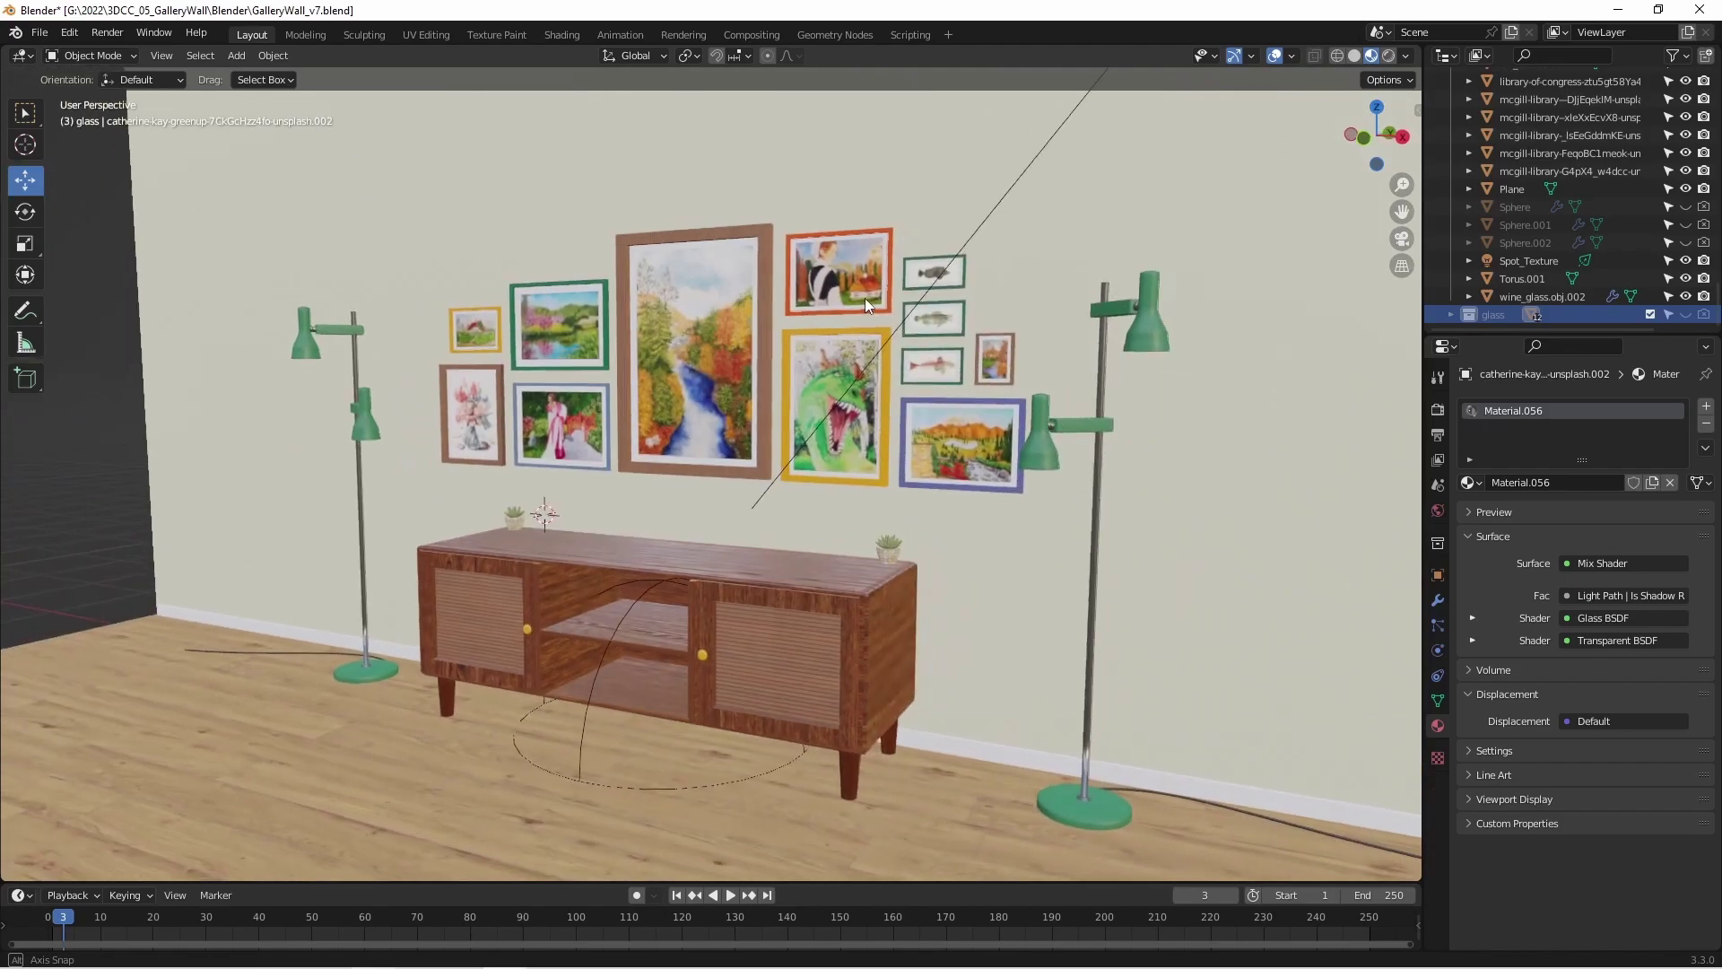
scroll(885, 260, "up", 5)
left_click_drag(1401, 203, 1274, 398)
scroll(1127, 290, "up", 2)
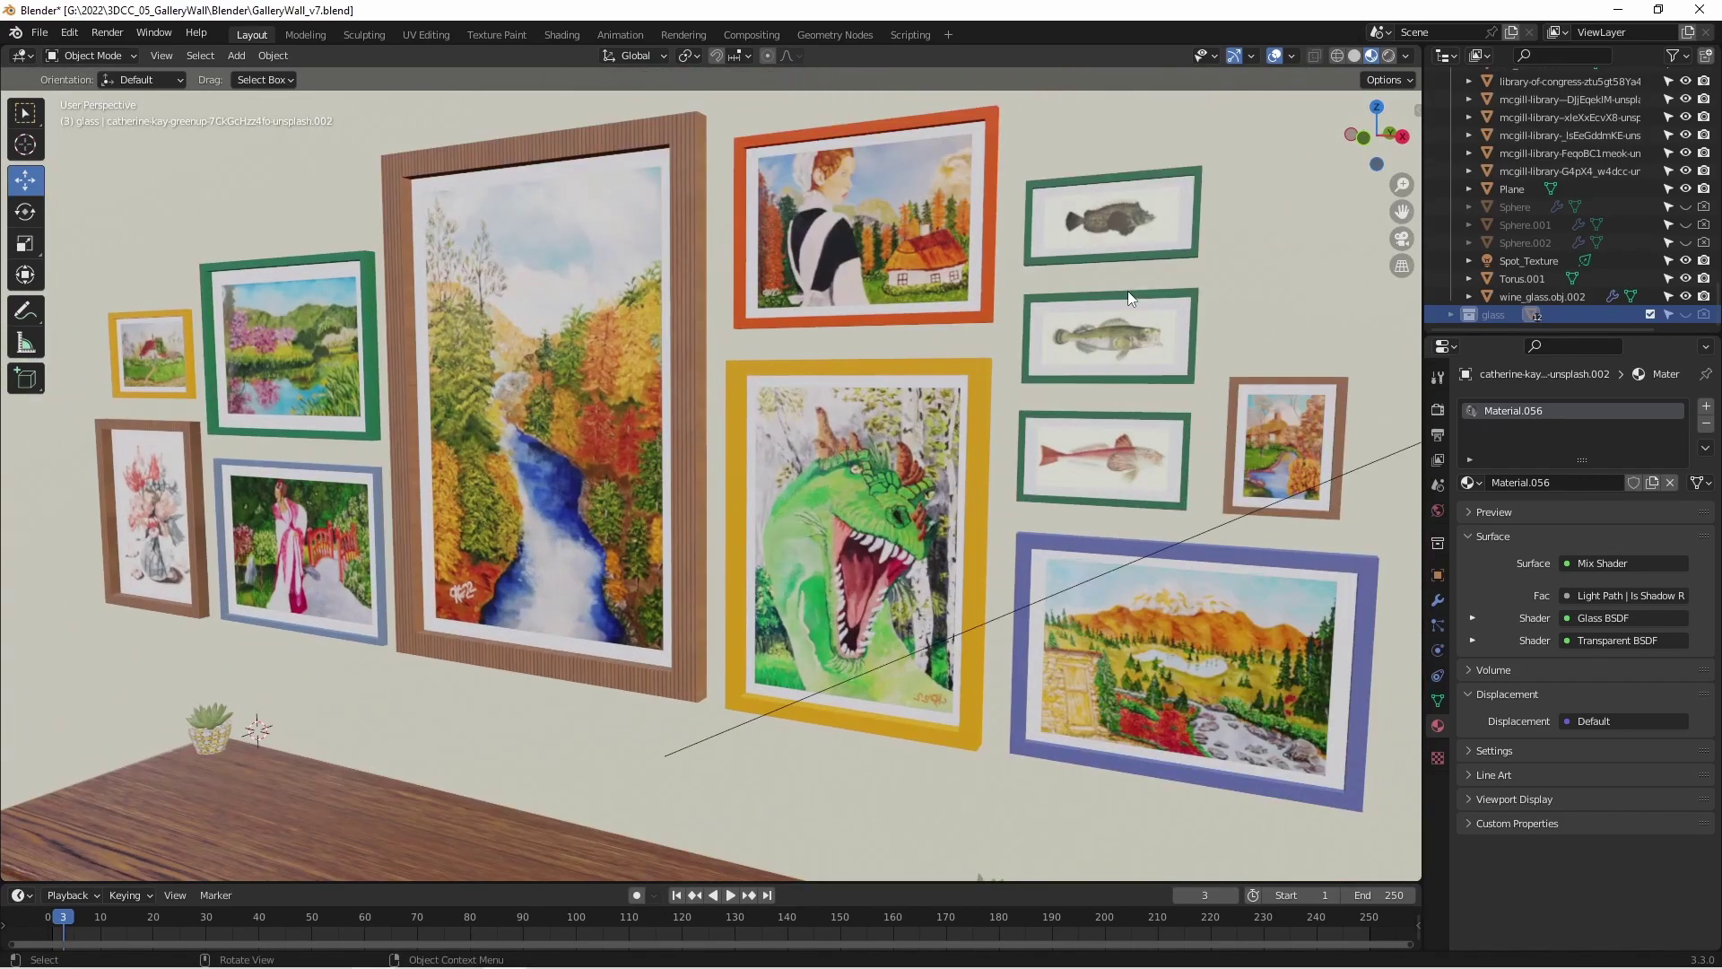
middle_click_drag(1047, 294, 1192, 305)
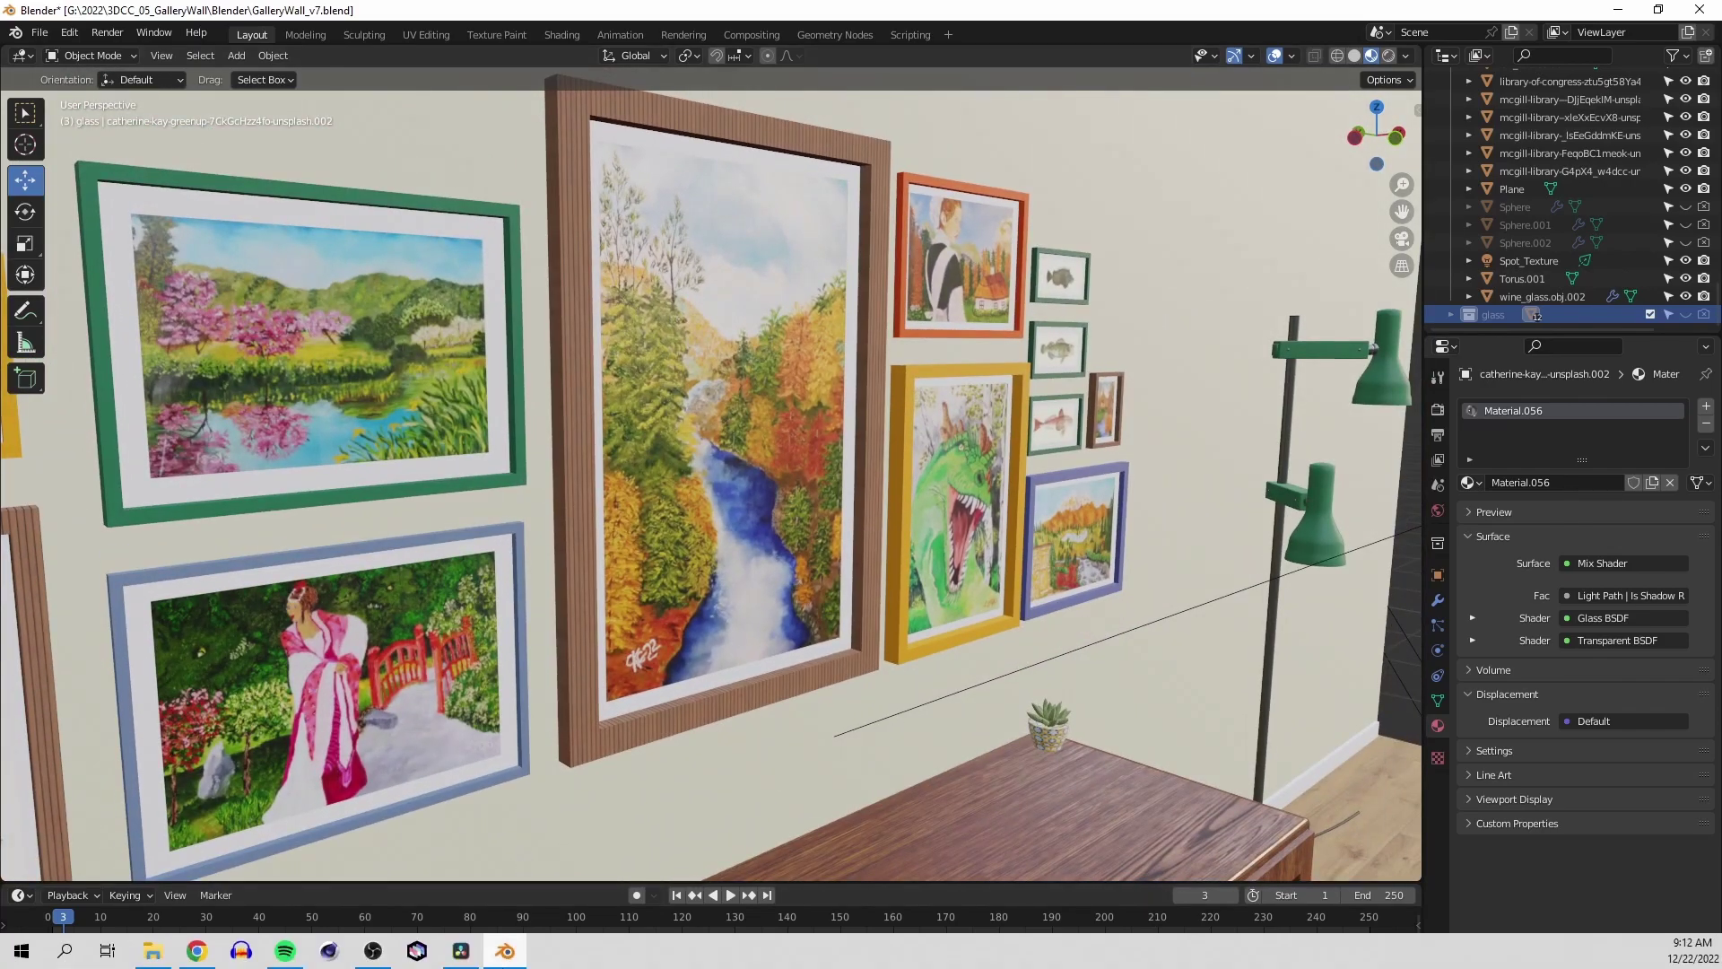
Switch to Chrome and search Unsplash for "painting".
left_click(198, 950)
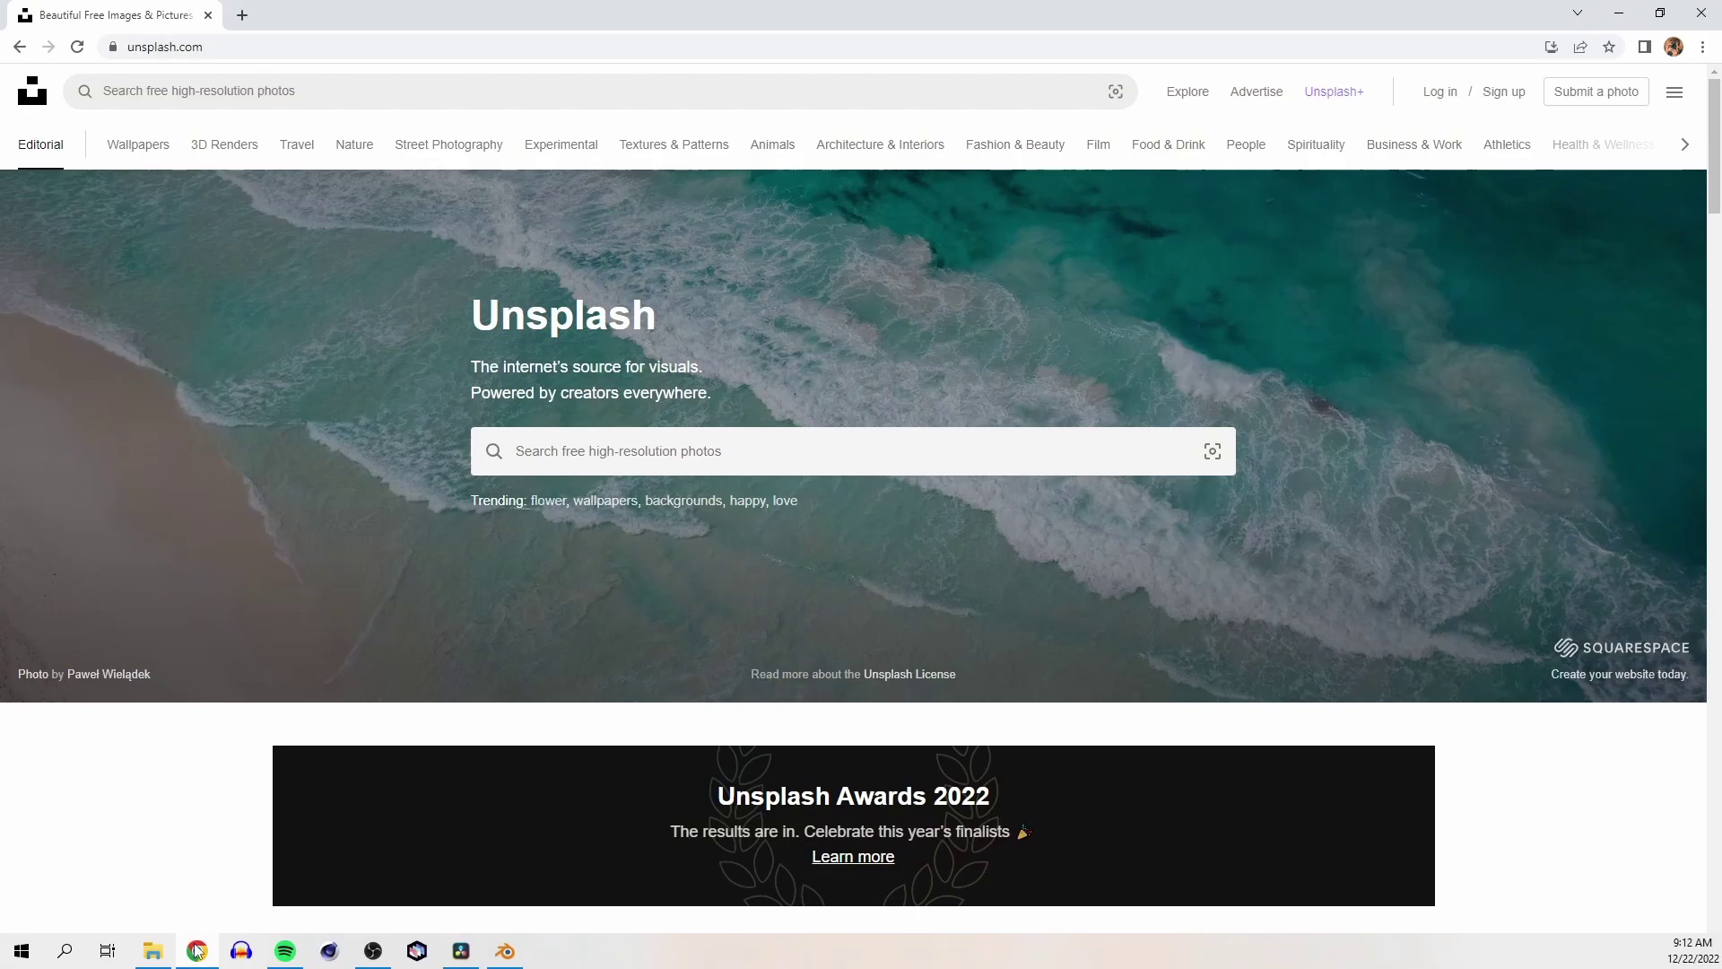
scroll(142, 613, "down", 1)
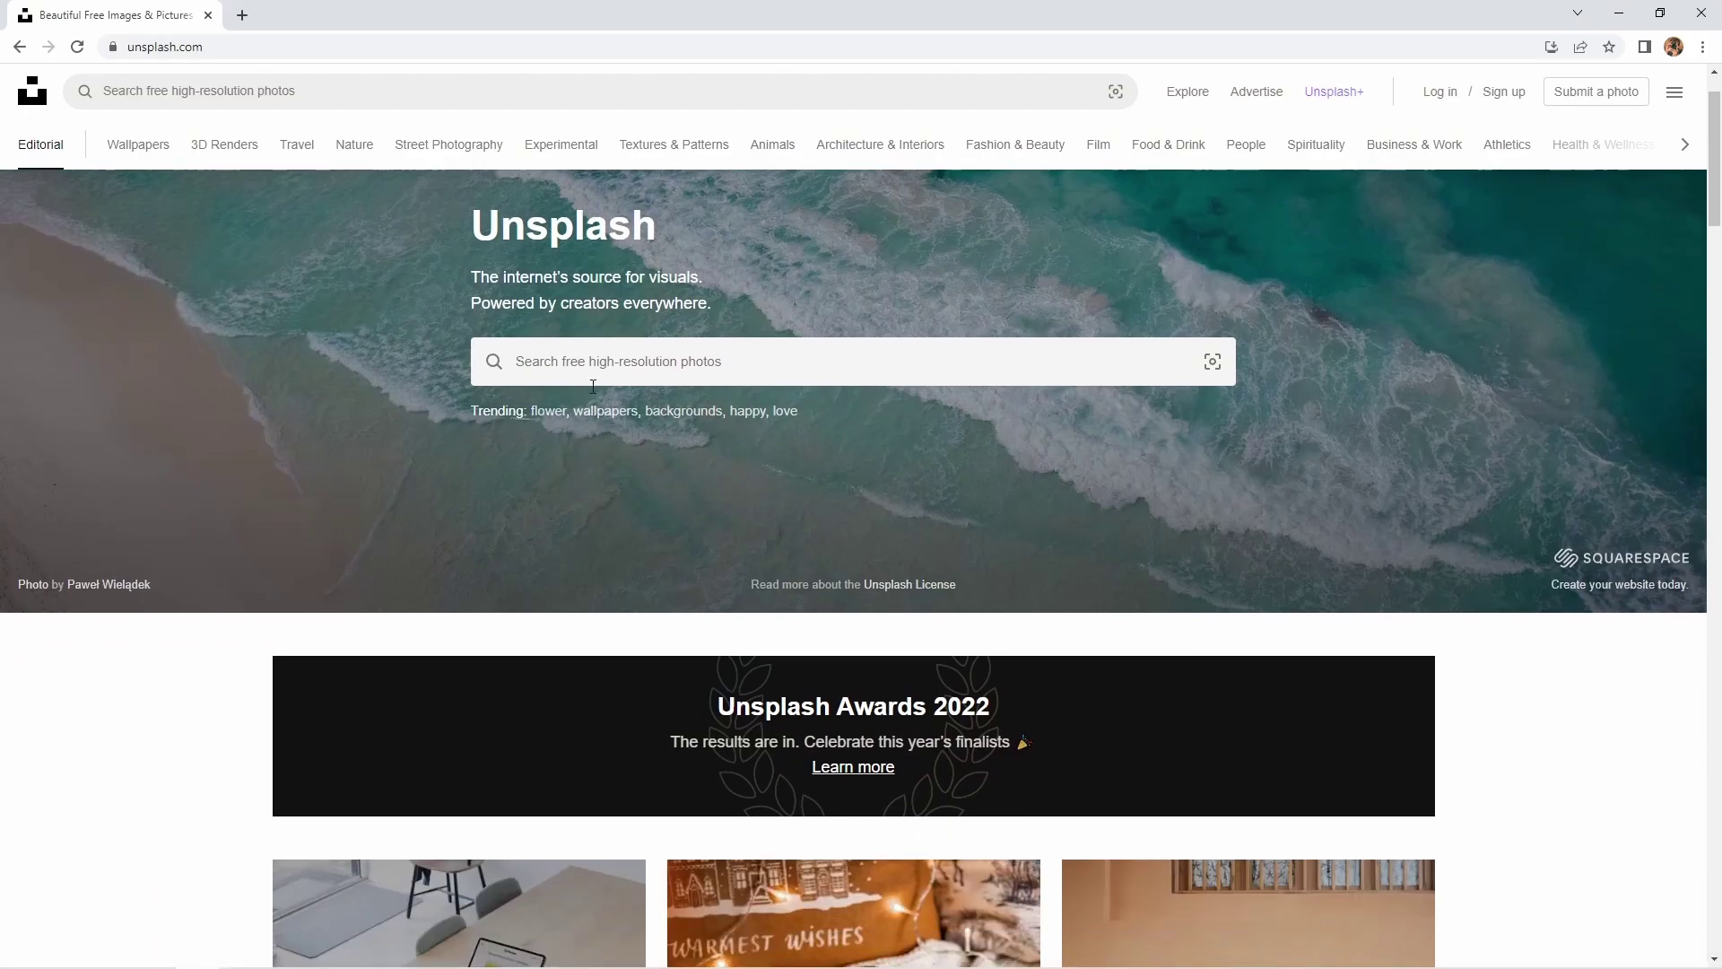
left_click(597, 367)
type("painting")
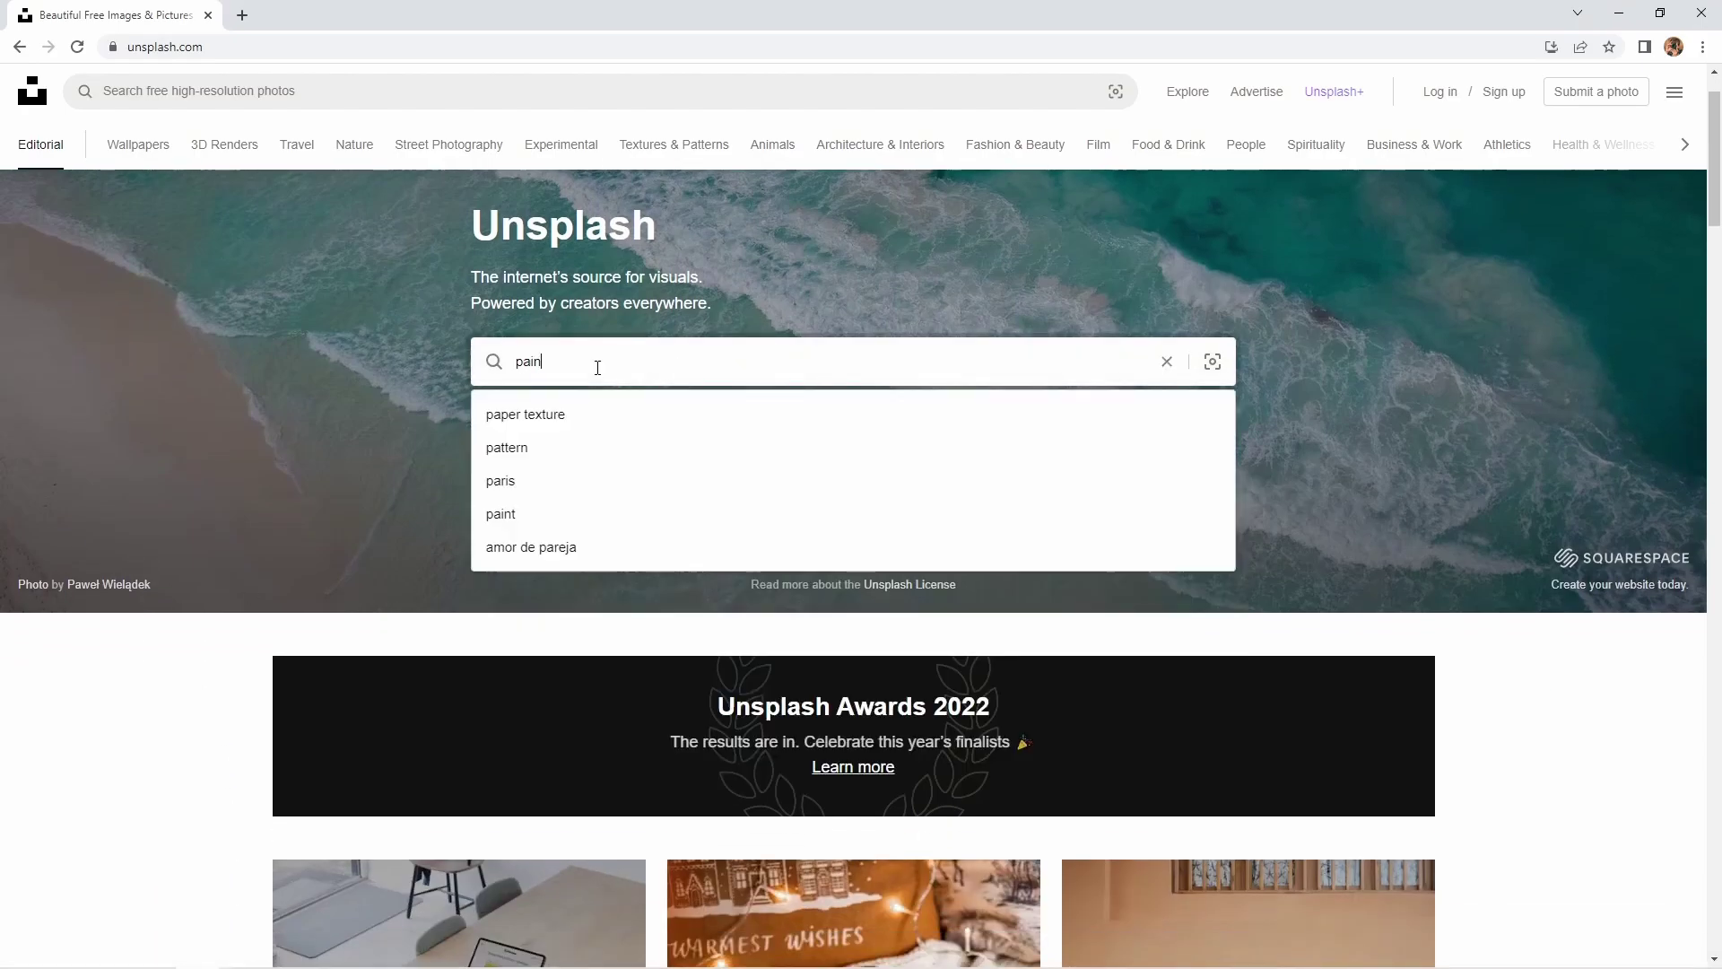
key("Return")
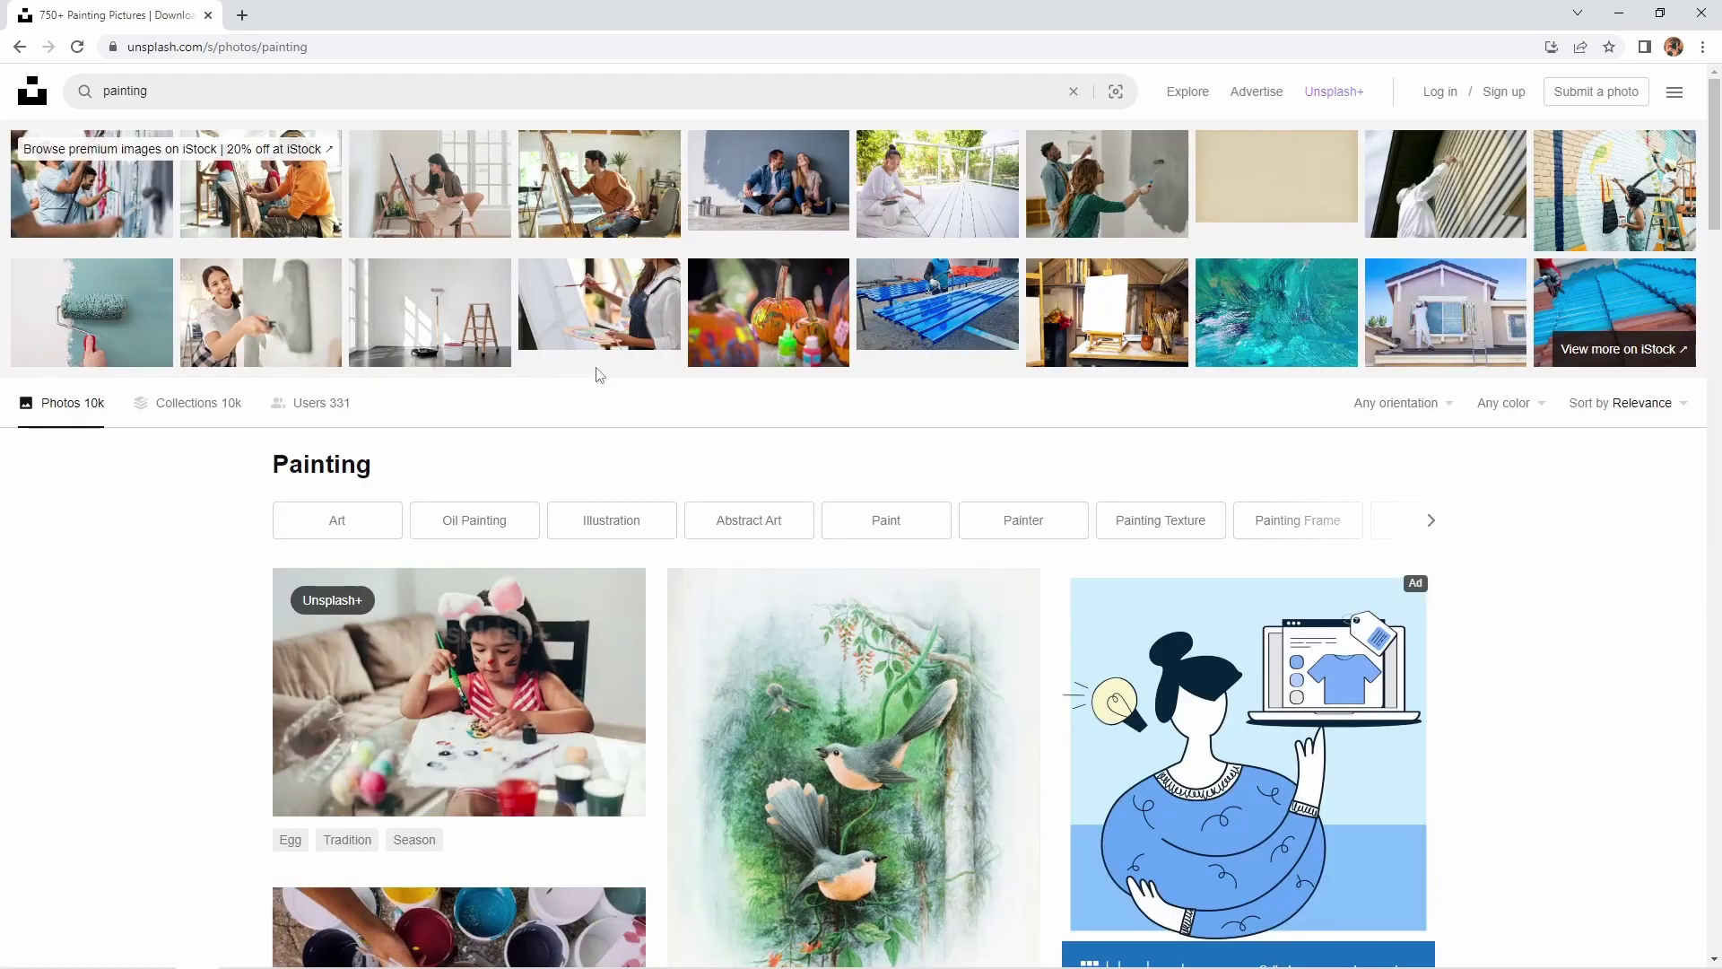
Download the McGill Library painting of birds among green foliage and browse further down the results.
scroll(597, 371, "down", 3)
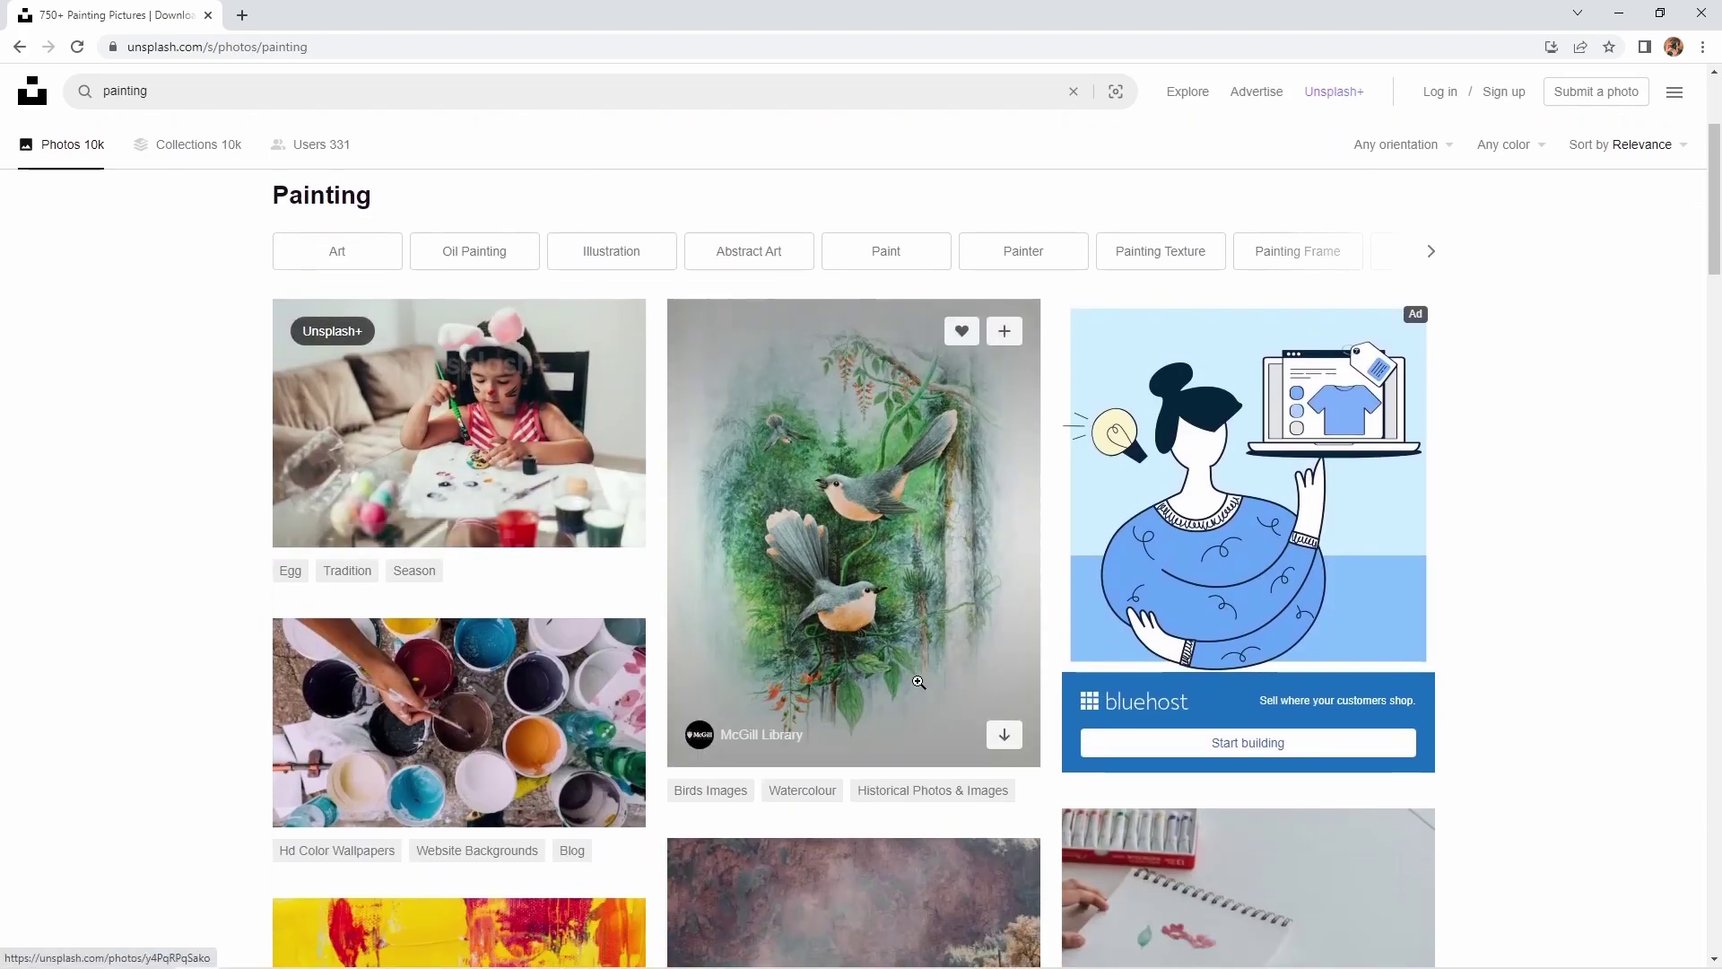
left_click(1004, 739)
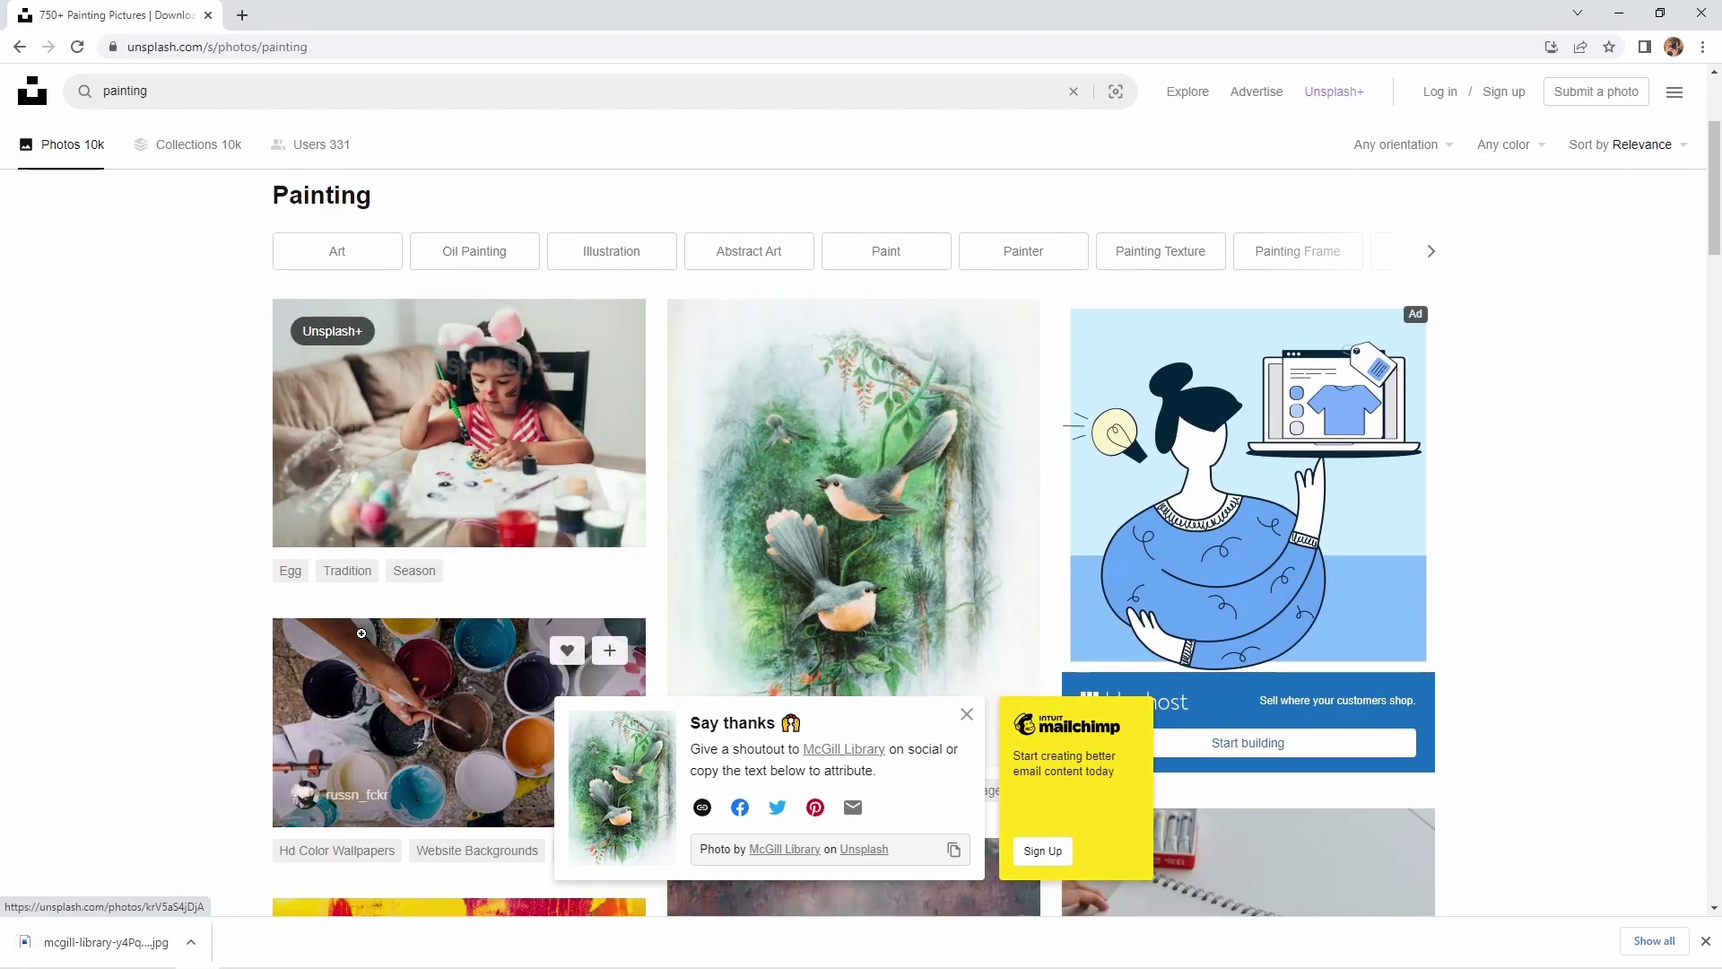
scroll(362, 631, "down", 6)
scroll(362, 631, "down", 6)
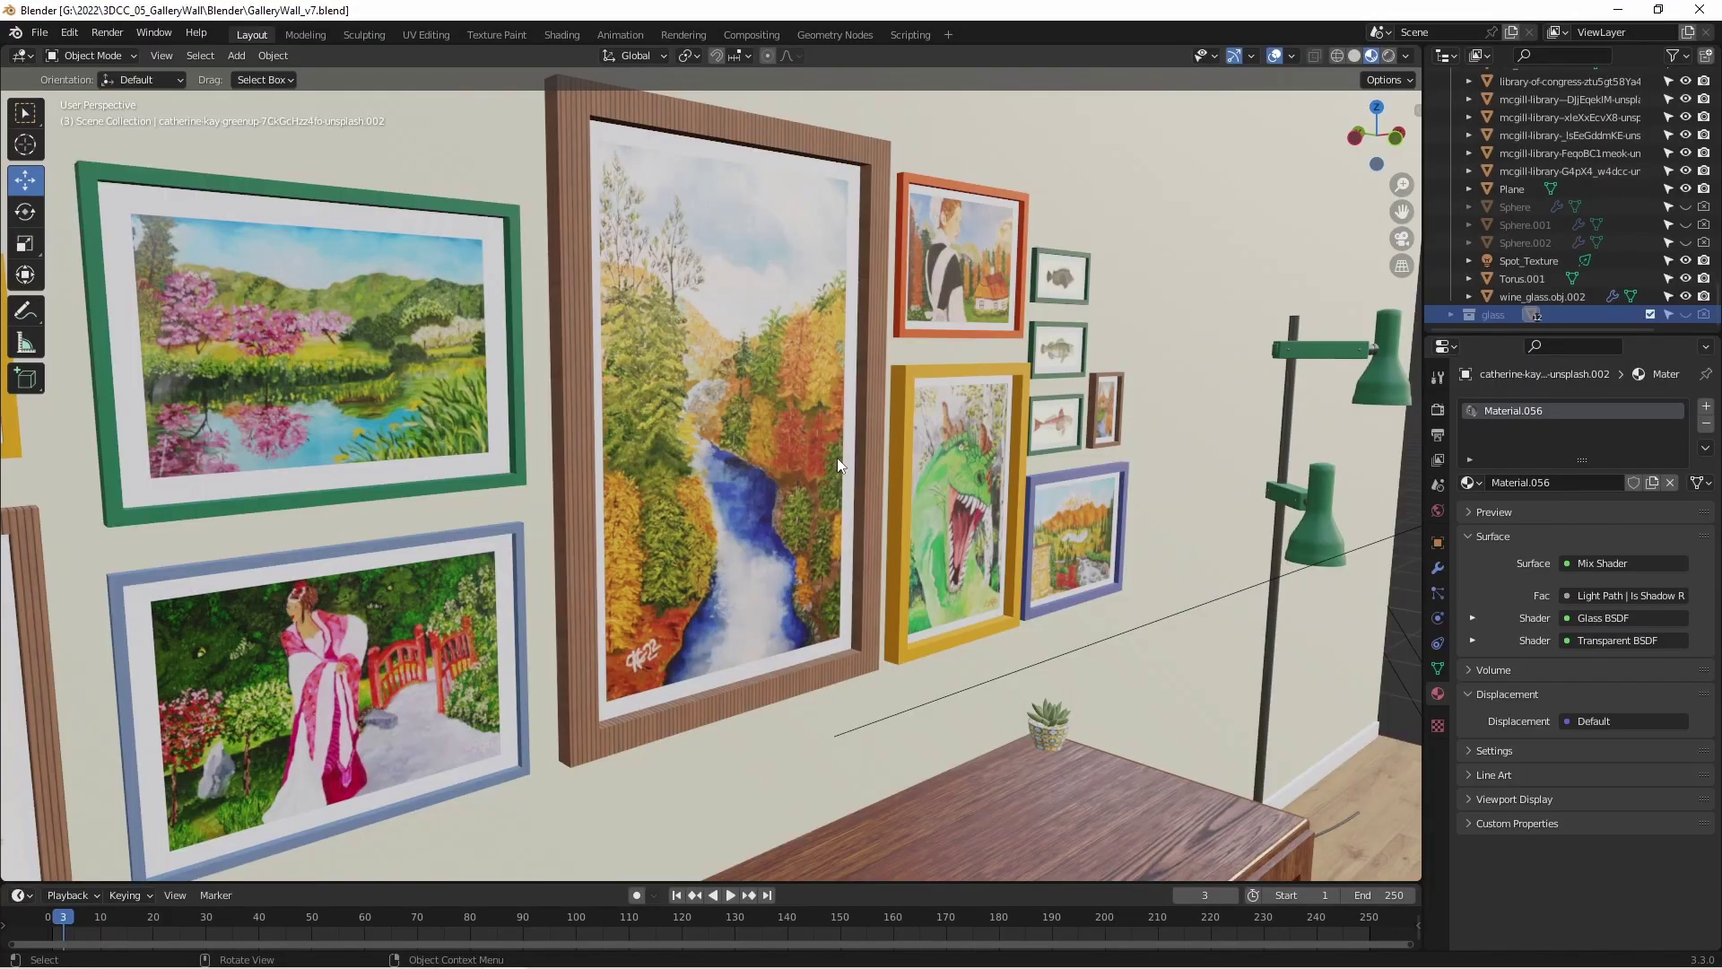
Back in Blender, start a new General file and delete all the default objects.
middle_click_drag(837, 457, 766, 433)
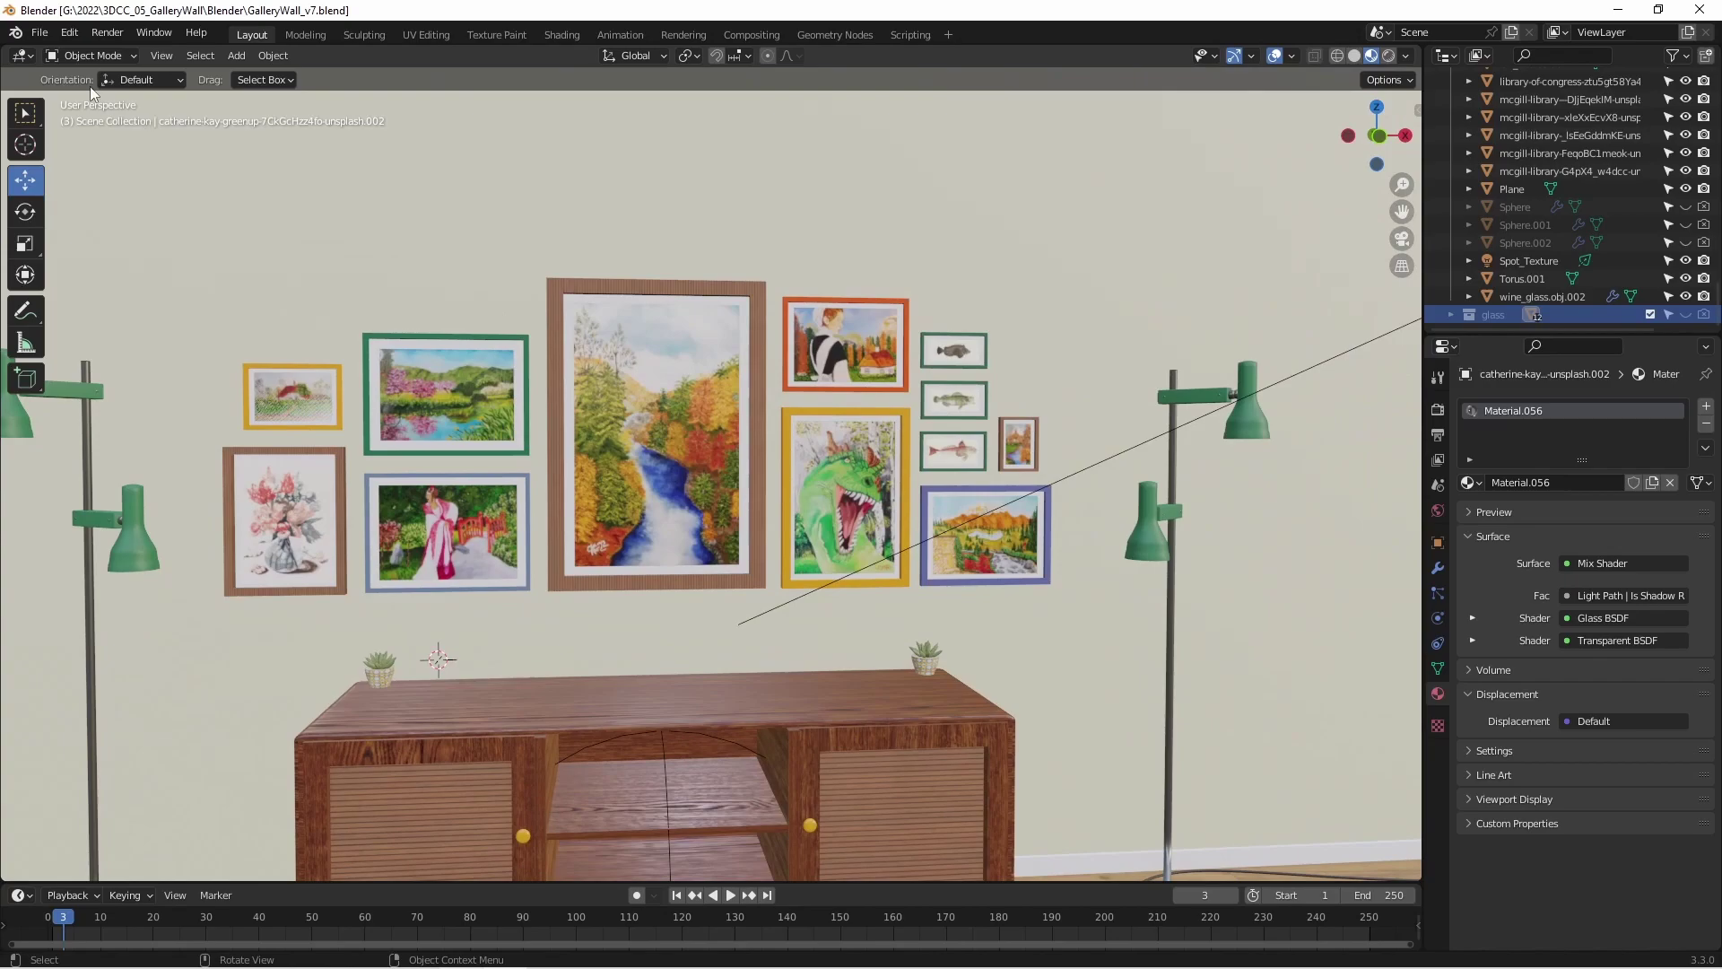
left_click(39, 32)
mouse_move(65, 52)
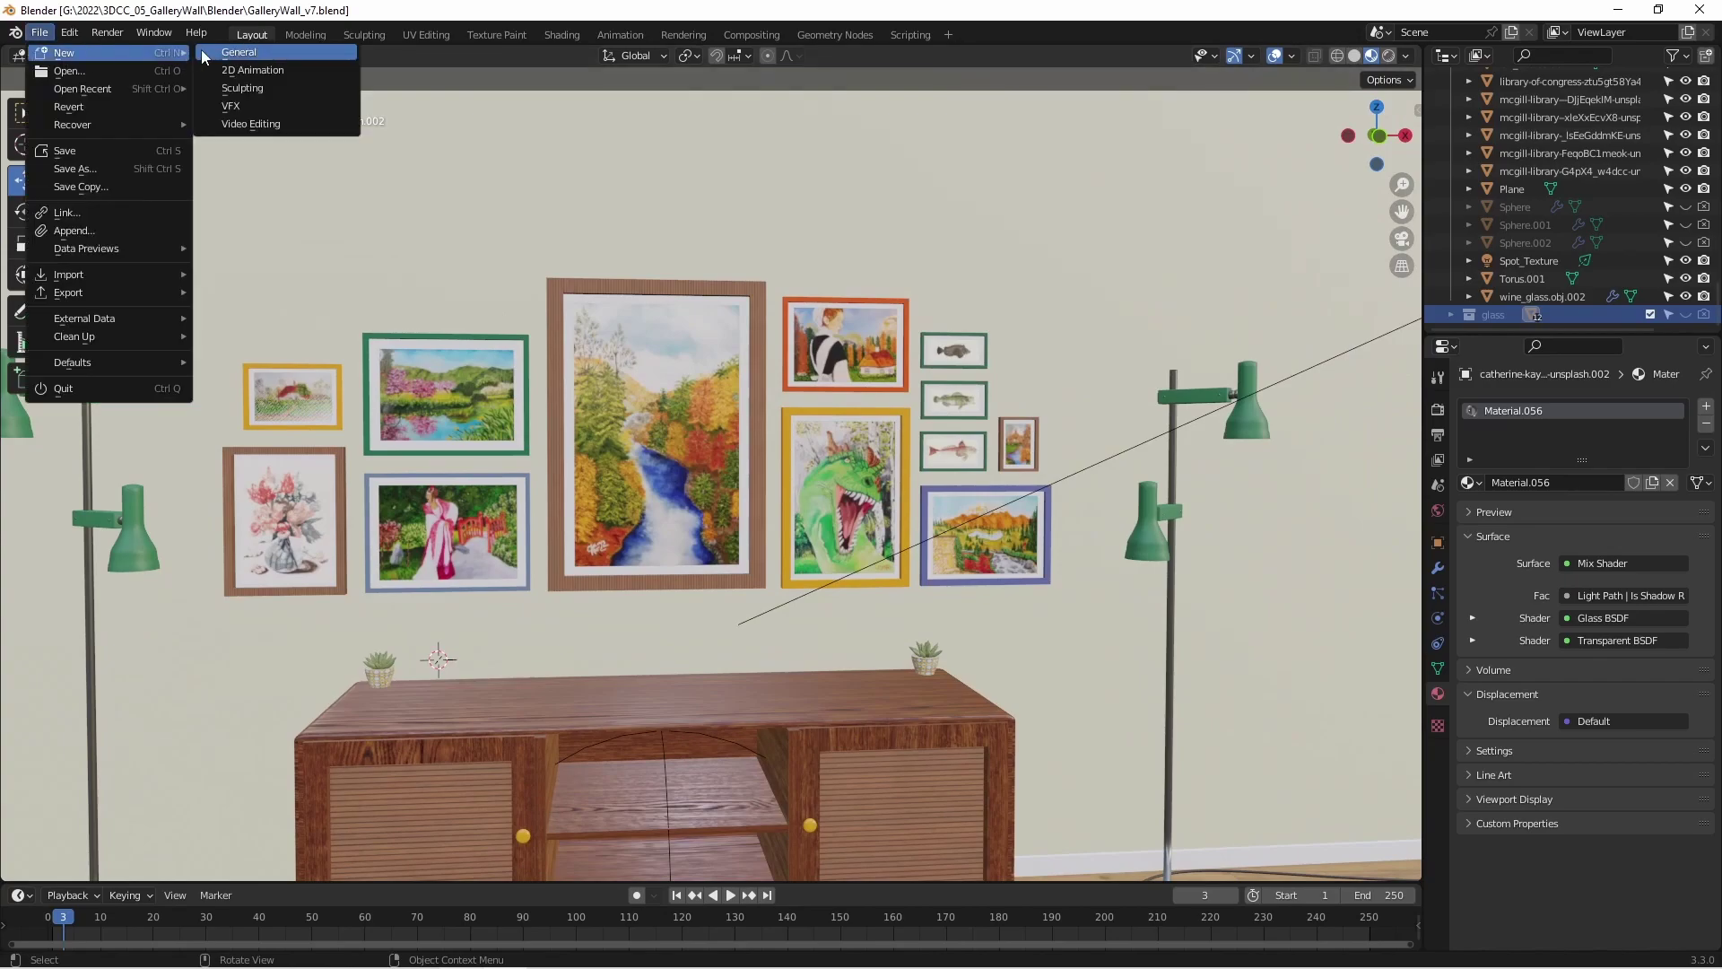
left_click(237, 52)
key("a")
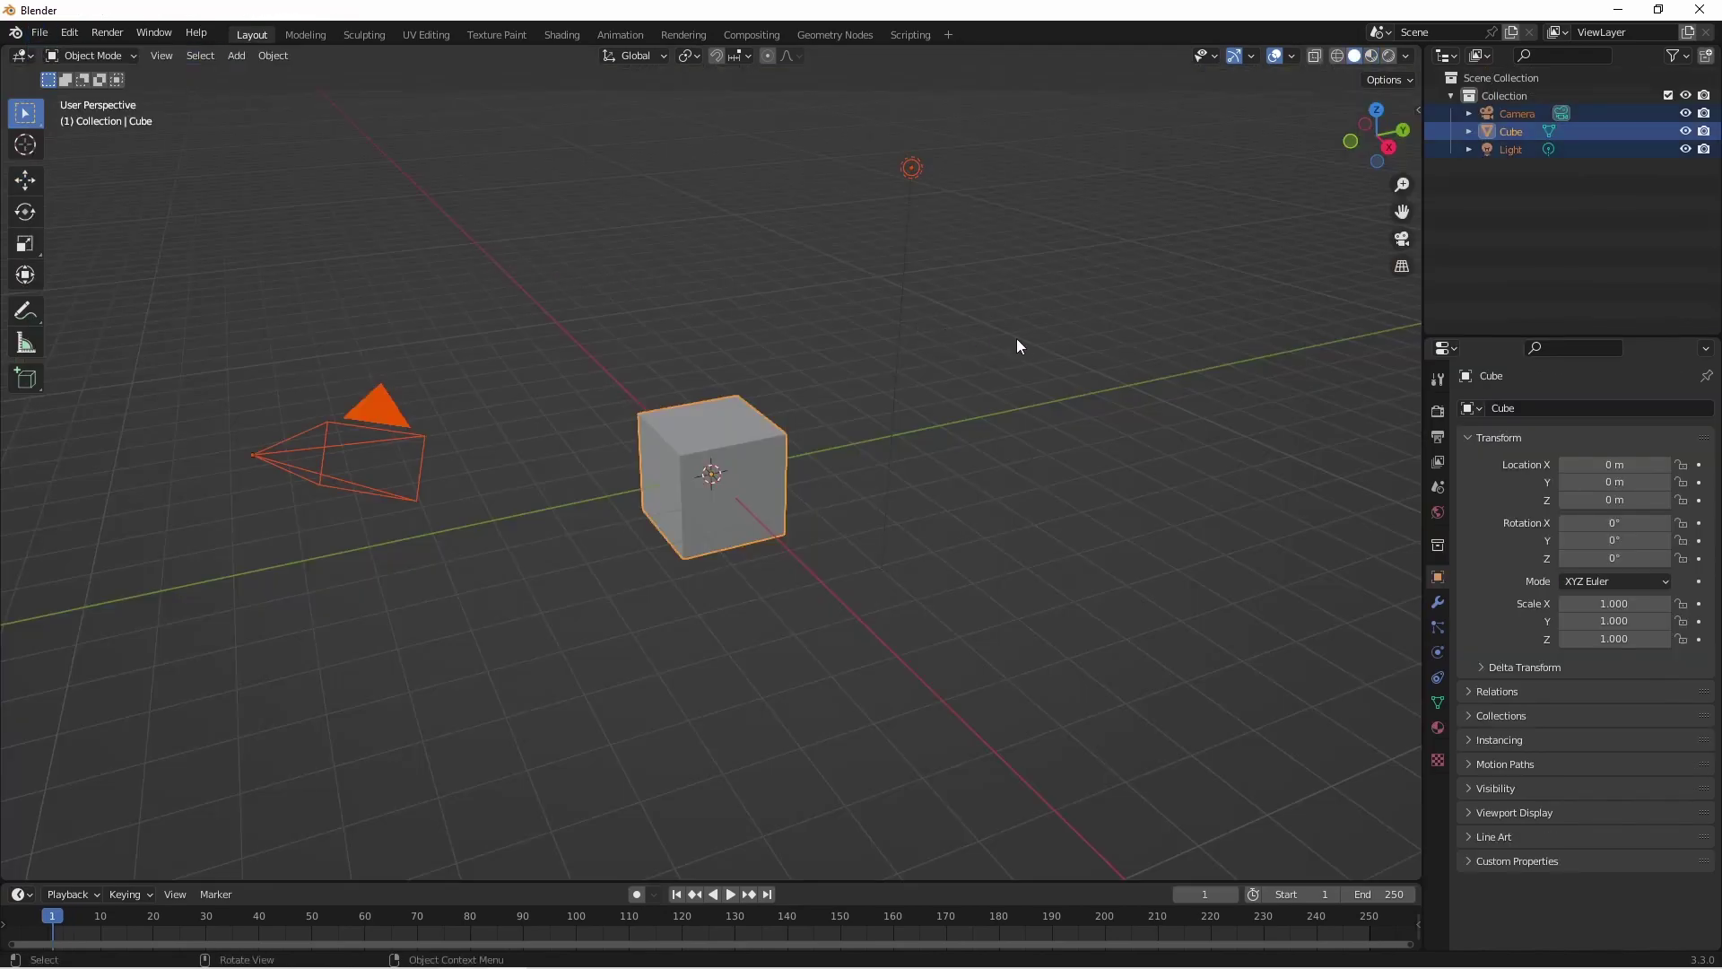
key("Delete")
Import all five pictures from the ImagesForTutorial folder as image planes with the Principled material setting.
left_click(39, 32)
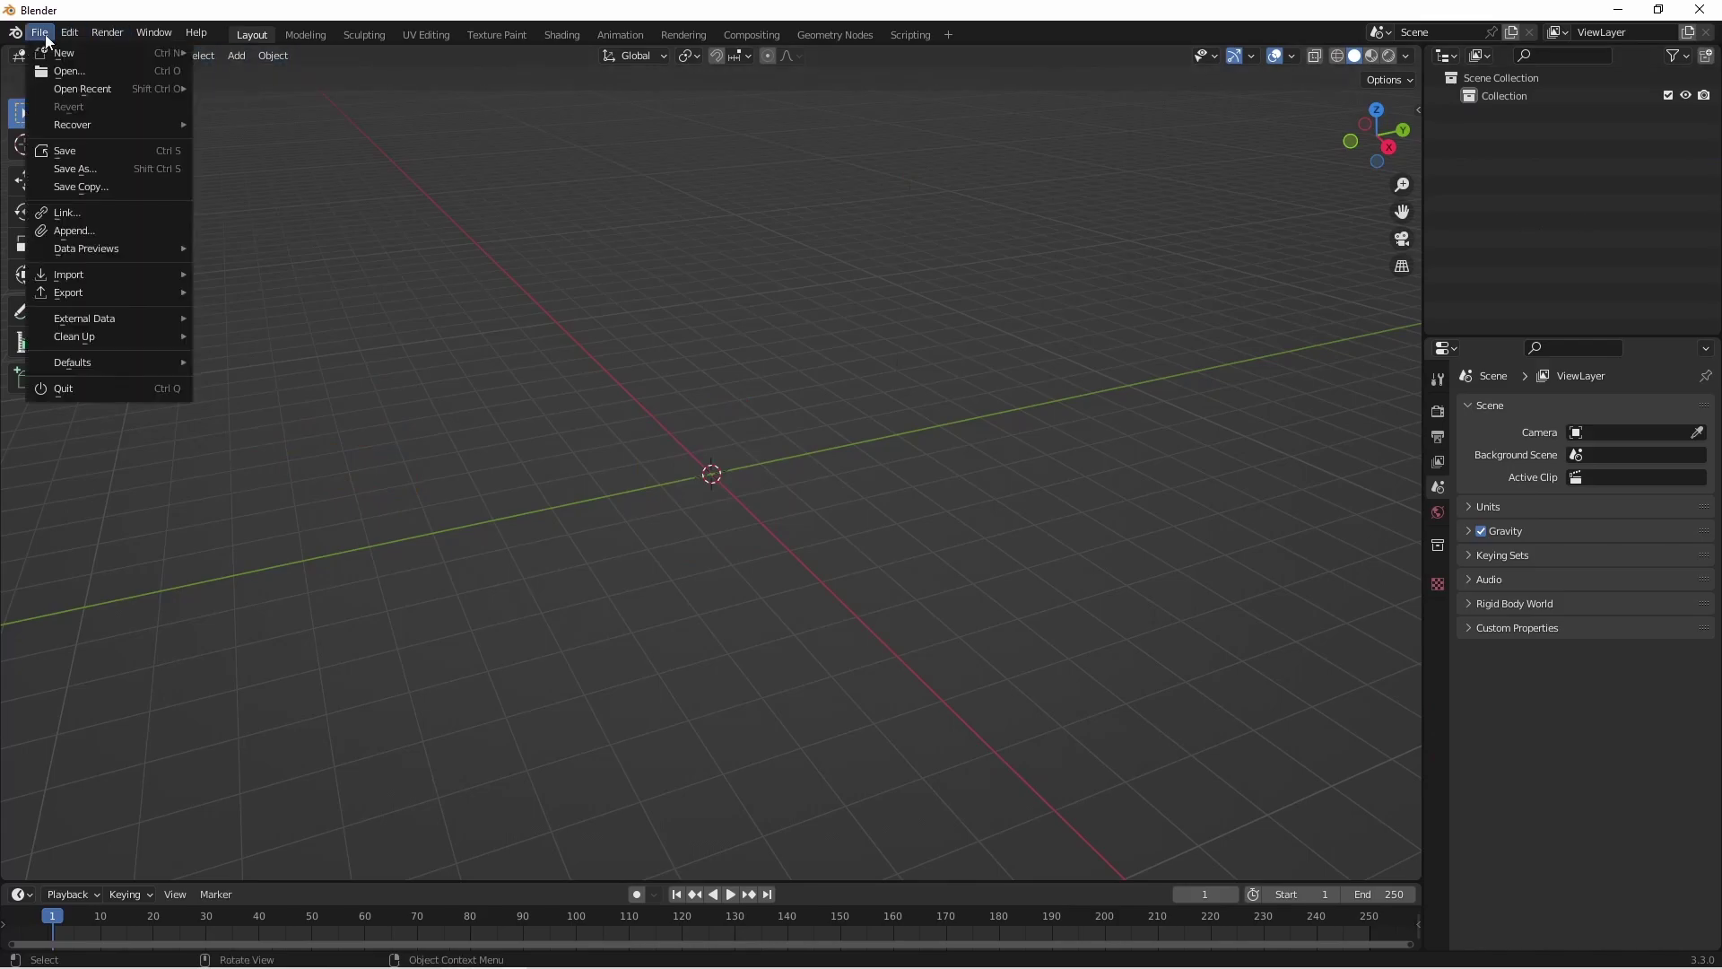
mouse_move(140, 281)
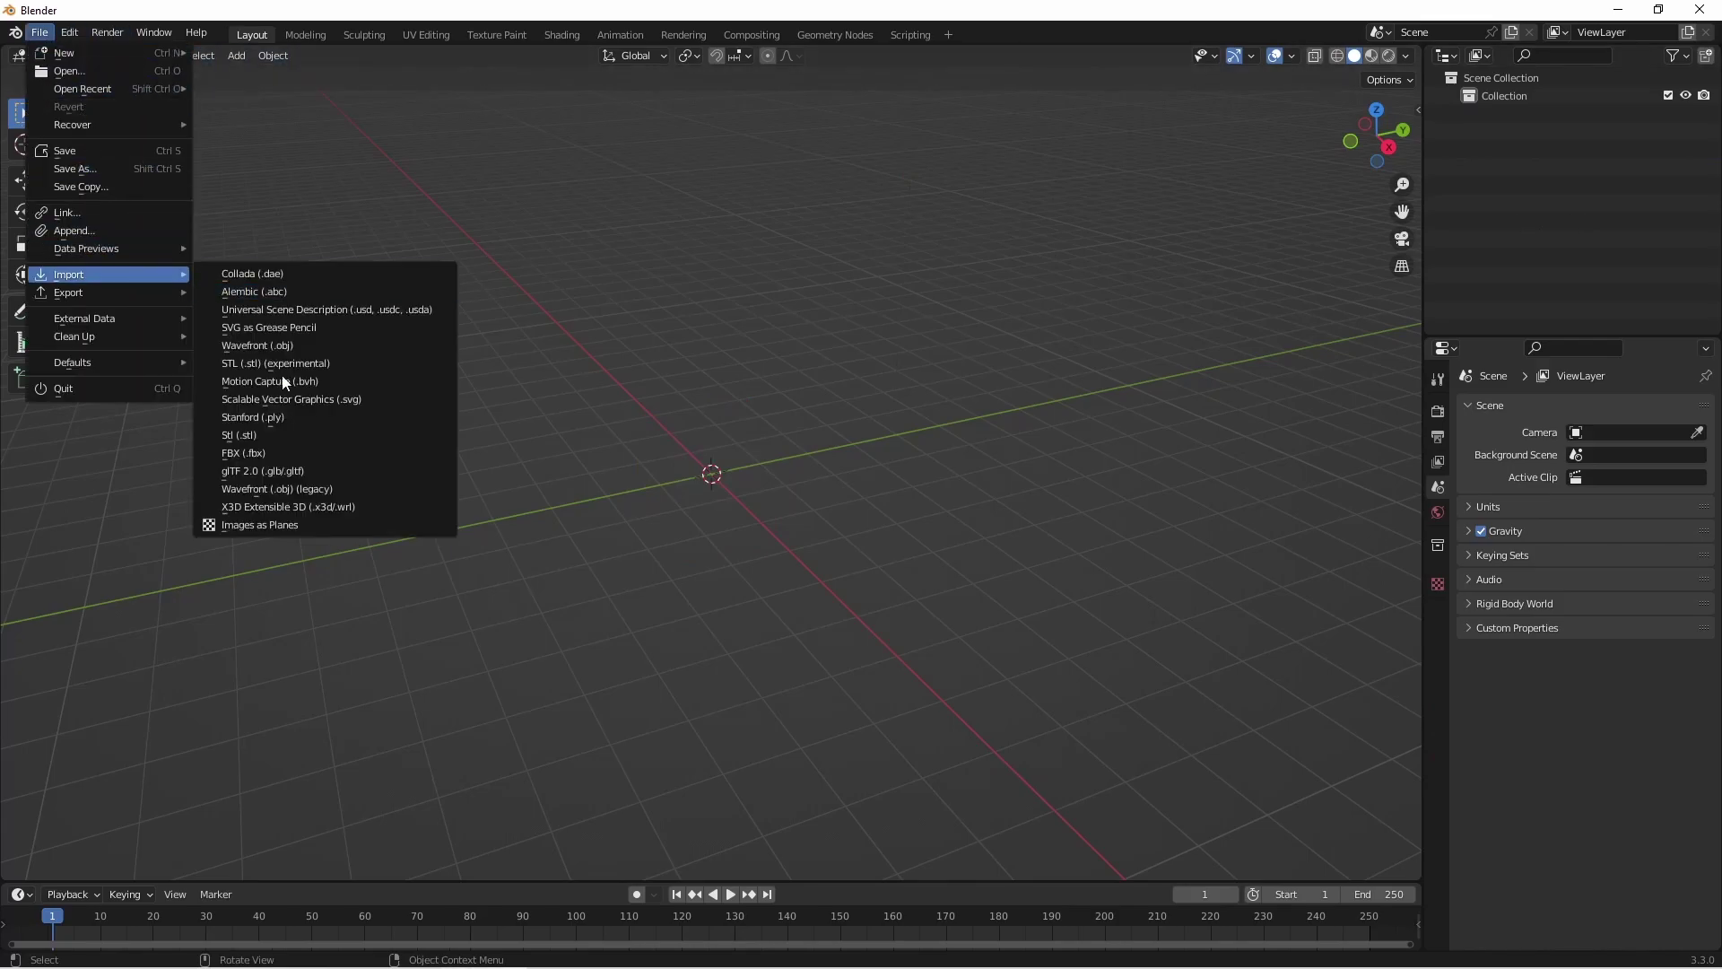
left_click(332, 523)
left_click(470, 642)
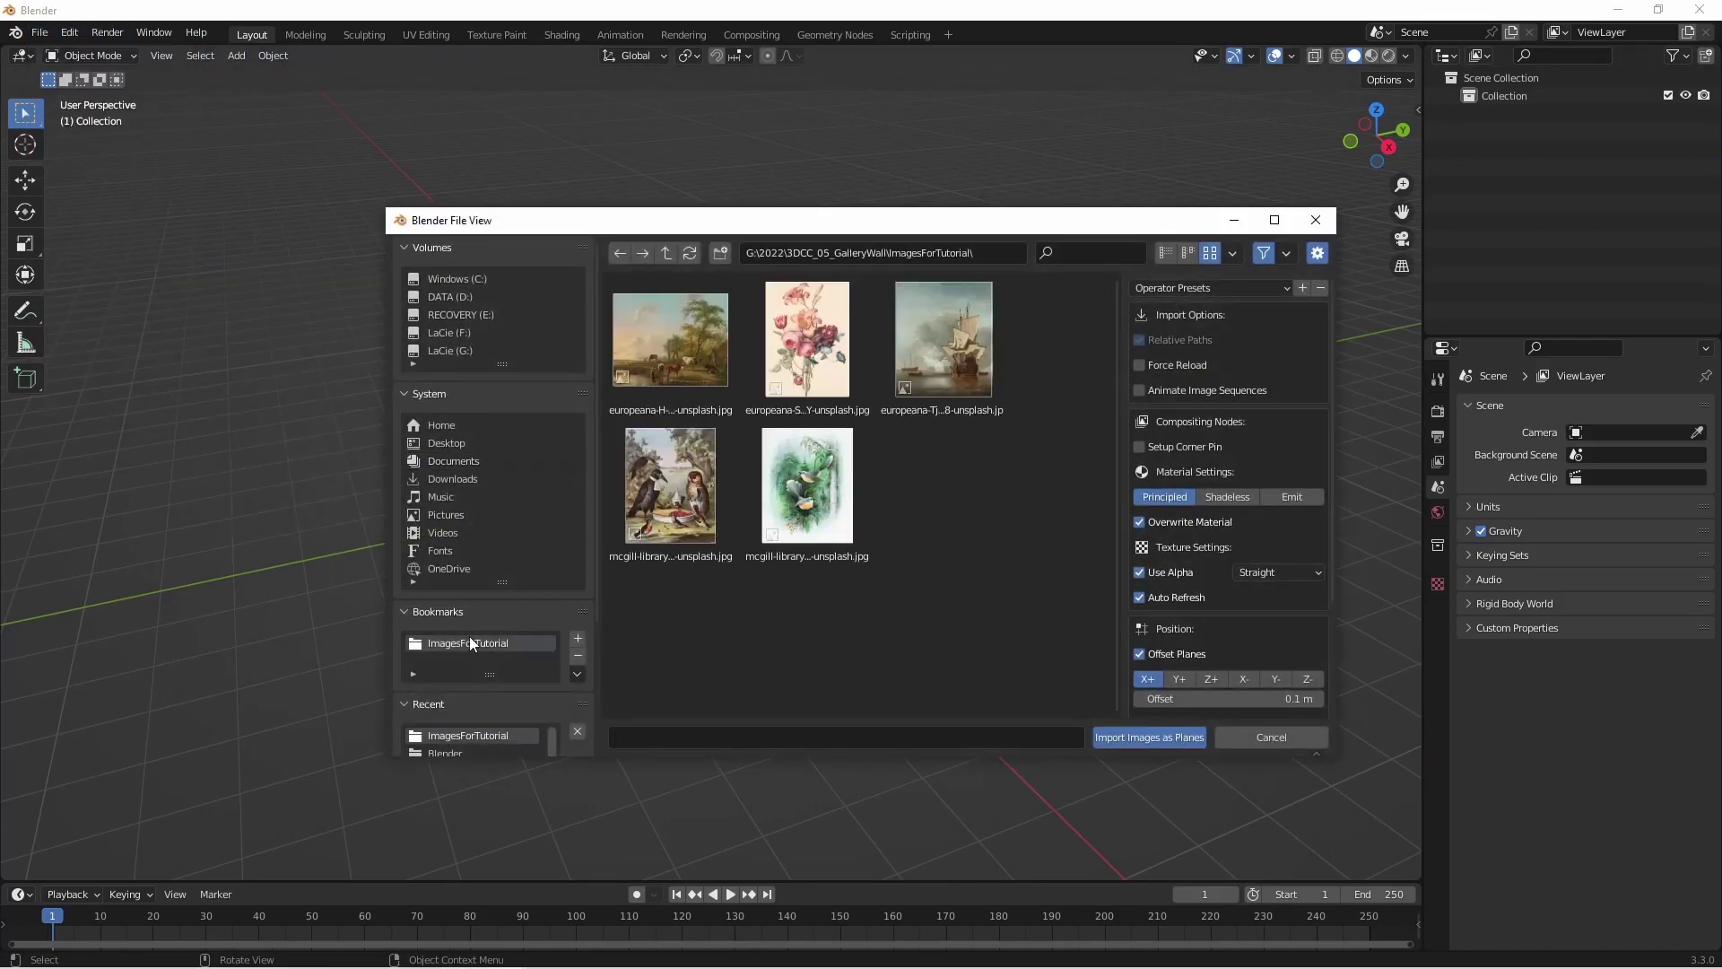
left_click_drag(993, 595, 611, 280)
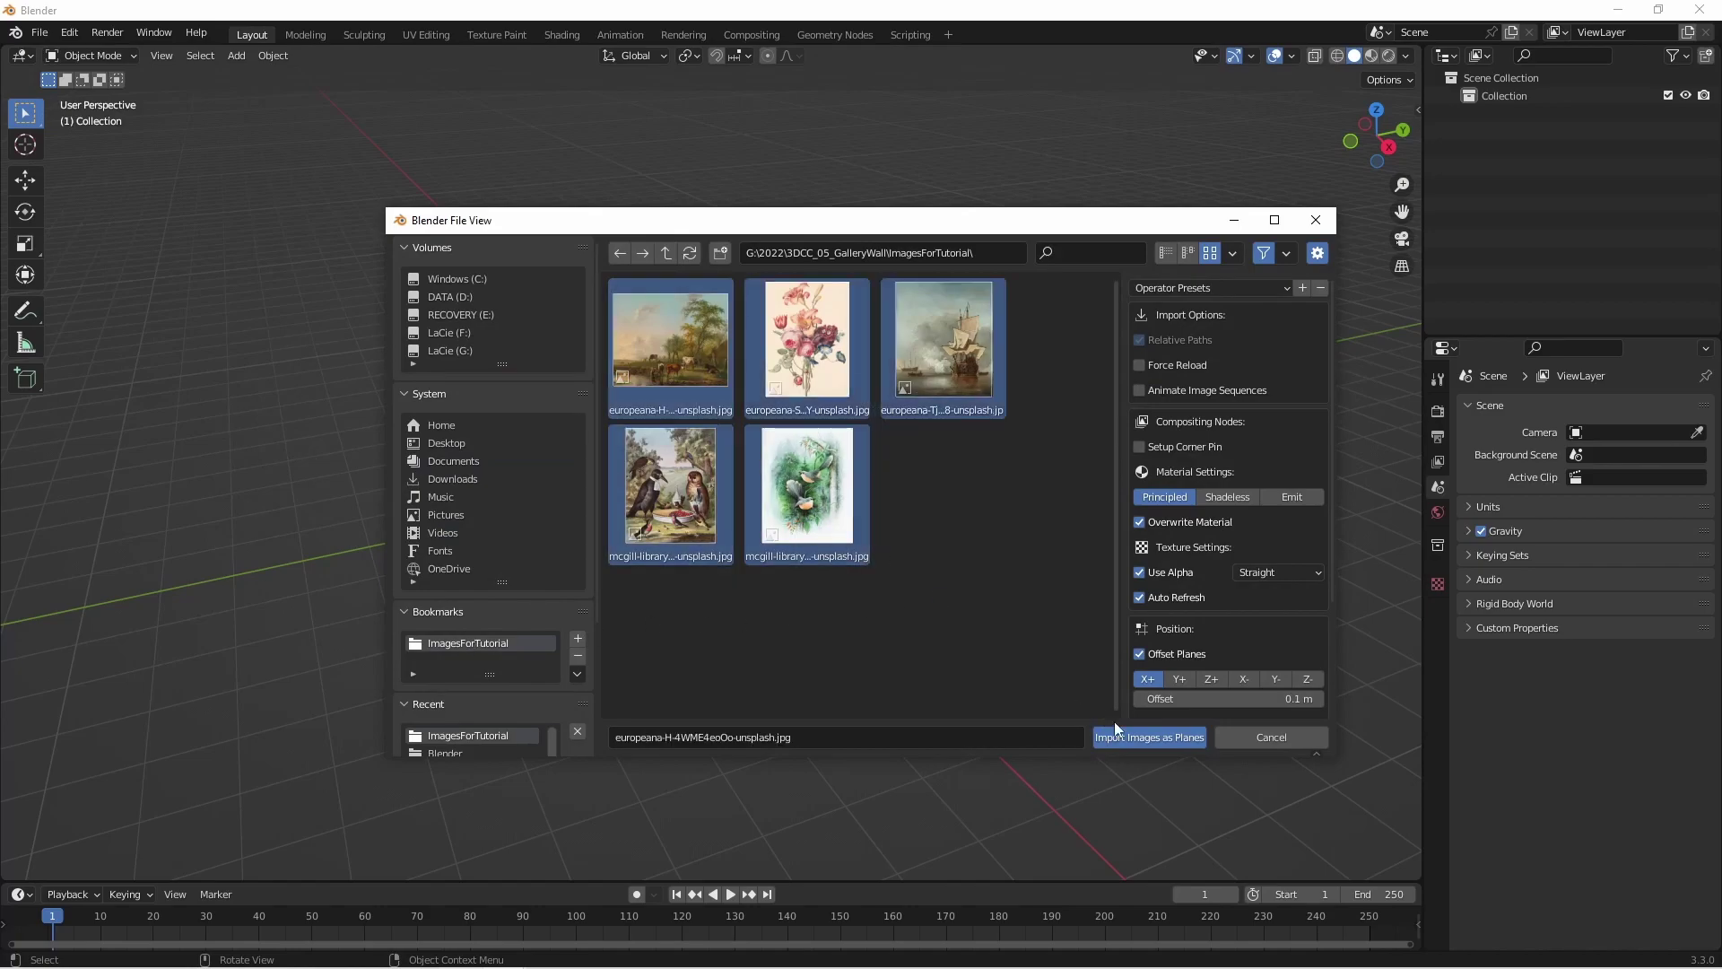
left_click(1143, 737)
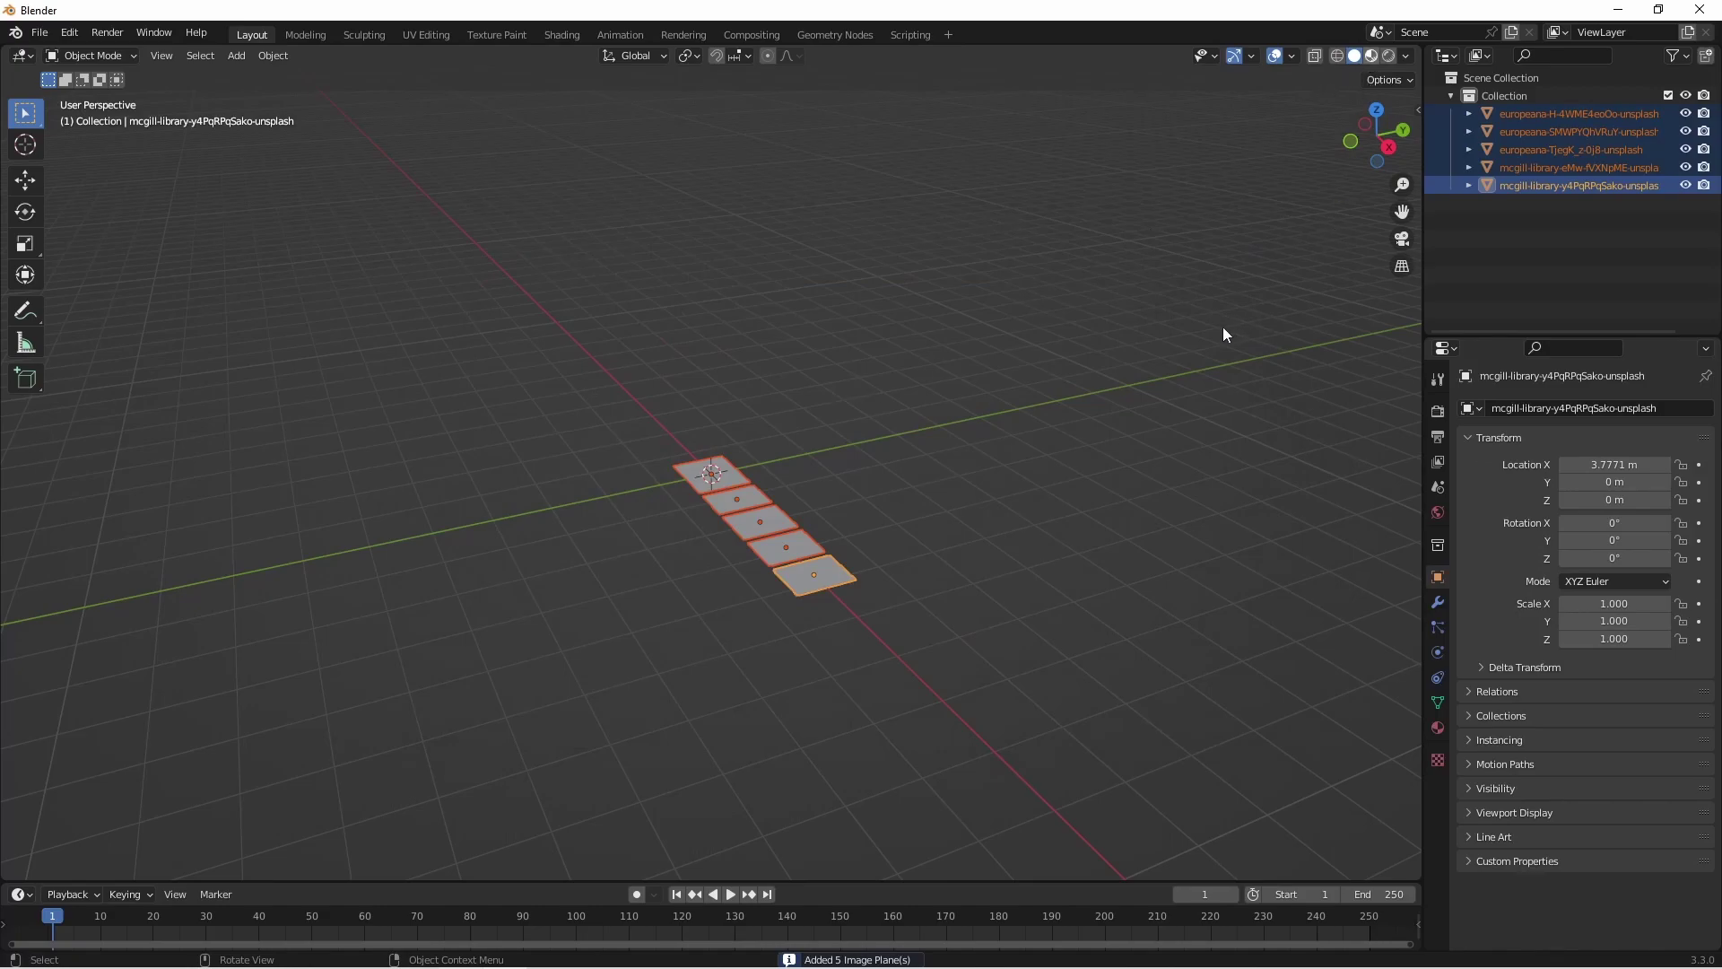
Open the add-on preferences and search for "imp" to find the image plane importer.
left_click(69, 33)
left_click(180, 285)
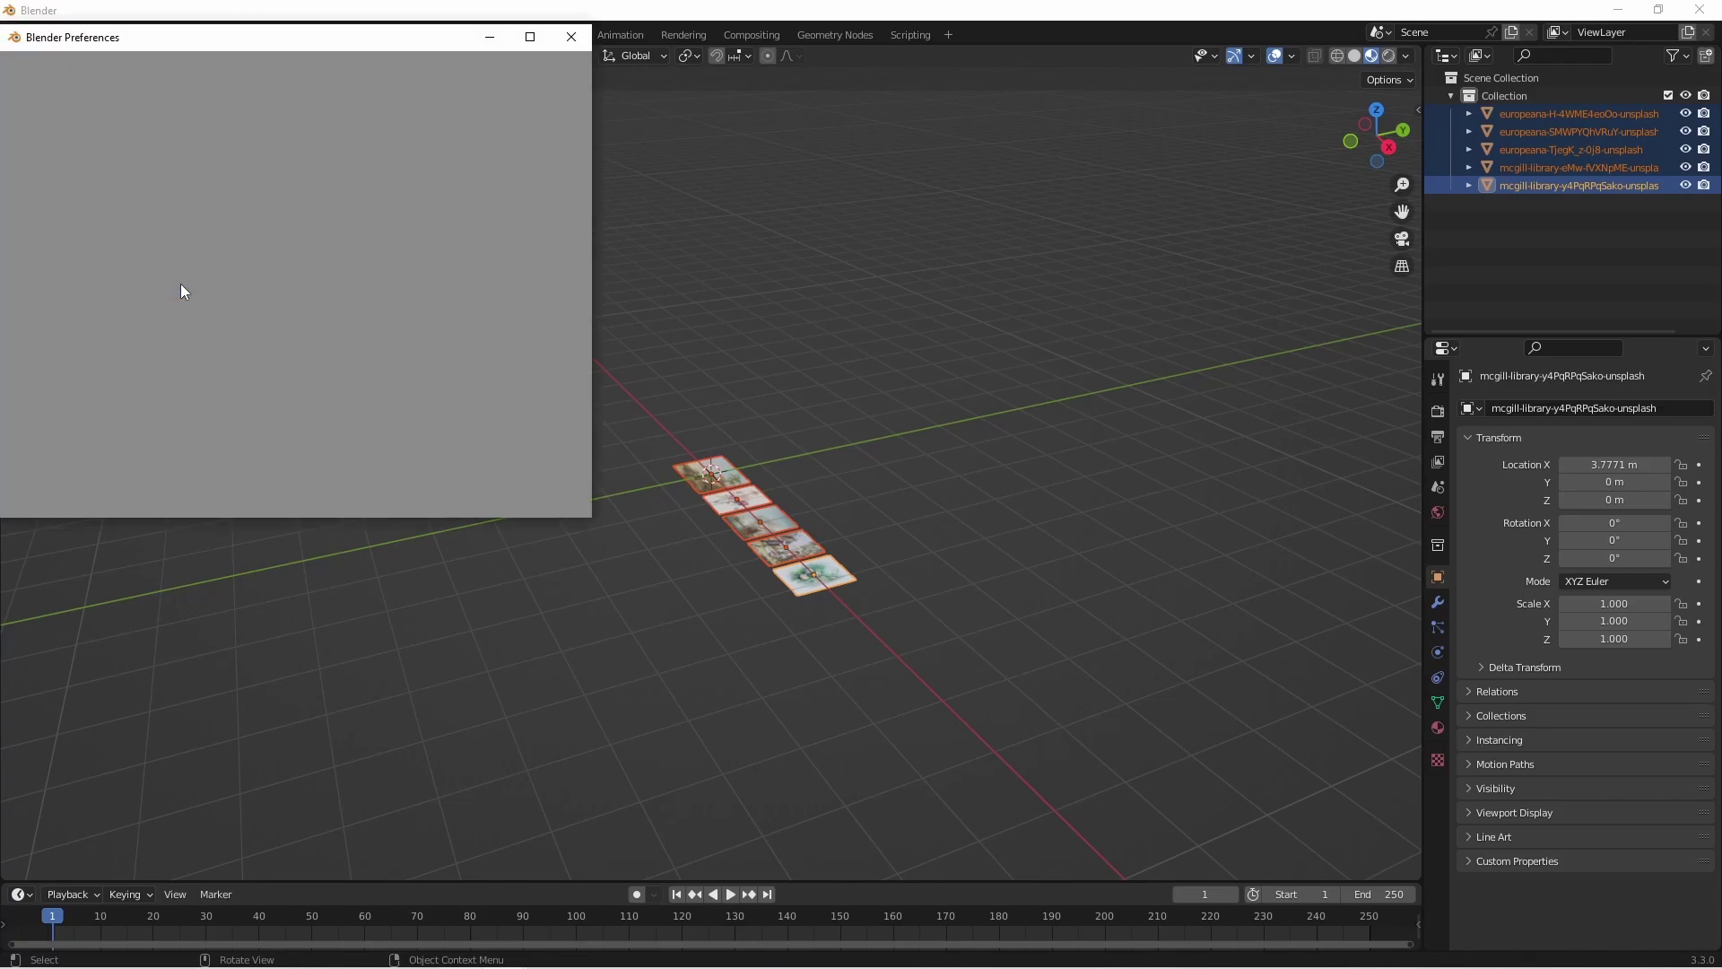
left_click(503, 89)
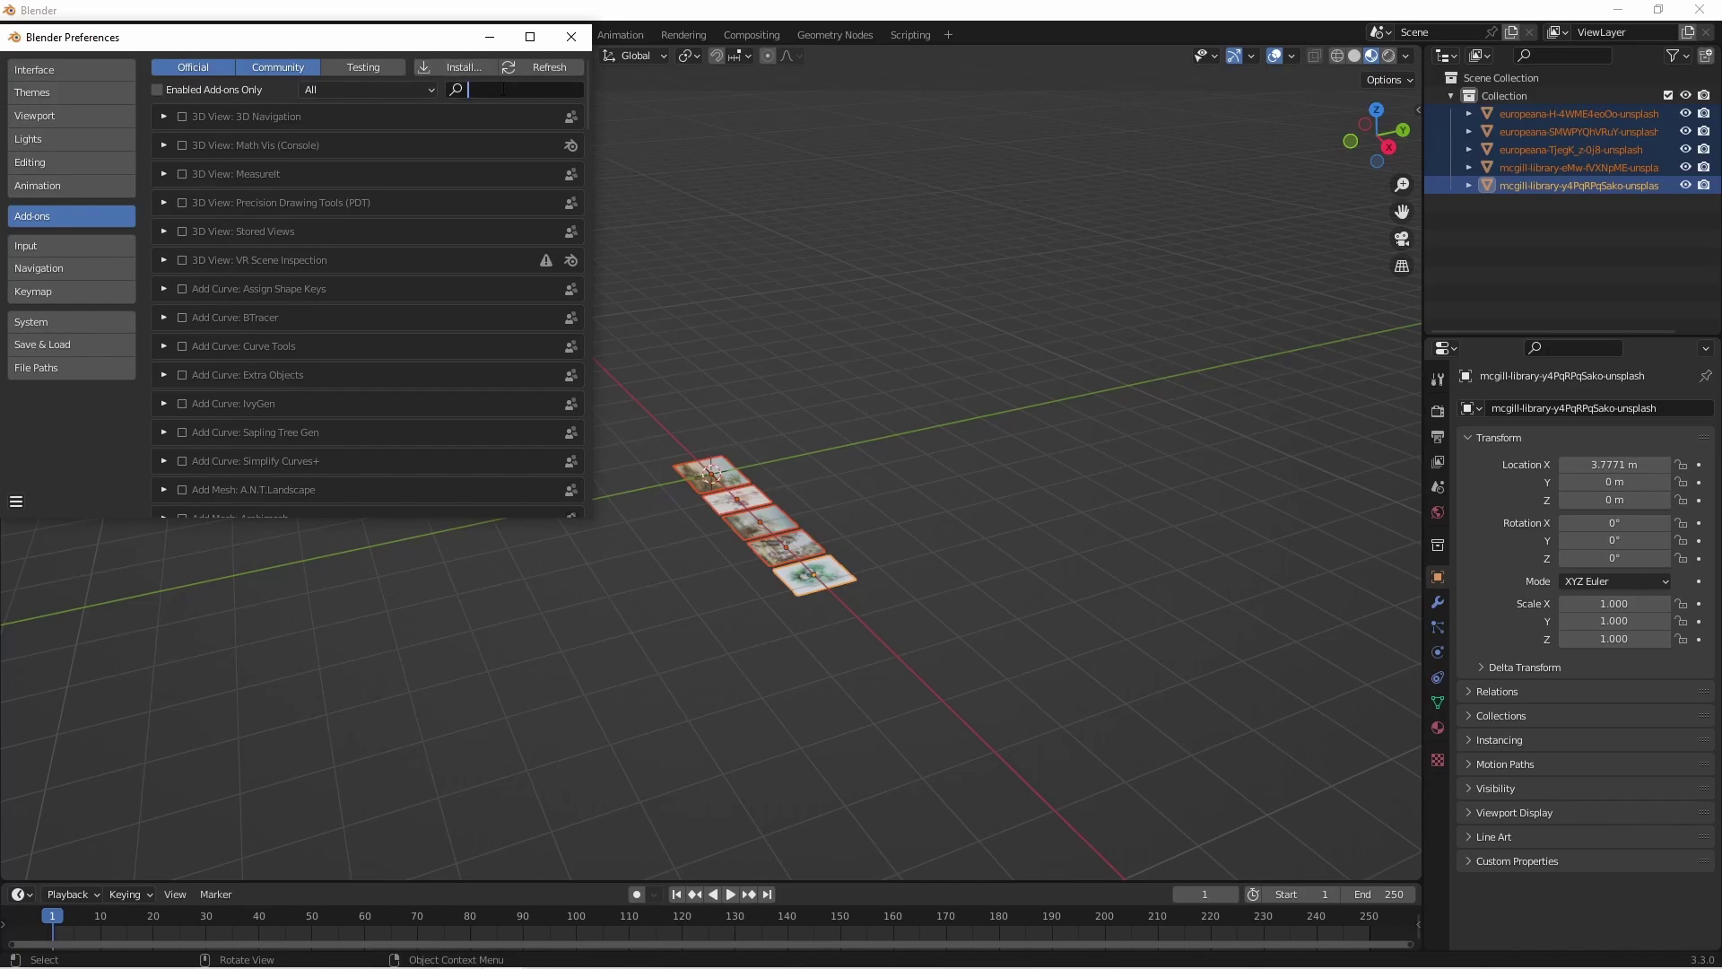
type("imp")
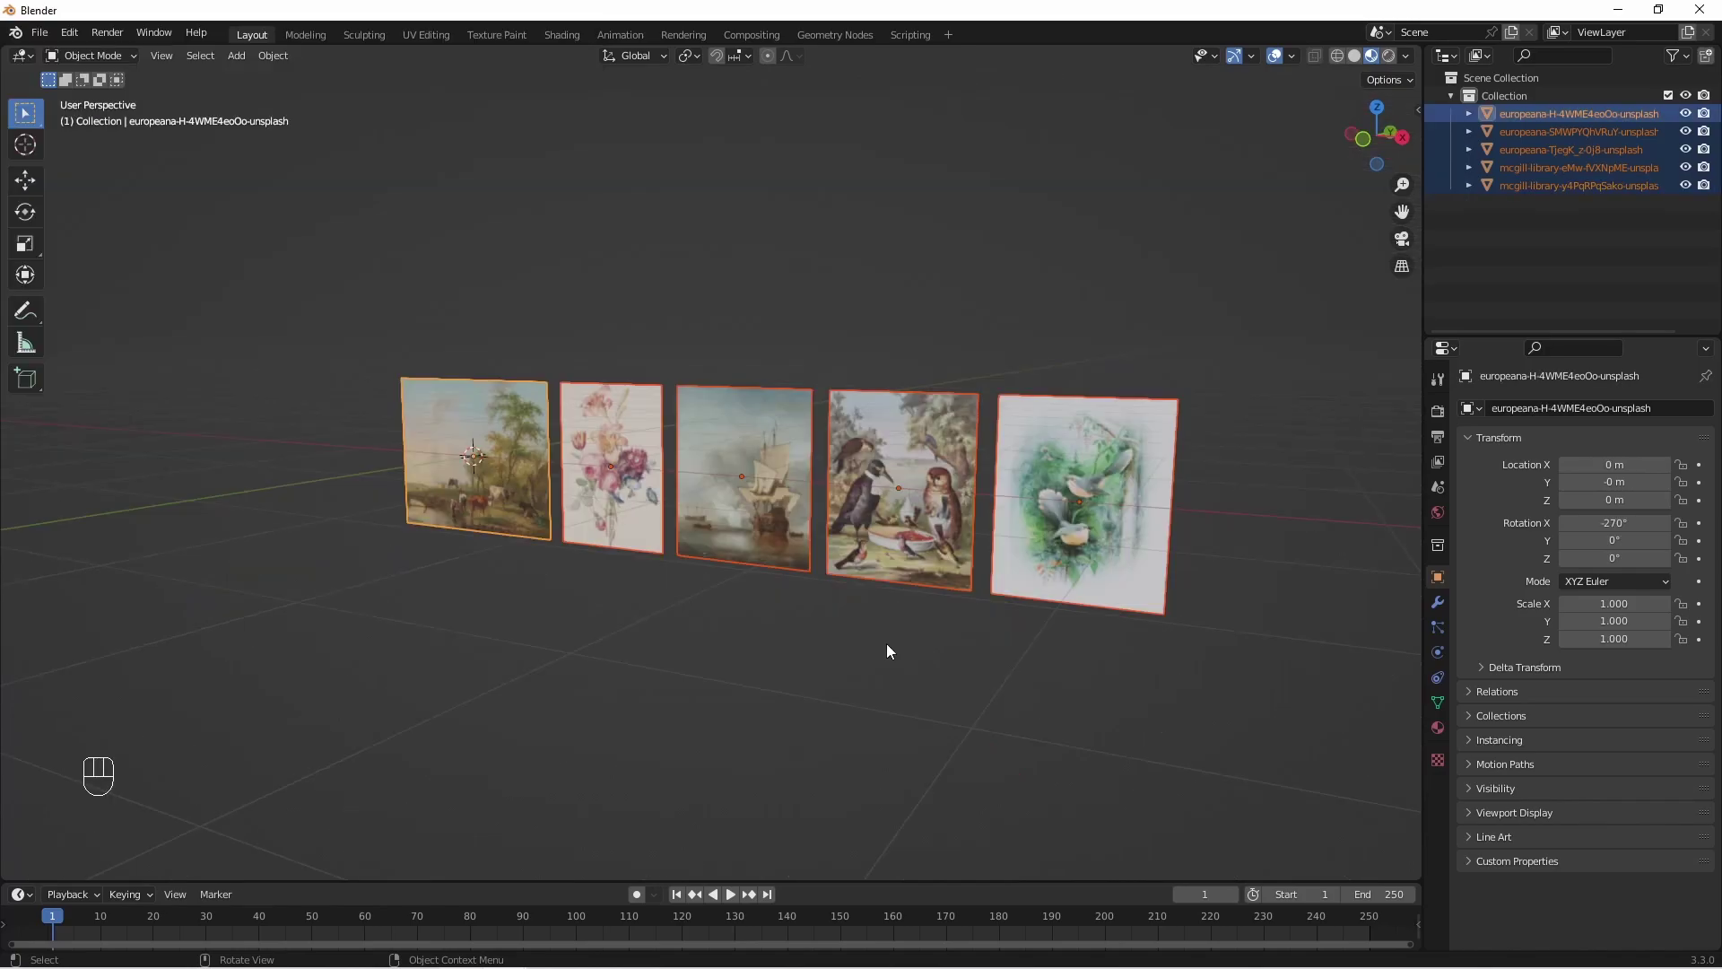
Move the cow landscape plane along X away from the other pictures, to about -0.95 m.
middle_click_drag(773, 610, 897, 606)
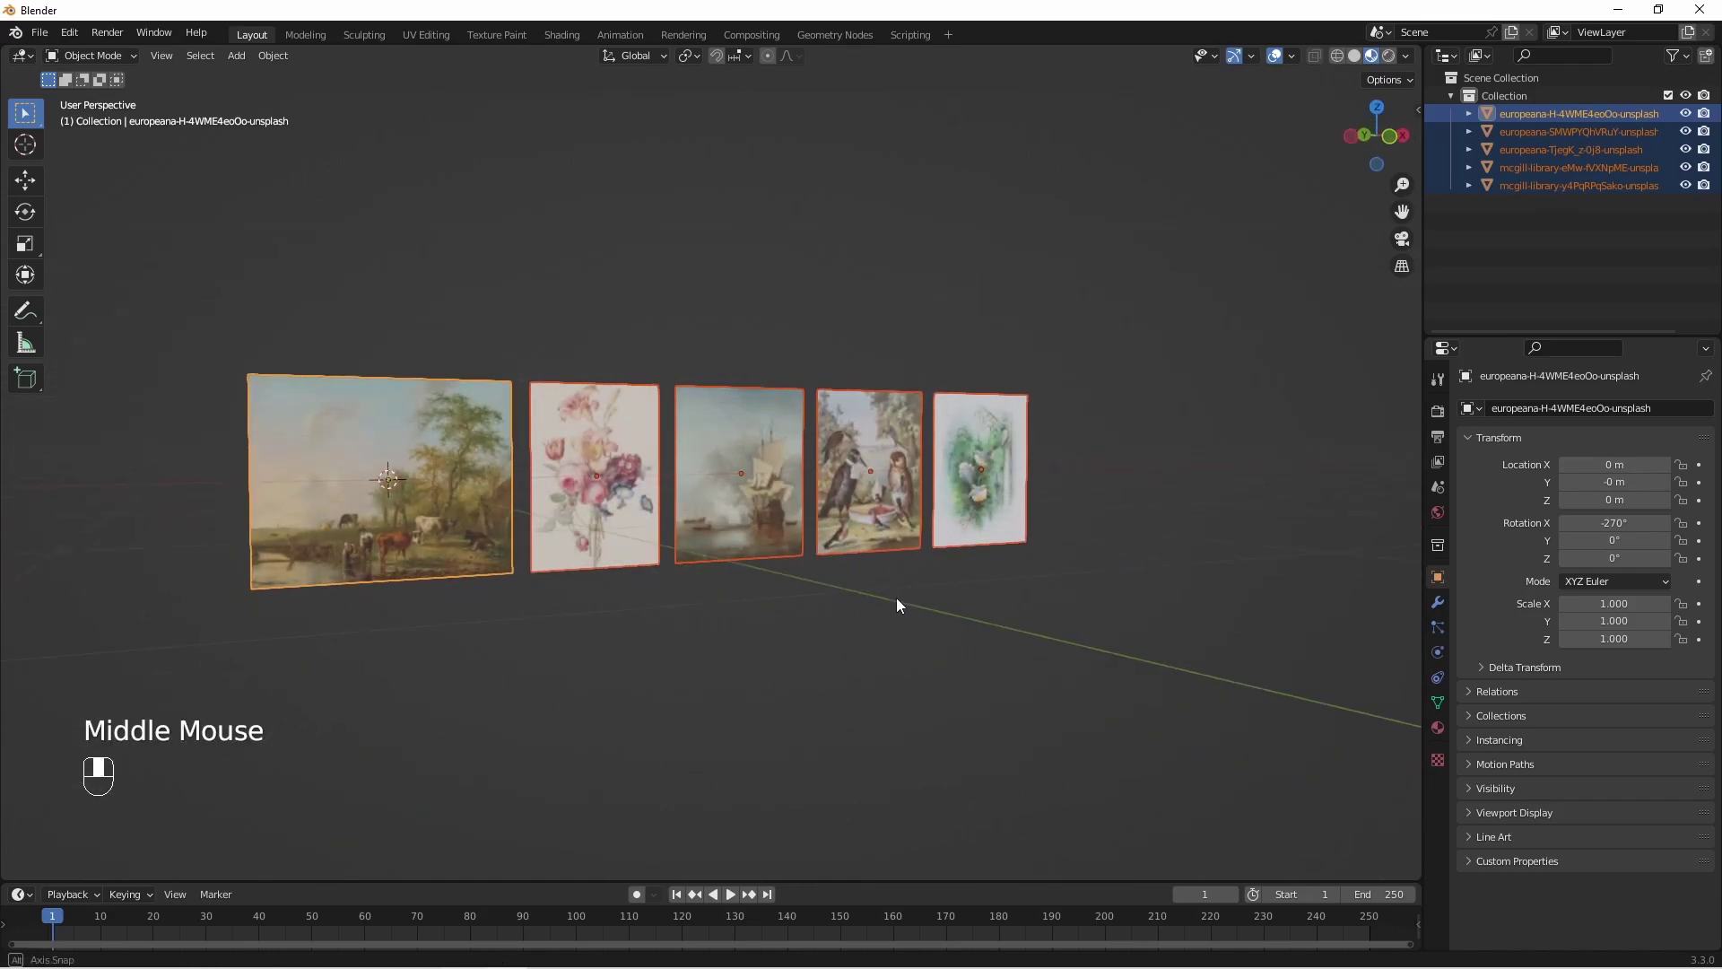
left_click(574, 508)
left_click(726, 509)
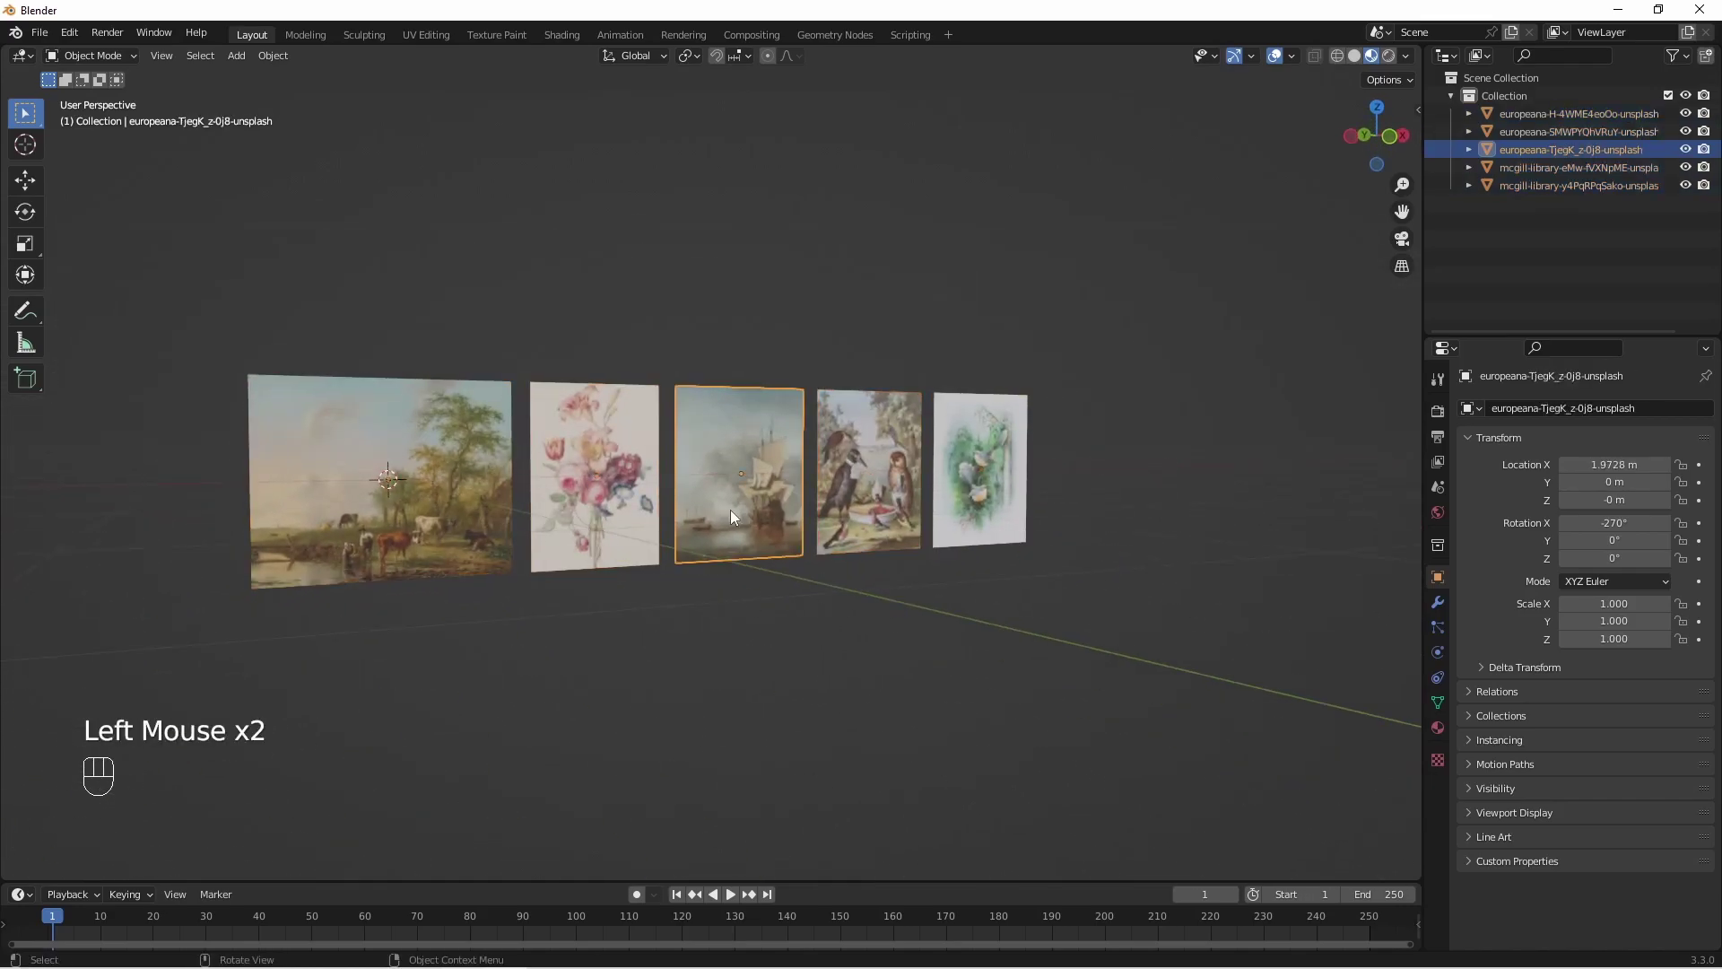
left_click(891, 500)
middle_click_drag(610, 646, 684, 626)
left_click(448, 542)
left_click(35, 188)
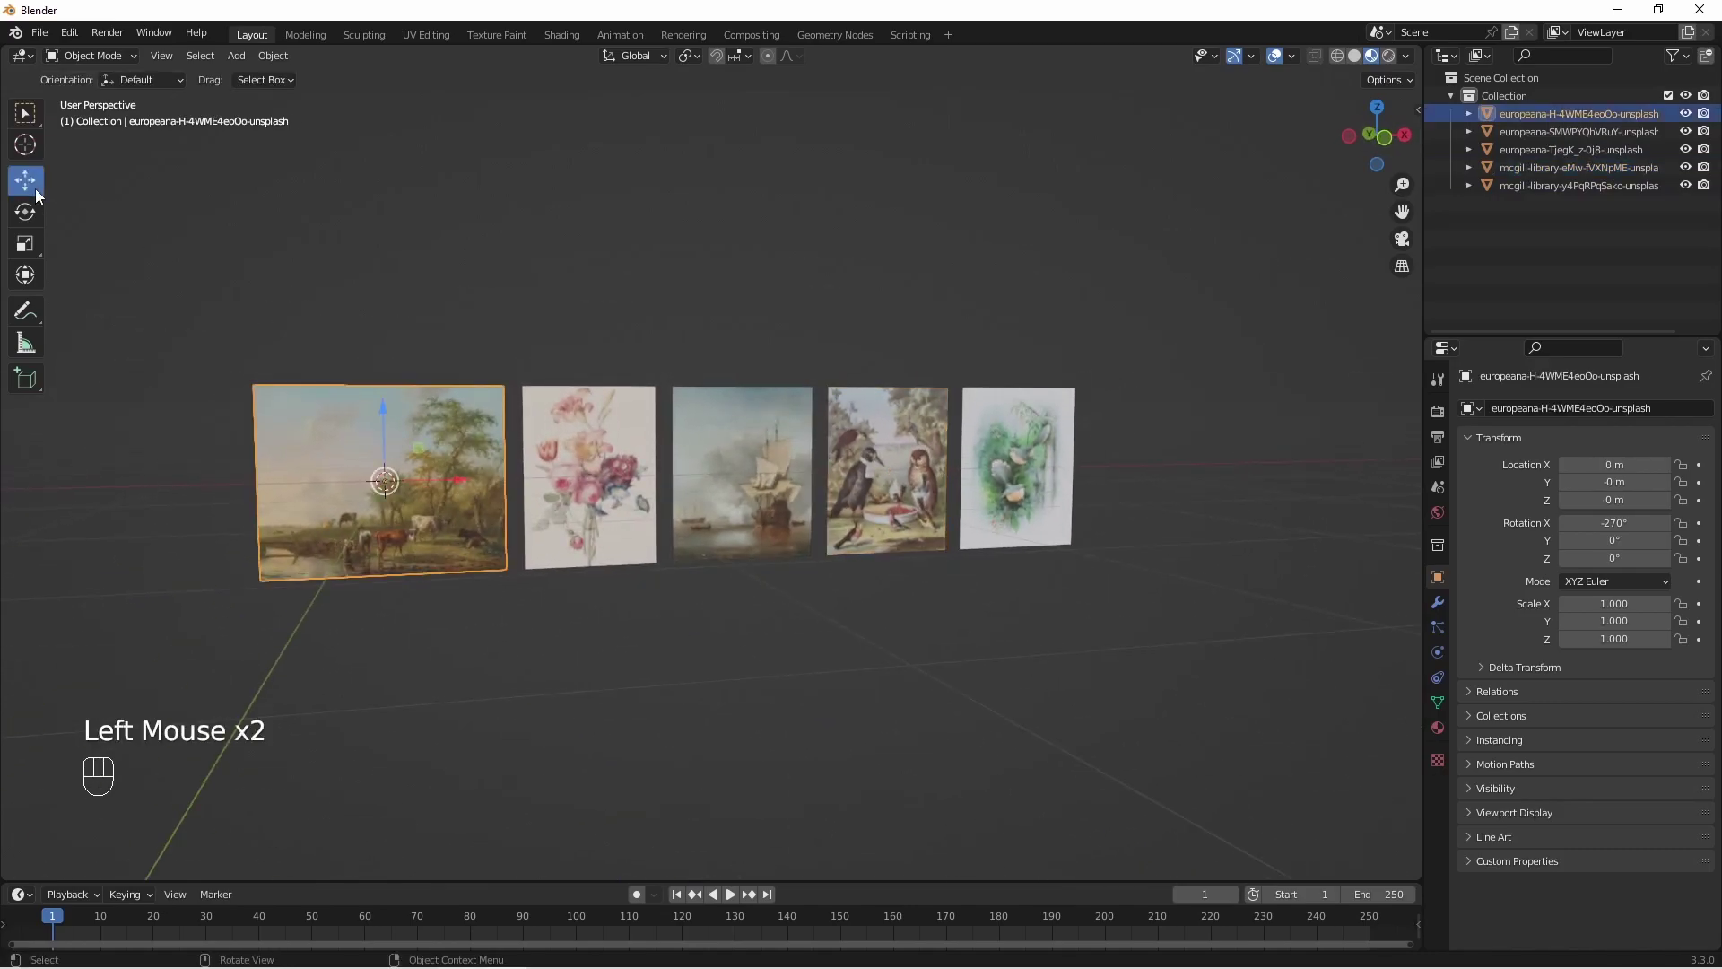
left_click_drag(457, 481, 258, 513)
Duplicate the cow landscape plane and place the copy about 0.43 m behind it along the Y axis.
key("KP_Decimal")
middle_click_drag(931, 522, 818, 552)
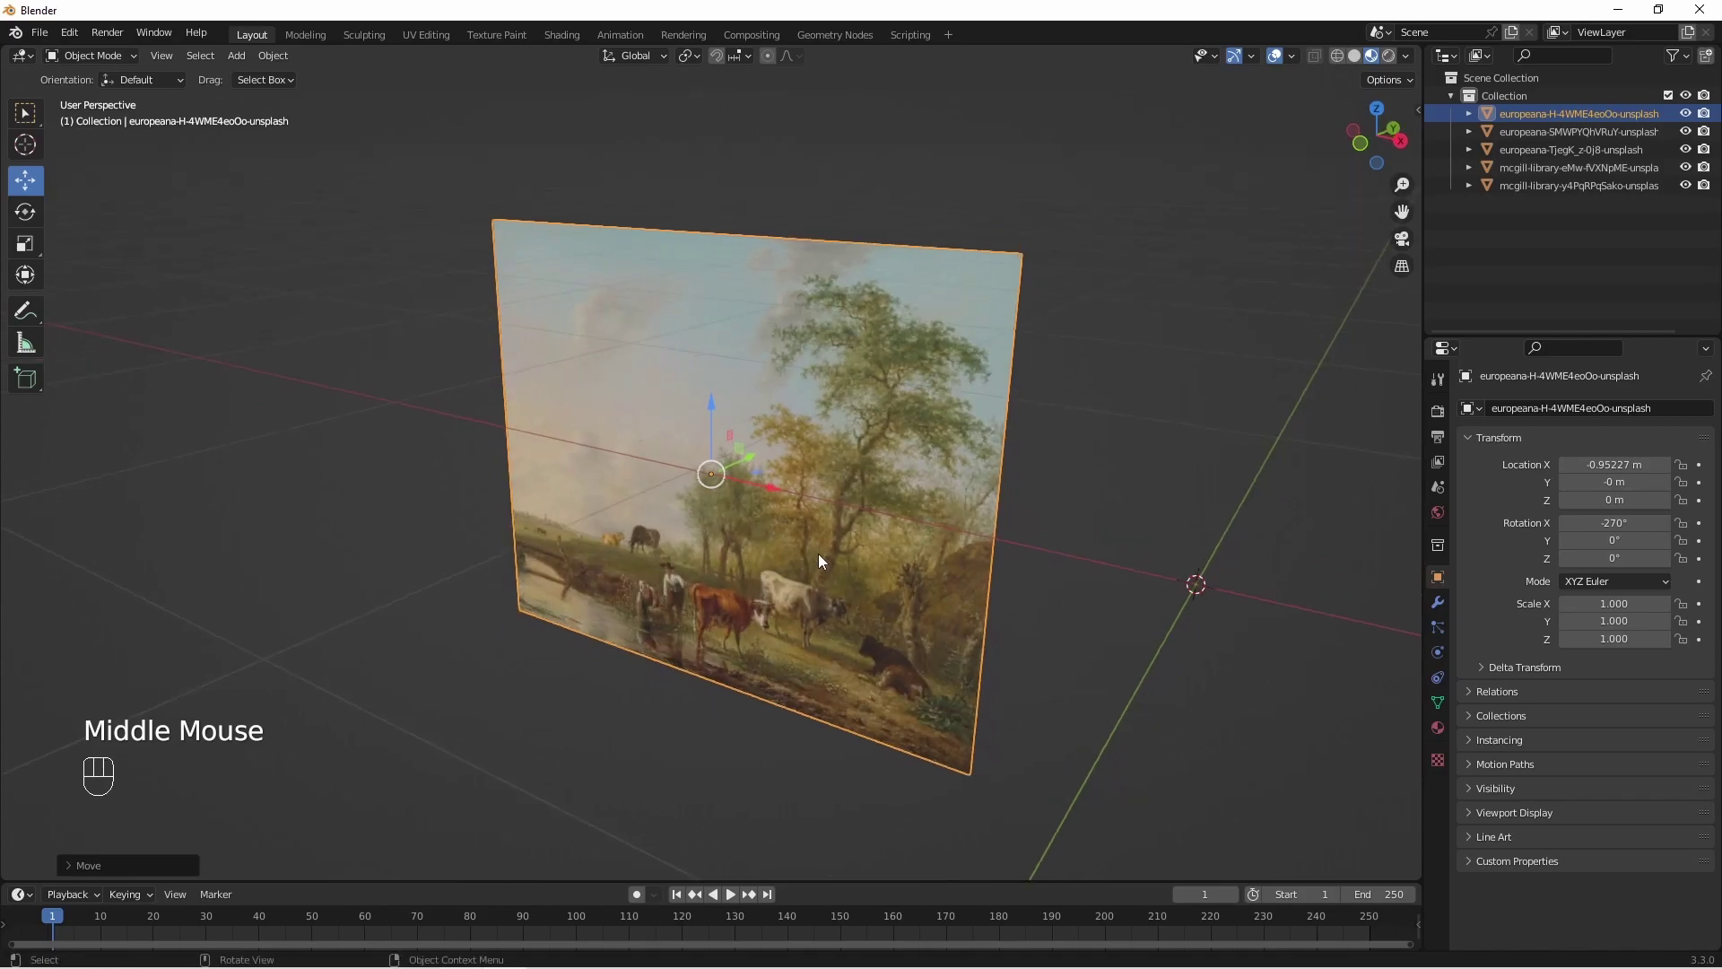
key("KP_Decimal")
scroll(876, 577, "down", 3)
middle_click_drag(923, 601, 1026, 595)
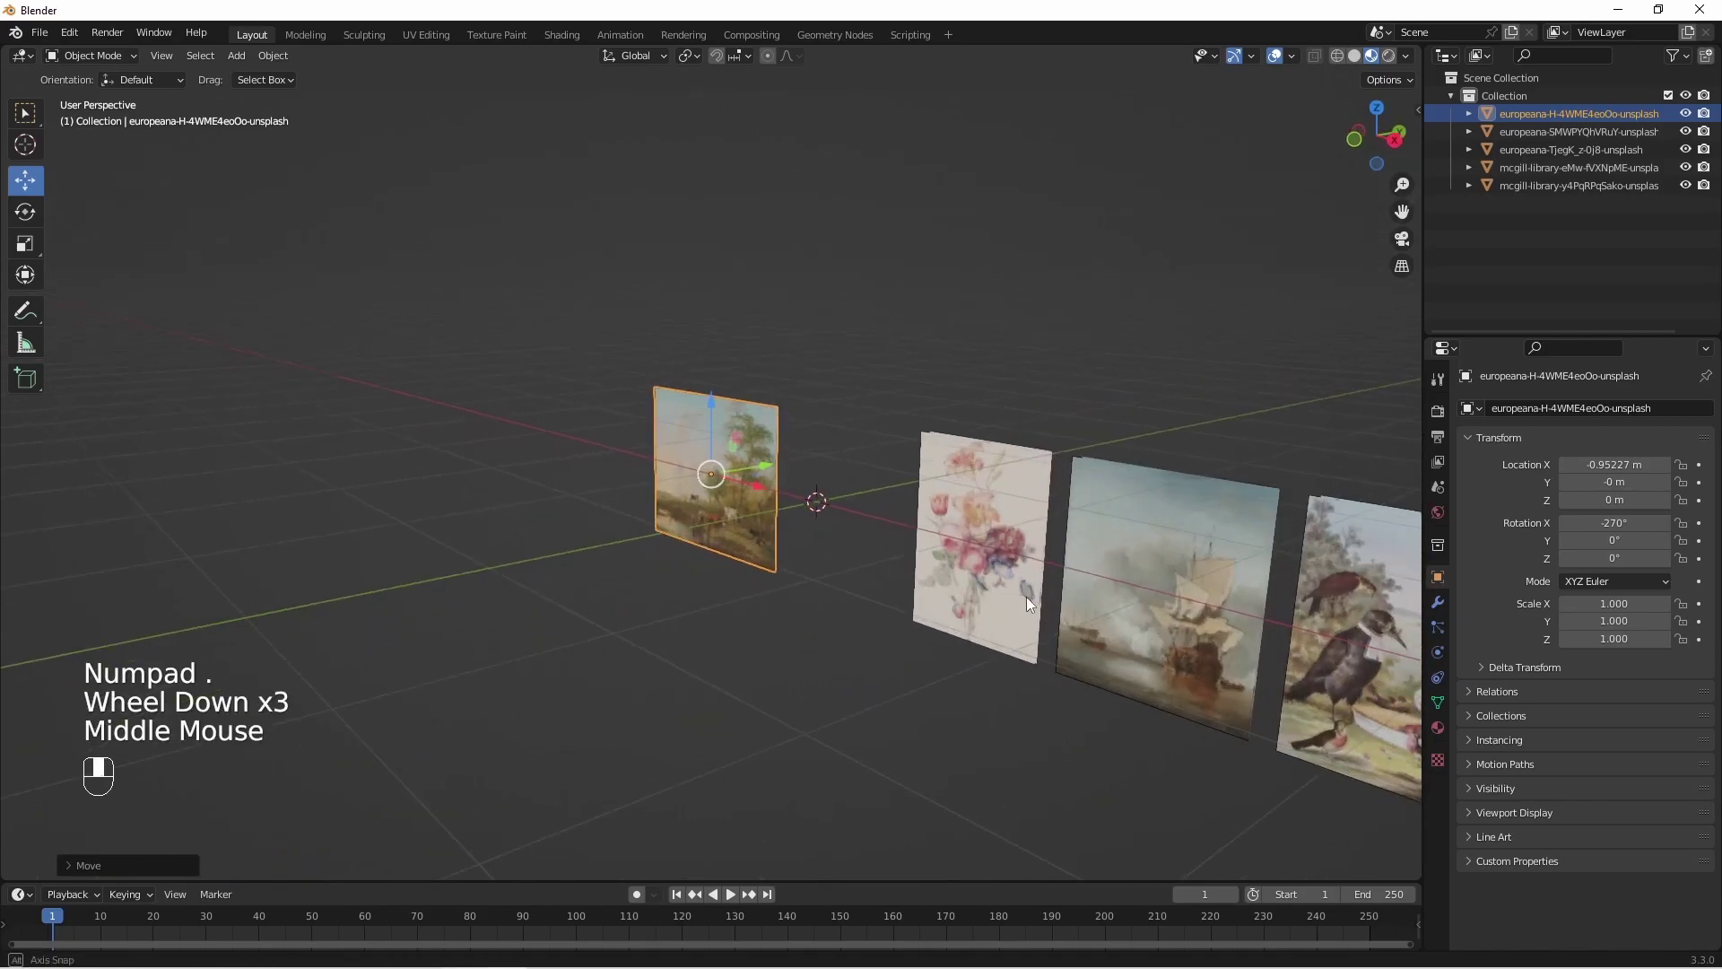
key("KP_Decimal")
mouse_move(868, 589)
middle_mouse_down()
mouse_move(880, 572)
mouse_move(850, 601)
middle_mouse_up()
key("shift")
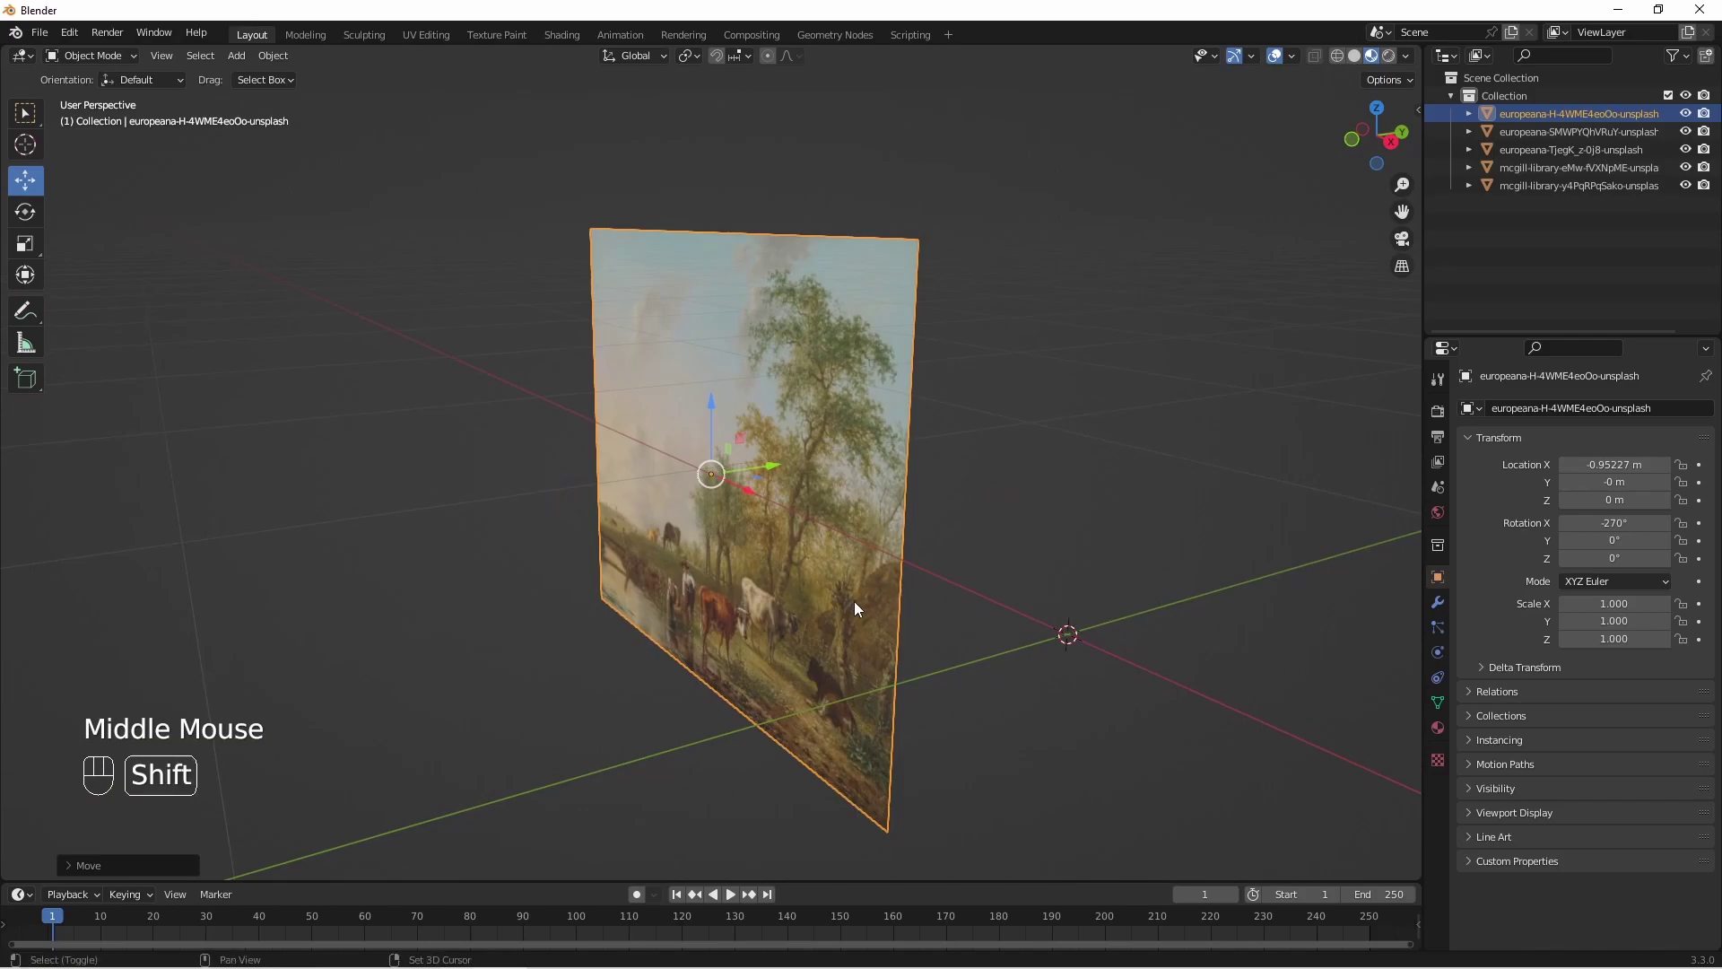
key("shift+d")
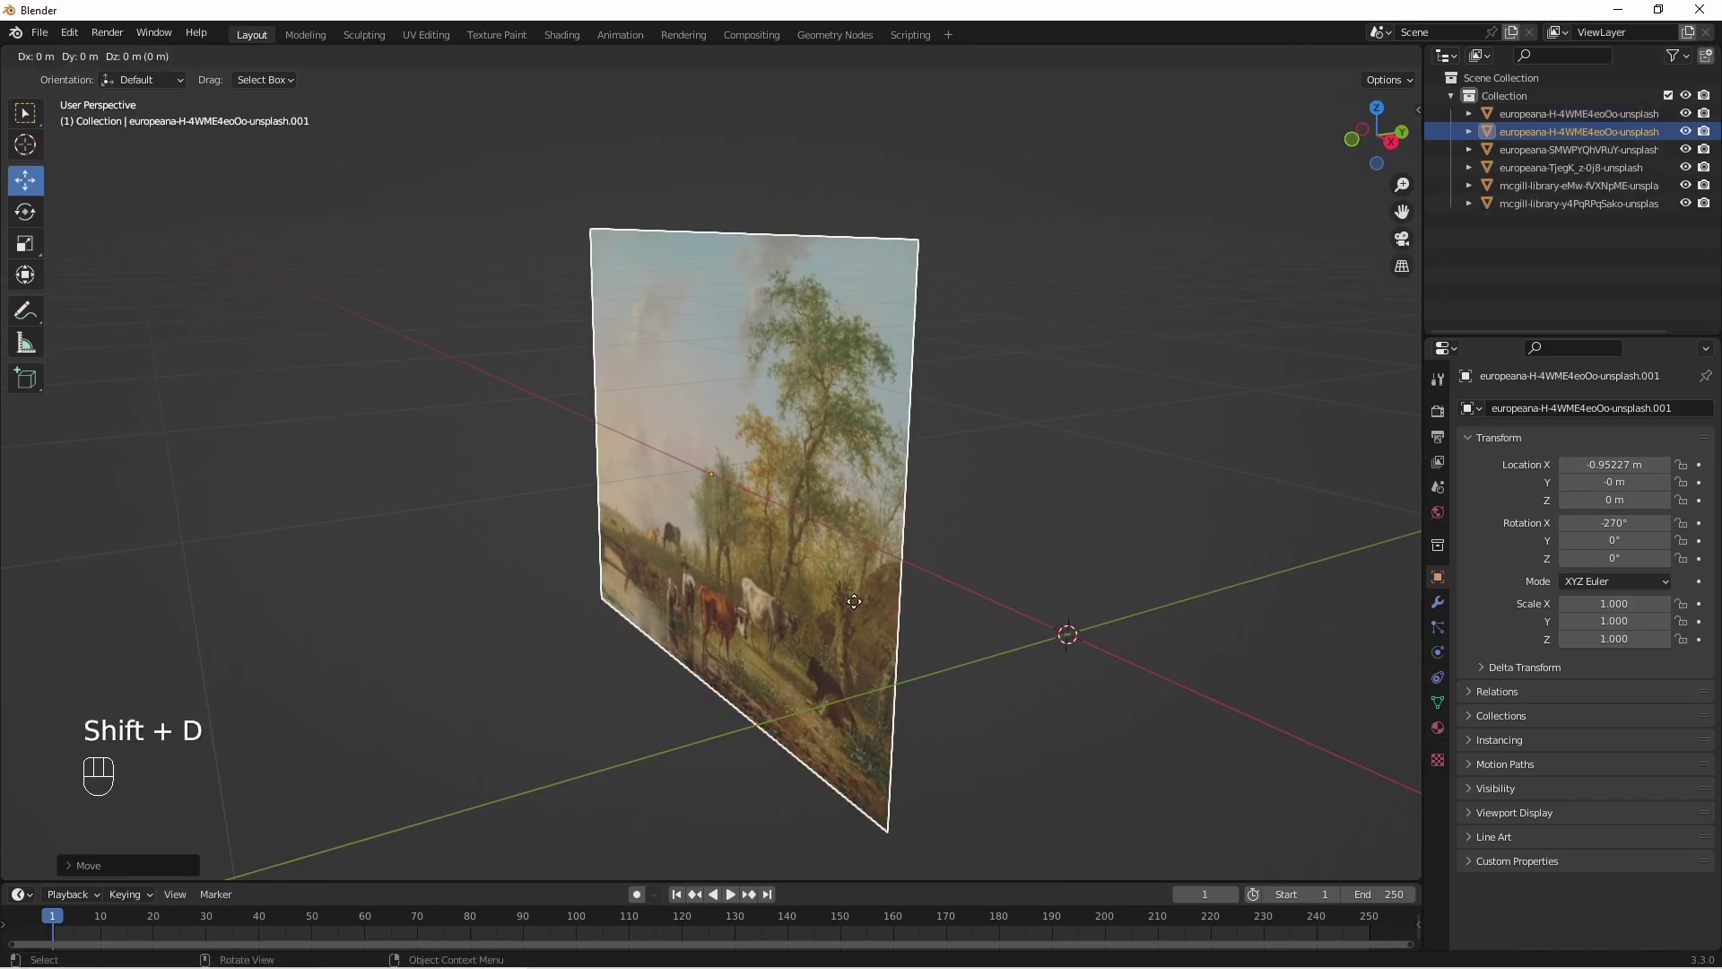
key("y")
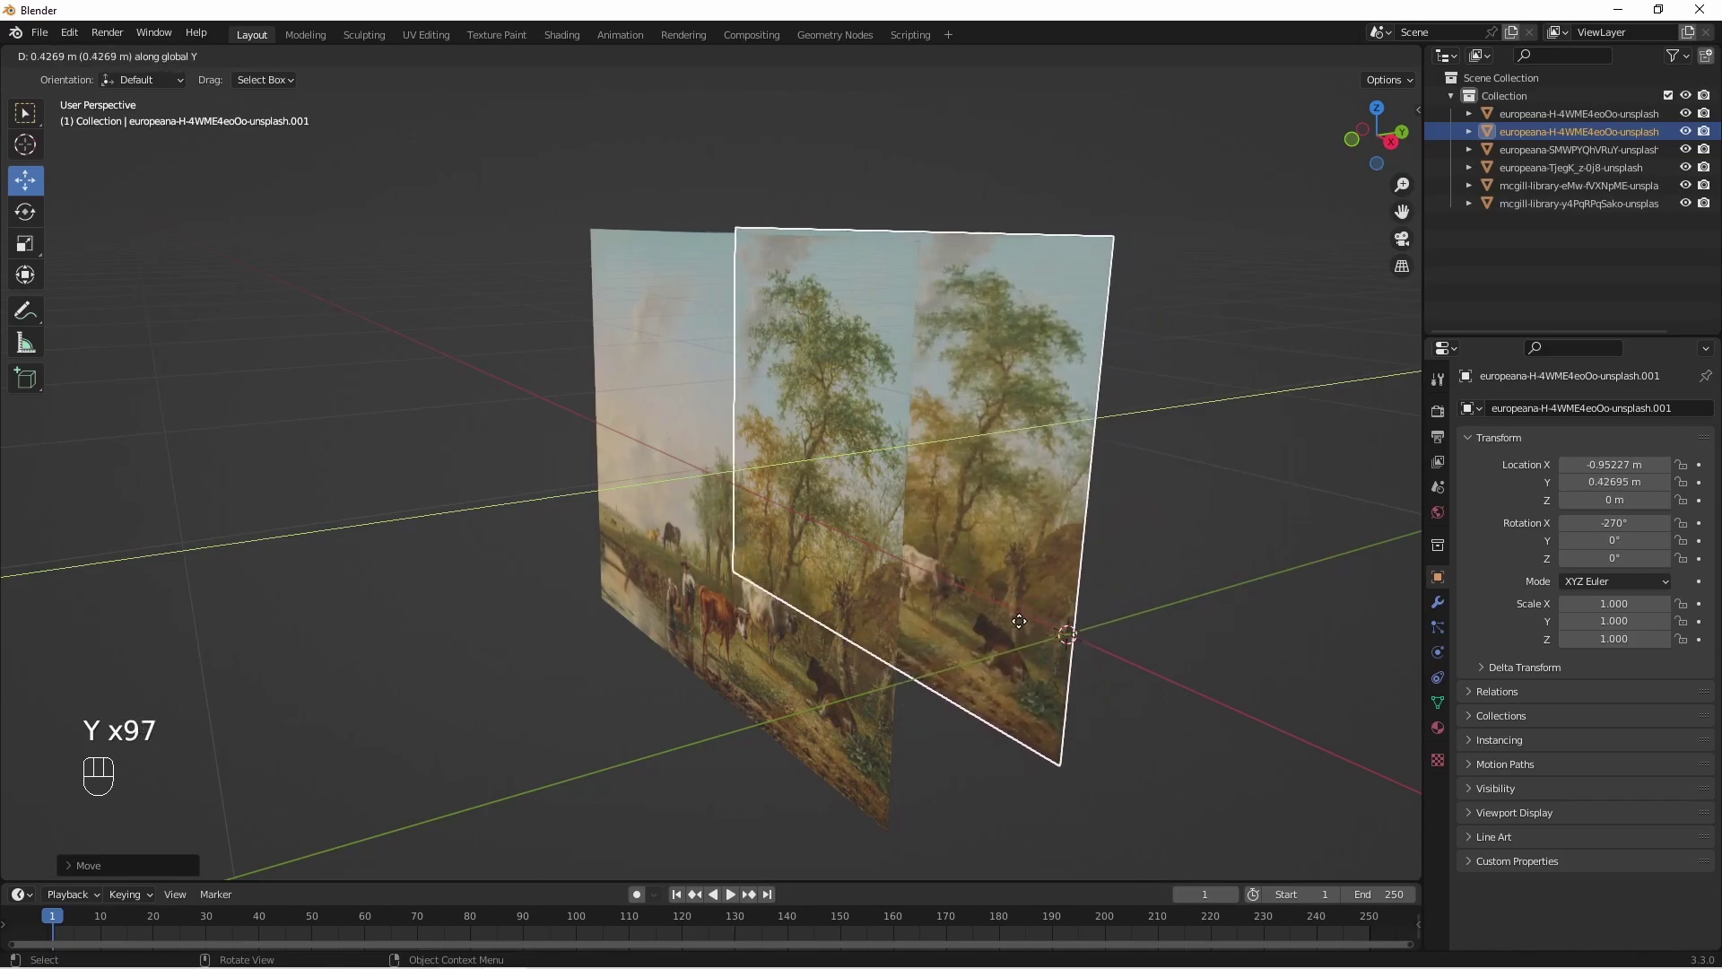
left_click(1018, 621)
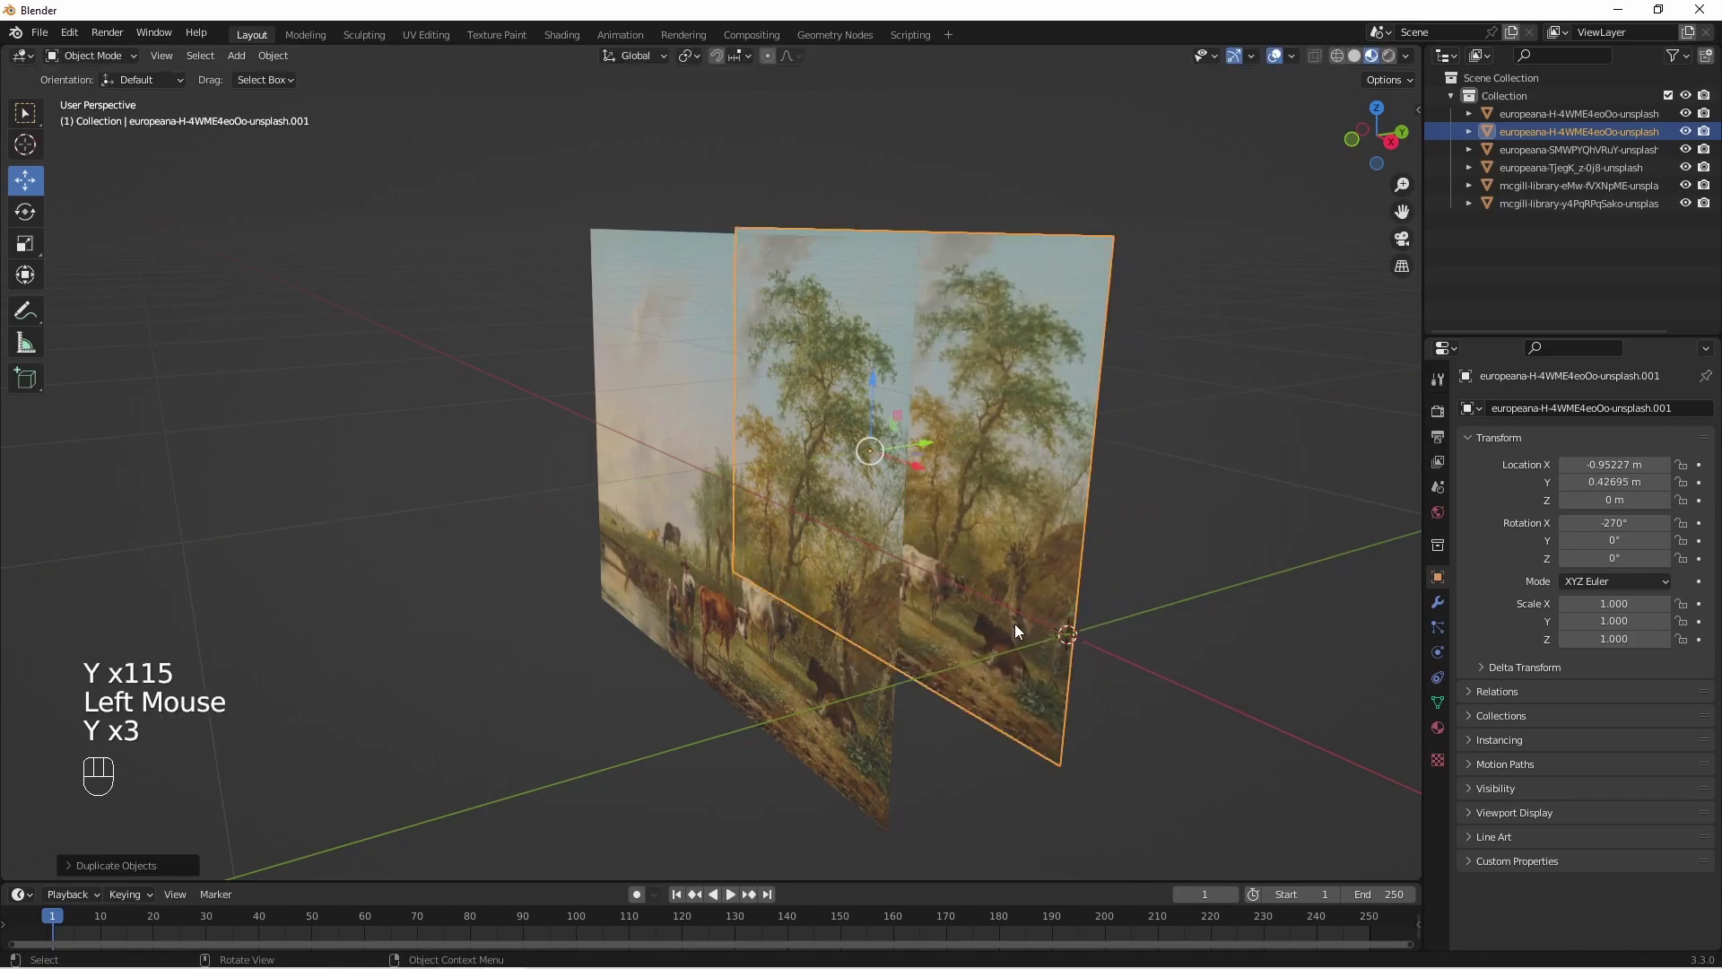
Replace the duplicate plane's picture material with a new material that has a blue base color.
middle_click_drag(952, 624, 997, 626)
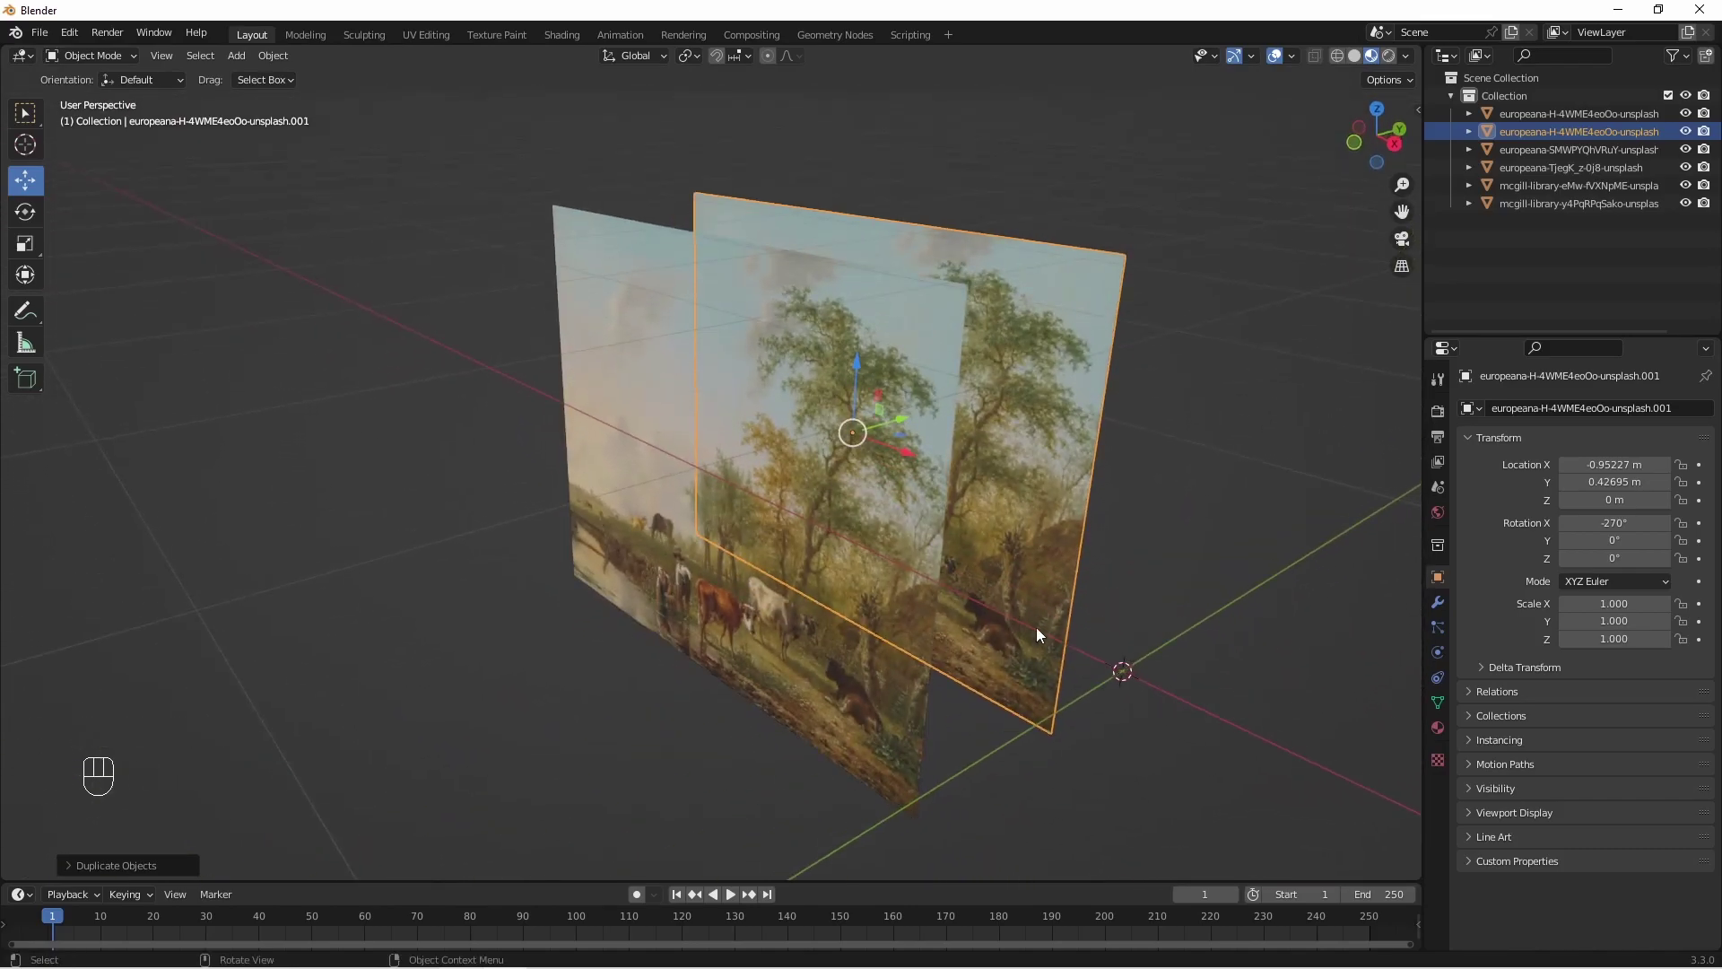
left_click(1439, 726)
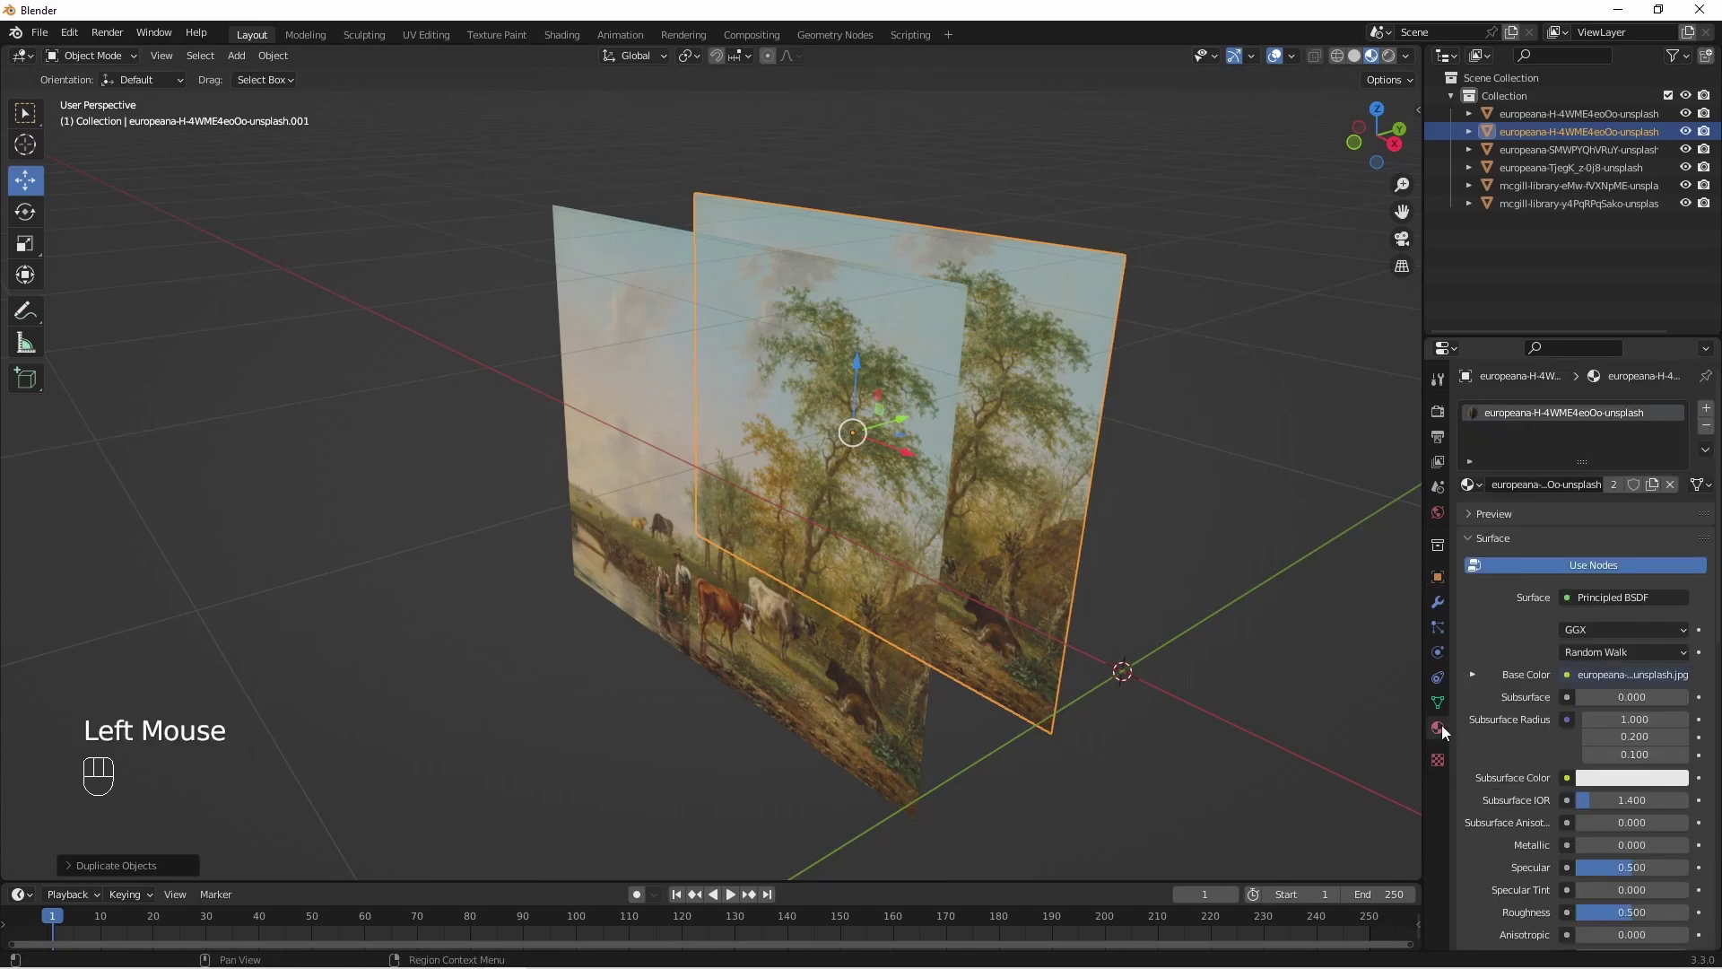
left_click(1707, 430)
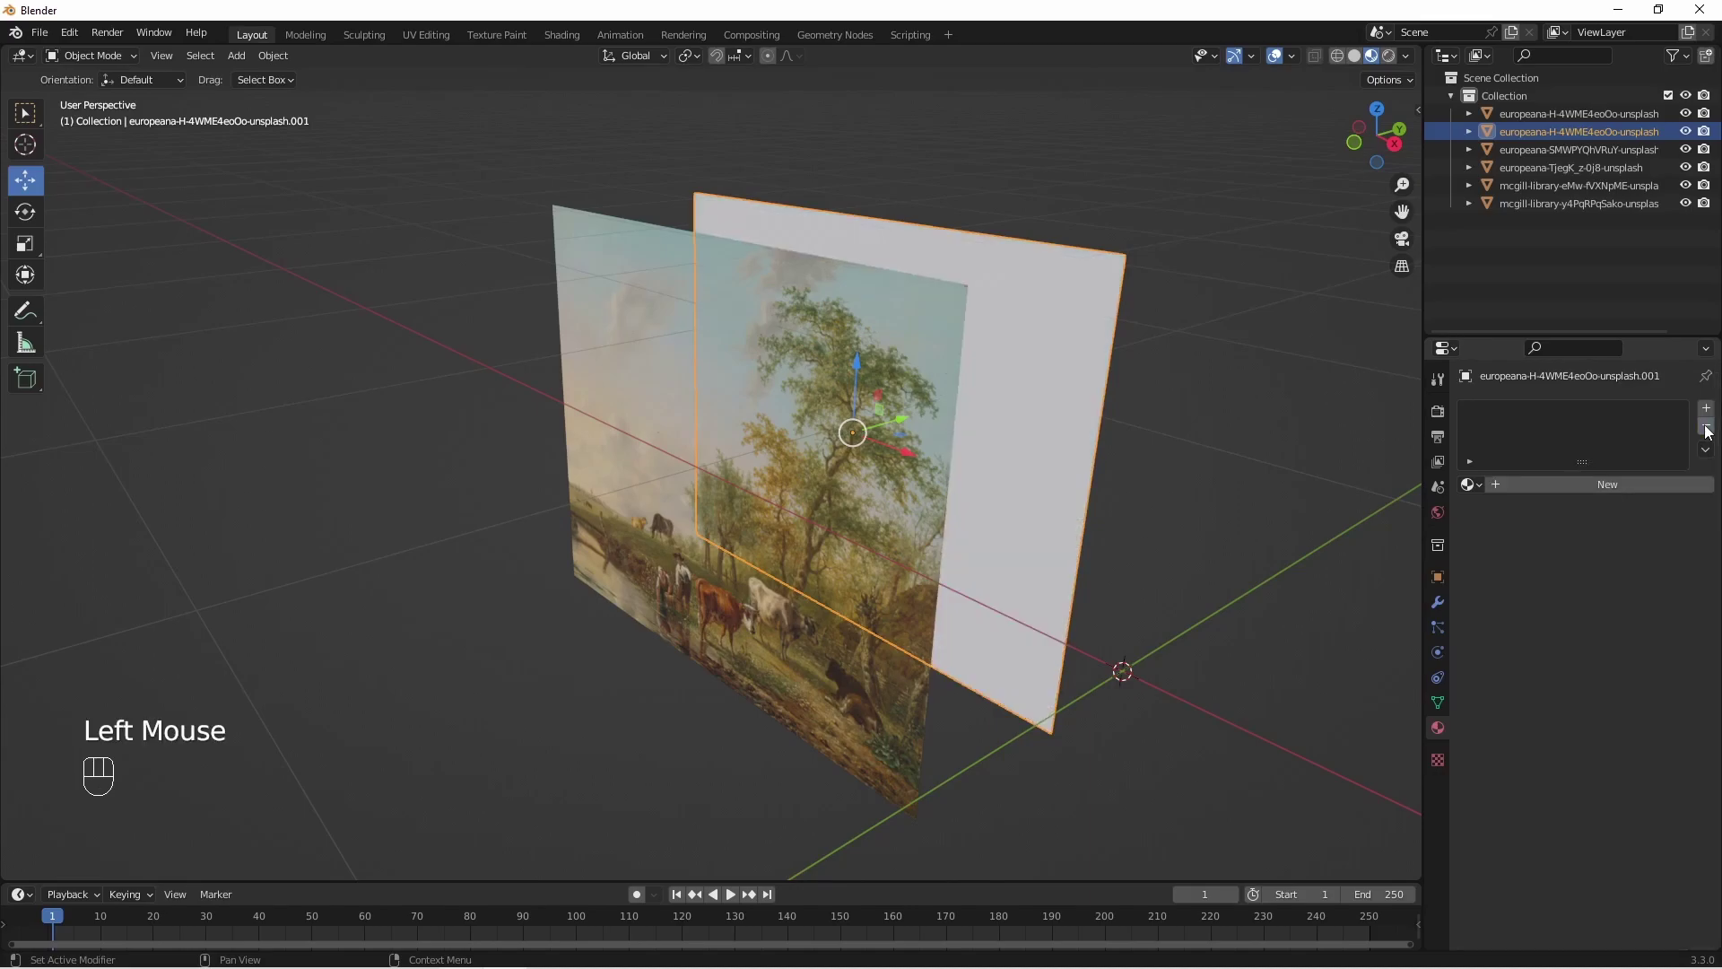
left_click(1628, 488)
left_click(1612, 675)
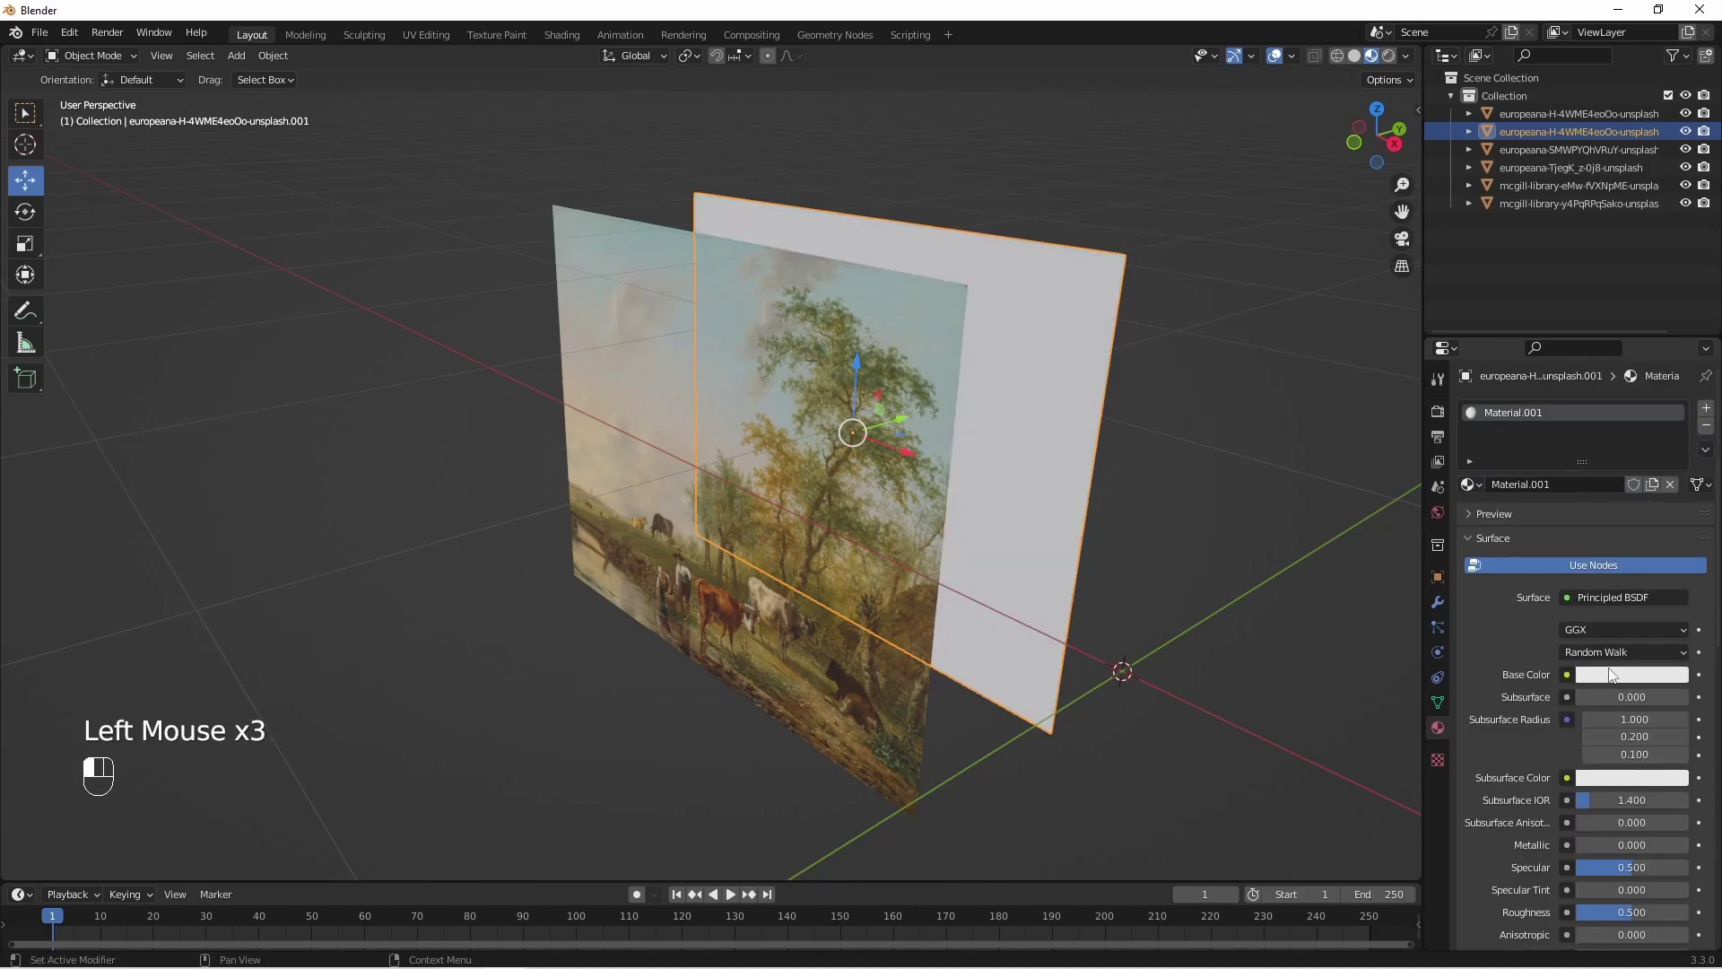
left_click(1627, 445)
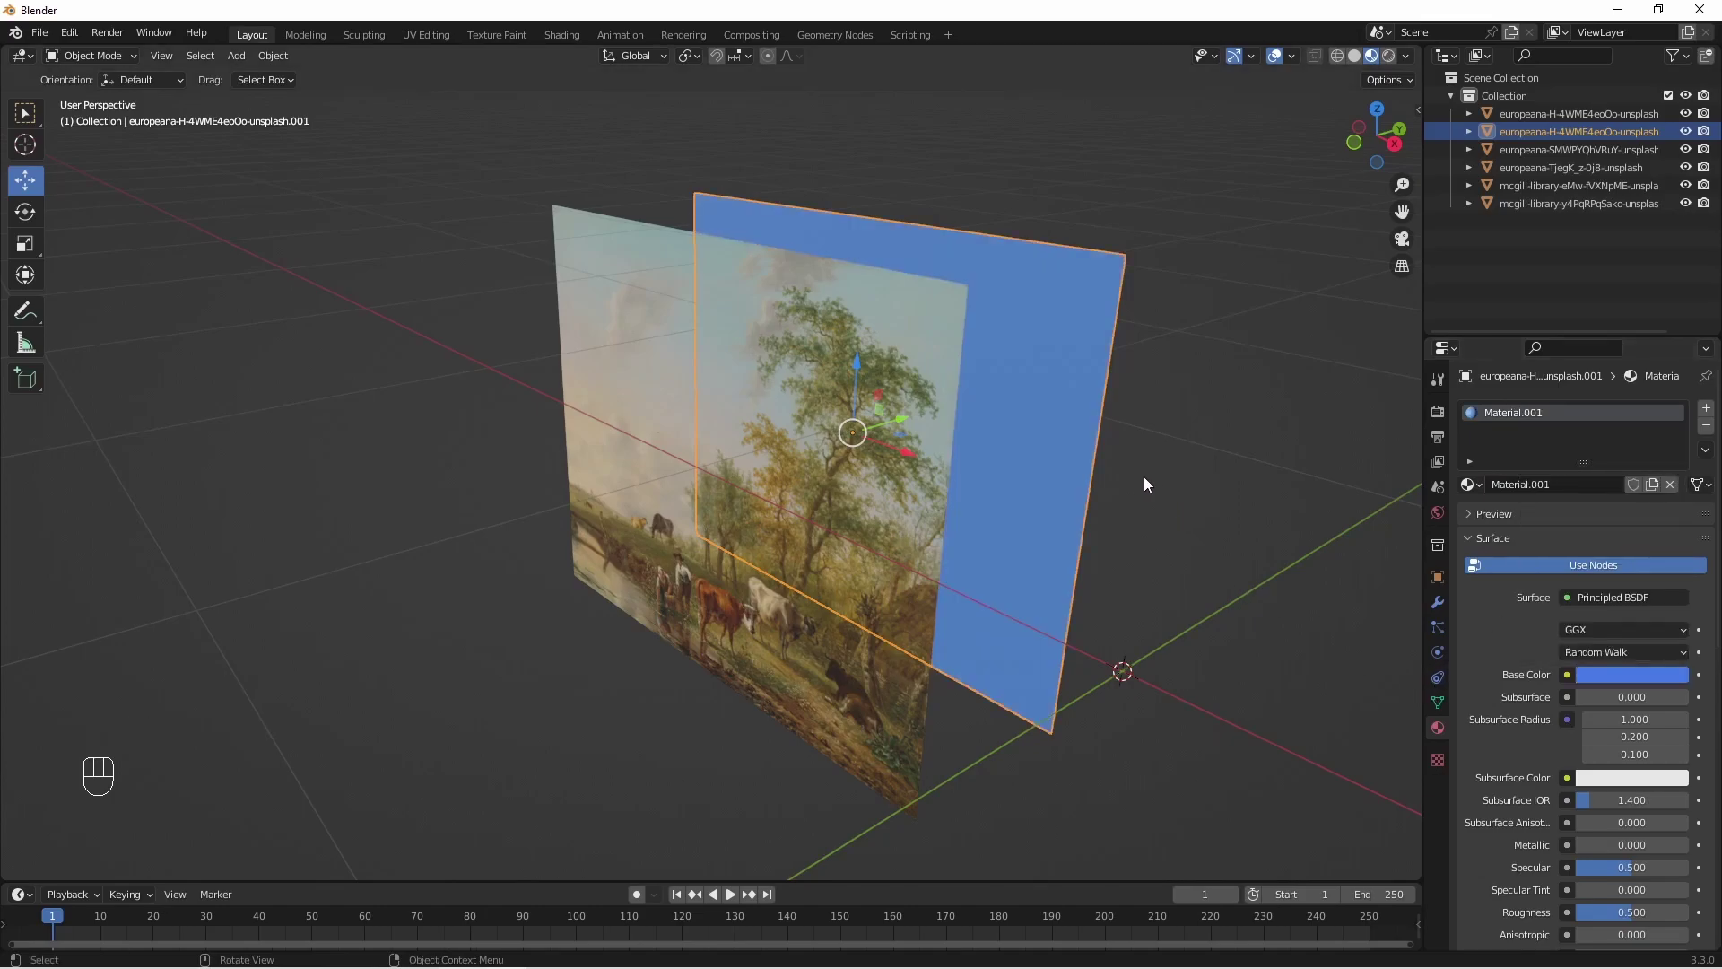
Enlarge the blue backing plane uniformly until it borders the cow landscape on all sides, and stretch it about 1.03 times along Z.
key("s")
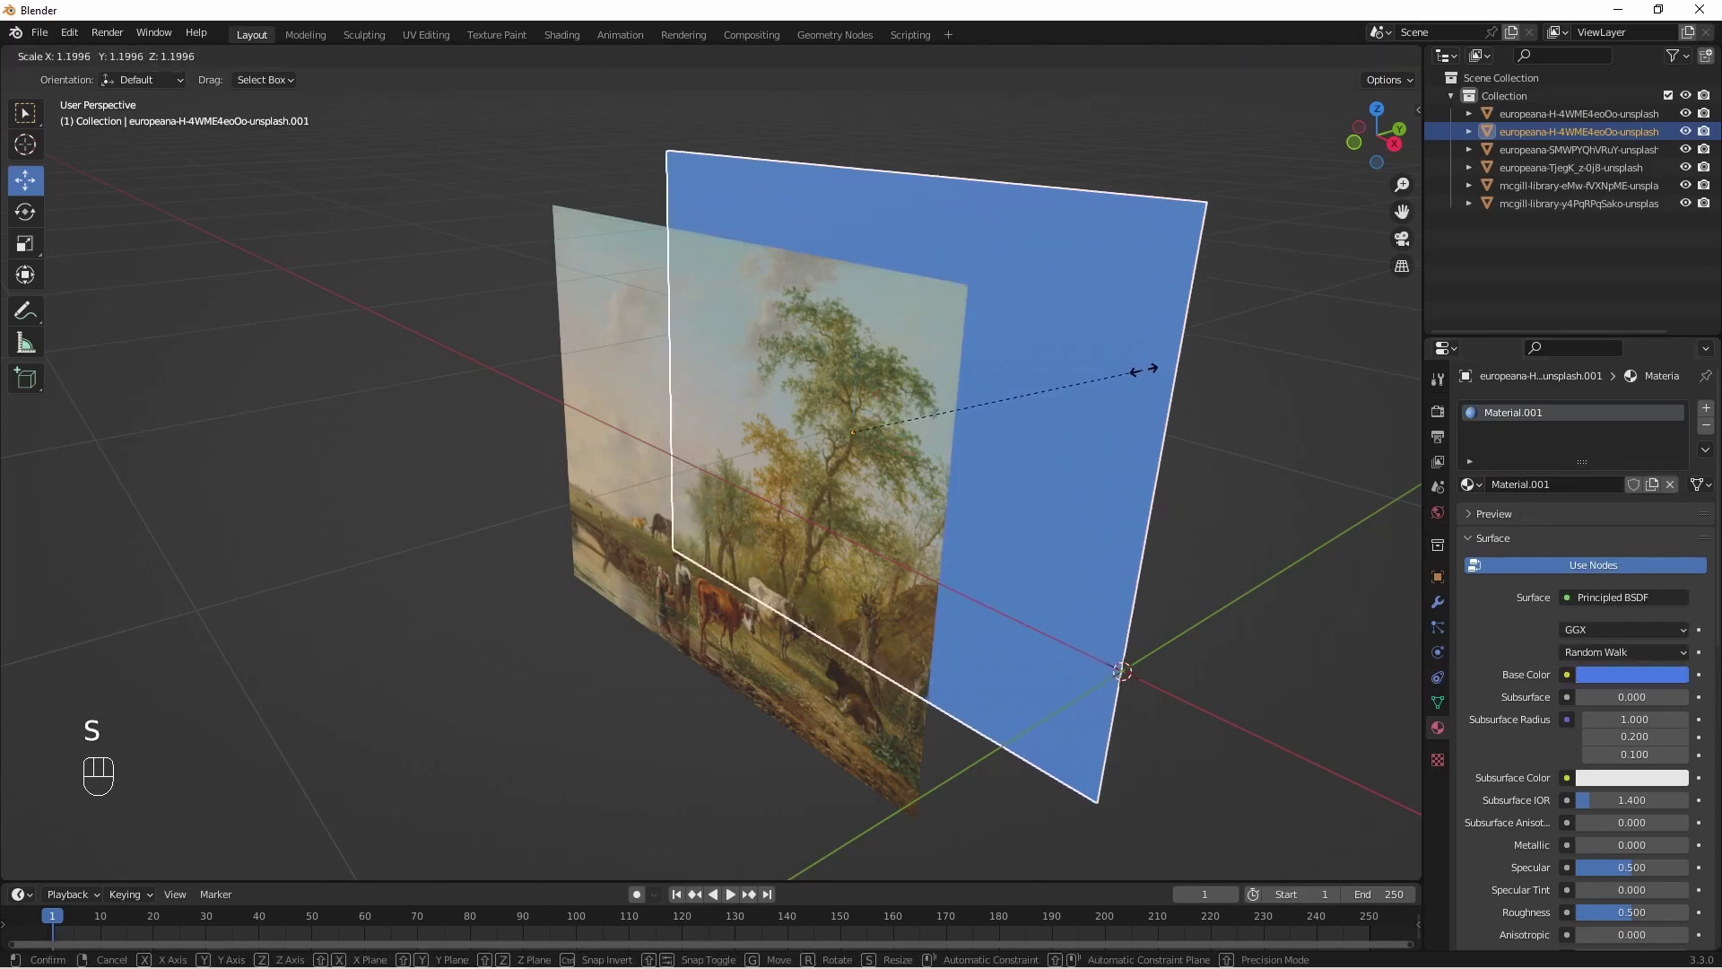
left_click(1191, 423)
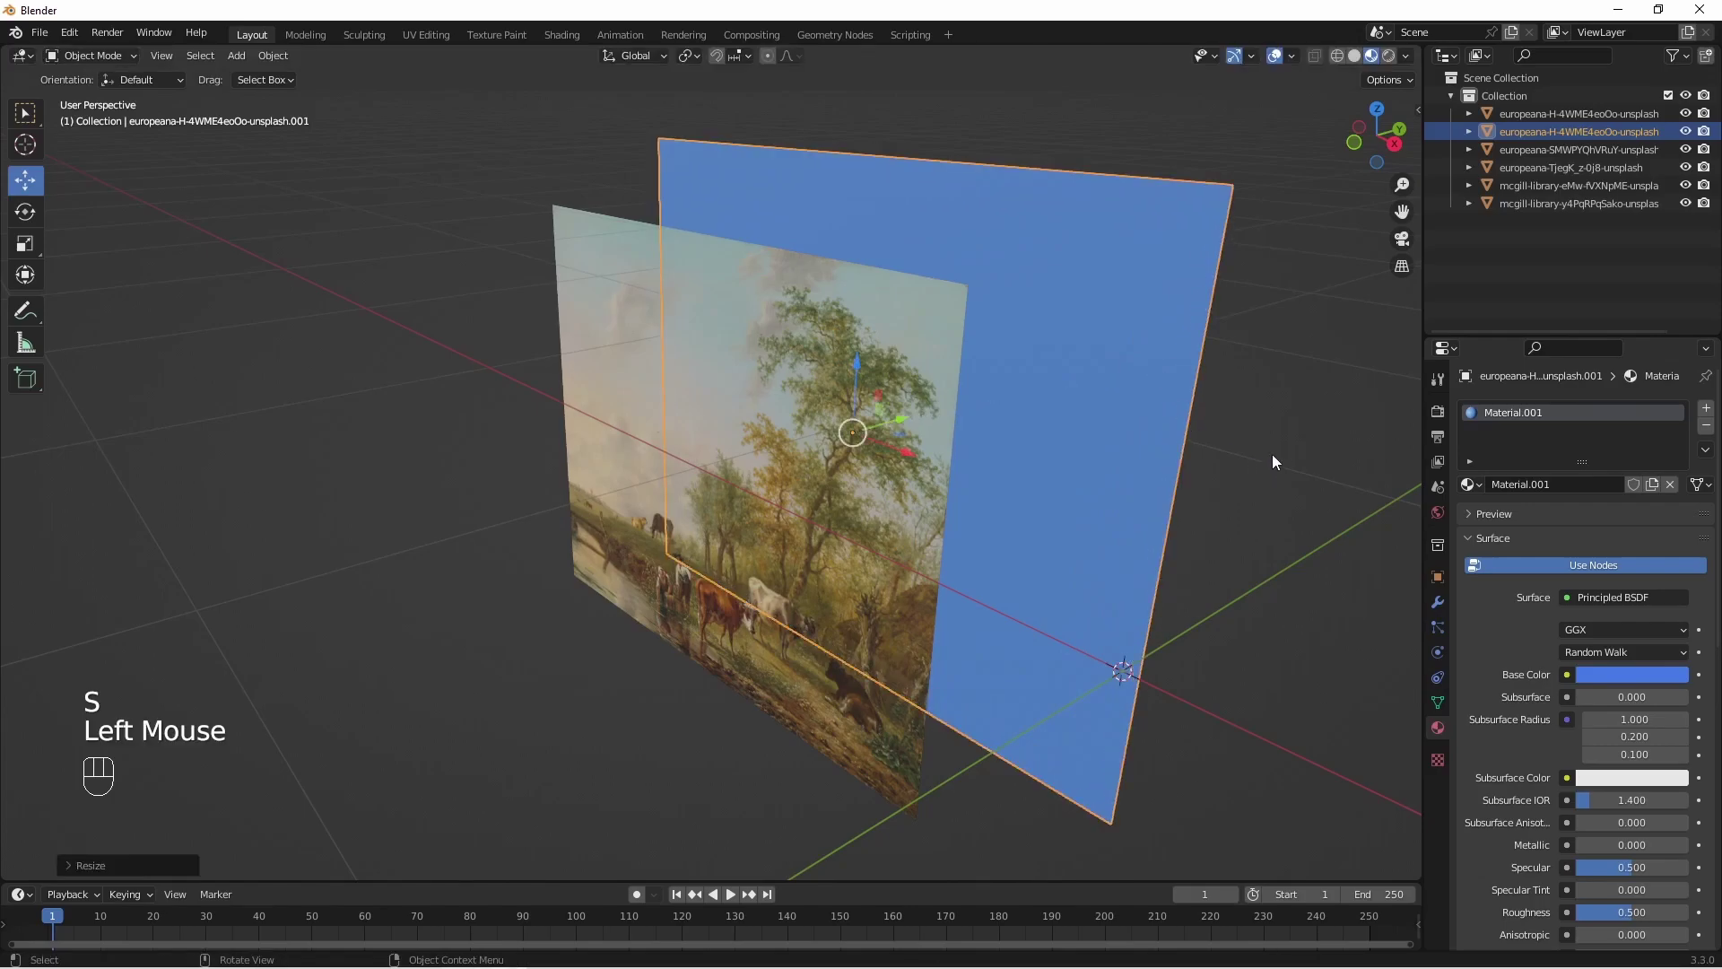
key("KP_1")
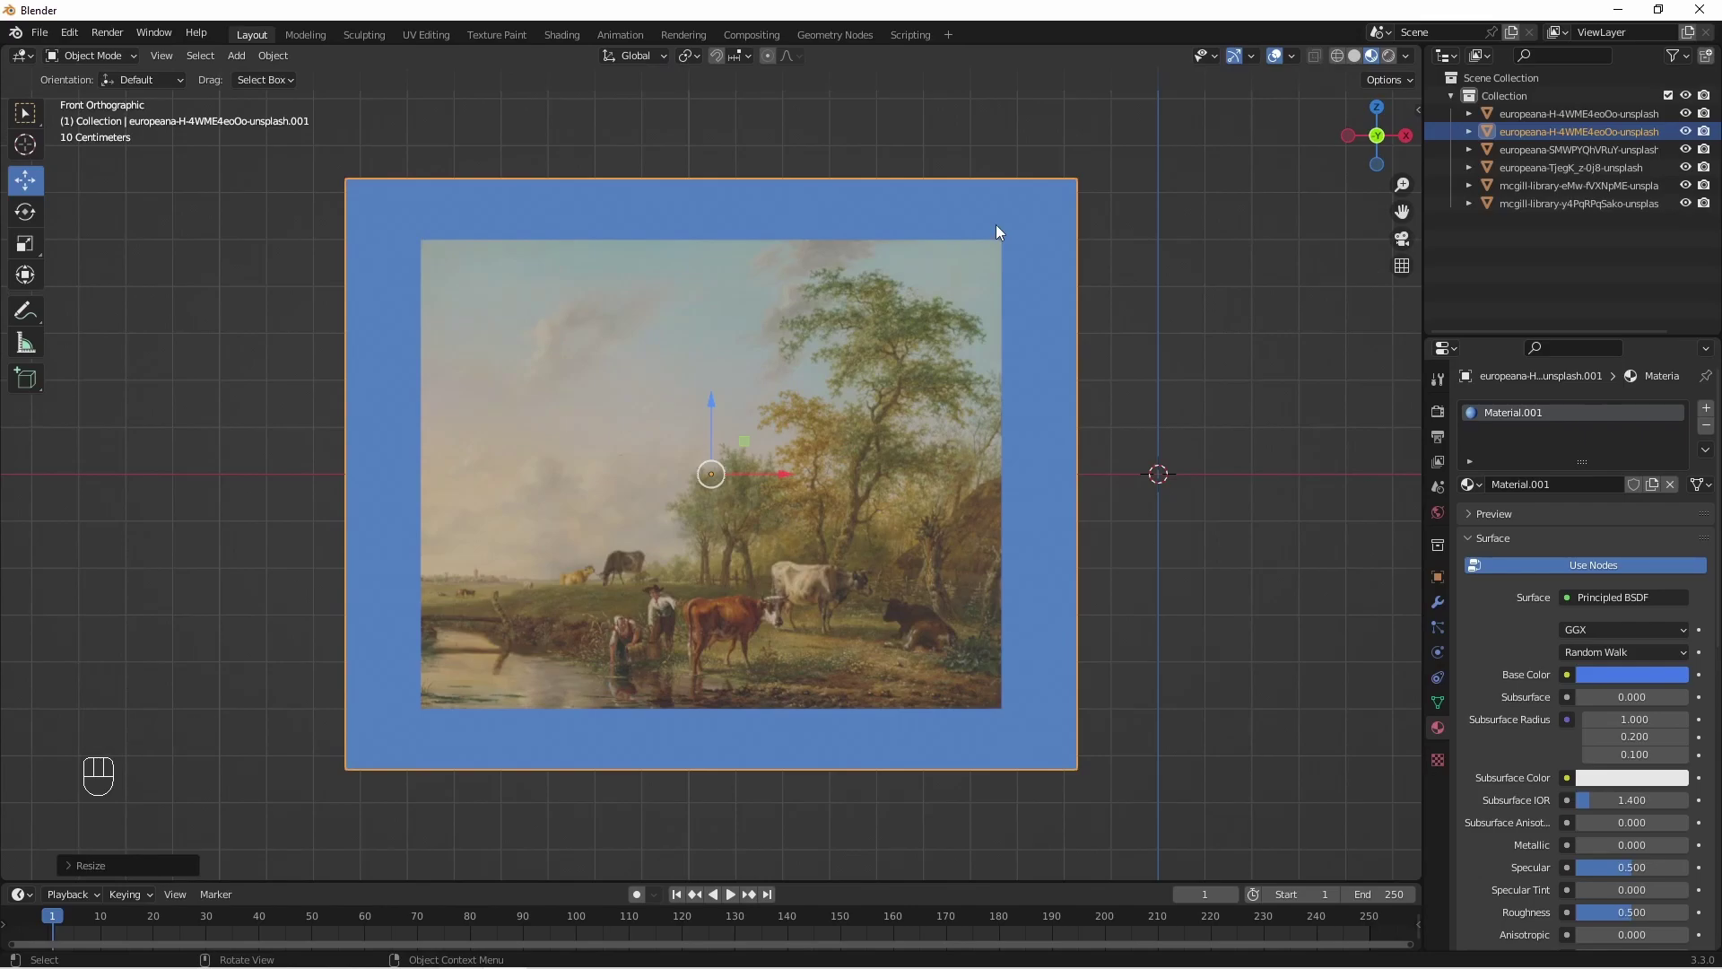
key("s")
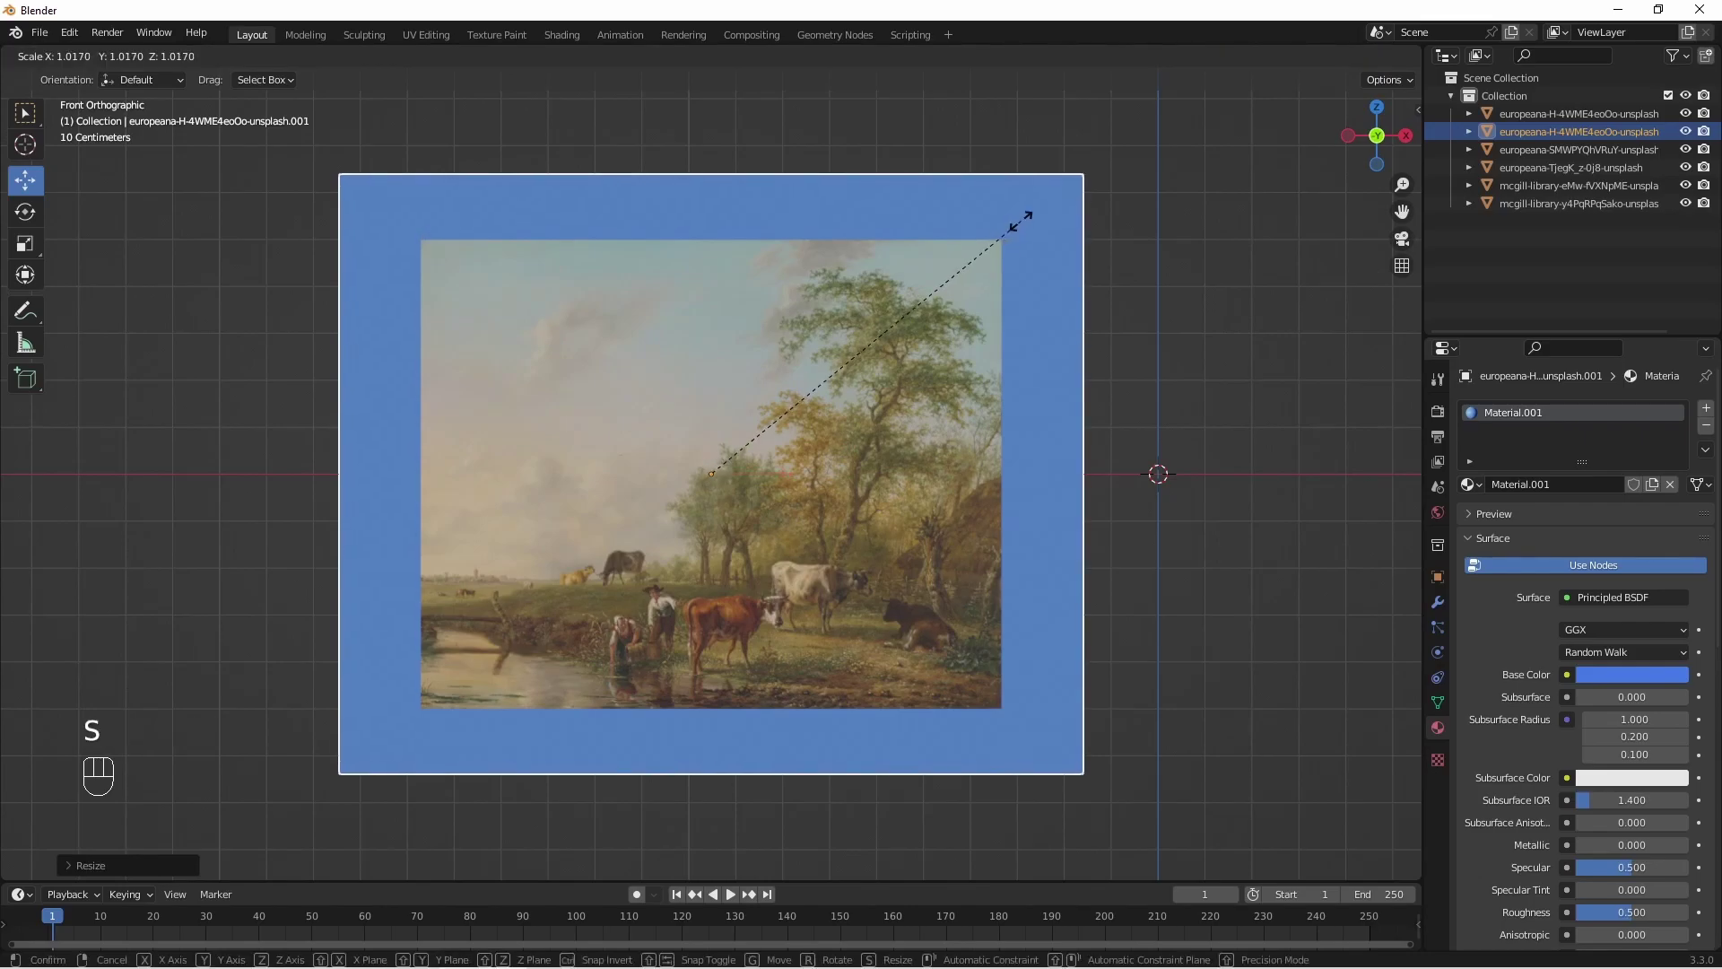
left_click(1020, 221)
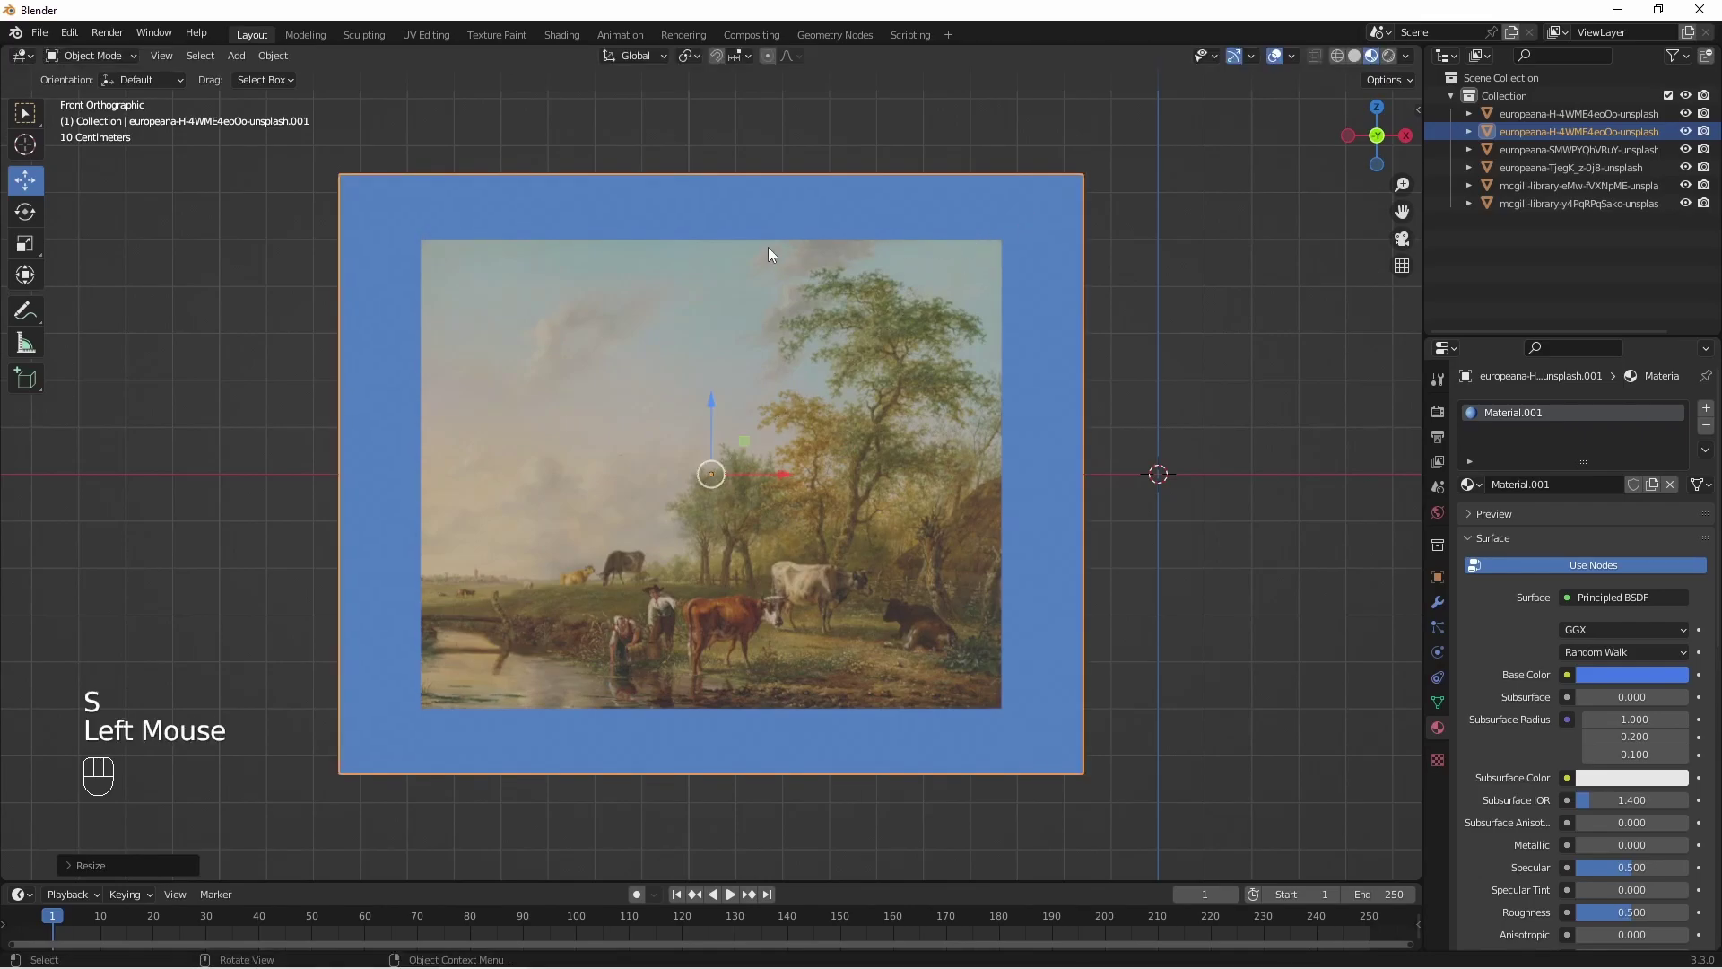
key("s")
key("z")
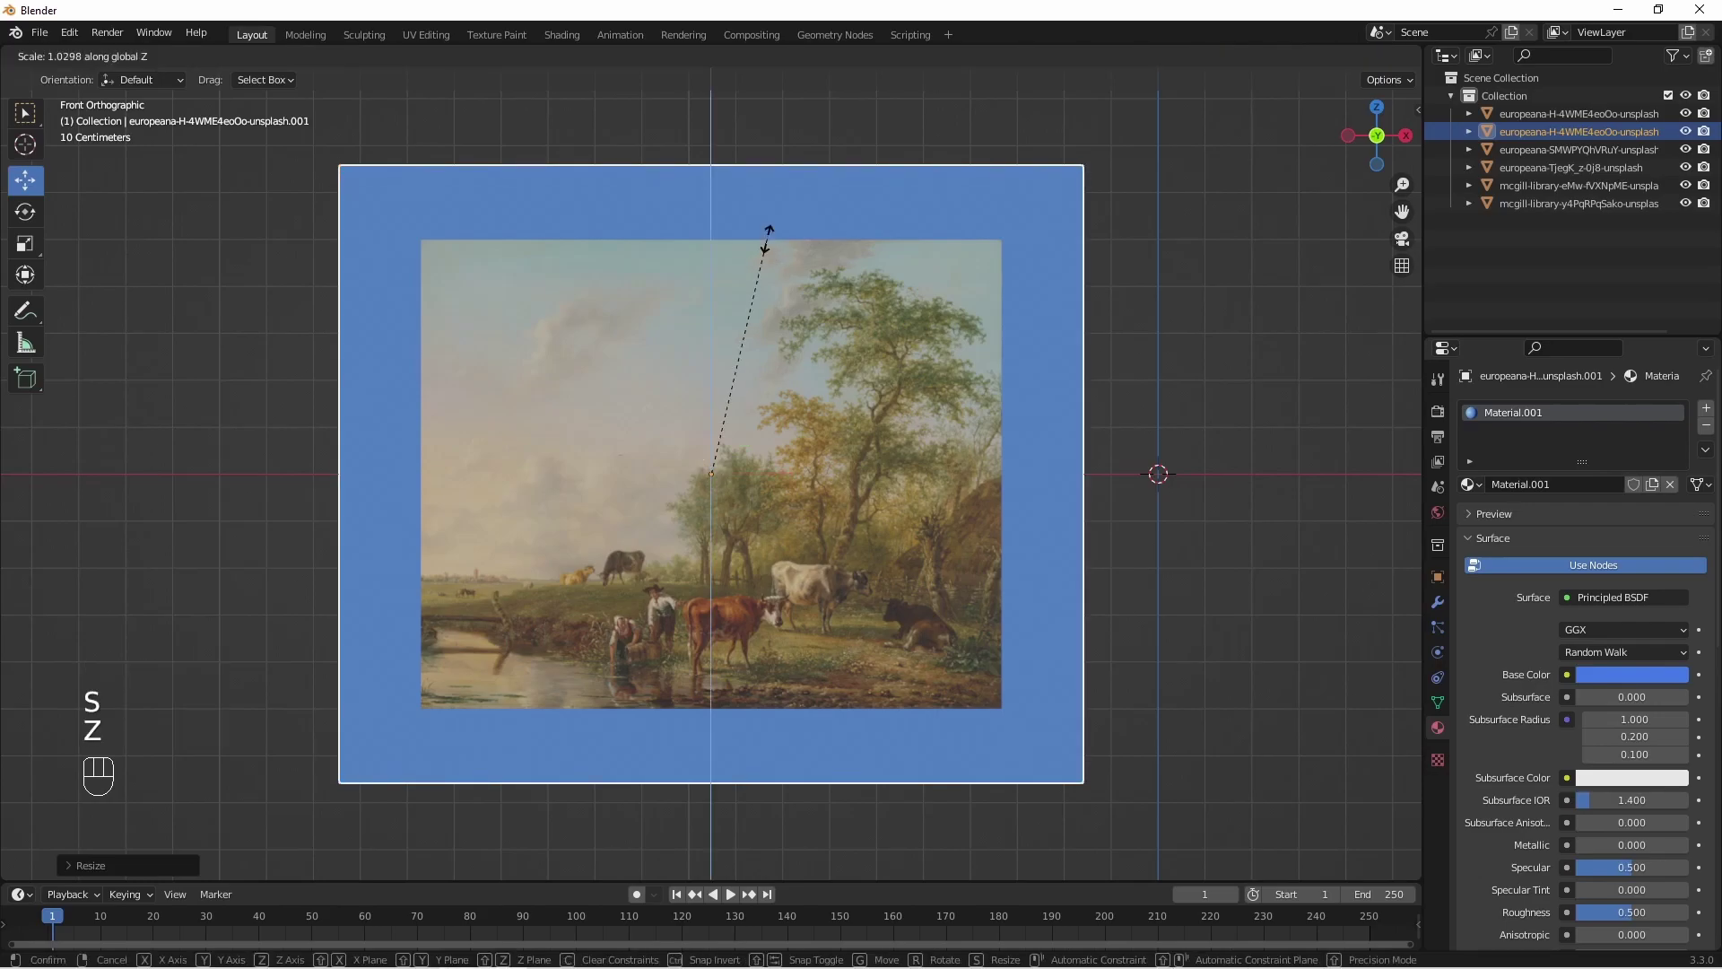
left_click(766, 239)
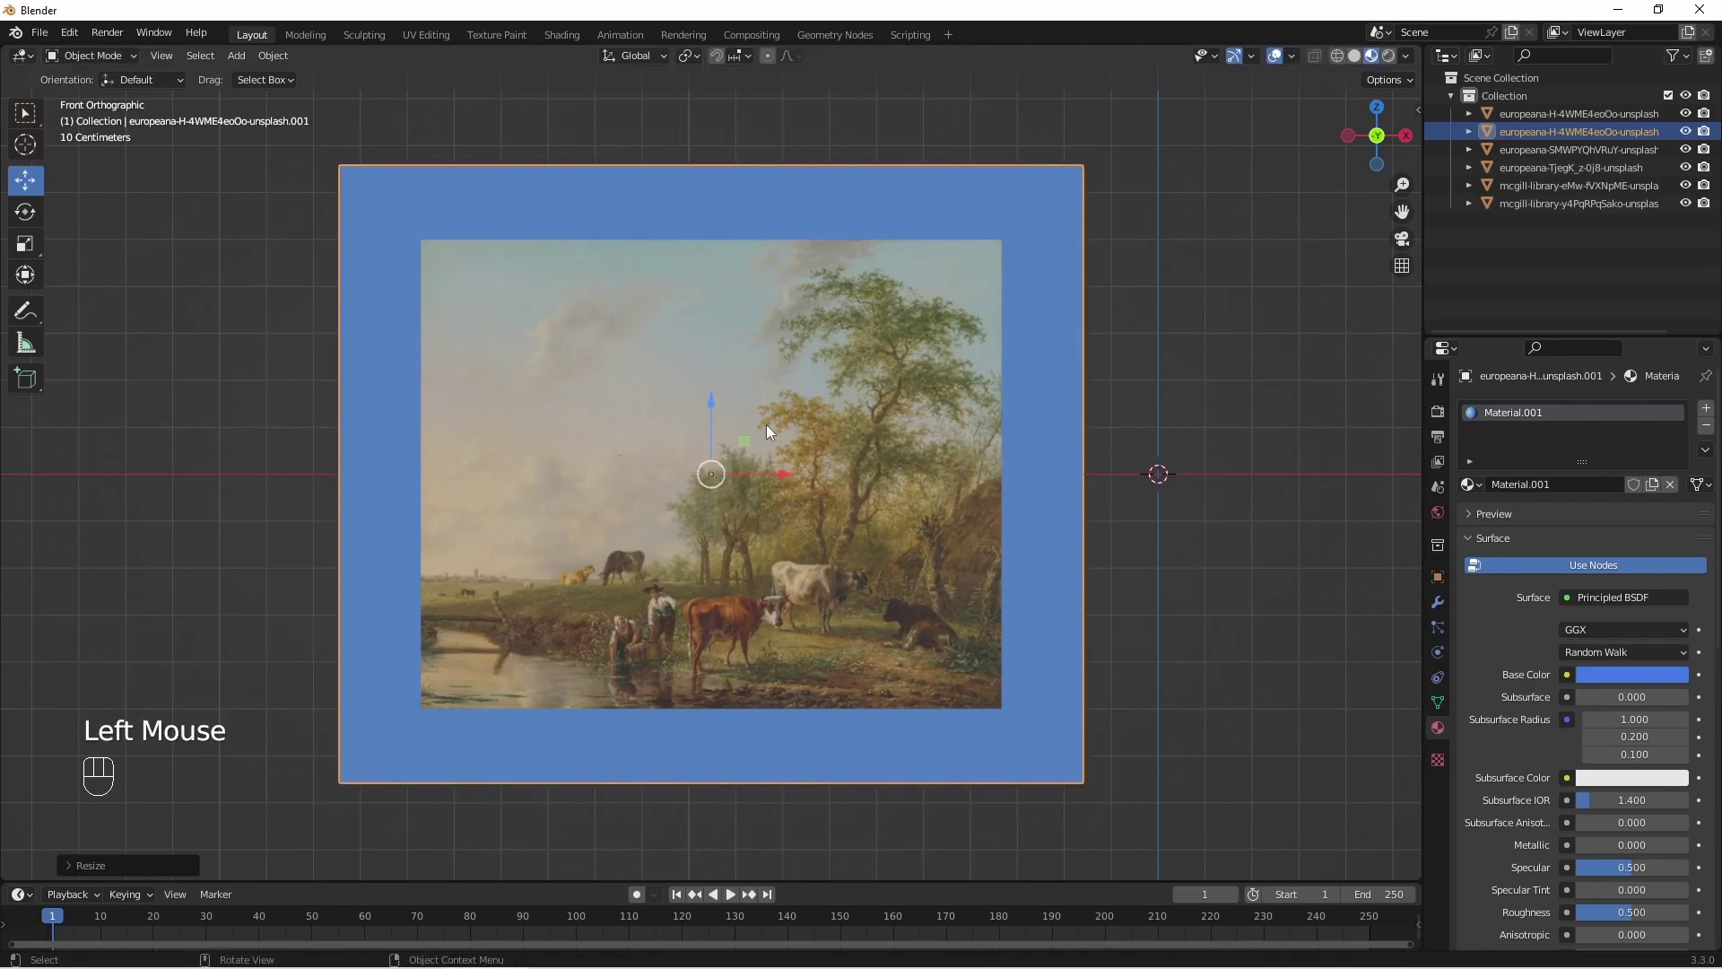
Extrude the blue backing plane's face about 0.06 m along the Y axis toward the cow landscape.
middle_click_drag(1244, 357, 1180, 395)
scroll(1090, 434, "down", 2)
scroll(1087, 434, "up", 2)
left_click_drag(1402, 211, 1372, 235)
middle_click_drag(1187, 466, 1190, 507)
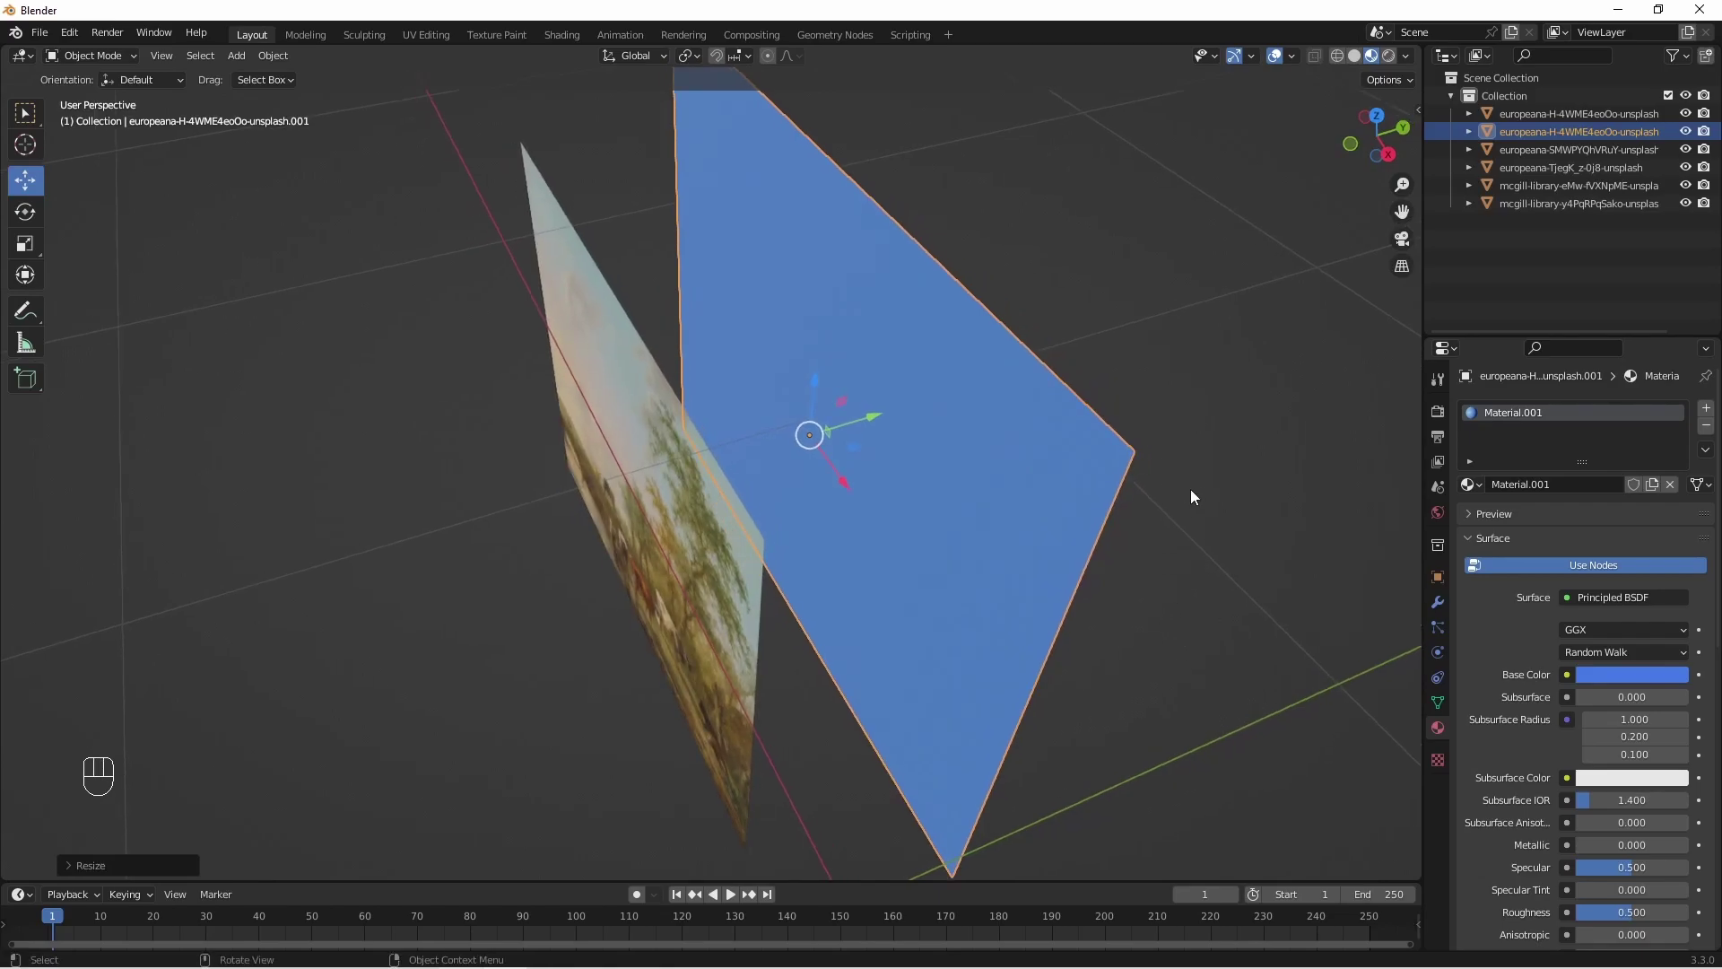
key("Tab")
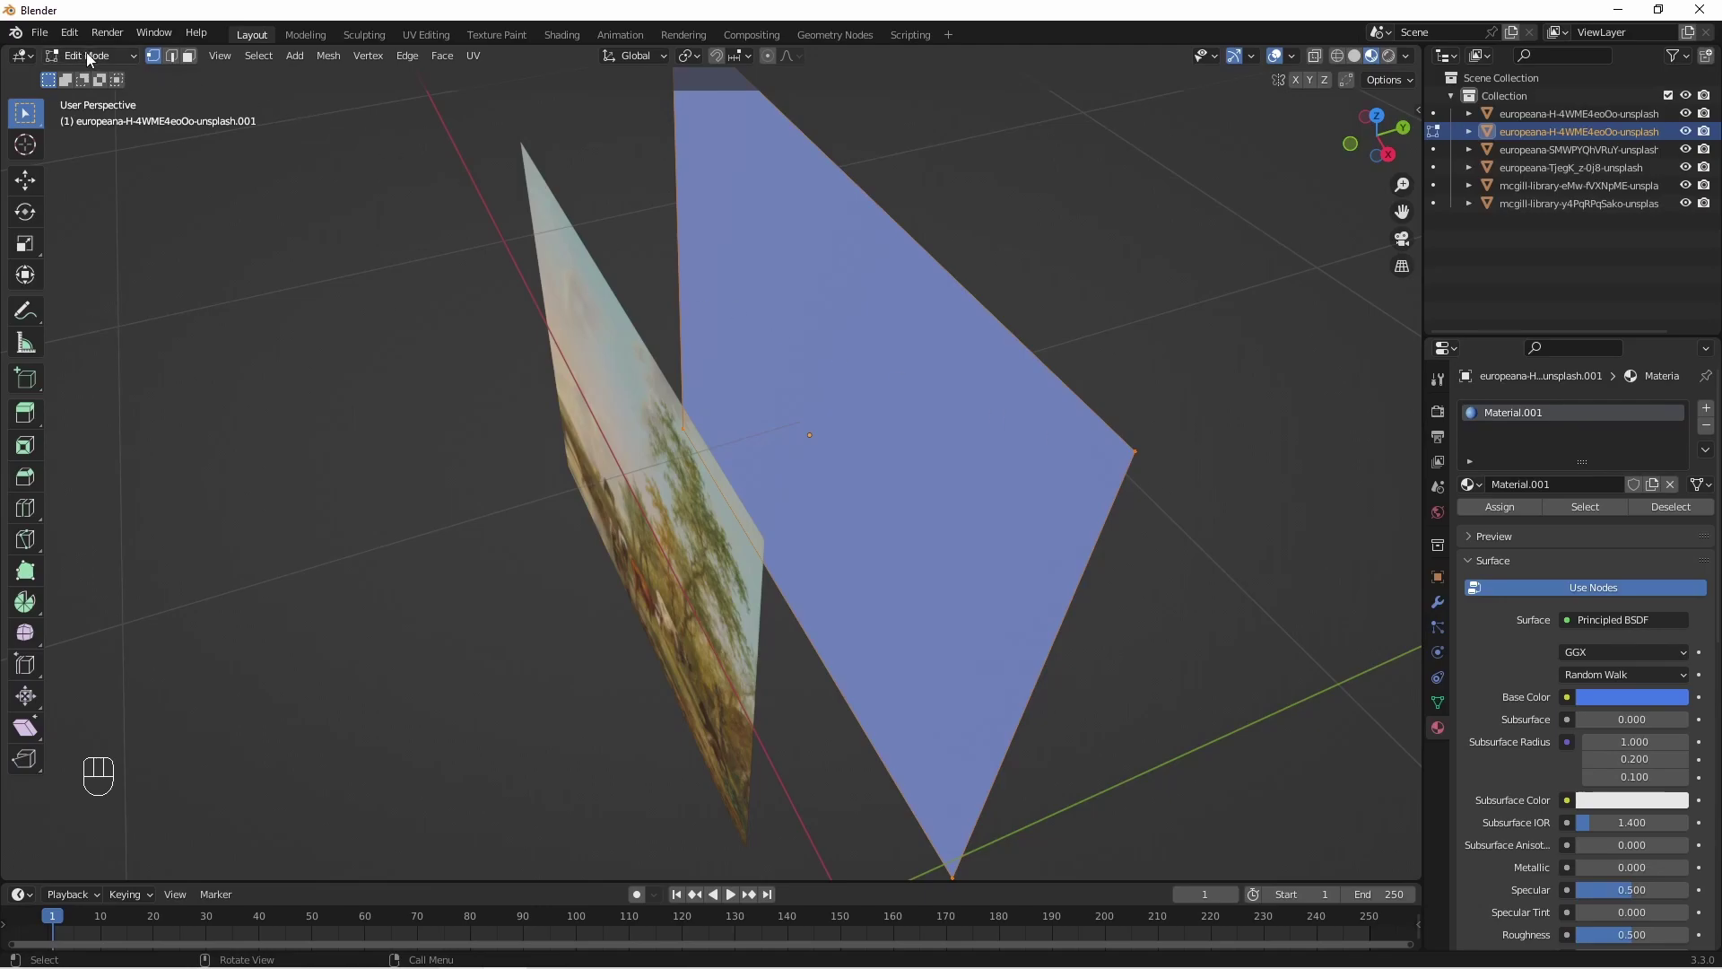
left_click(188, 56)
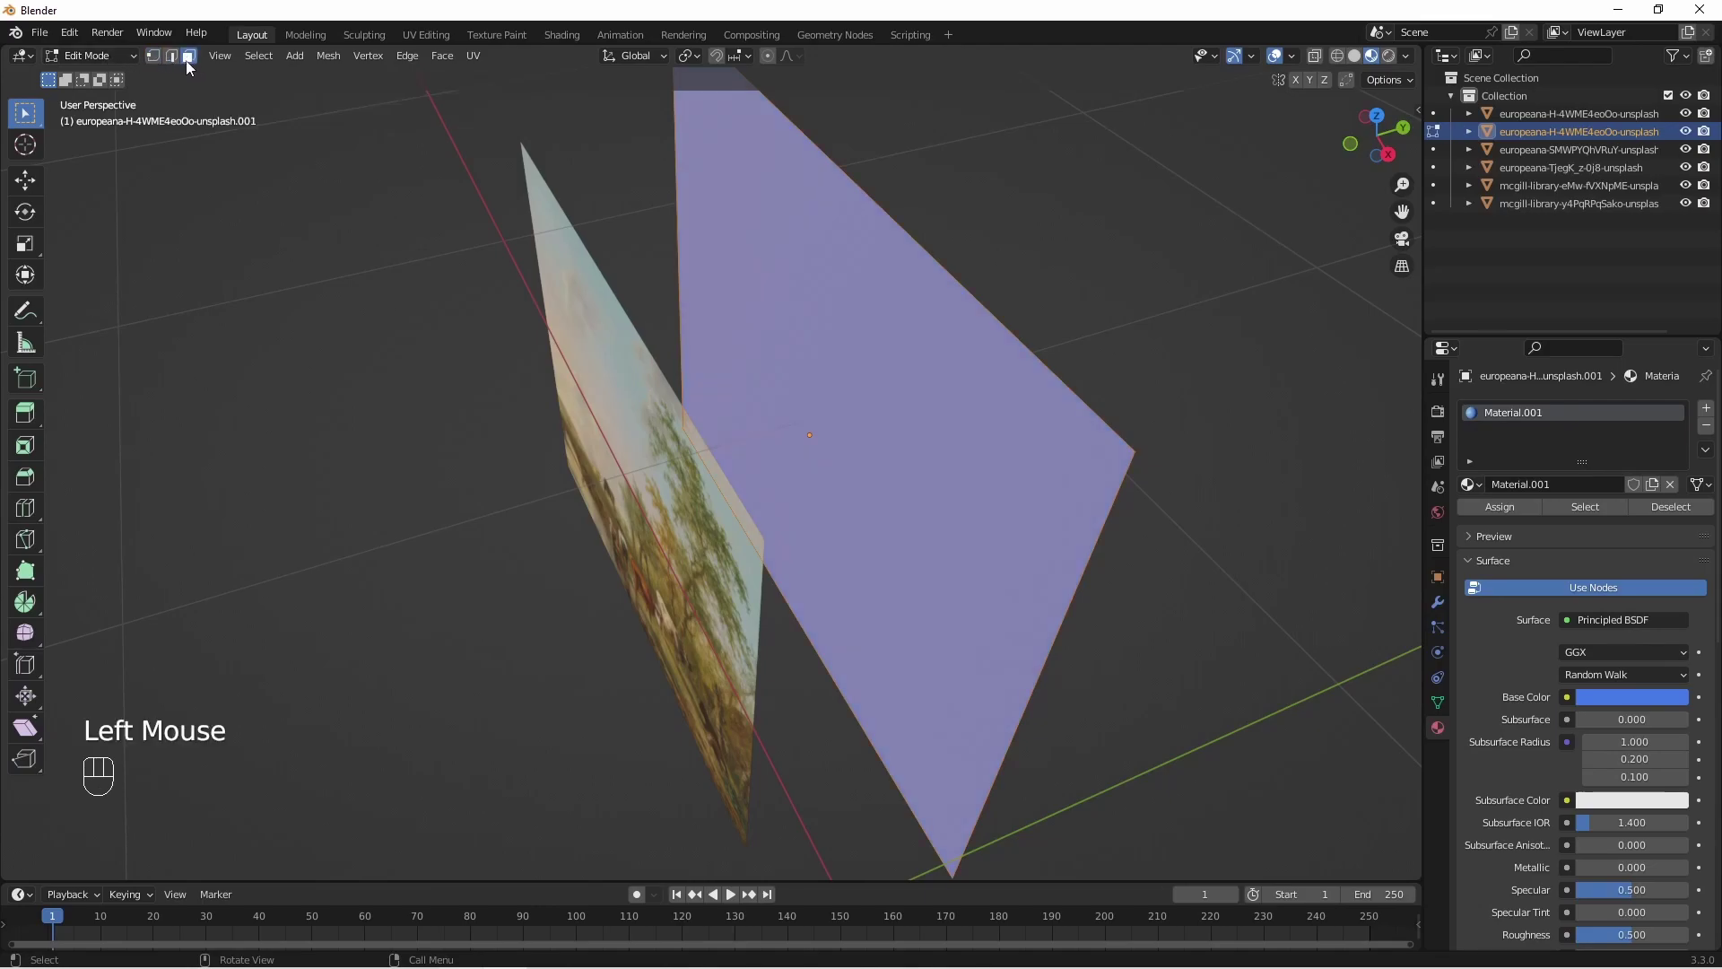
left_click(928, 351)
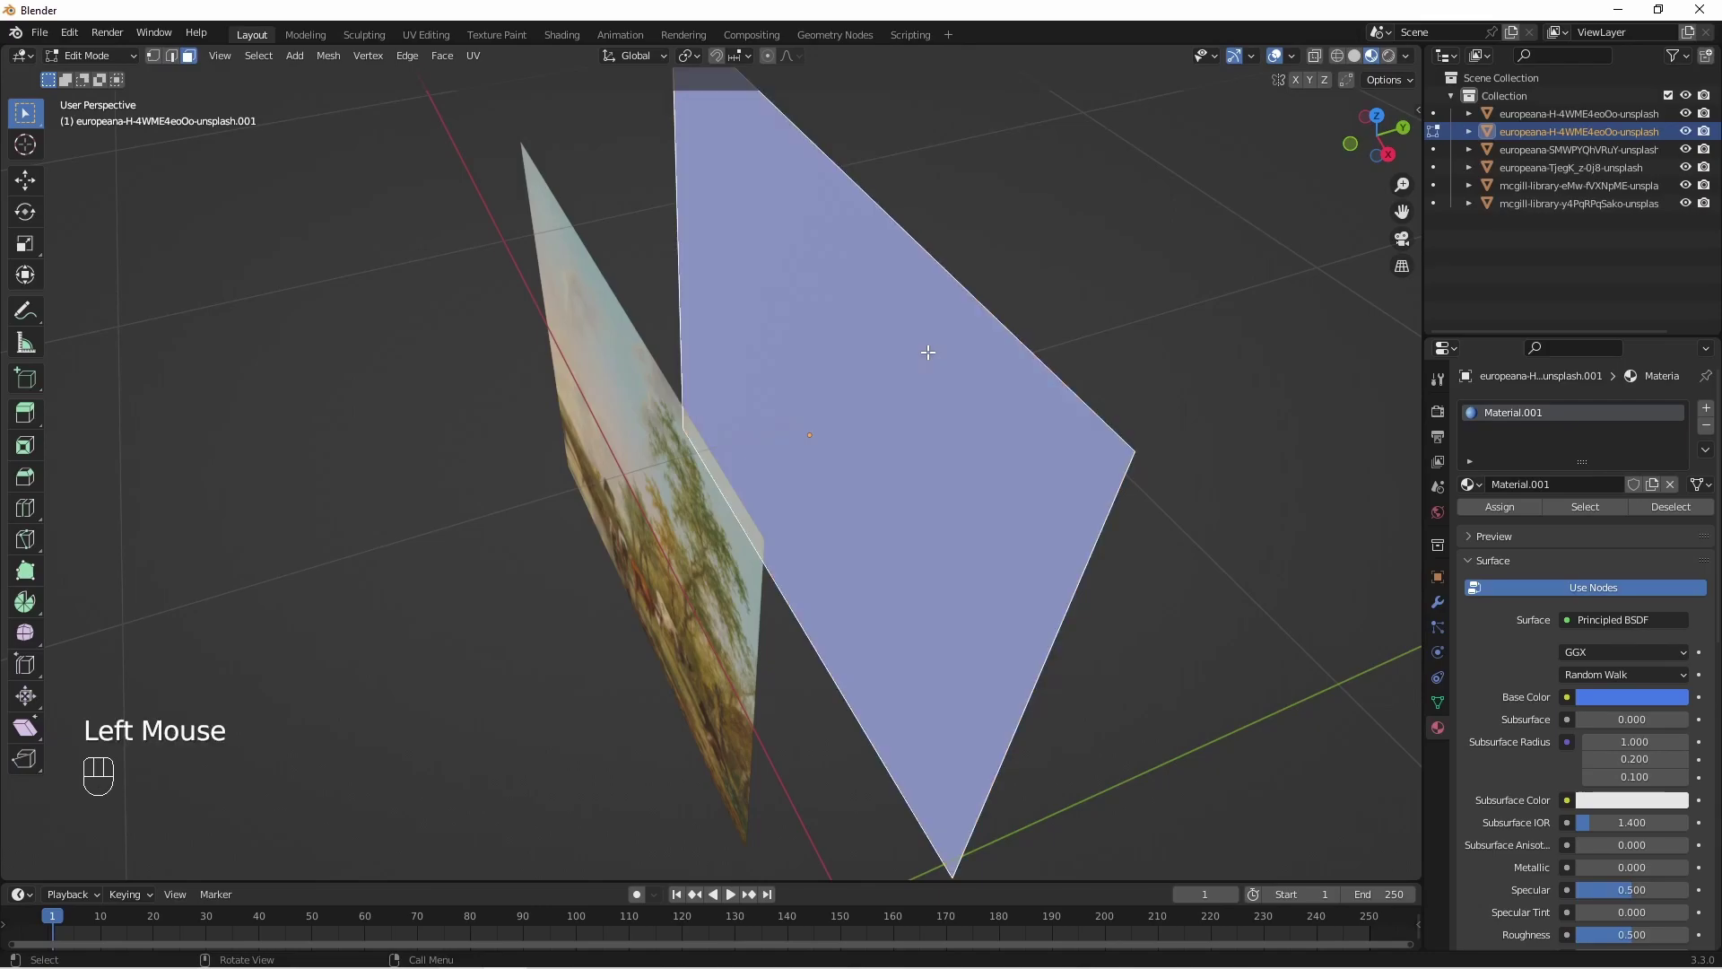
key("e")
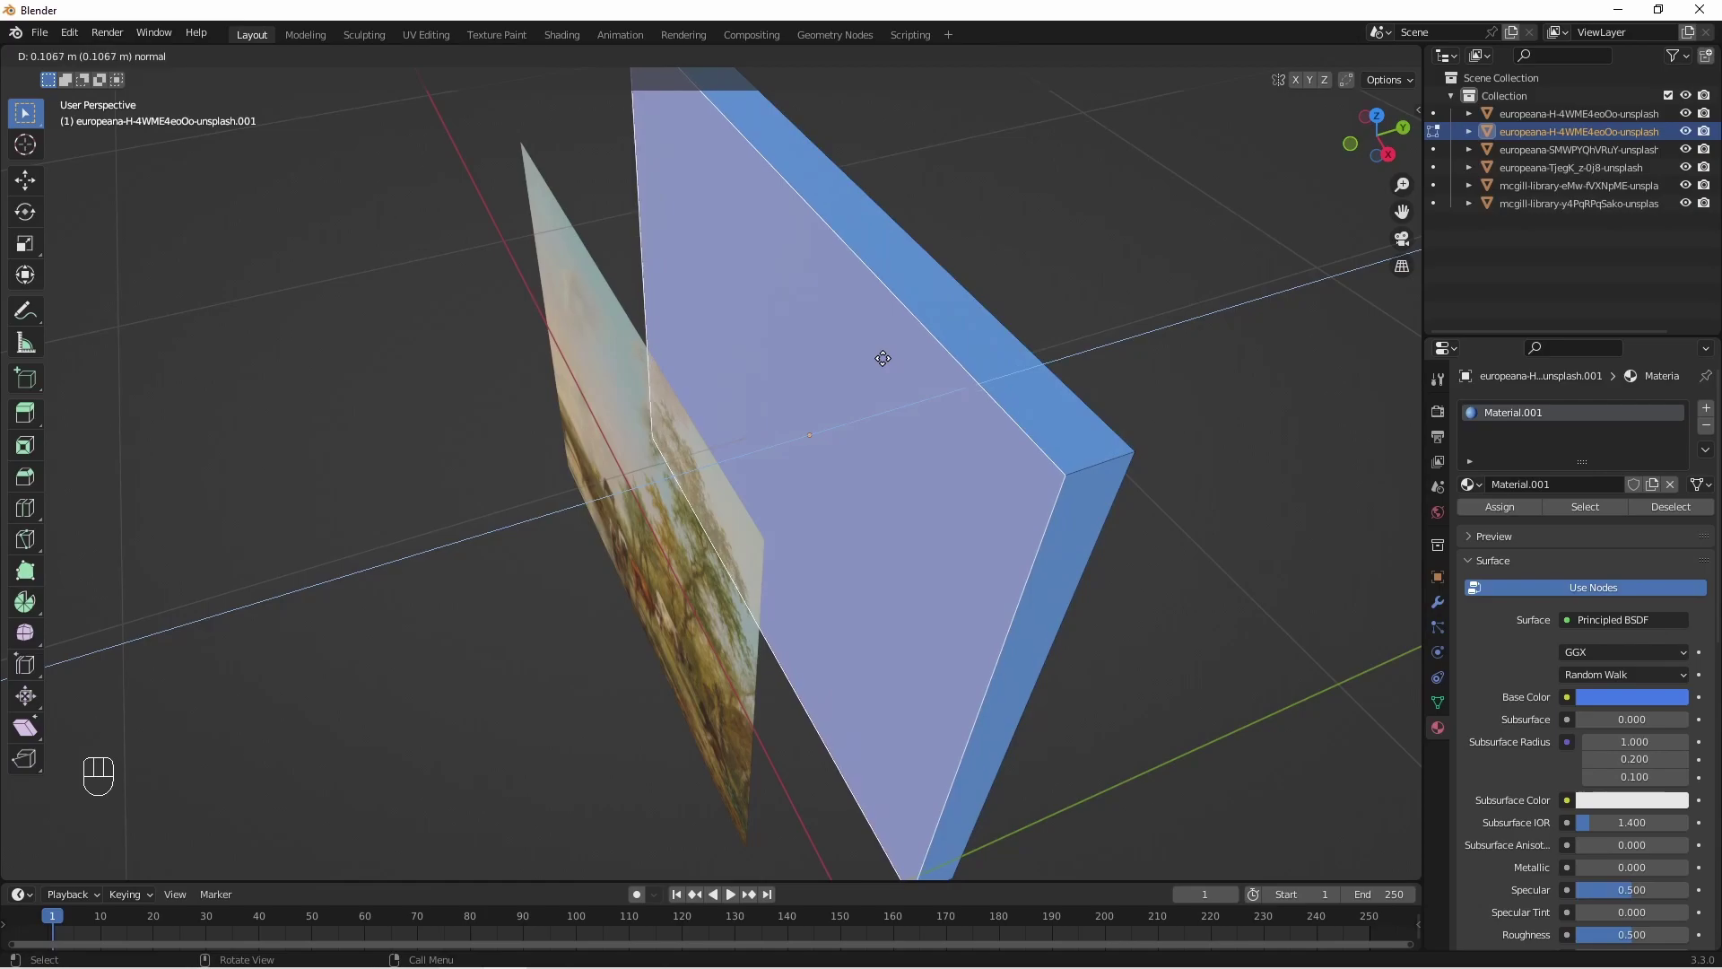
key("y")
key("y")
key("y")
key("y")
key("y")
key("y")
key("y")
key("y")
key("y")
key("y")
key("y")
key("y")
key("y")
key("y")
key("y")
key("y")
key("y")
key("y")
key("y")
key("y")
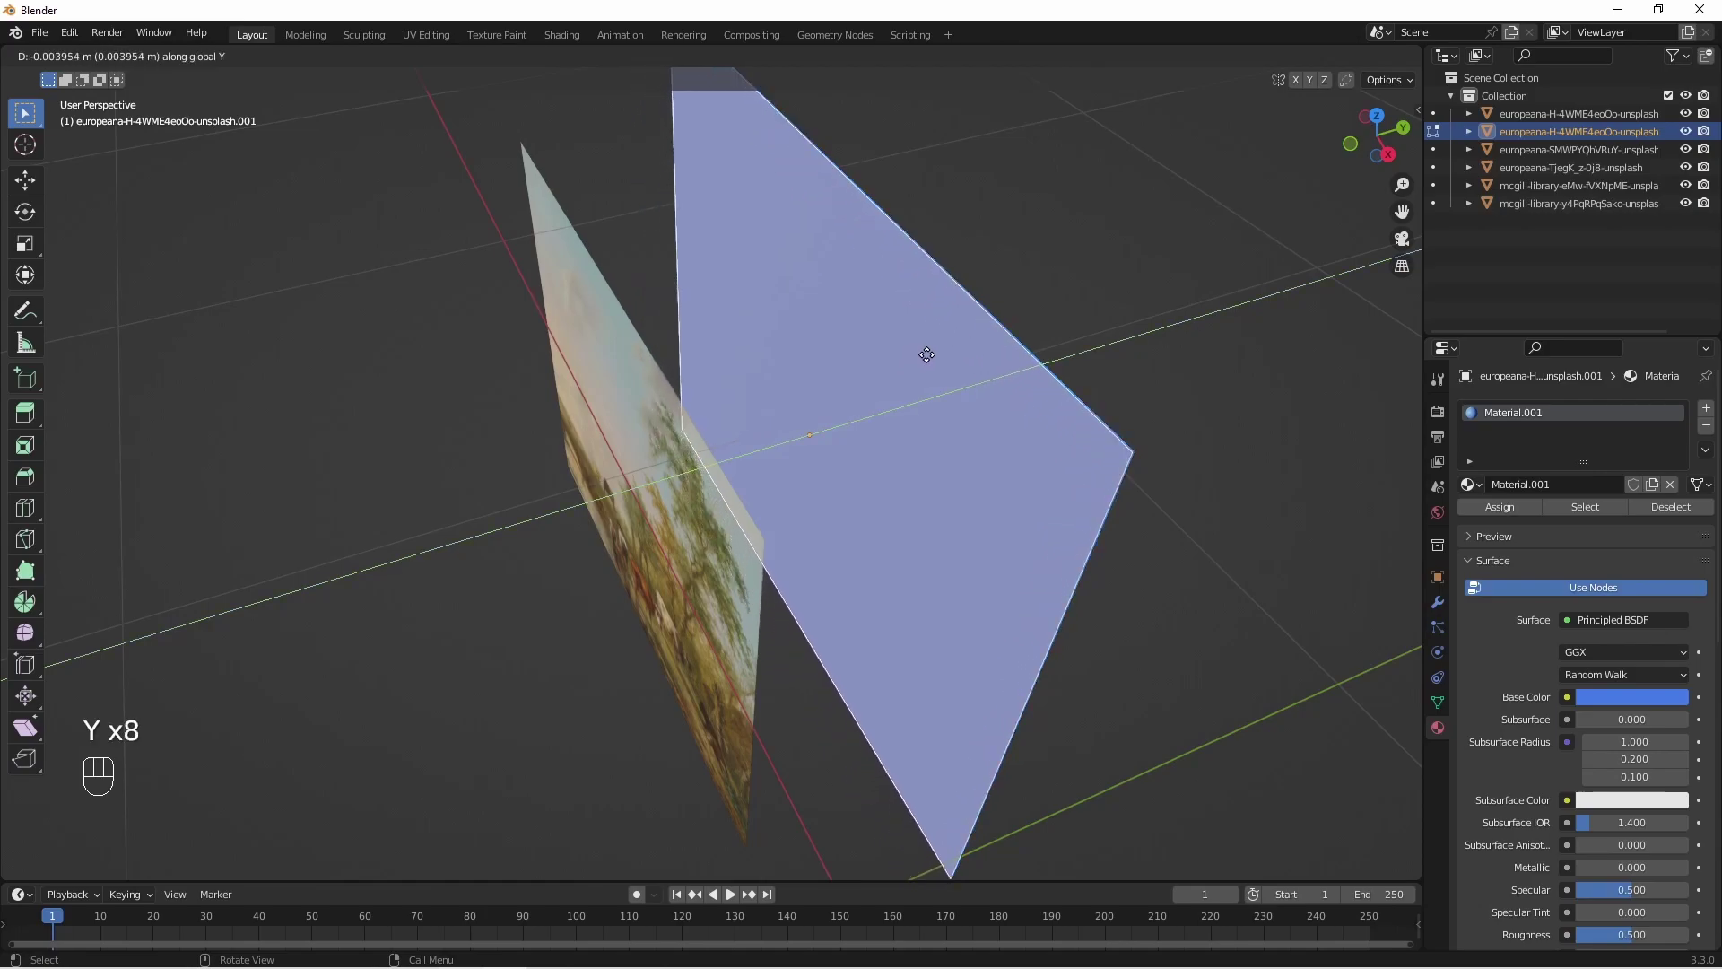
key("y")
key("y")
key("y")
key("y")
key("y")
key("y")
key("y")
key("y")
key("y")
key("y")
key("y")
key("y")
key("y")
key("y")
key("y")
key("y")
key("y")
key("y")
key("y")
key("y")
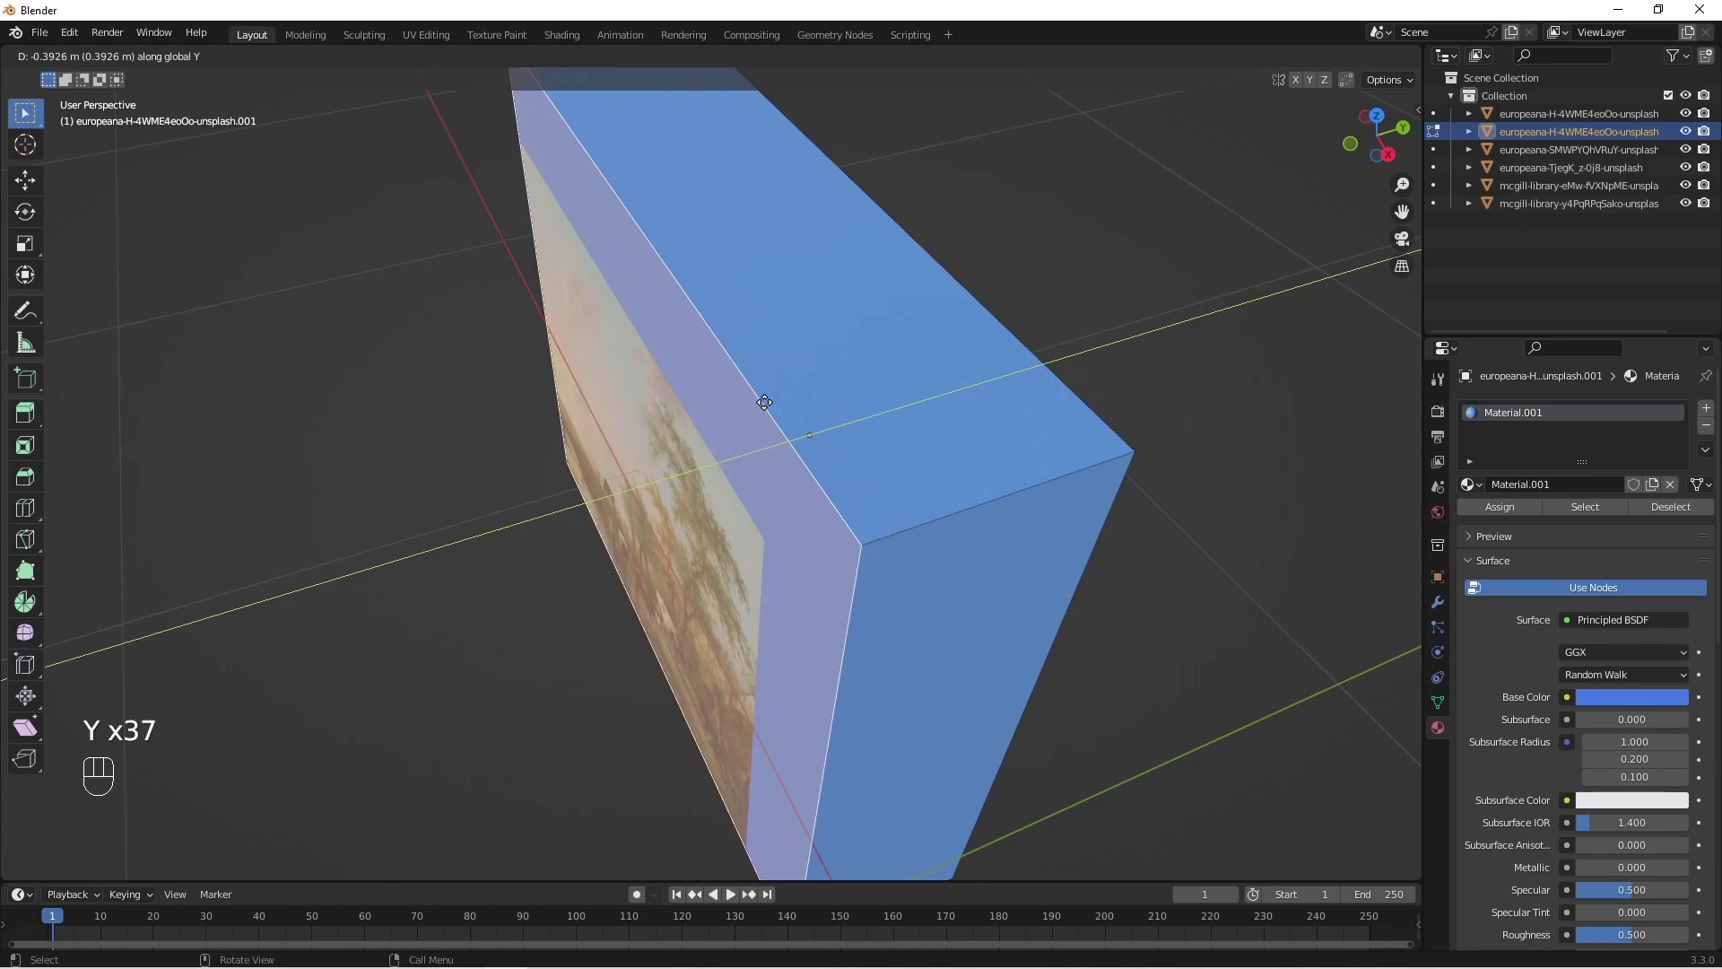
key("y")
key("y")
key("y")
key("y")
key("y")
key("y")
key("y")
key("y")
key("y")
key("y")
key("y")
key("y")
key("y")
key("y")
key("y")
key("y")
key("y")
key("y")
key("y")
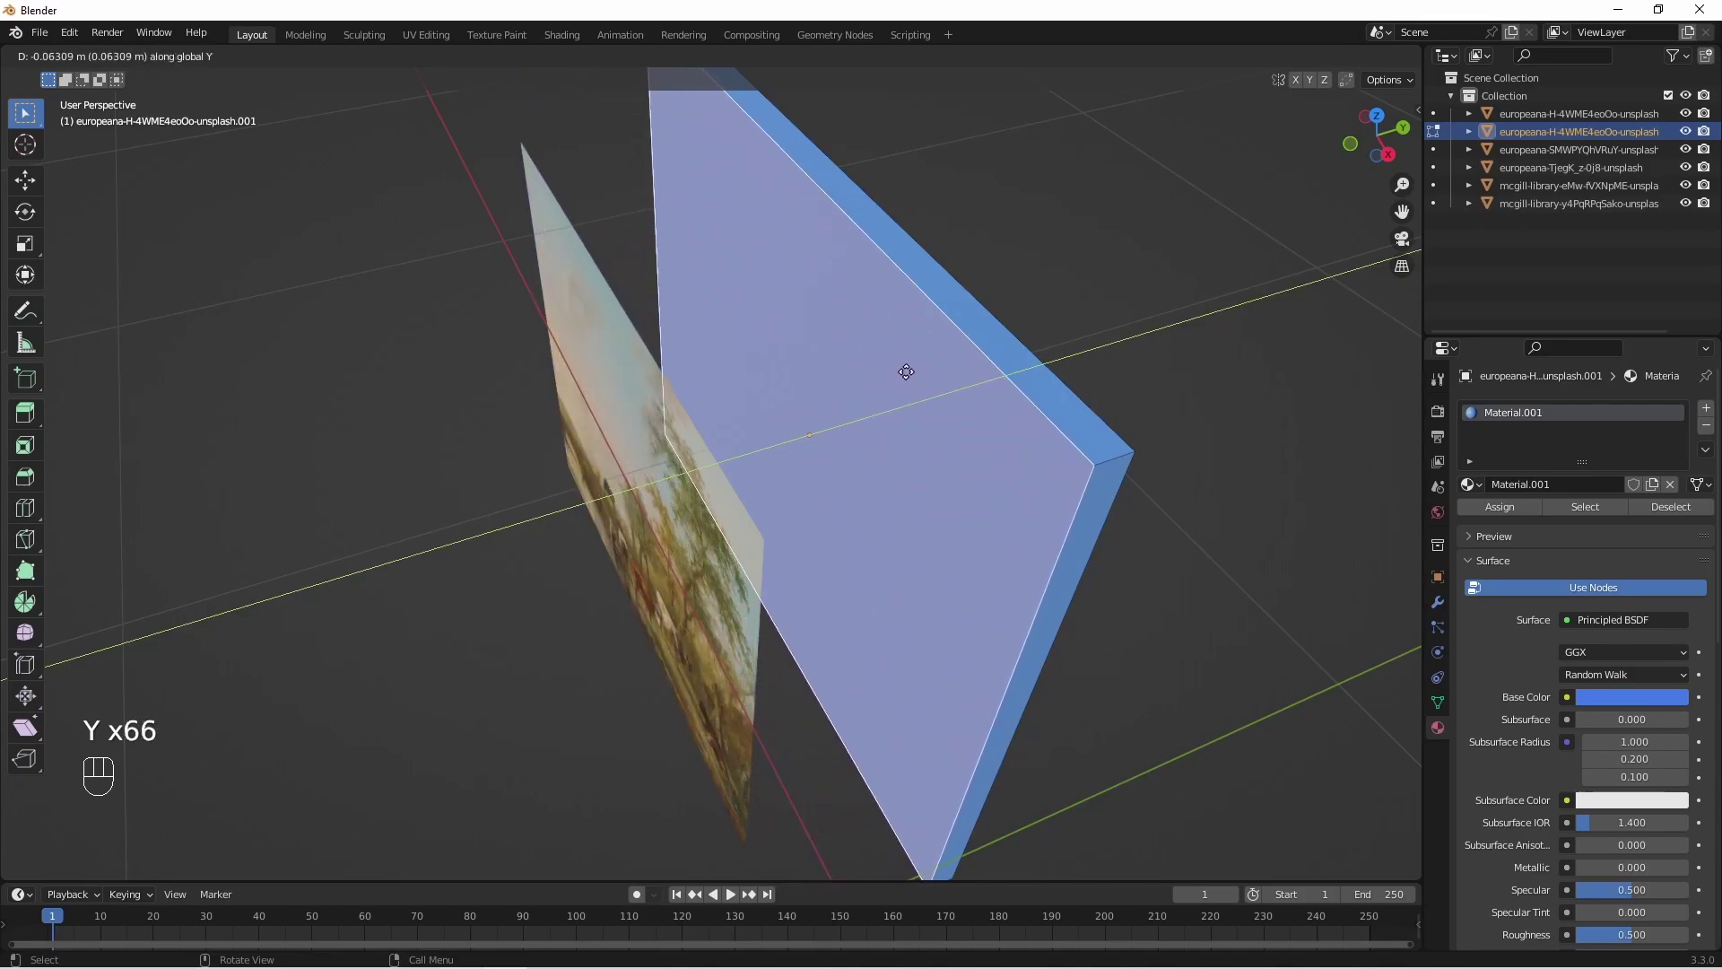
left_click(906, 371)
key("y")
key("y")
key("y")
key("y")
key("y")
key("y")
Inset the front face of the blue block to form a narrow frame border.
mouse_move(902, 377)
middle_mouse_down()
mouse_move(919, 419)
mouse_move(934, 389)
middle_mouse_up()
key("i")
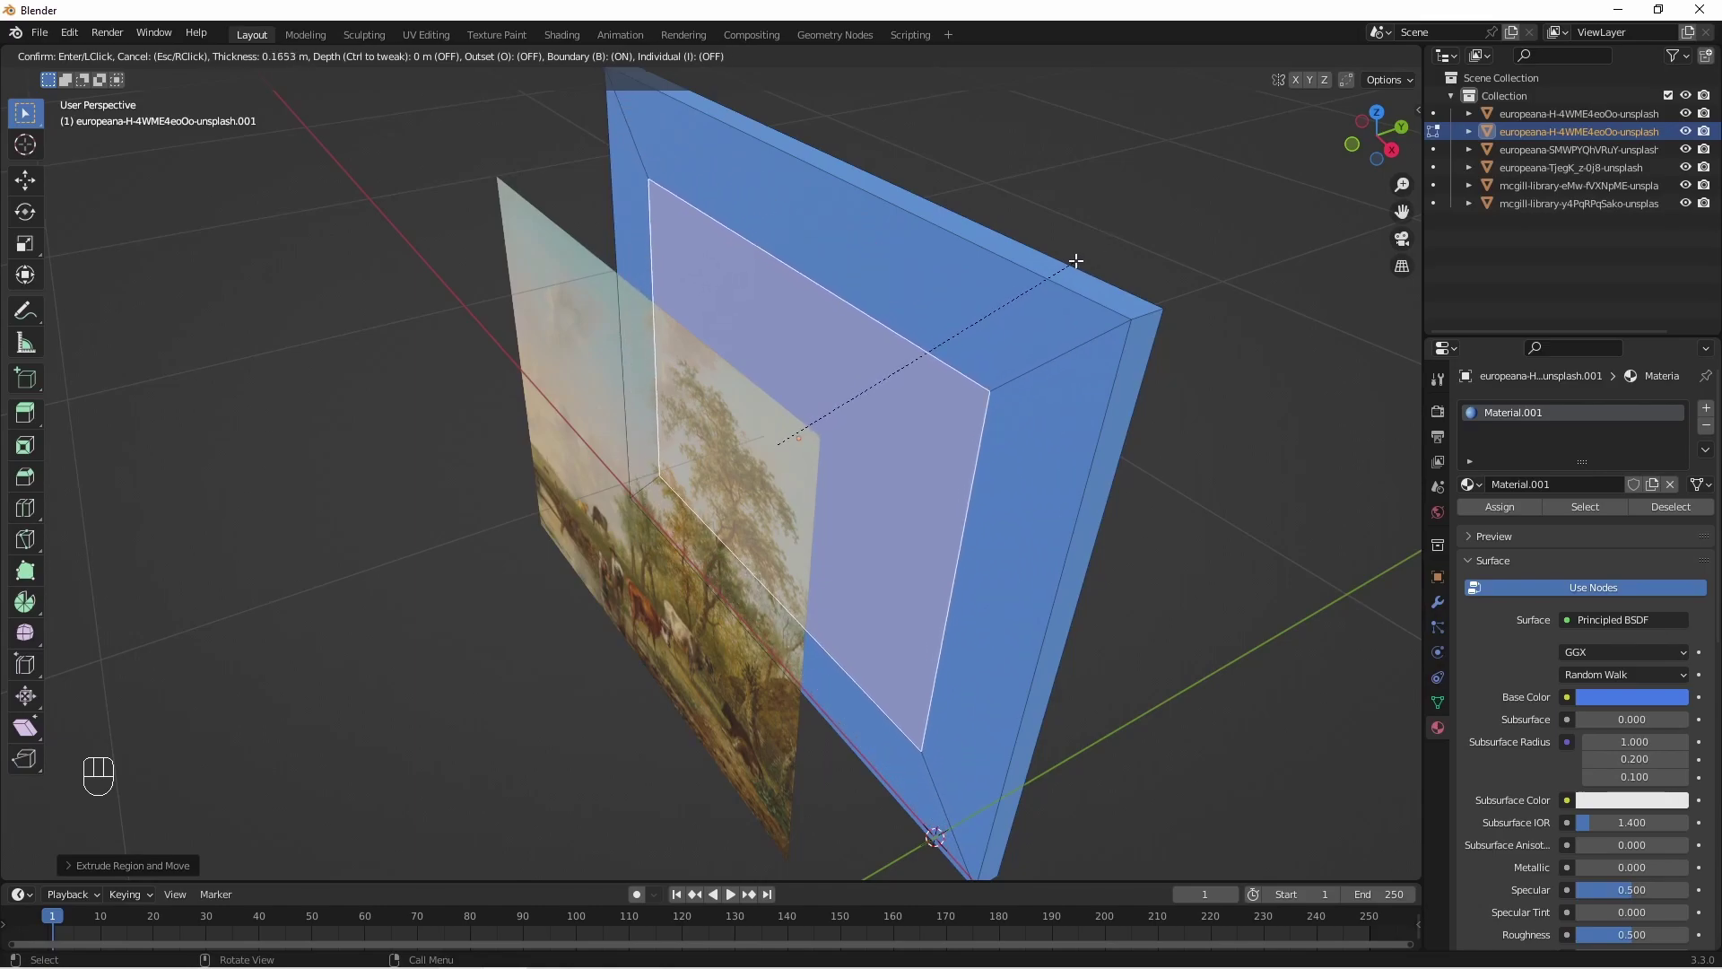
left_click(1128, 230)
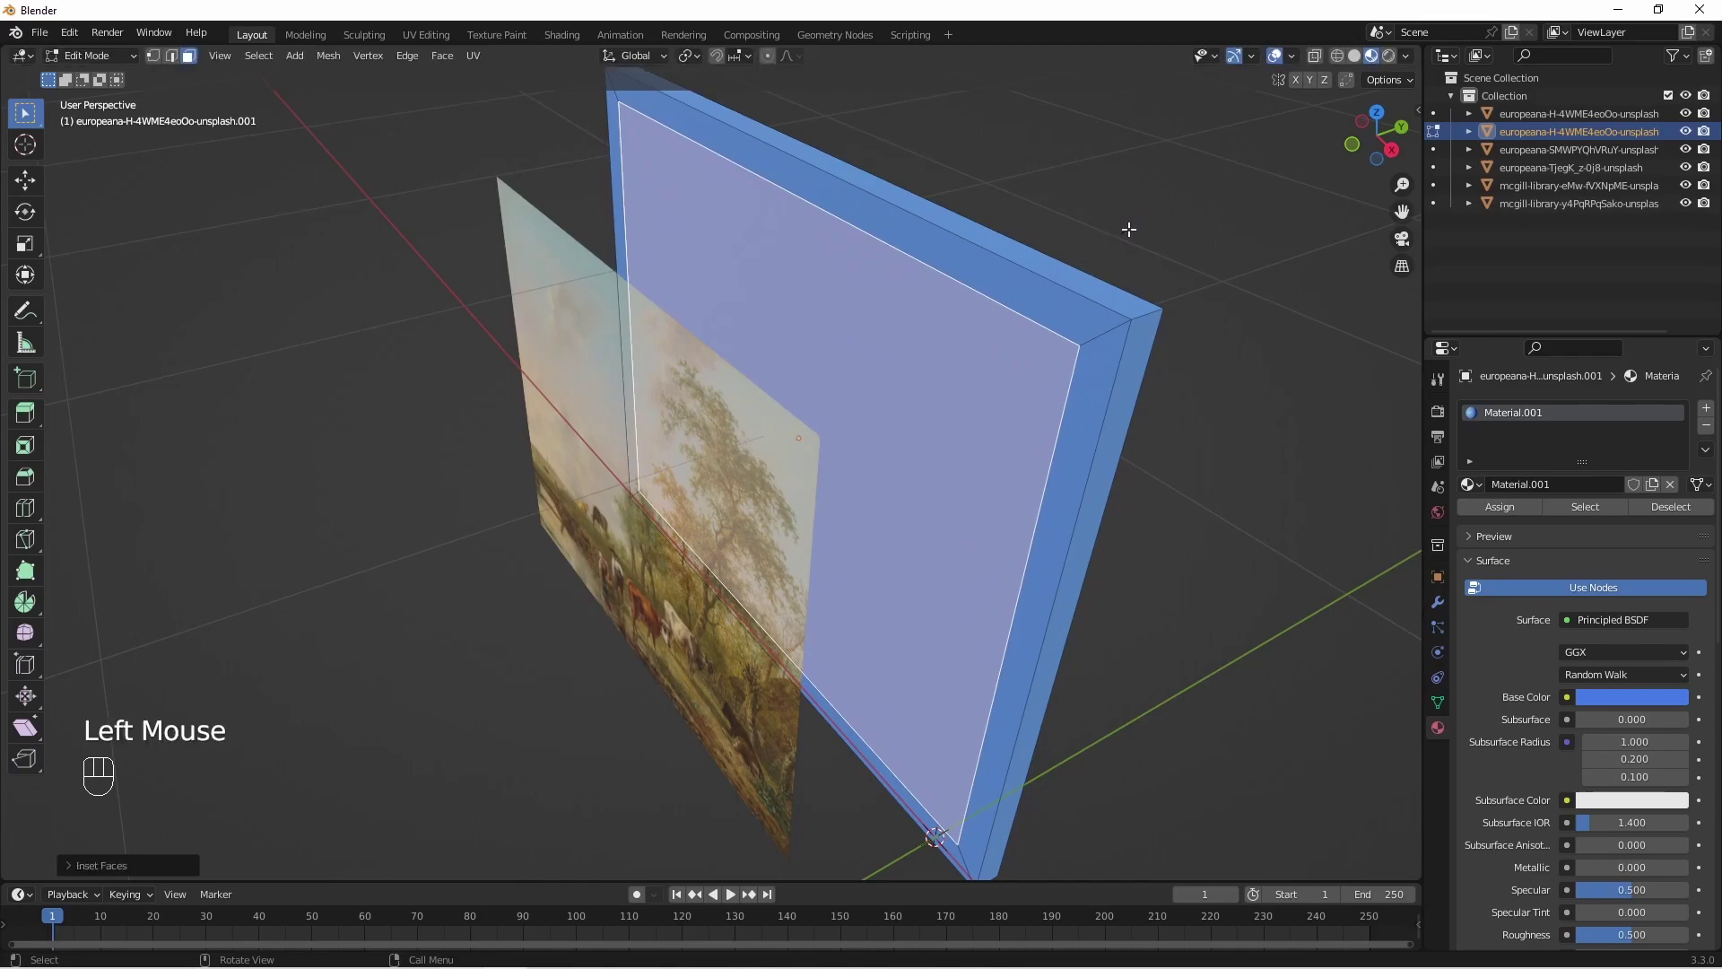
Extrude the inset front face a short distance along the Y axis into the blue frame to create a recess.
middle_click_drag(1246, 288, 1225, 274)
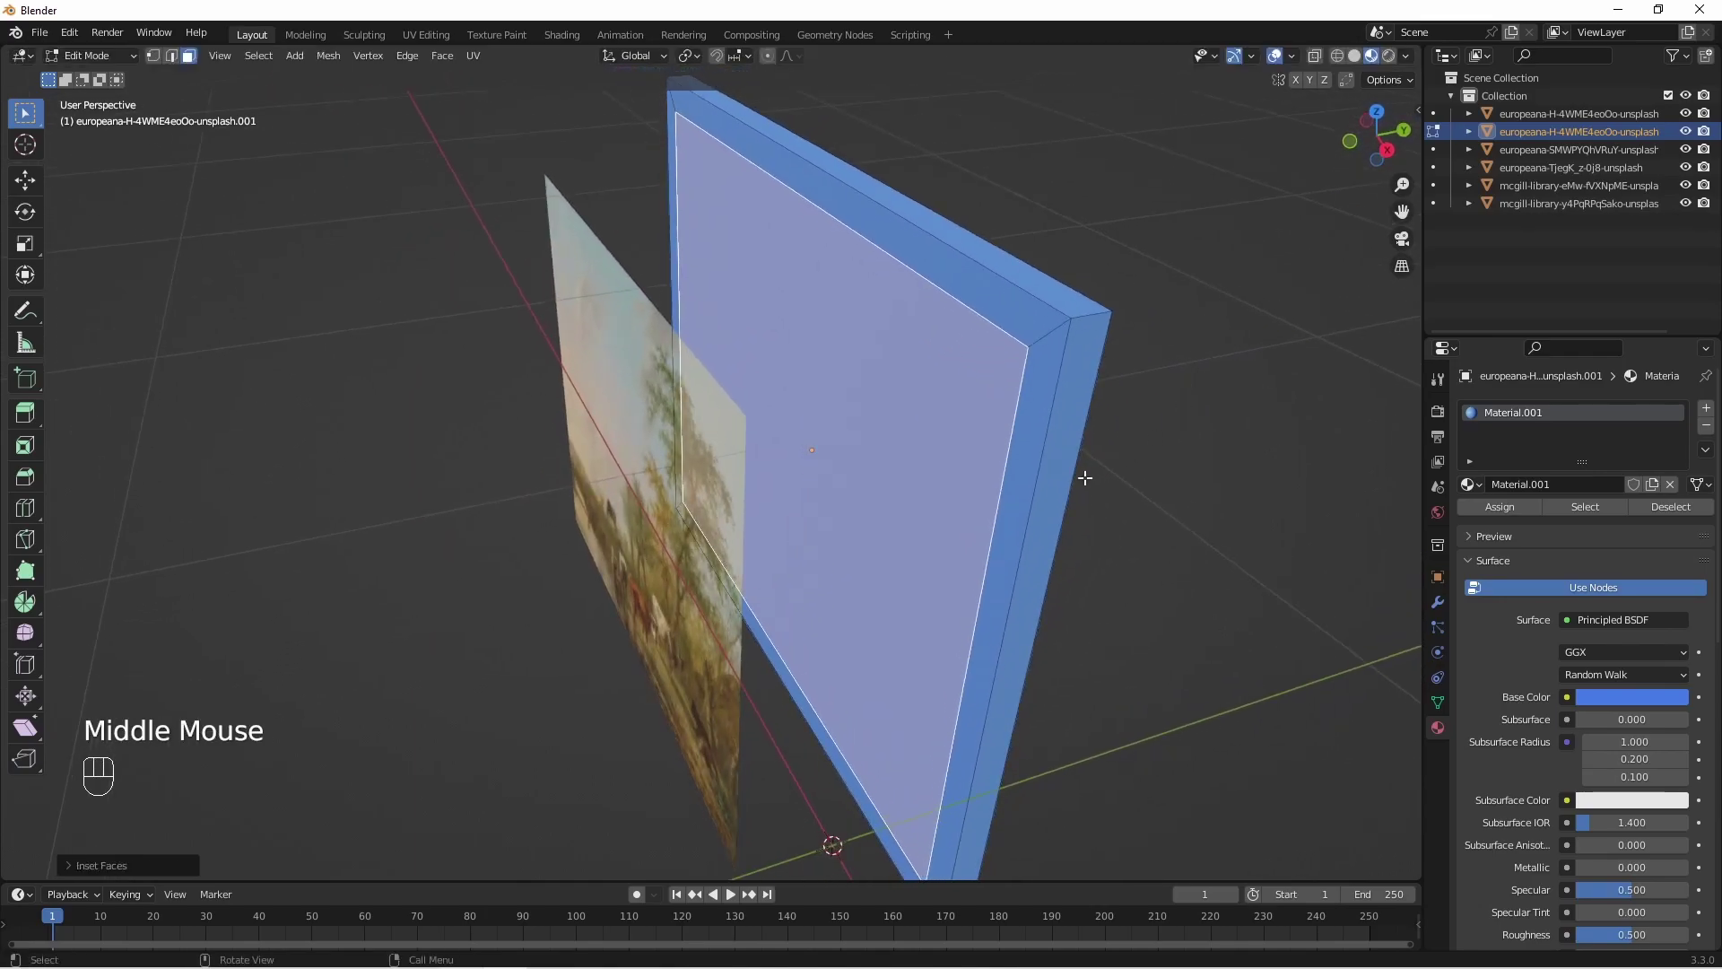
key("e")
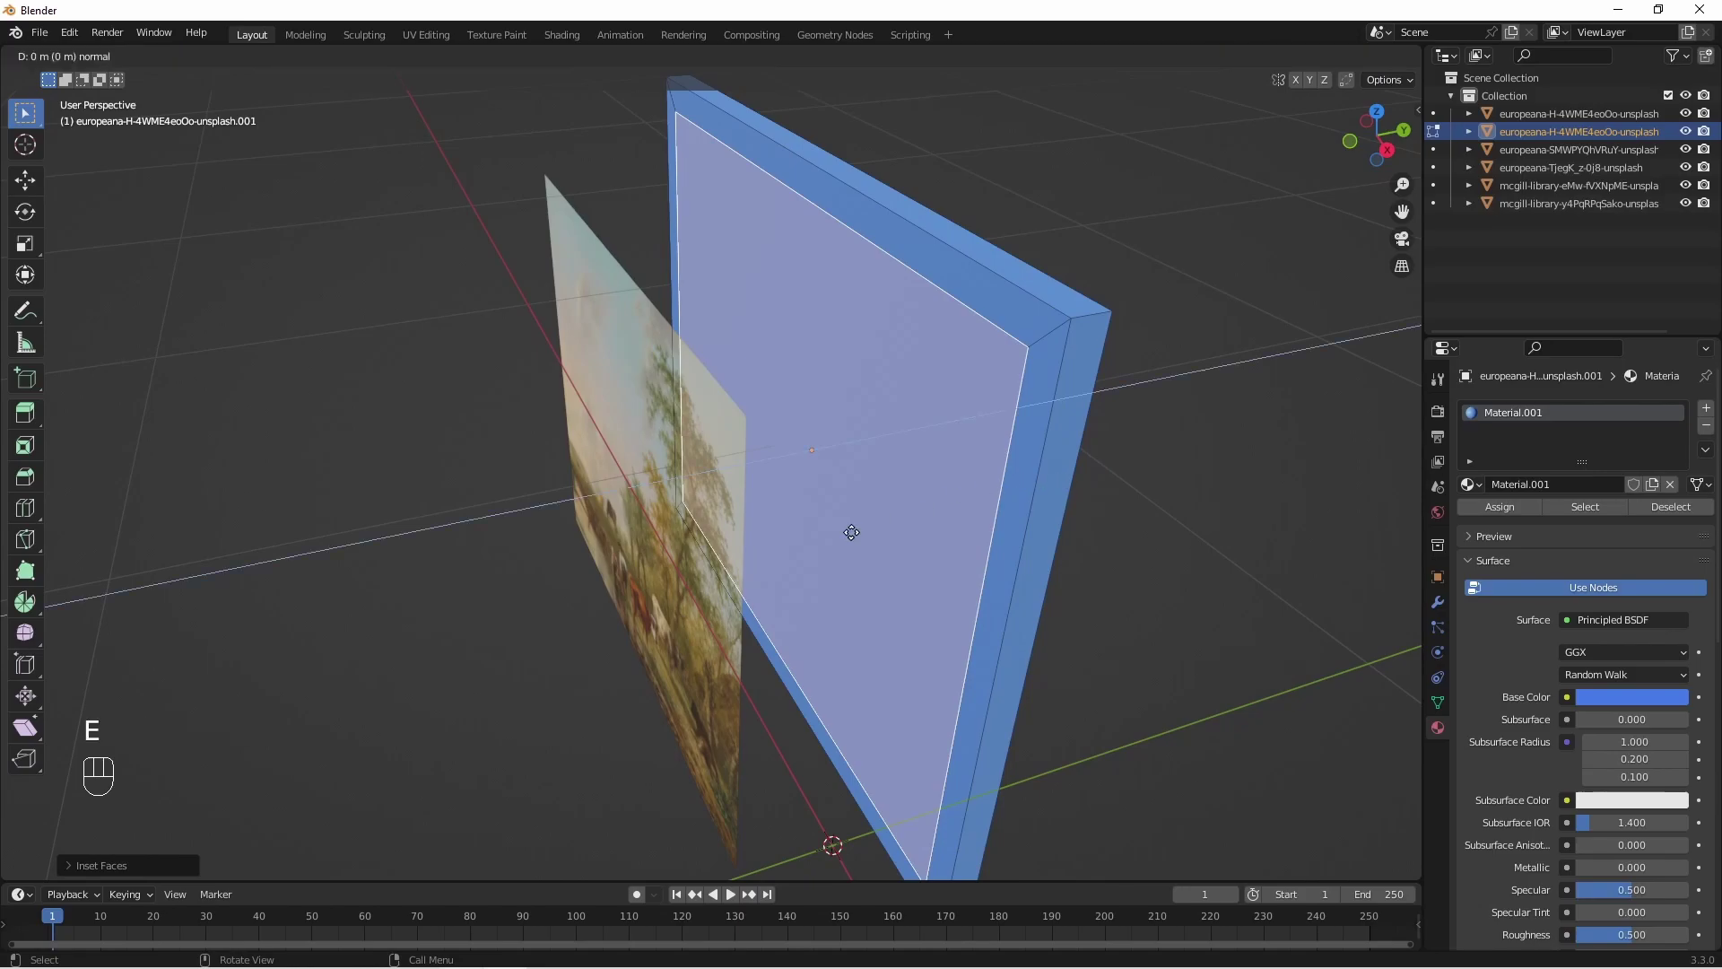
key("y")
key("y")
key("y")
key("y")
key("y")
key("y")
key("y")
key("y")
key("y")
key("y")
key("y")
key("y")
key("y")
key("y")
key("y")
key("y")
key("y")
key("y")
key("y")
key("y")
key("y")
key("y")
key("y")
key("y")
key("y")
key("y")
key("y")
key("y")
key("y")
key("y")
key("y")
key("y")
key("y")
key("y")
key("y")
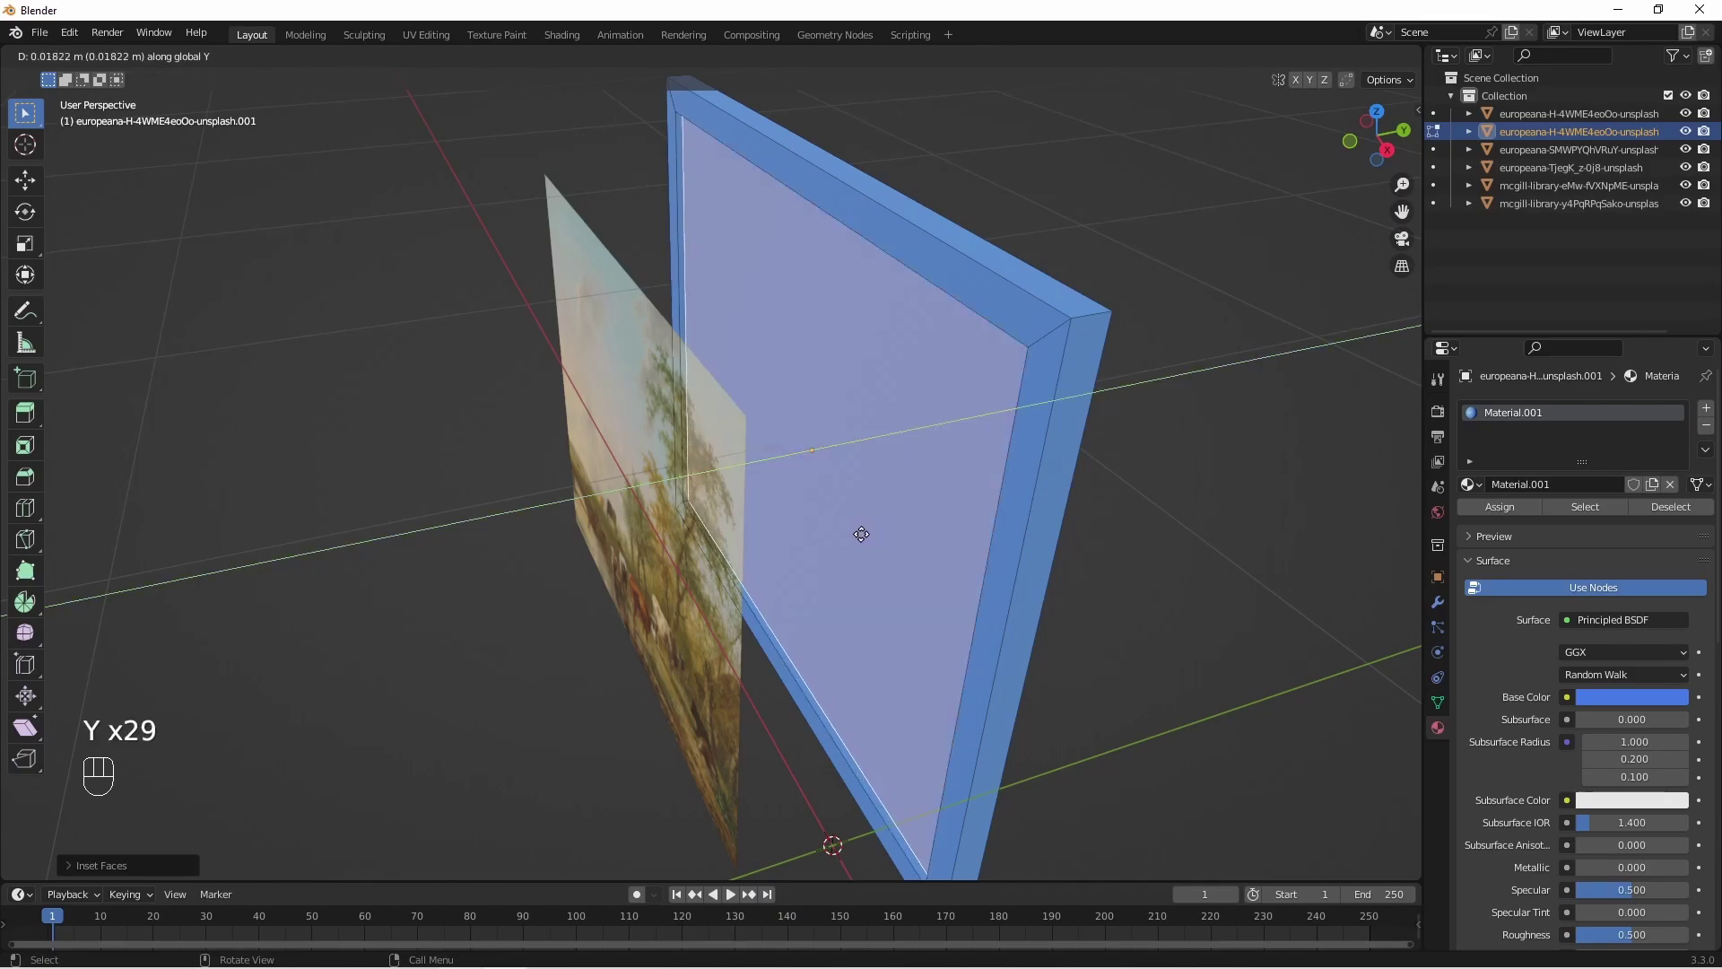
left_click(871, 531)
key("y")
key("y")
key("y")
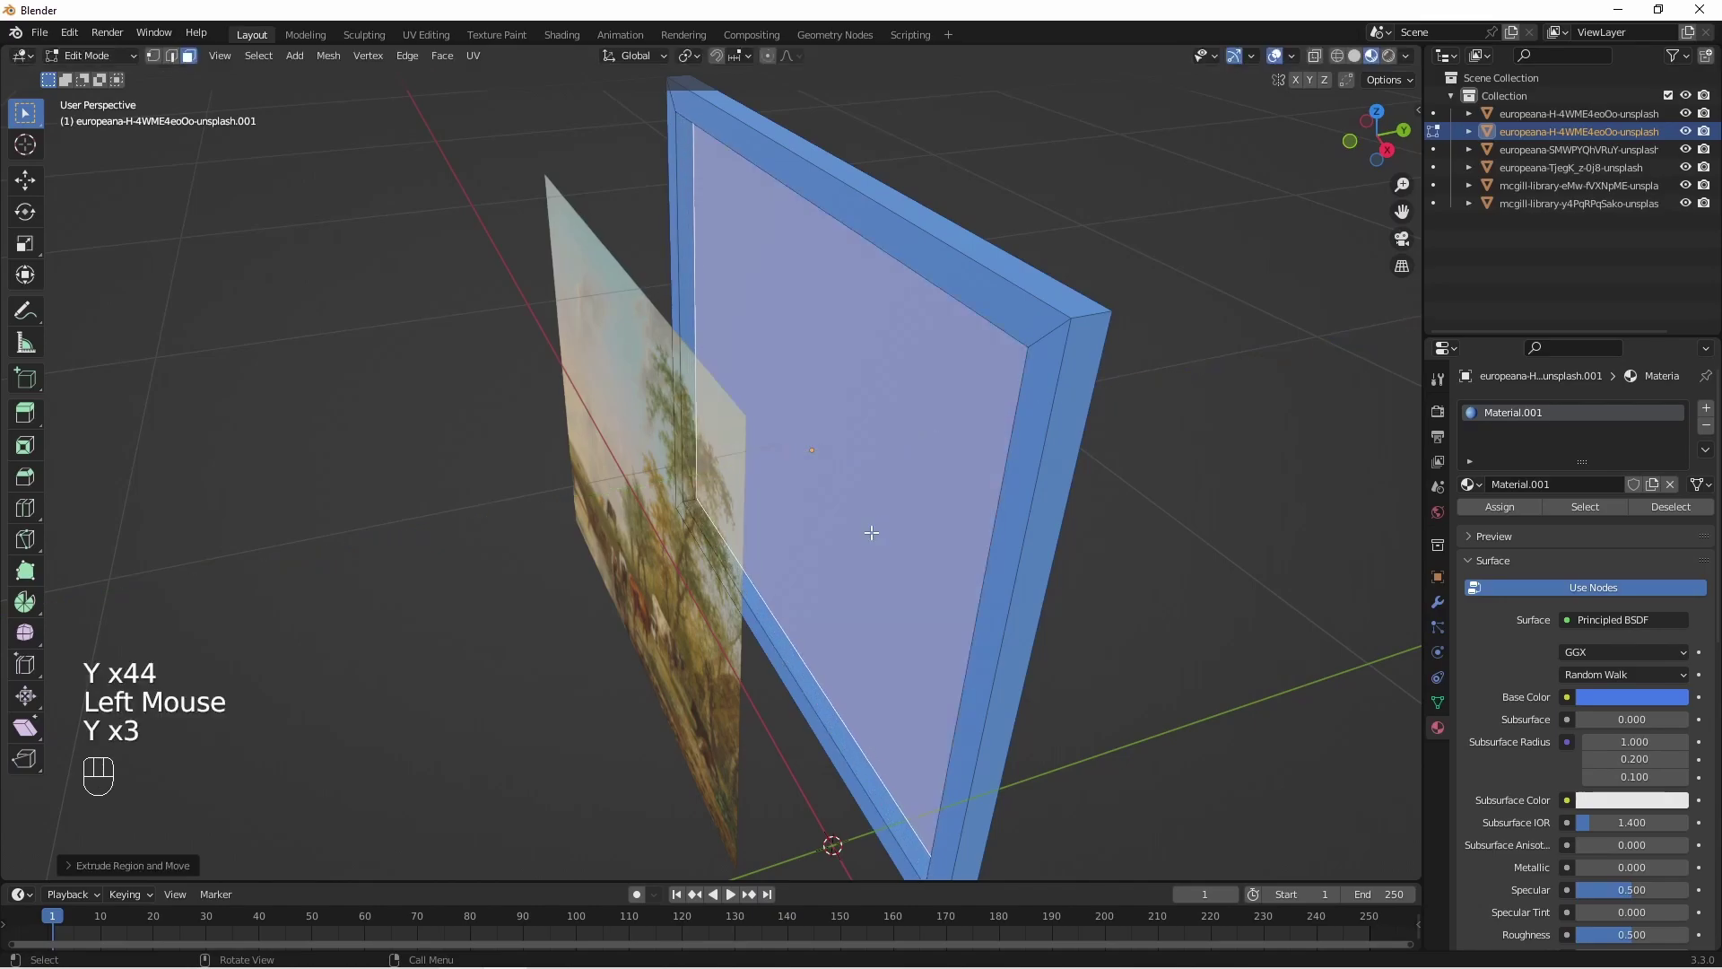
Add a second material with the default white base color to the frame and assign it to the recessed face.
mouse_move(1112, 548)
middle_mouse_down()
mouse_move(1142, 523)
mouse_move(1088, 511)
mouse_move(1089, 530)
middle_mouse_up()
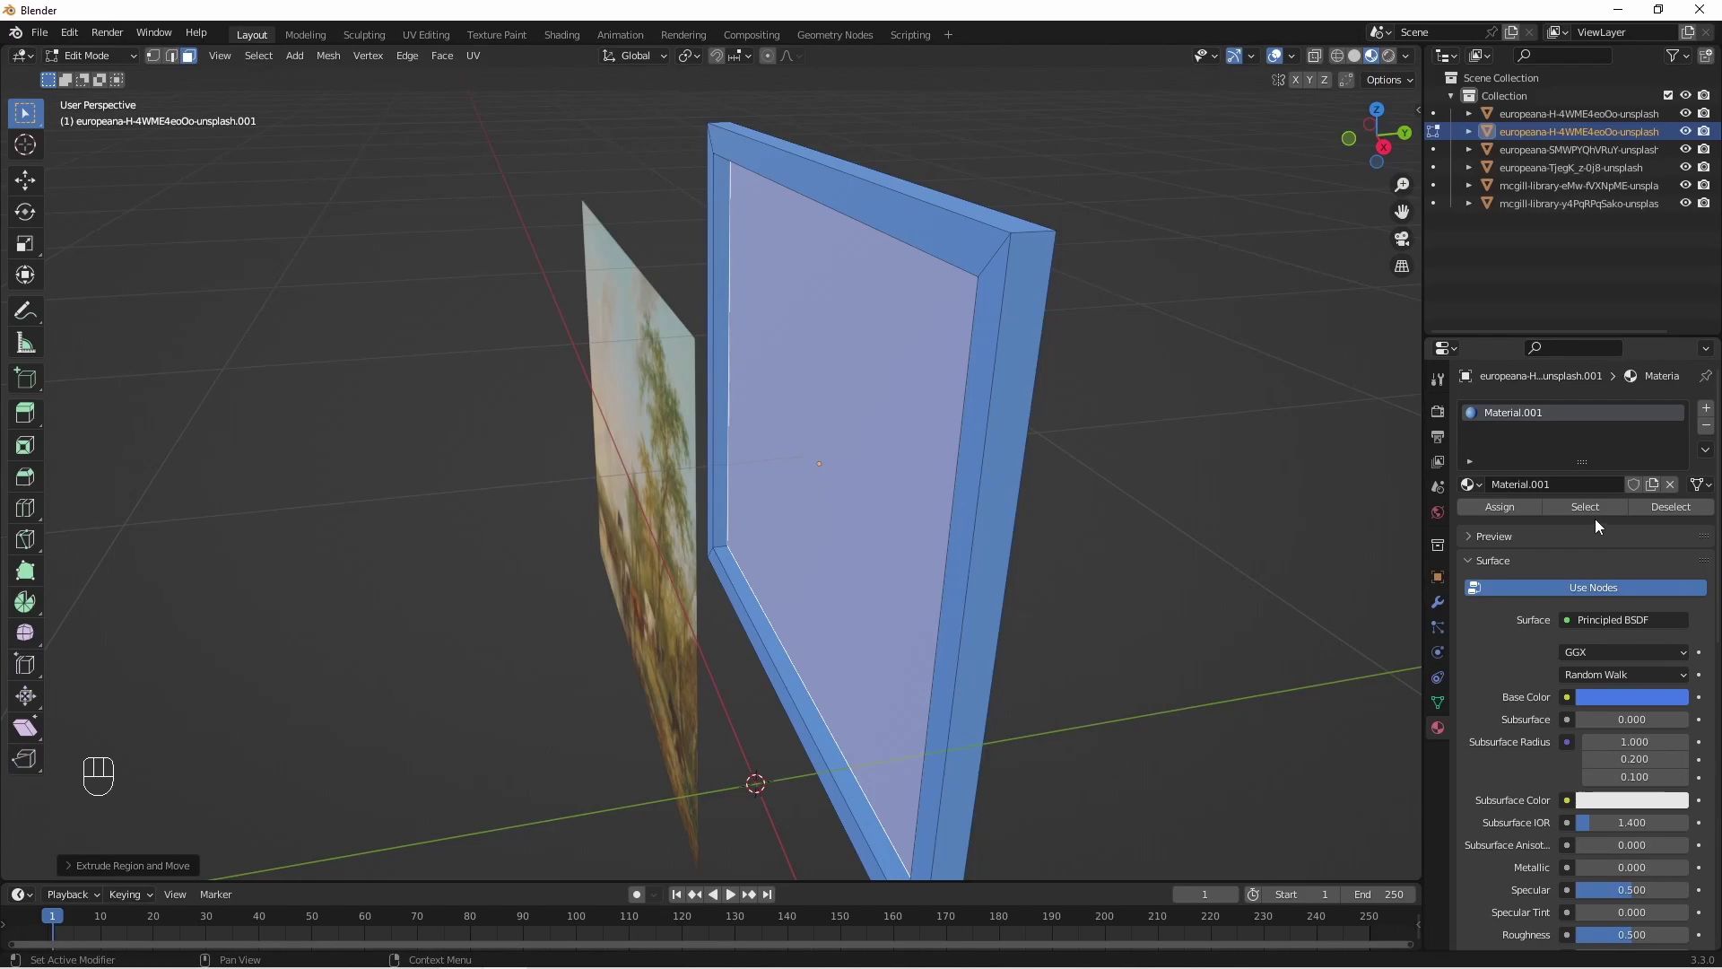
left_click(1705, 409)
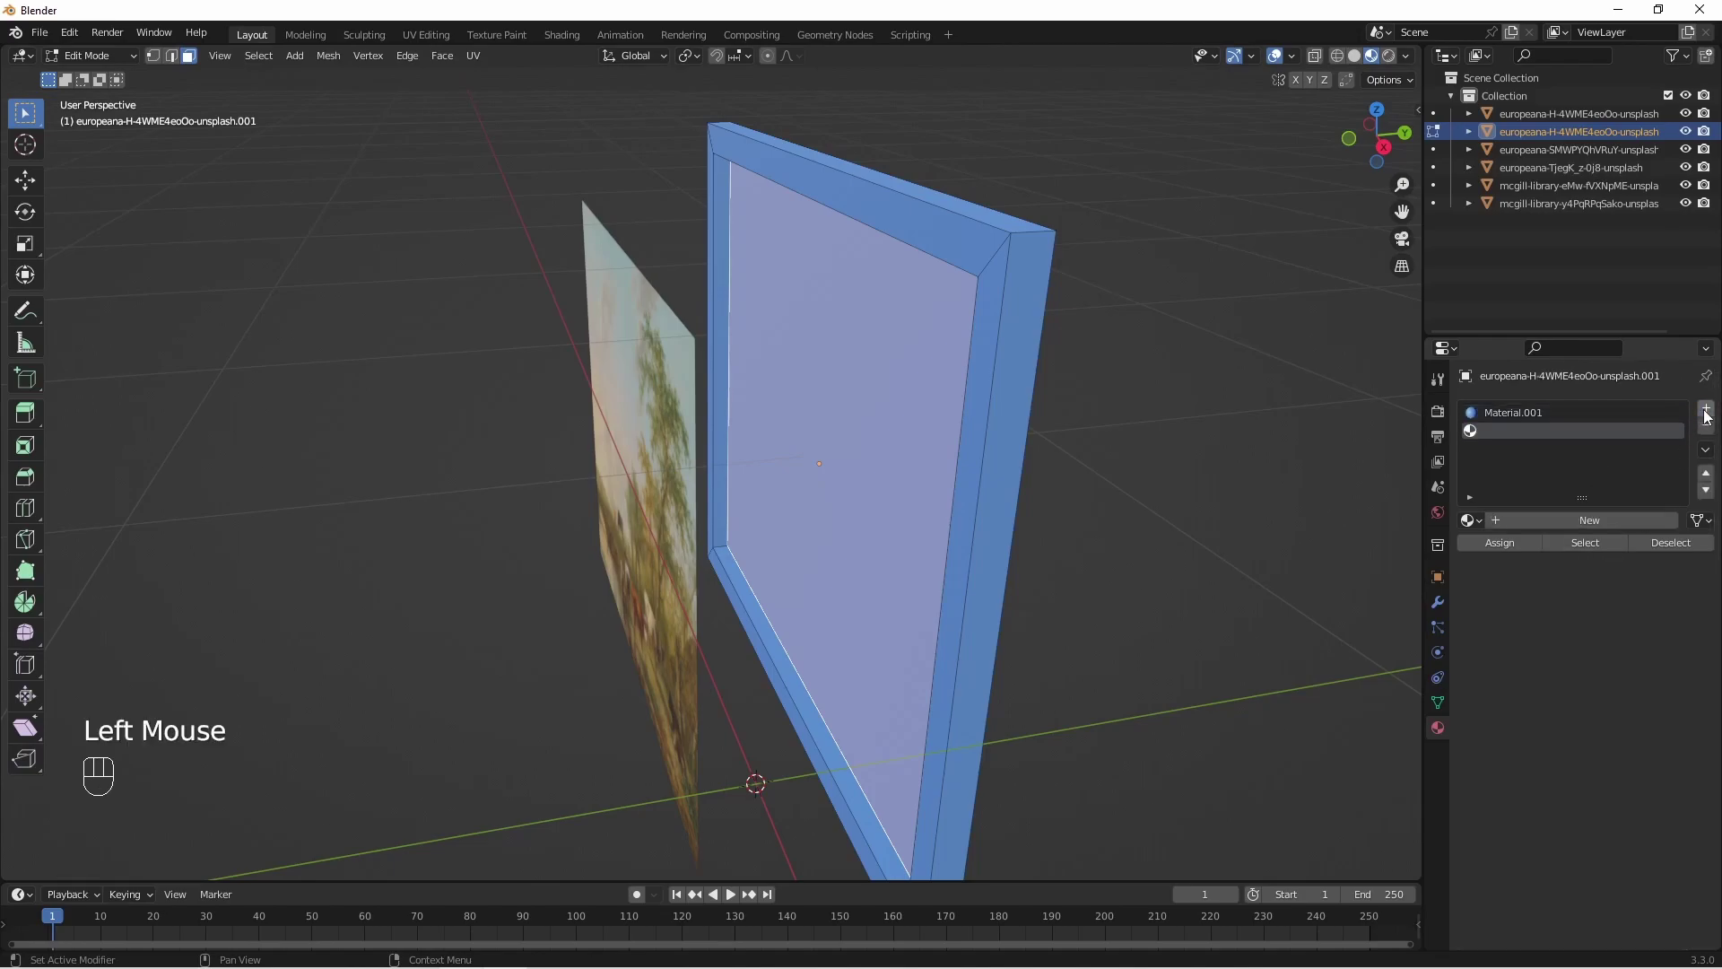
left_click(1602, 523)
left_click(1499, 543)
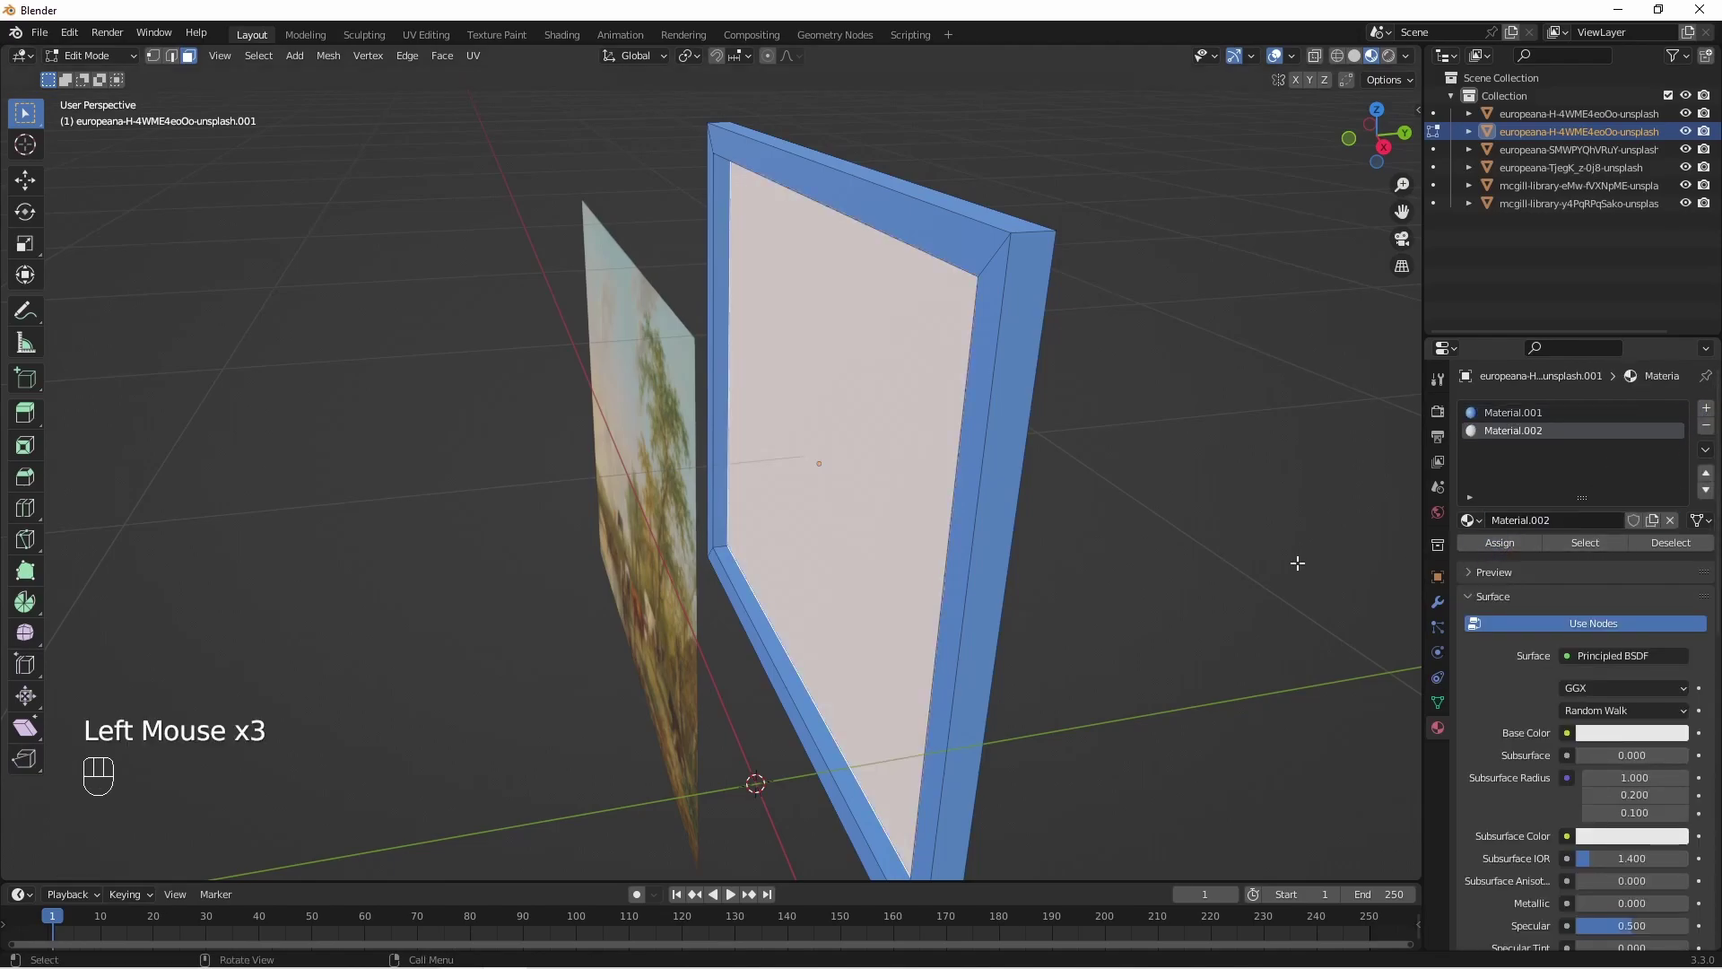
middle_click_drag(1098, 563, 1107, 619)
key("Tab")
Move the cow landscape plane along the Y axis back against the white backing inside the blue frame.
left_click(681, 470)
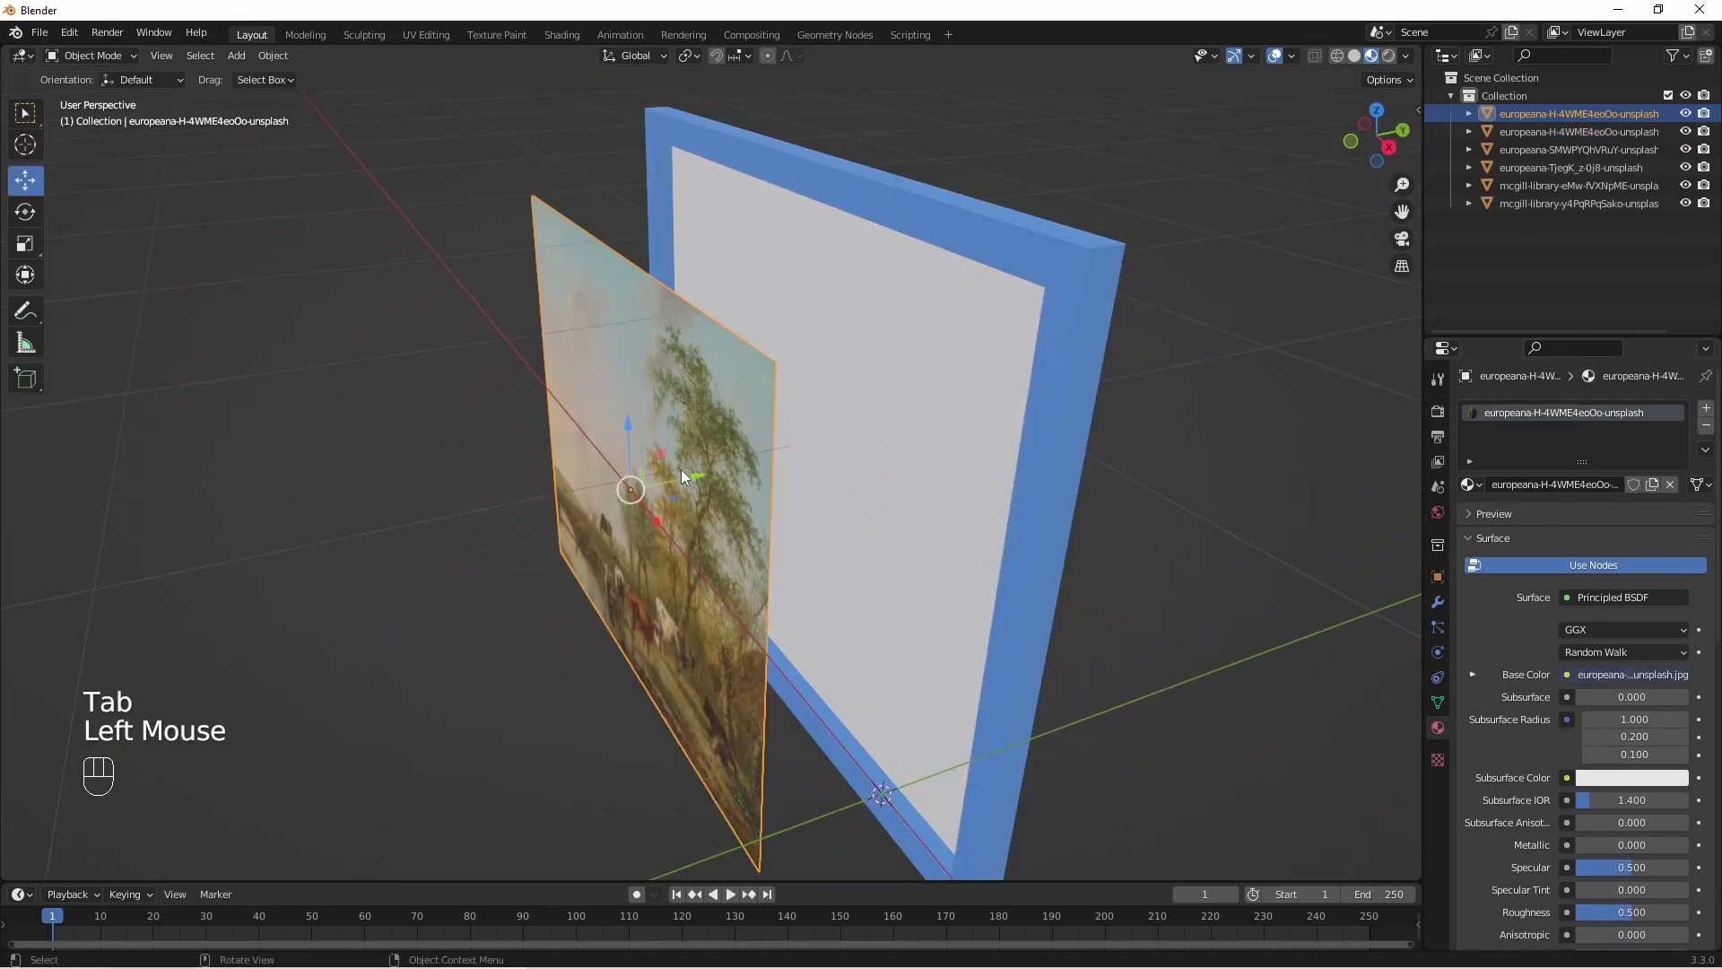
left_click_drag(712, 468, 99, 368)
middle_click_drag(185, 493, 410, 524)
scroll(638, 553, "down", 3)
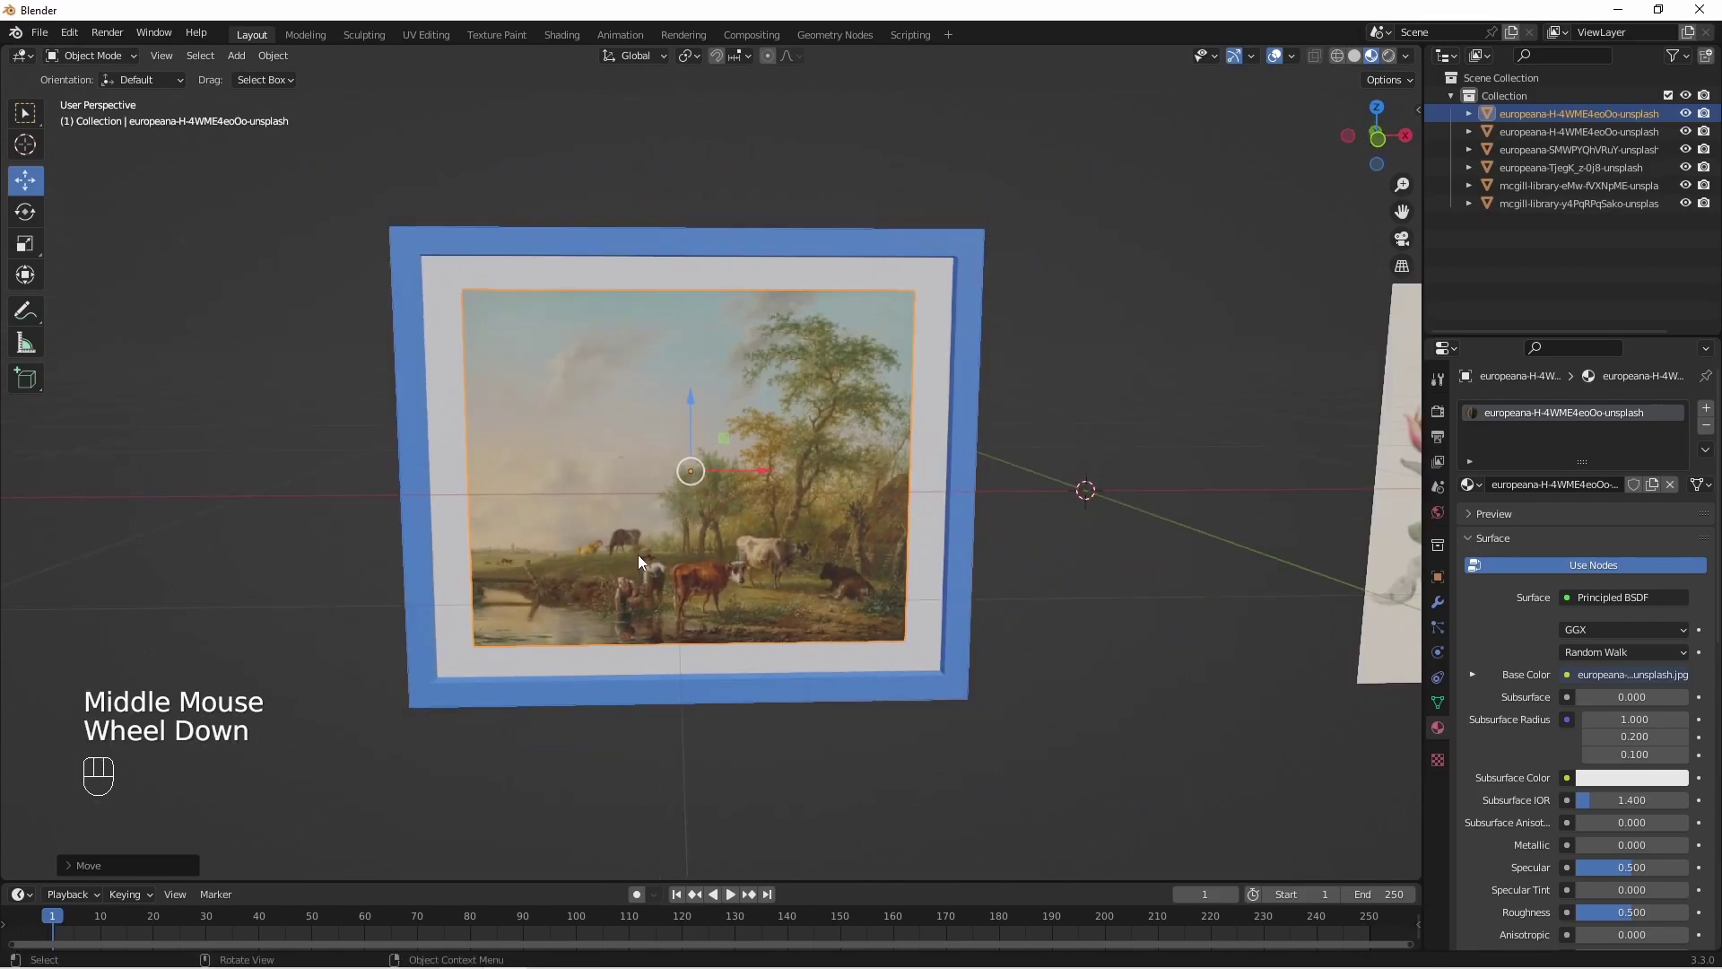
Move the flower picture plane along the X axis closer to the framed cow landscape.
left_click(1223, 552)
left_click_drag(1328, 482, 1218, 508)
key("KP_Decimal")
Duplicate the flower picture plane and place the copy a short distance behind it along the Y axis.
middle_click_drag(999, 510, 810, 605)
key("shift+d")
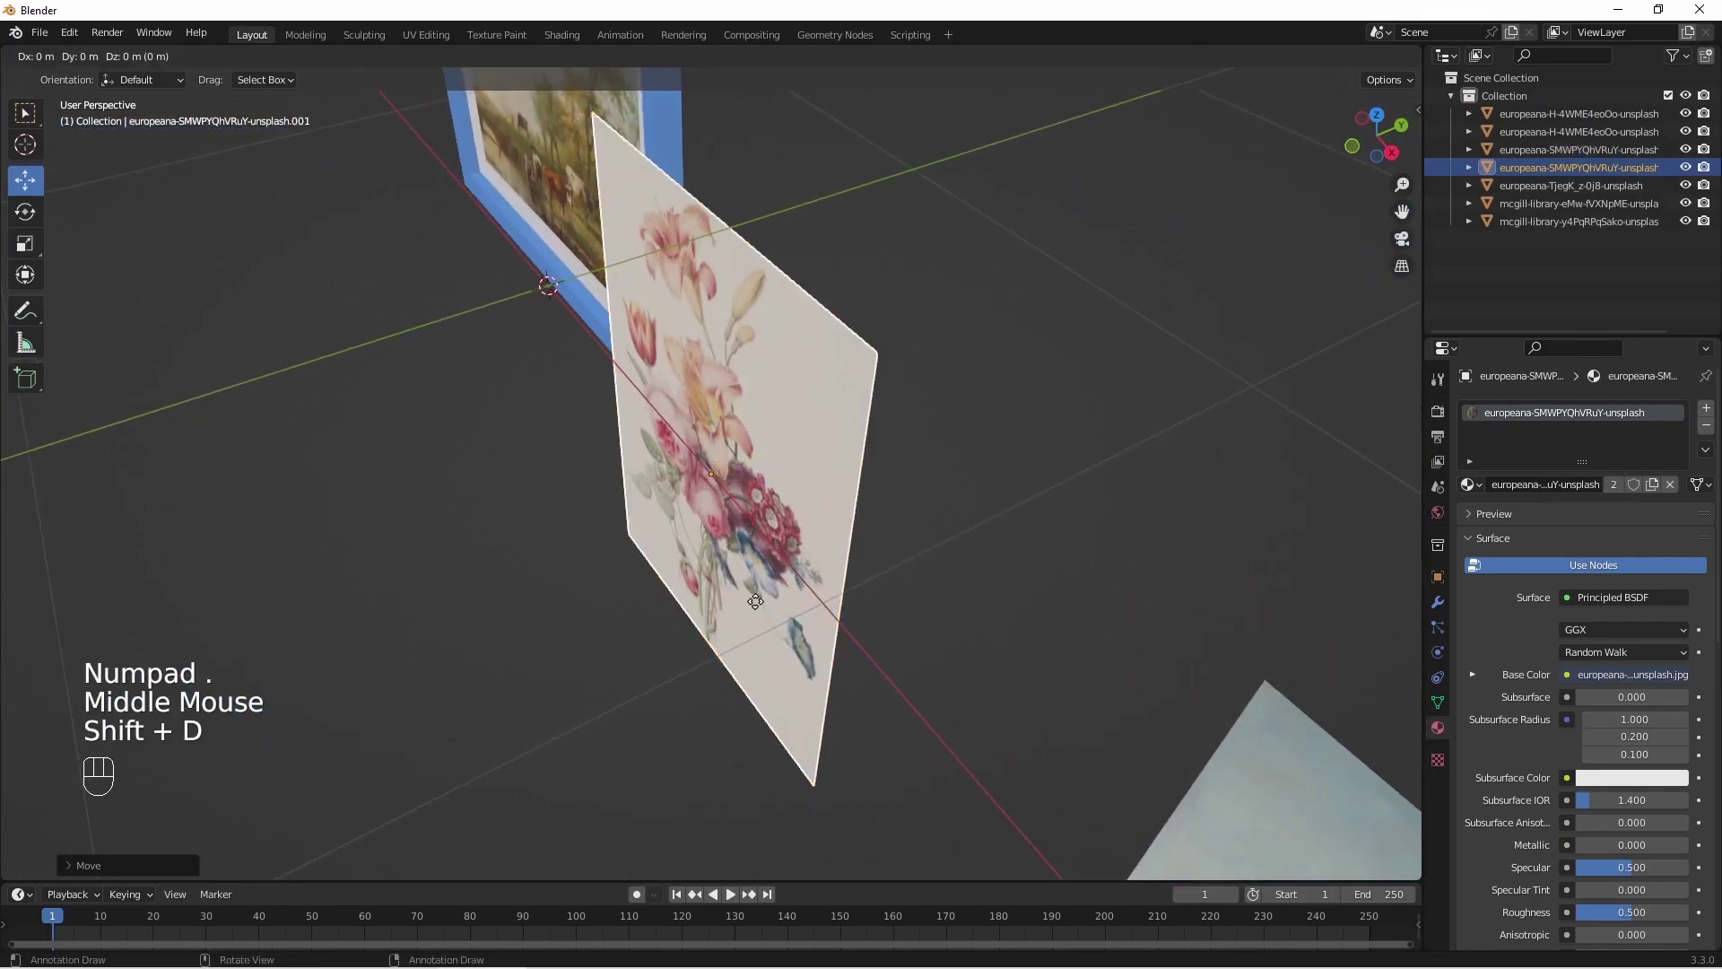
key("y")
left_click(1063, 410)
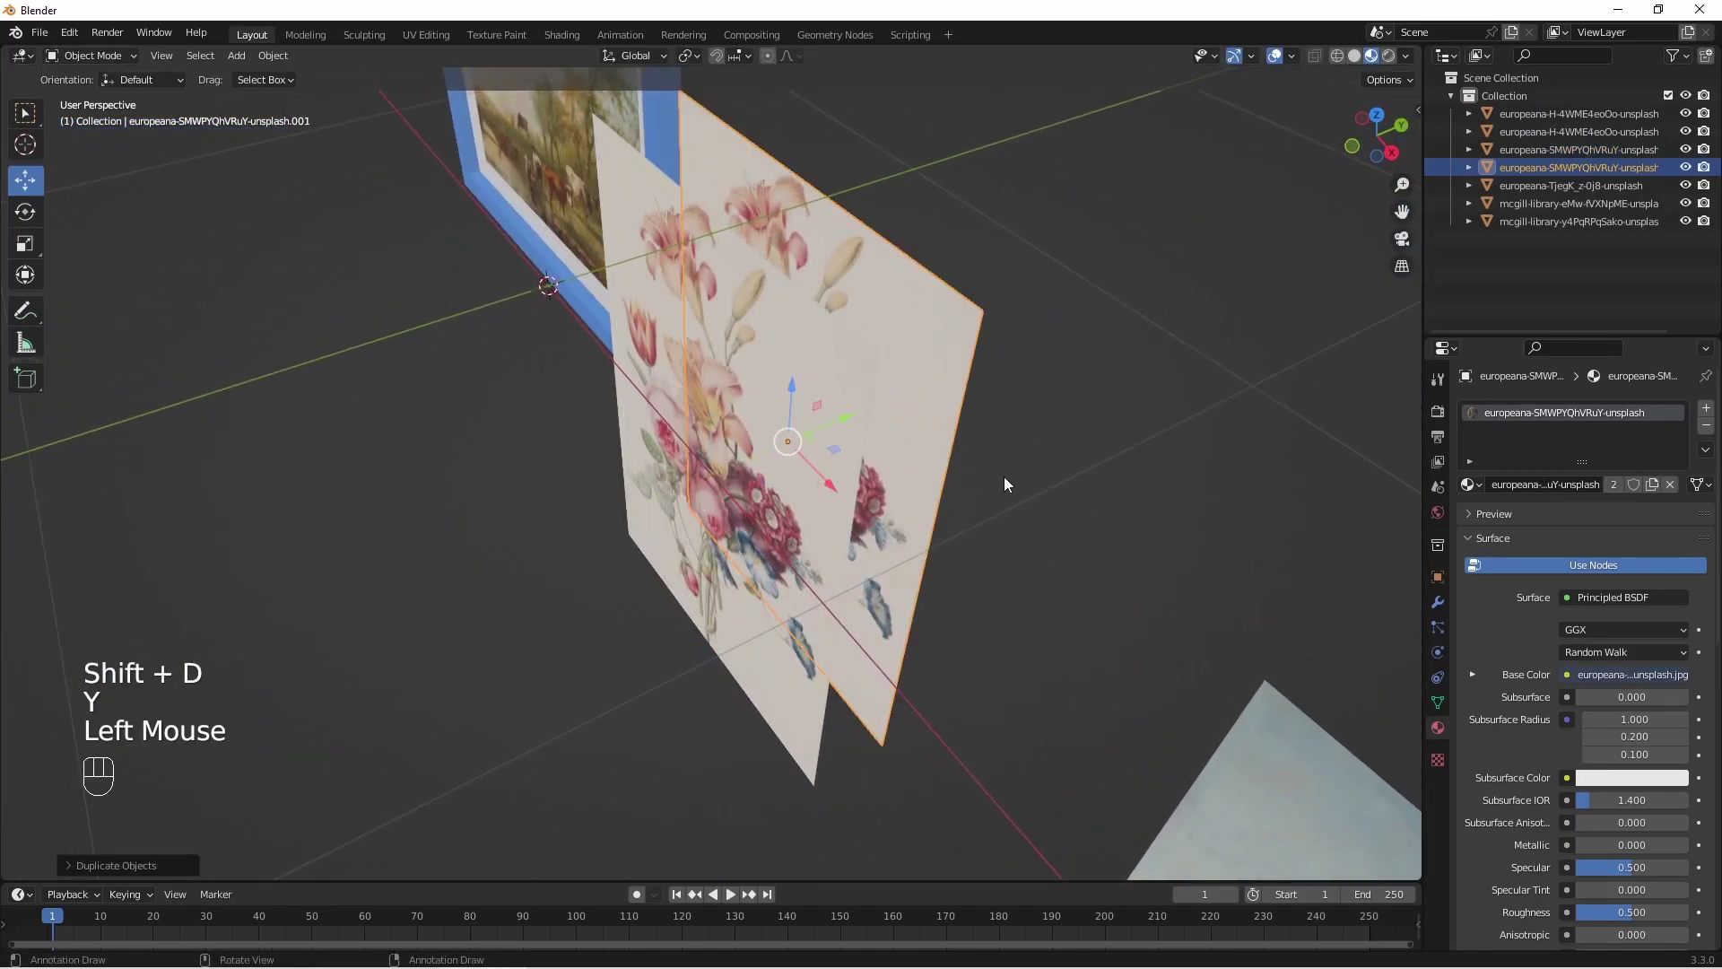
Replace the duplicate flower plane's picture material with a new material that has a pinkish-red base color.
left_click(1707, 428)
left_click(1676, 486)
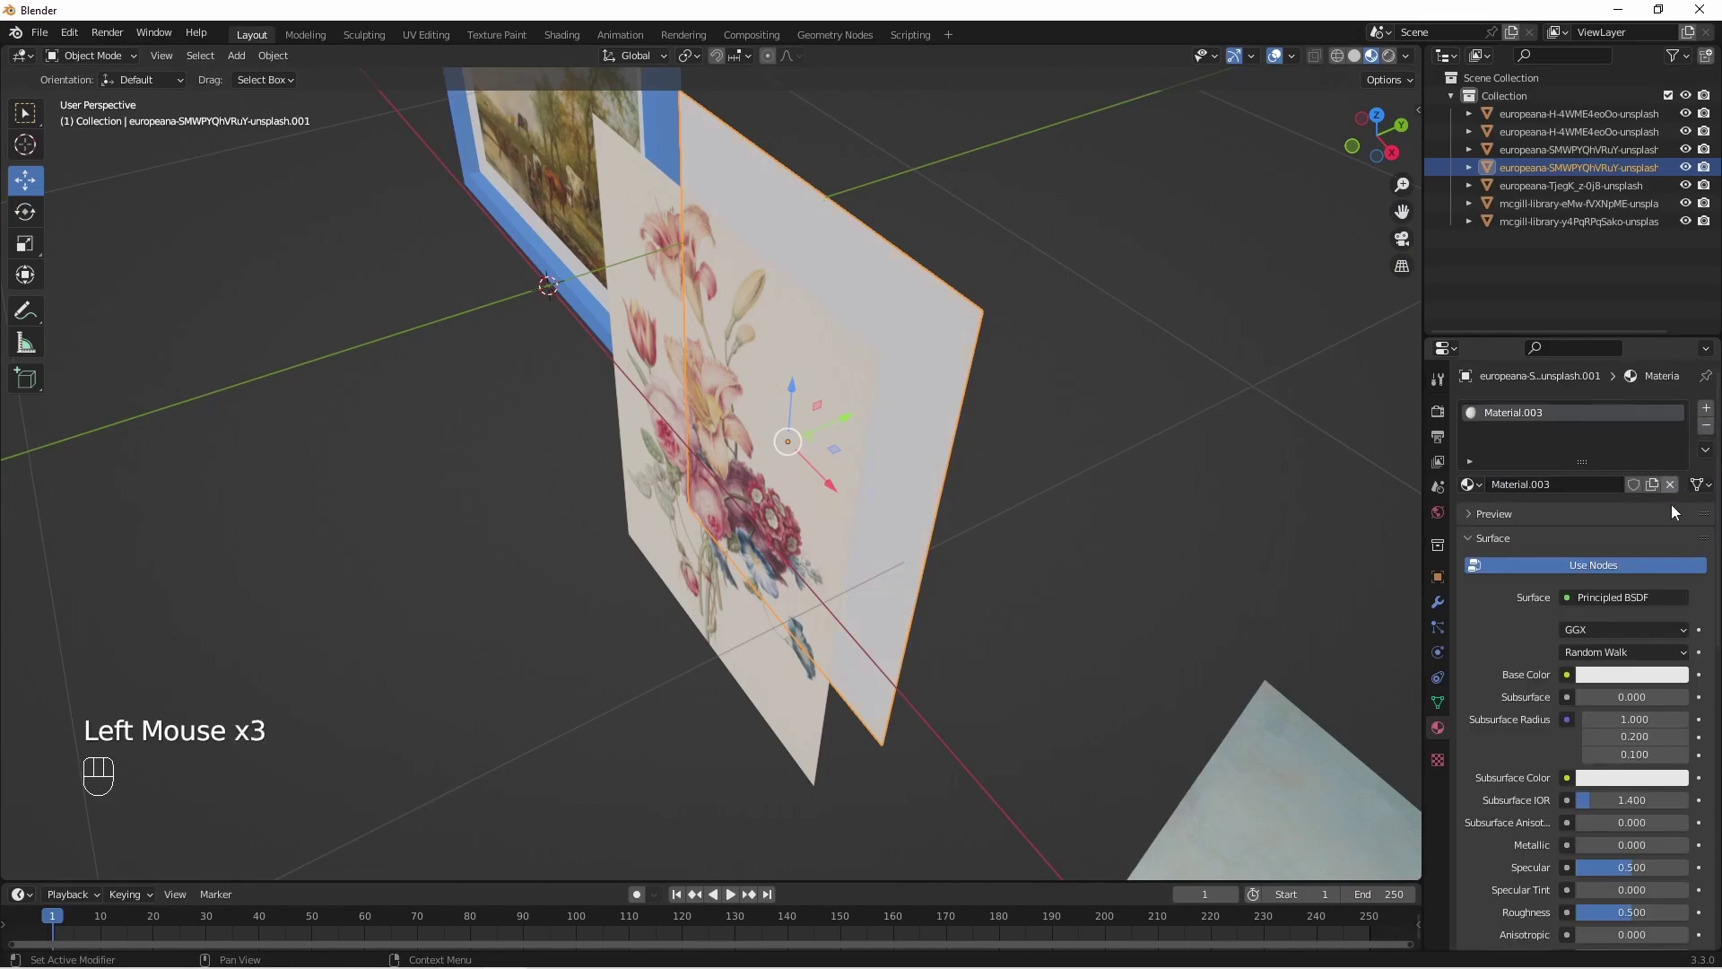
left_click(1639, 675)
left_click(1611, 539)
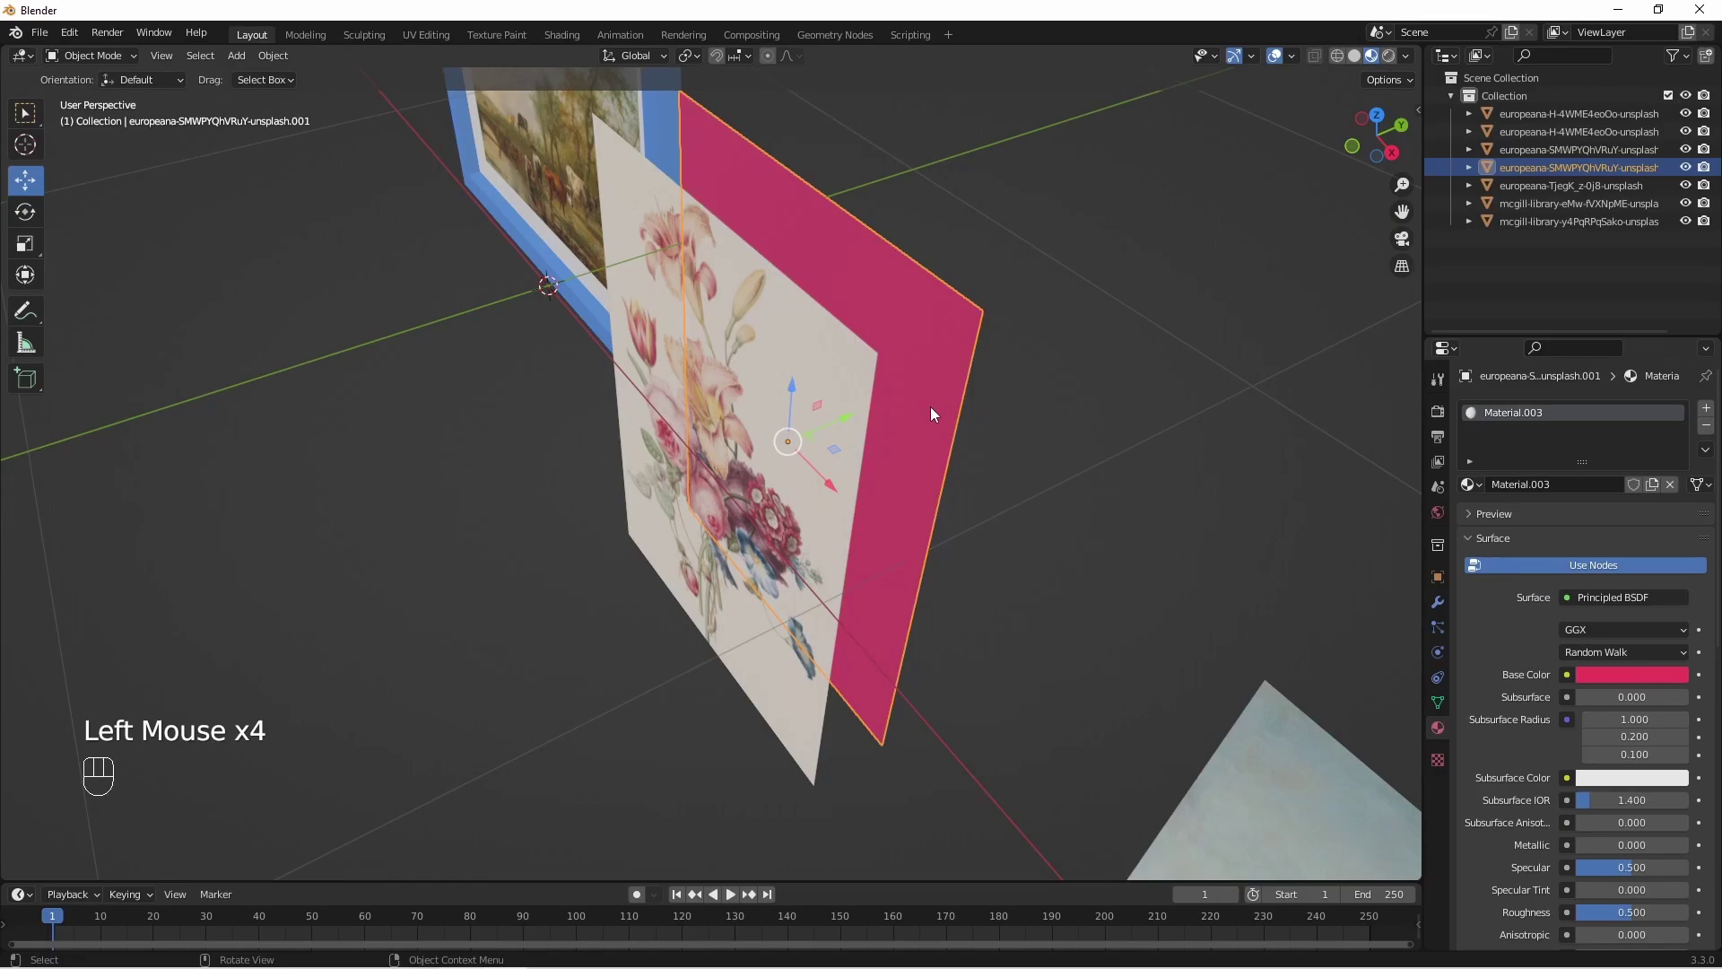
Scale the pinkish-red backing plane uniformly by about 1.26 in front view, and widen it along X to even out the border.
key("KP_1")
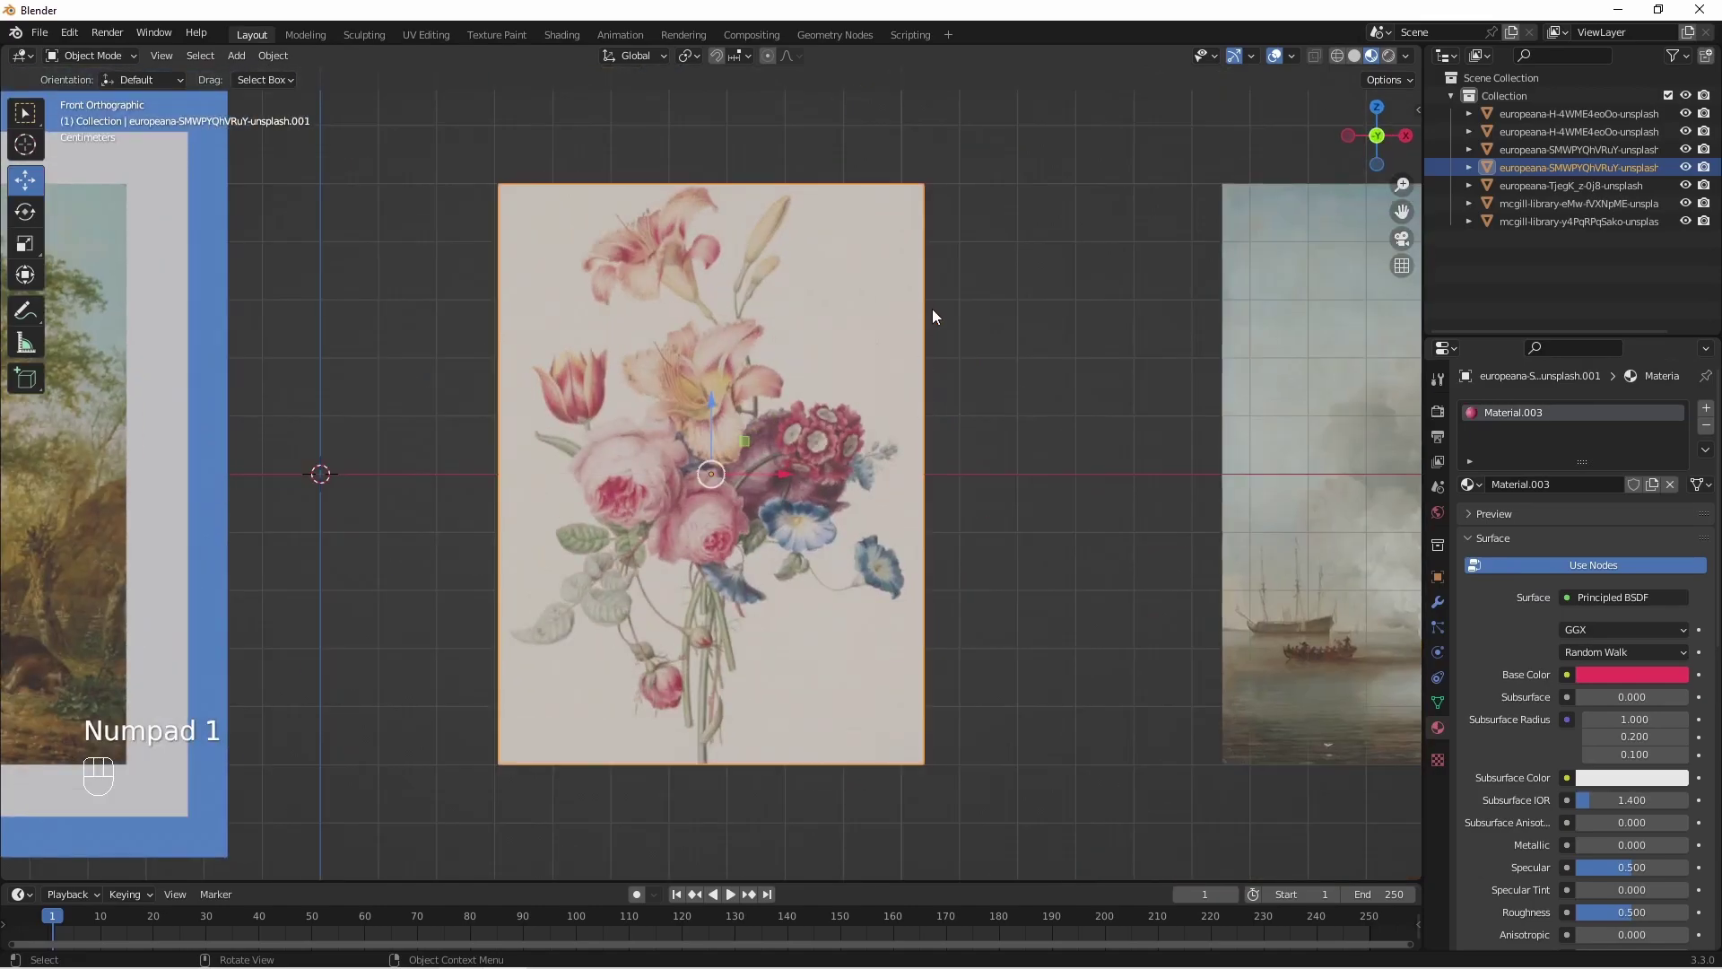
key("s")
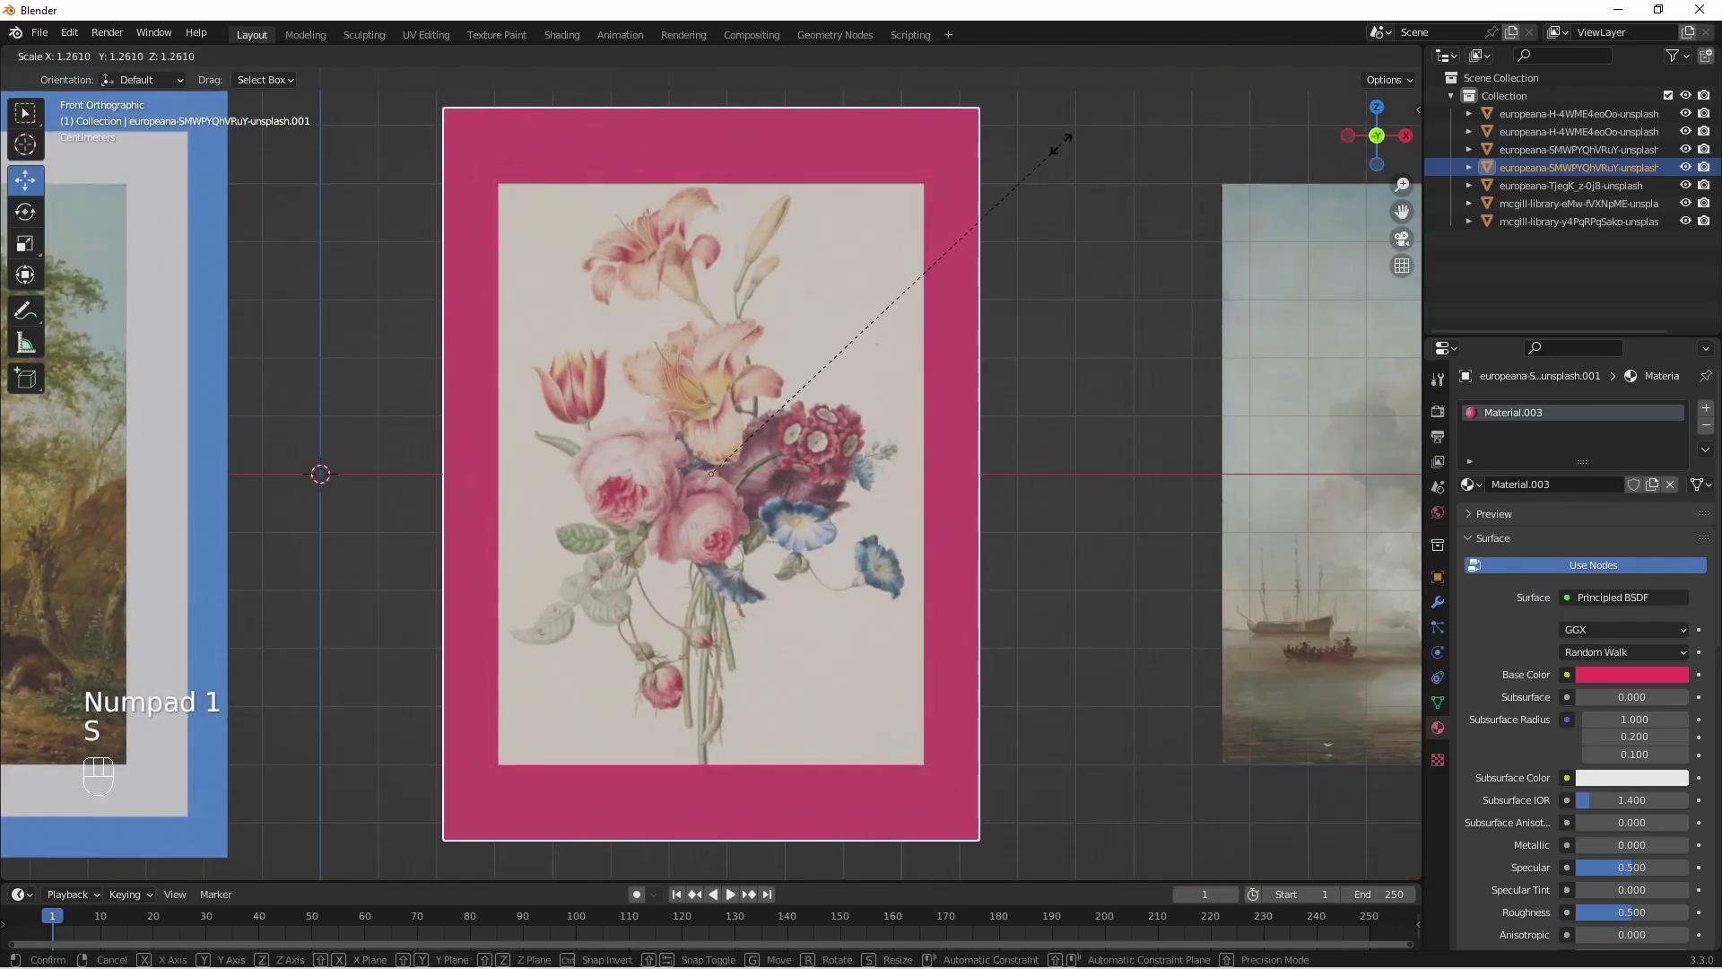
left_click(1061, 143)
key("s")
key("x")
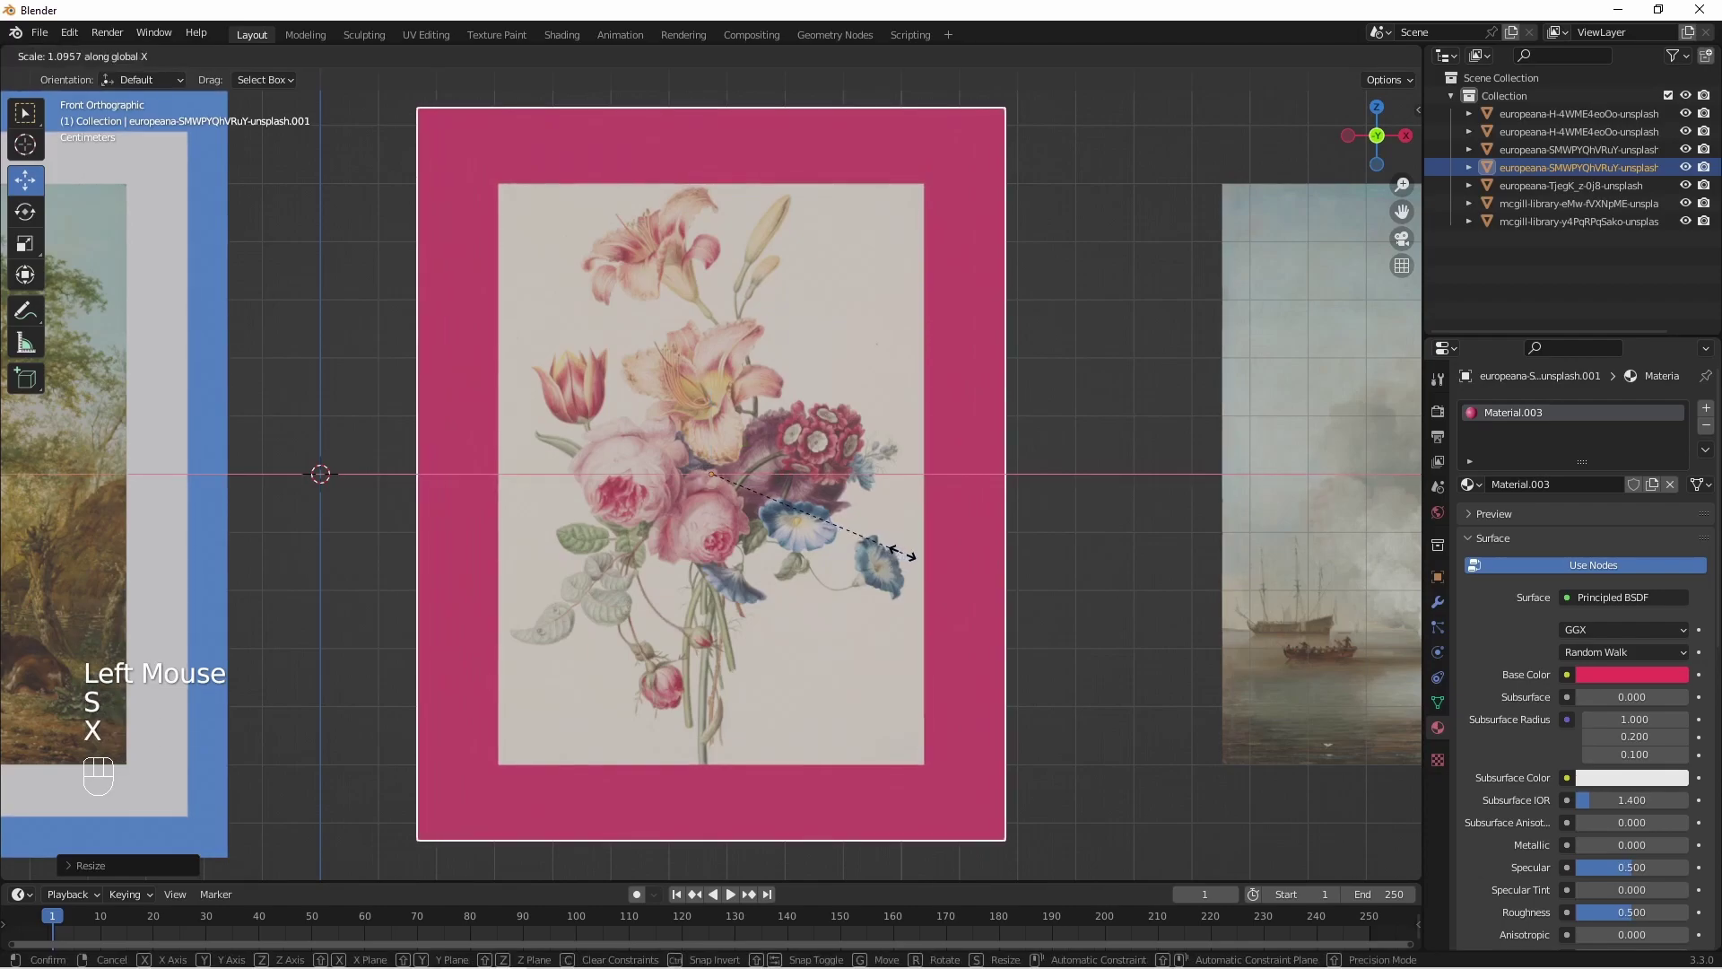
left_click(946, 632)
Extrude the pinkish-red backing plane's face forward by about 0.09 m to form a solid frame block behind the flower picture.
middle_click_drag(947, 631, 898, 638)
scroll(899, 633, "down", 2)
middle_click_drag(842, 561, 1004, 428)
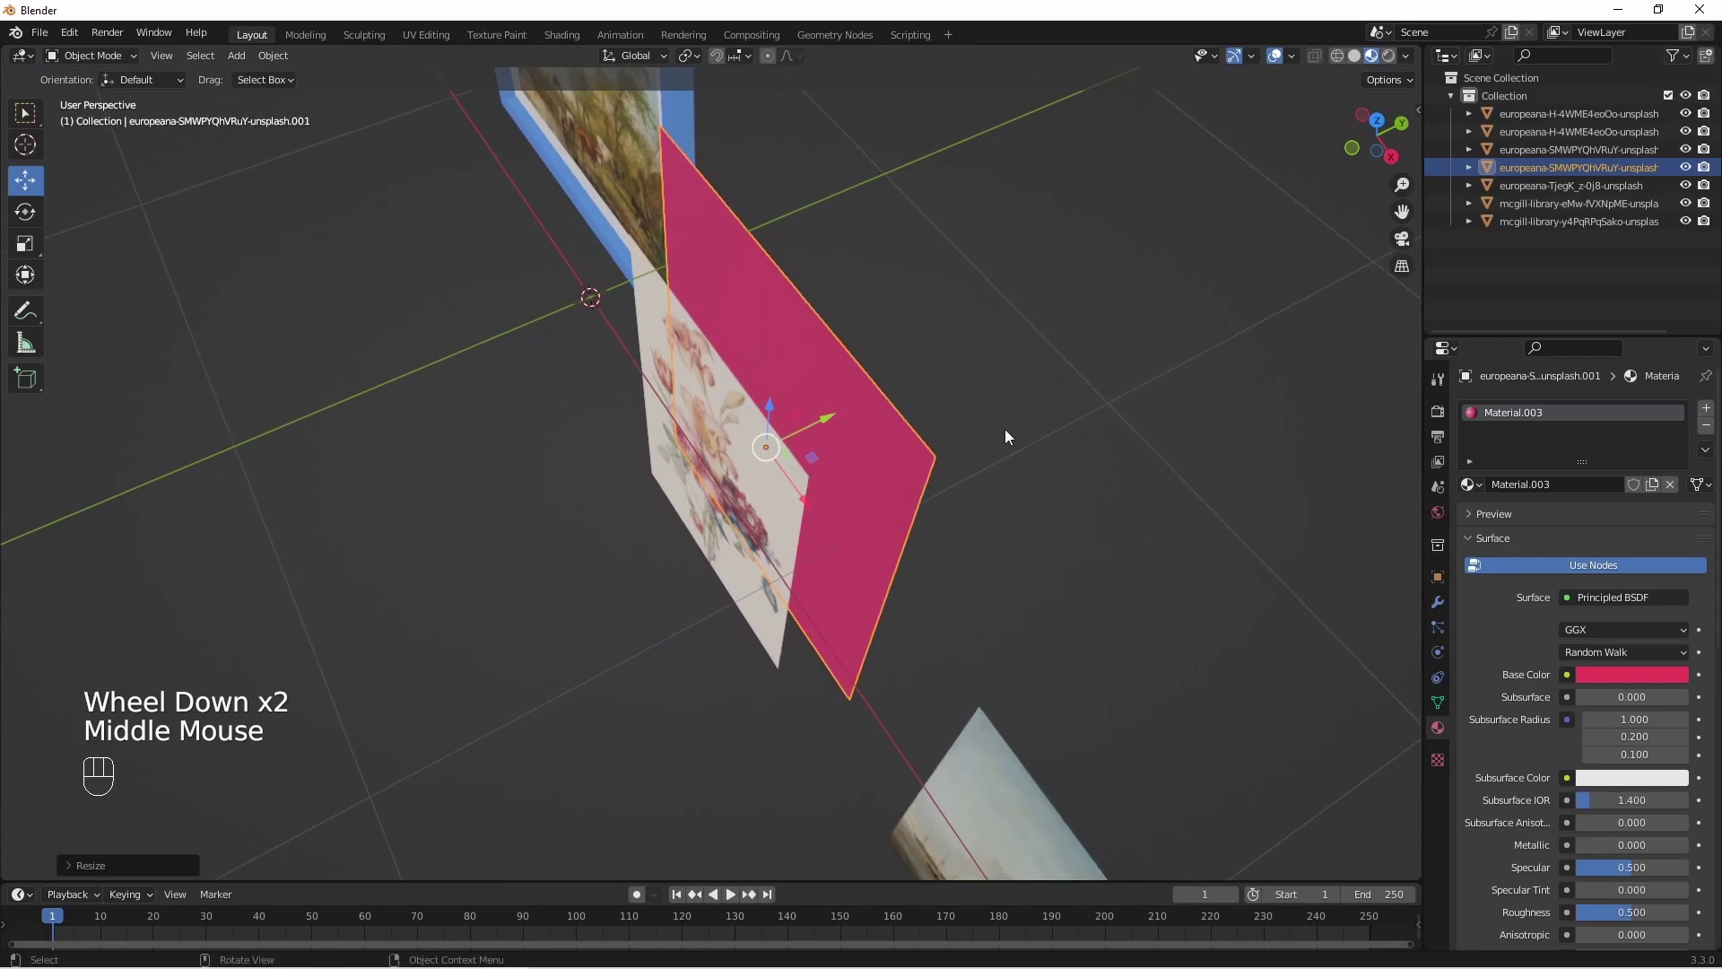
left_click(786, 475)
left_click(845, 468)
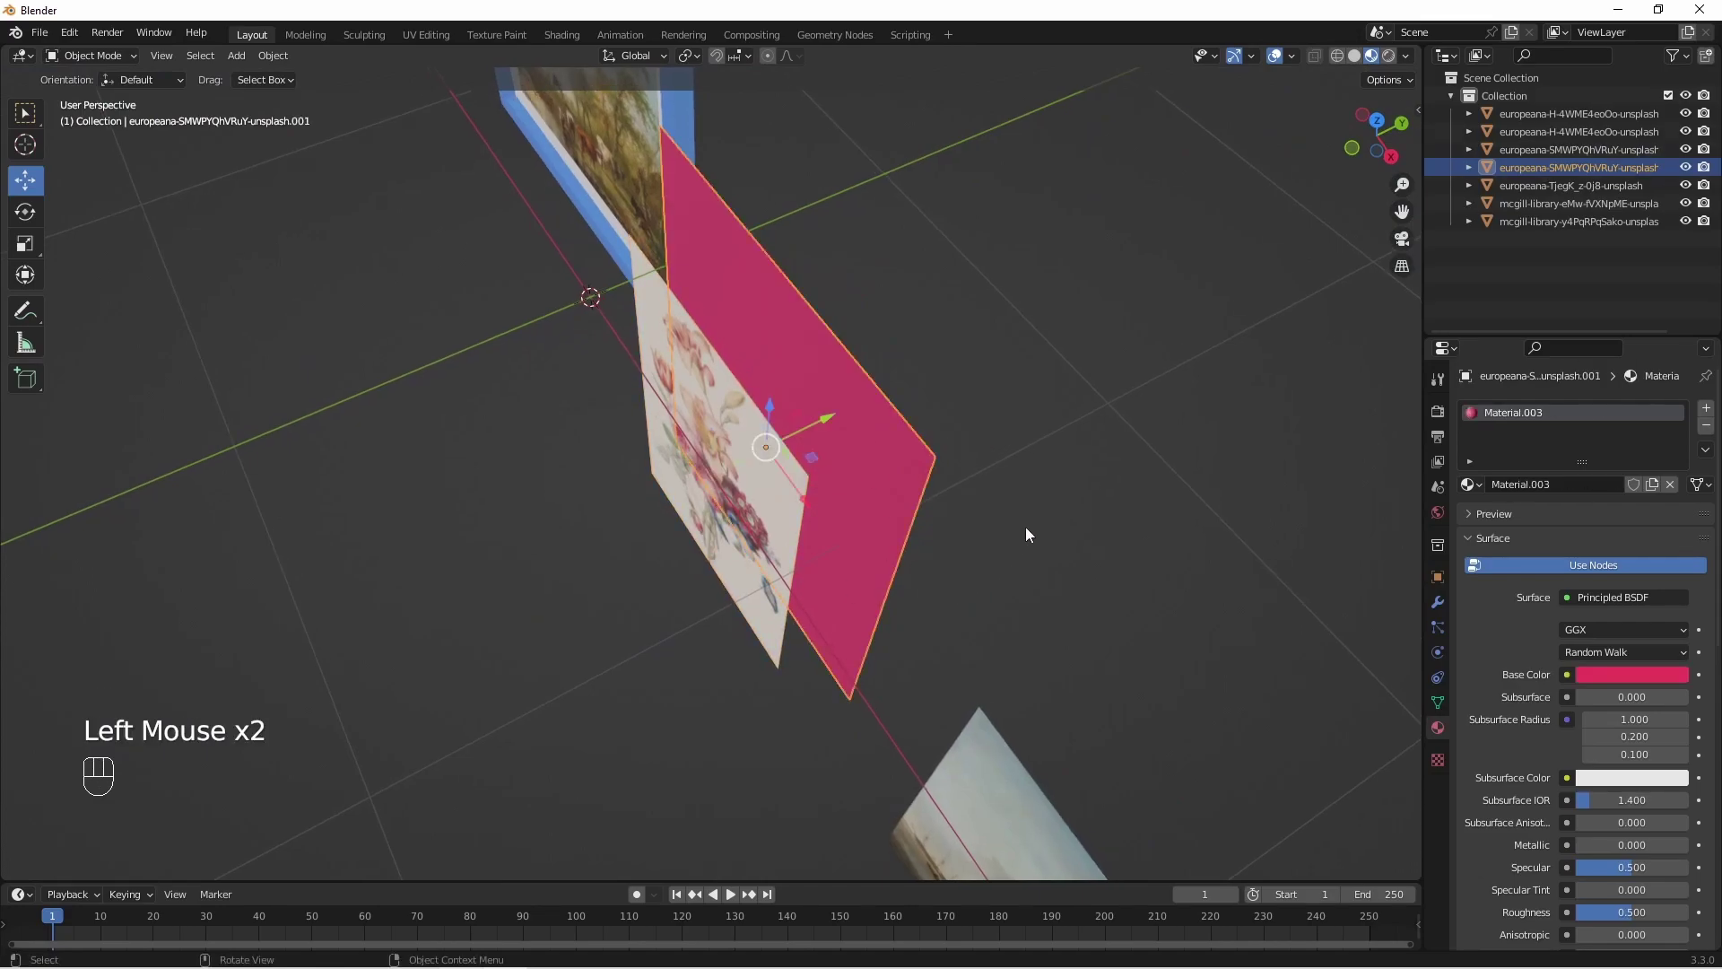
key("Tab")
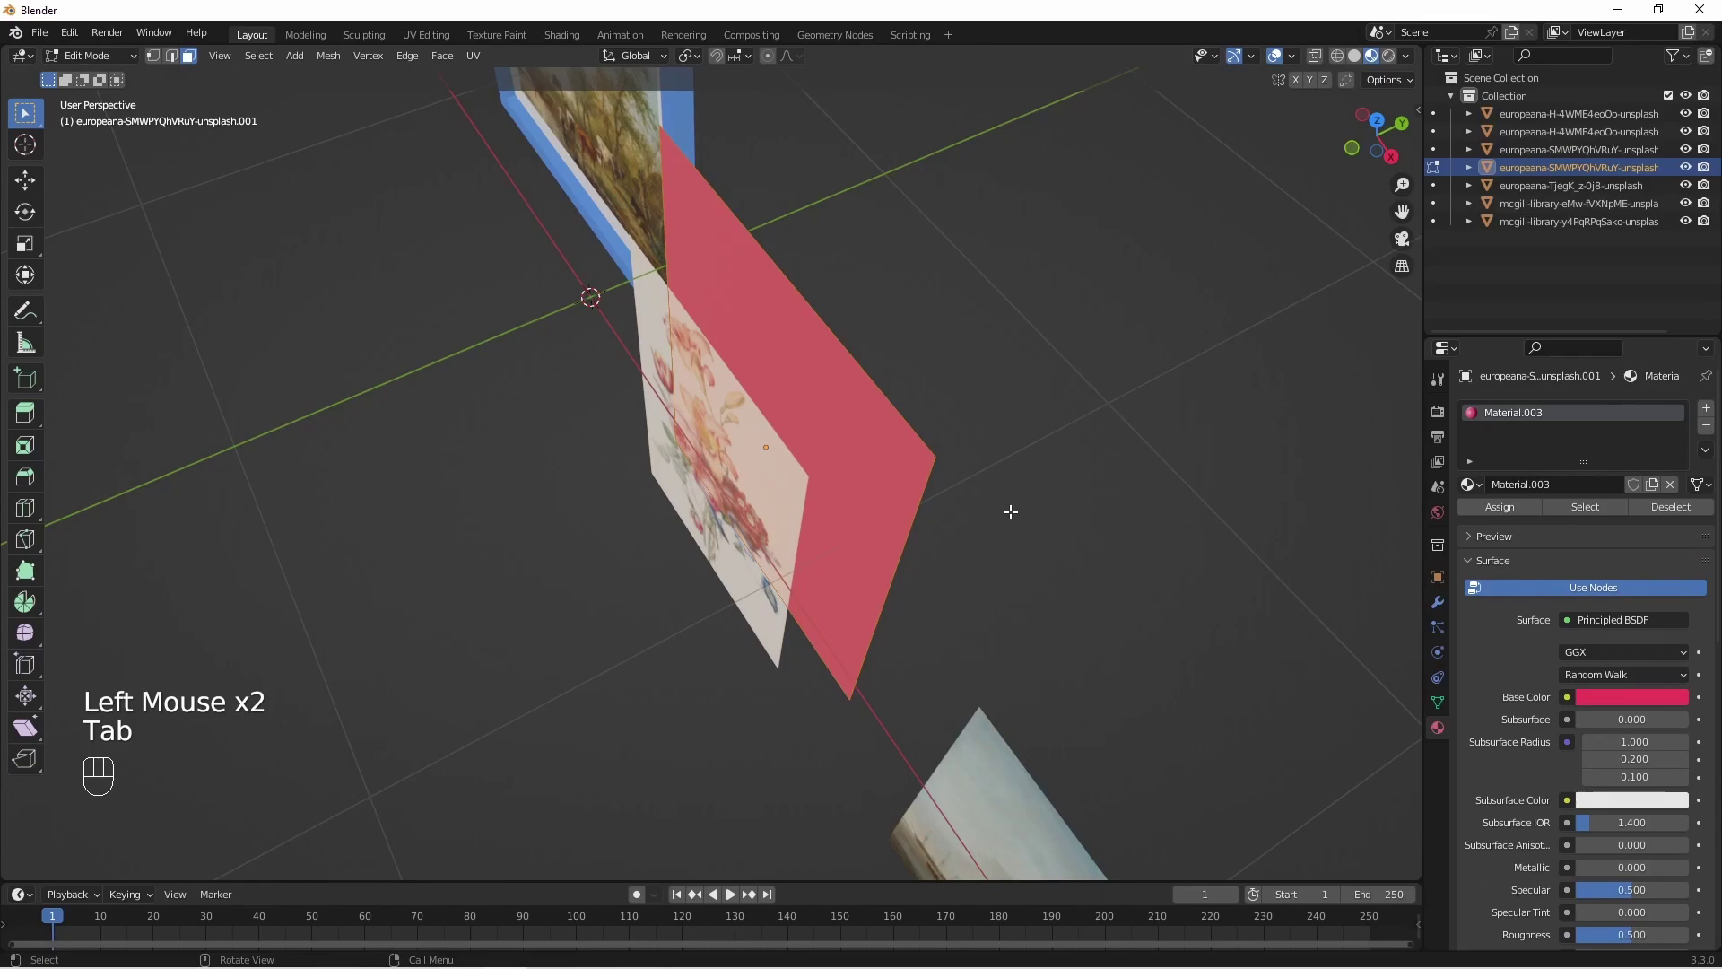
key("e")
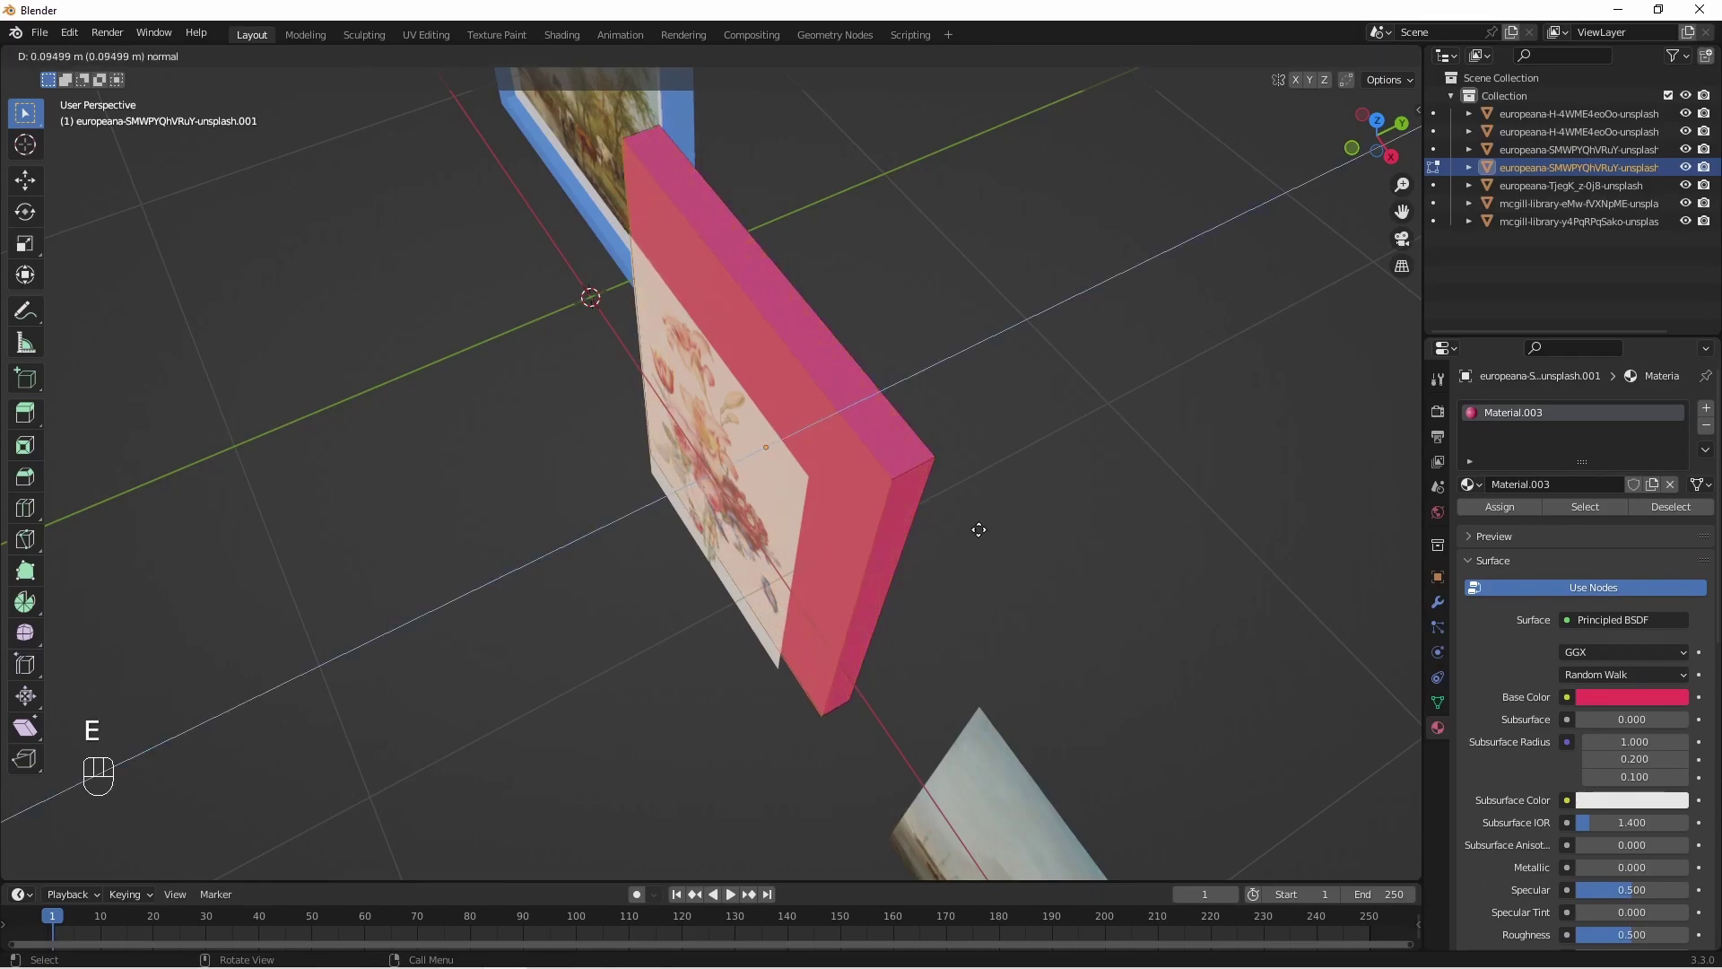
left_click(988, 527)
Inset the front face of the pinkish-red block to form a narrow border, and extrude the inner face inward as a recess.
mouse_move(954, 562)
middle_mouse_down()
mouse_move(962, 508)
mouse_move(903, 536)
mouse_move(941, 538)
mouse_move(848, 504)
middle_mouse_up()
key("i")
left_click(933, 523)
key("e")
left_click(879, 556)
Add a second material slot with a white material and assign it to the recessed face of the pinkish-red frame.
left_click(1706, 408)
left_click(1618, 516)
left_click(1500, 539)
key("Tab")
Move the flower picture along the Y axis so it sits inside the pinkish-red frame against the white backing.
left_click(732, 431)
left_click_drag(777, 458, 832, 444, "shift")
middle_click_drag(831, 444, 862, 434)
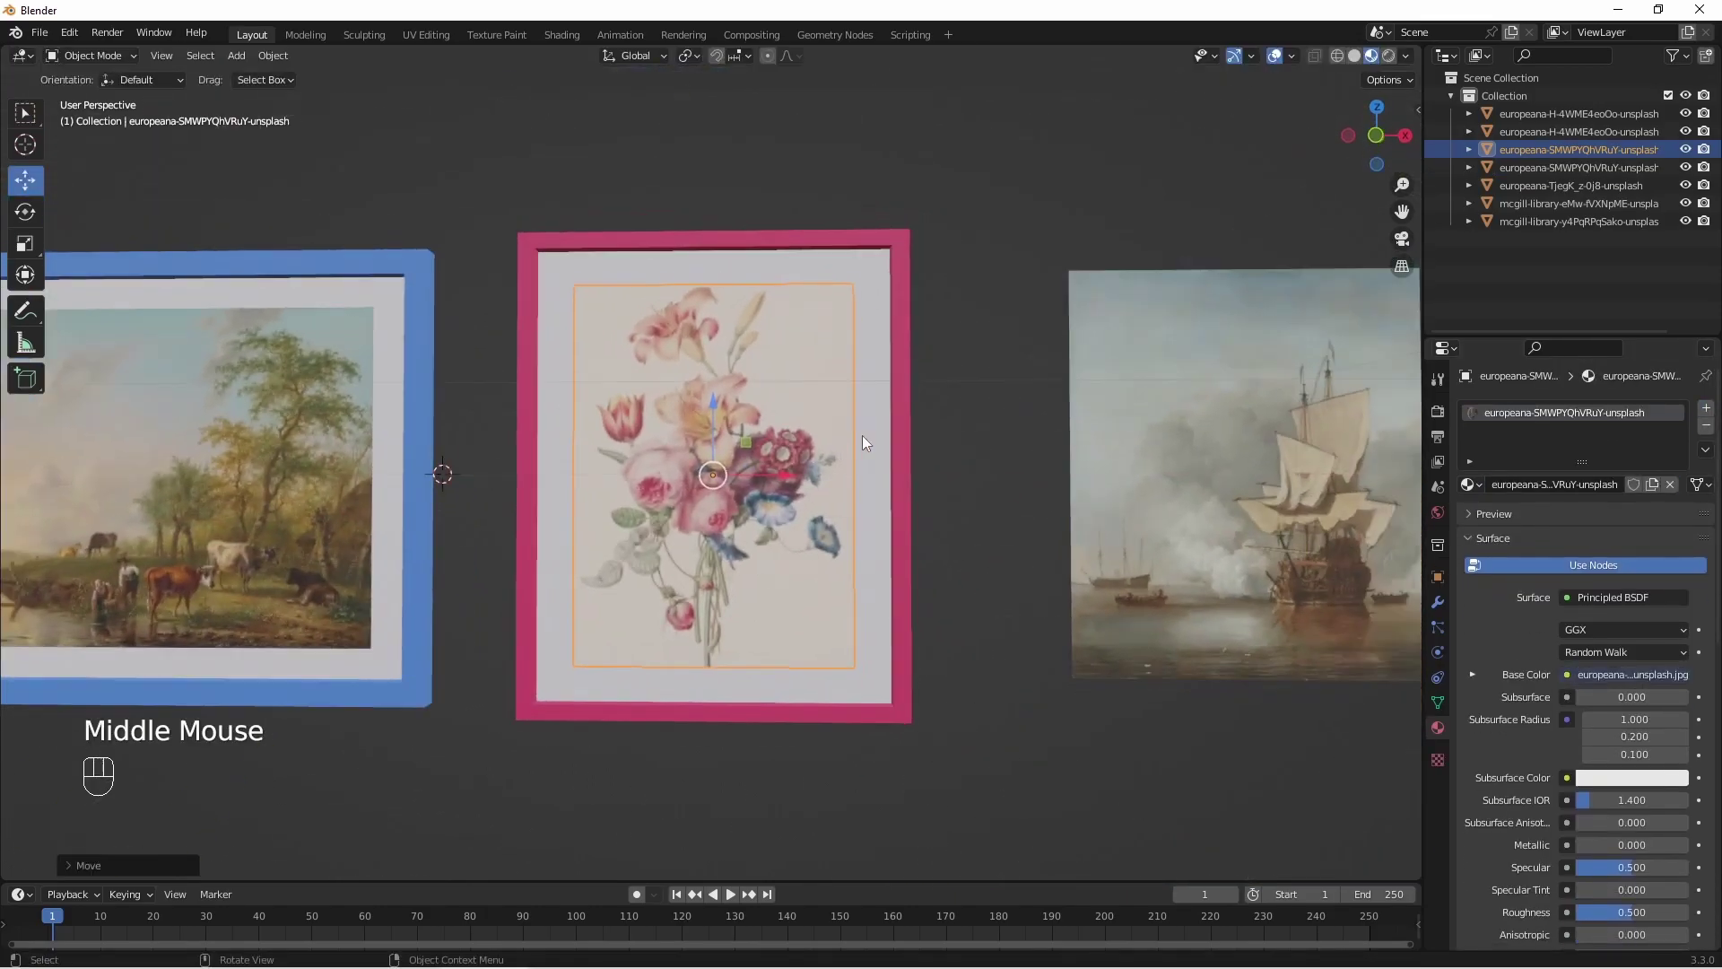
Move the cow landscape picture forward along the Y axis, out of its blue frame, to expose the white backing.
scroll(879, 333, "up", 3)
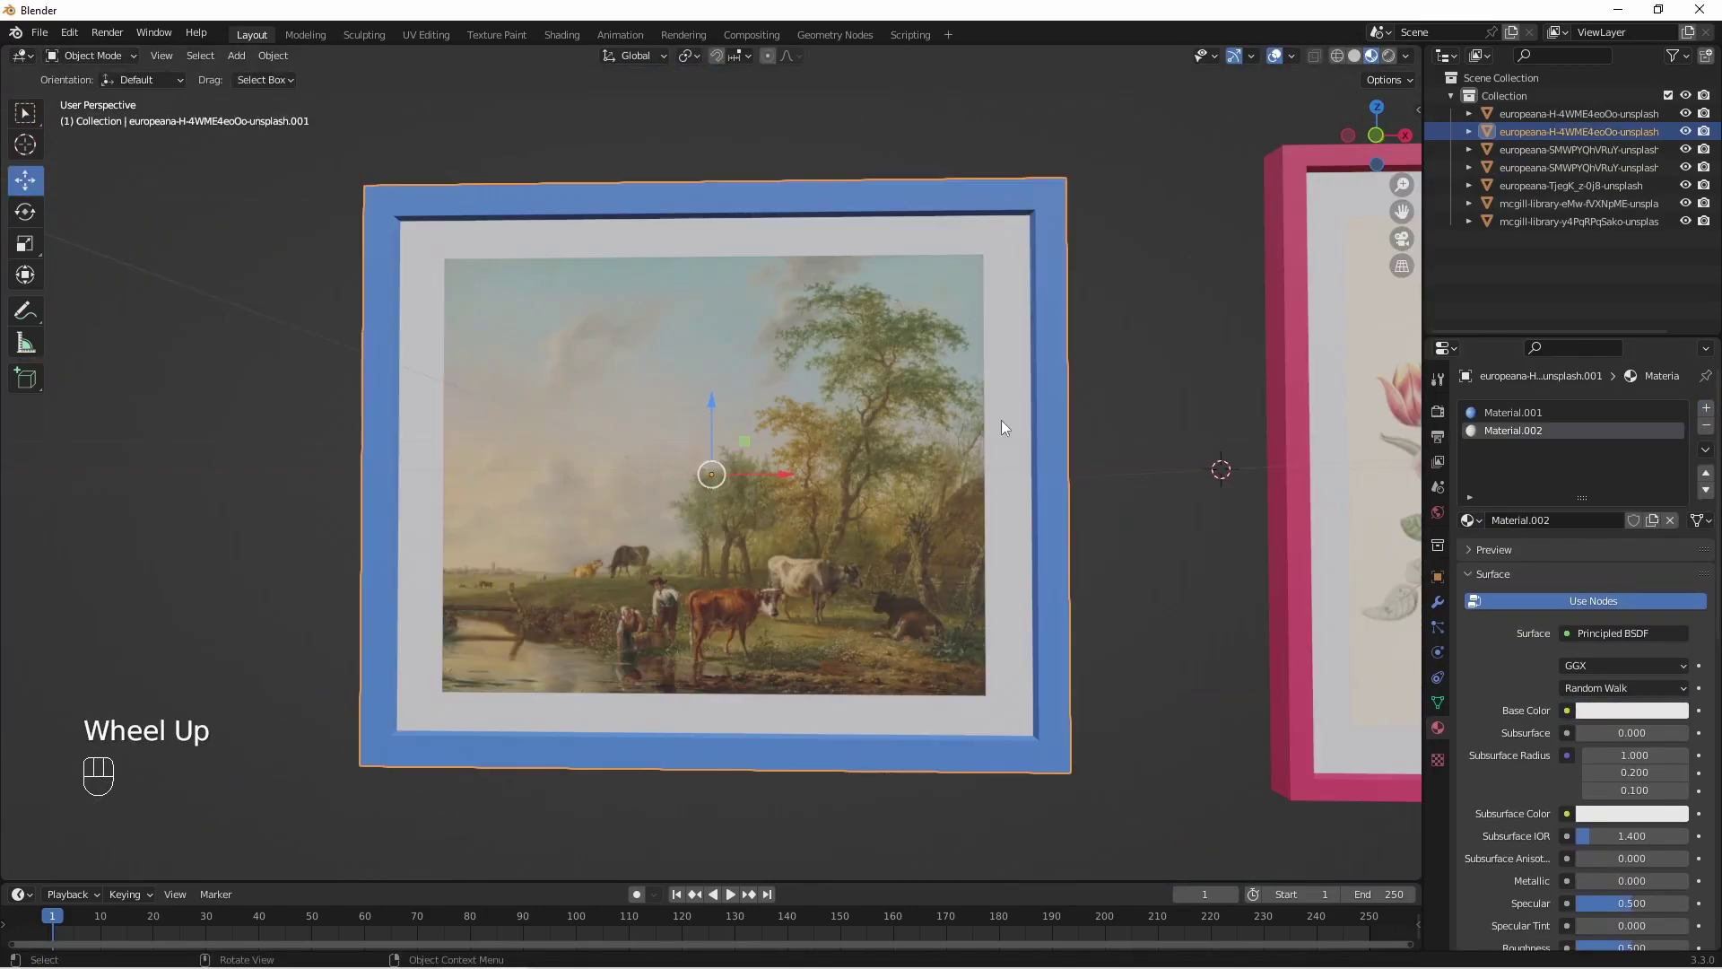
mouse_move(1002, 421)
middle_mouse_down()
mouse_move(977, 446)
mouse_move(968, 427)
middle_mouse_up()
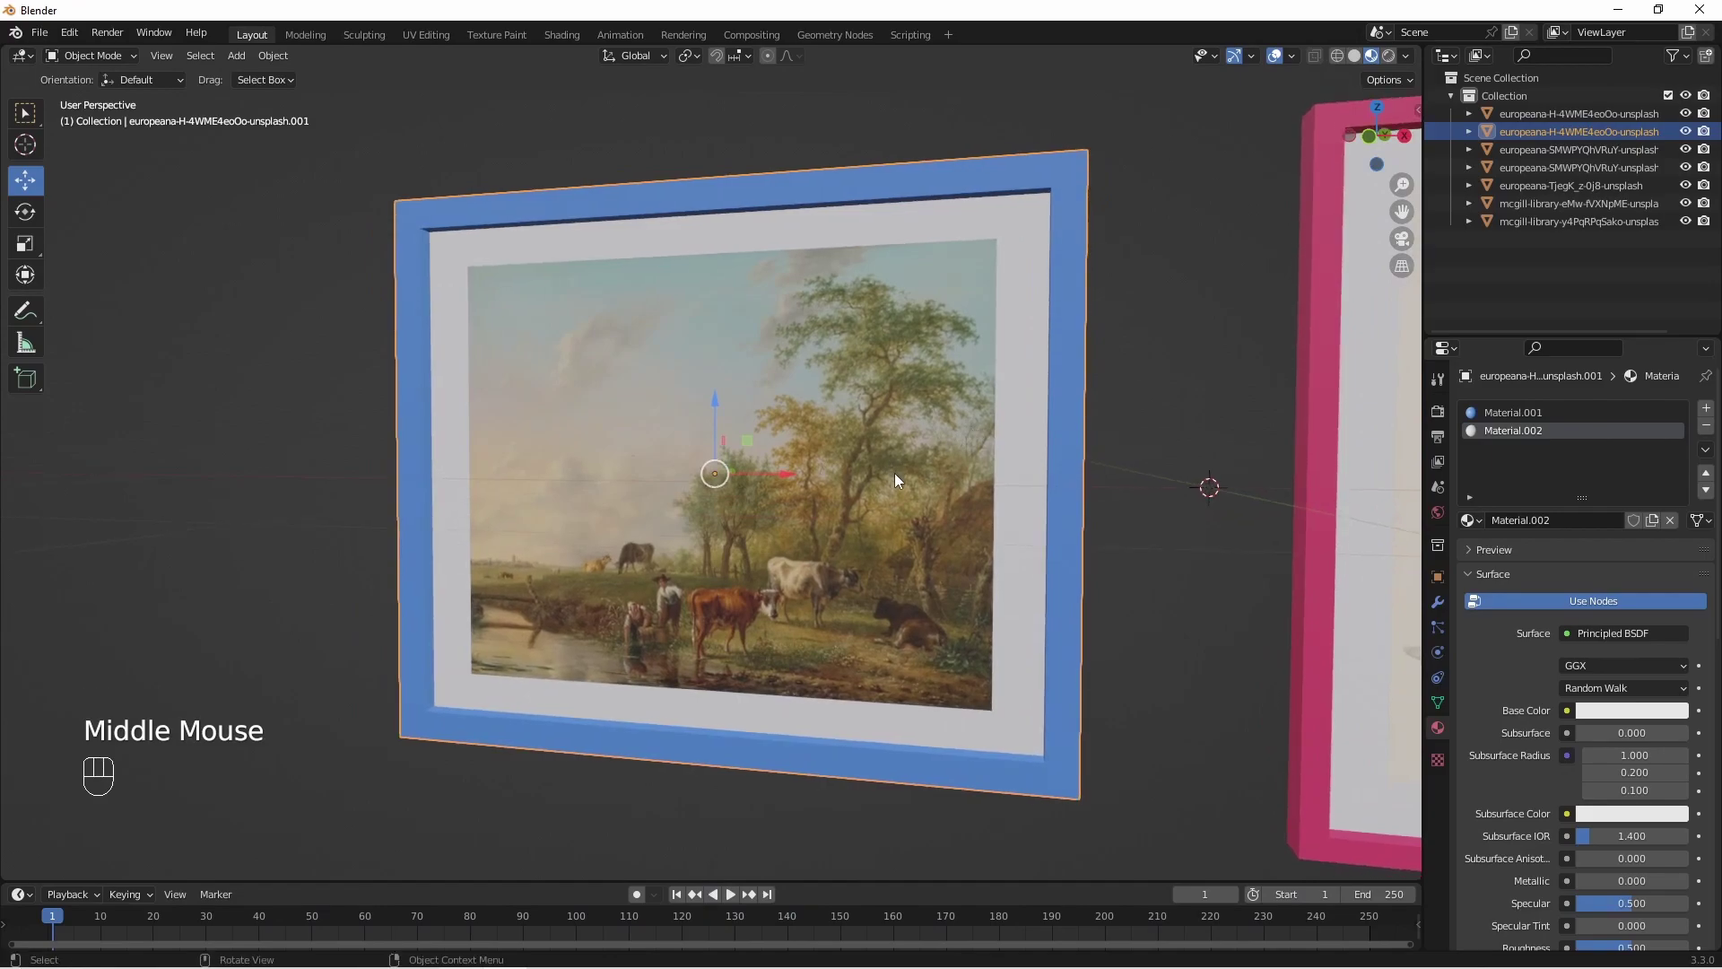
scroll(923, 492, "up", 2)
mouse_move(938, 476)
middle_mouse_down()
mouse_move(852, 535)
mouse_move(761, 445)
middle_mouse_up()
left_click(802, 457)
left_click_drag(773, 449, 27, 628)
Inset the white backing face inside the blue frame and extrude the inner face slightly inward to create a stepped mat.
left_click(960, 481)
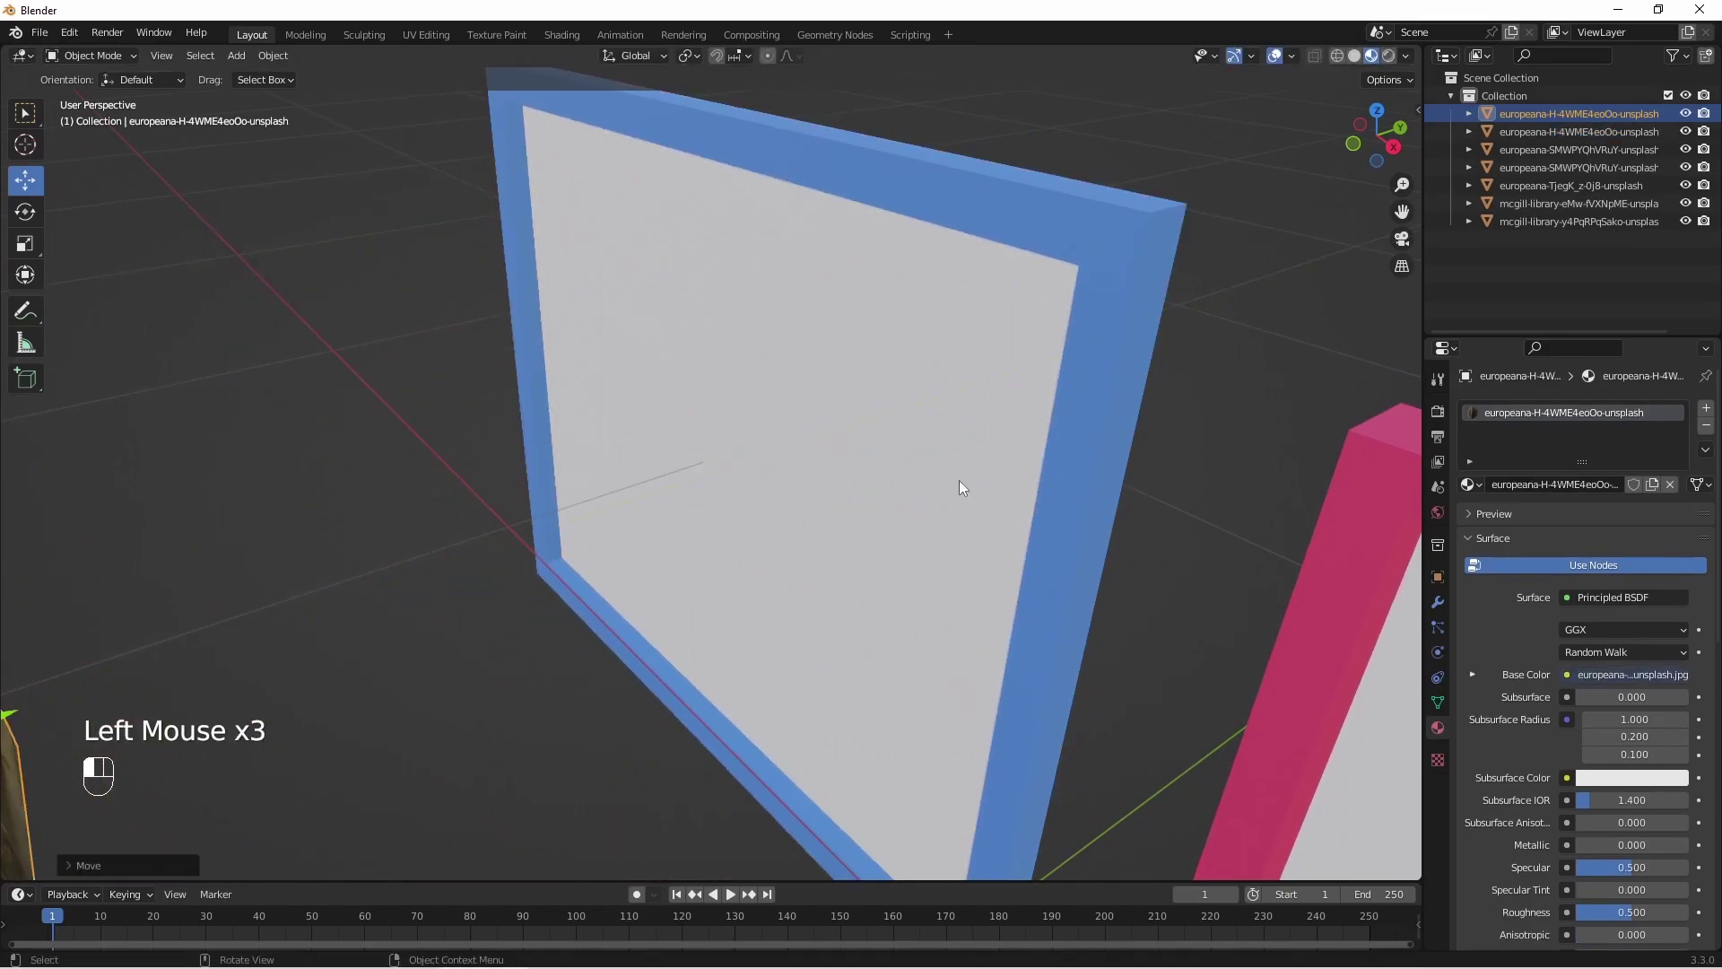
scroll(892, 436, "up", 1)
key("Tab")
middle_click_drag(904, 428, 993, 379)
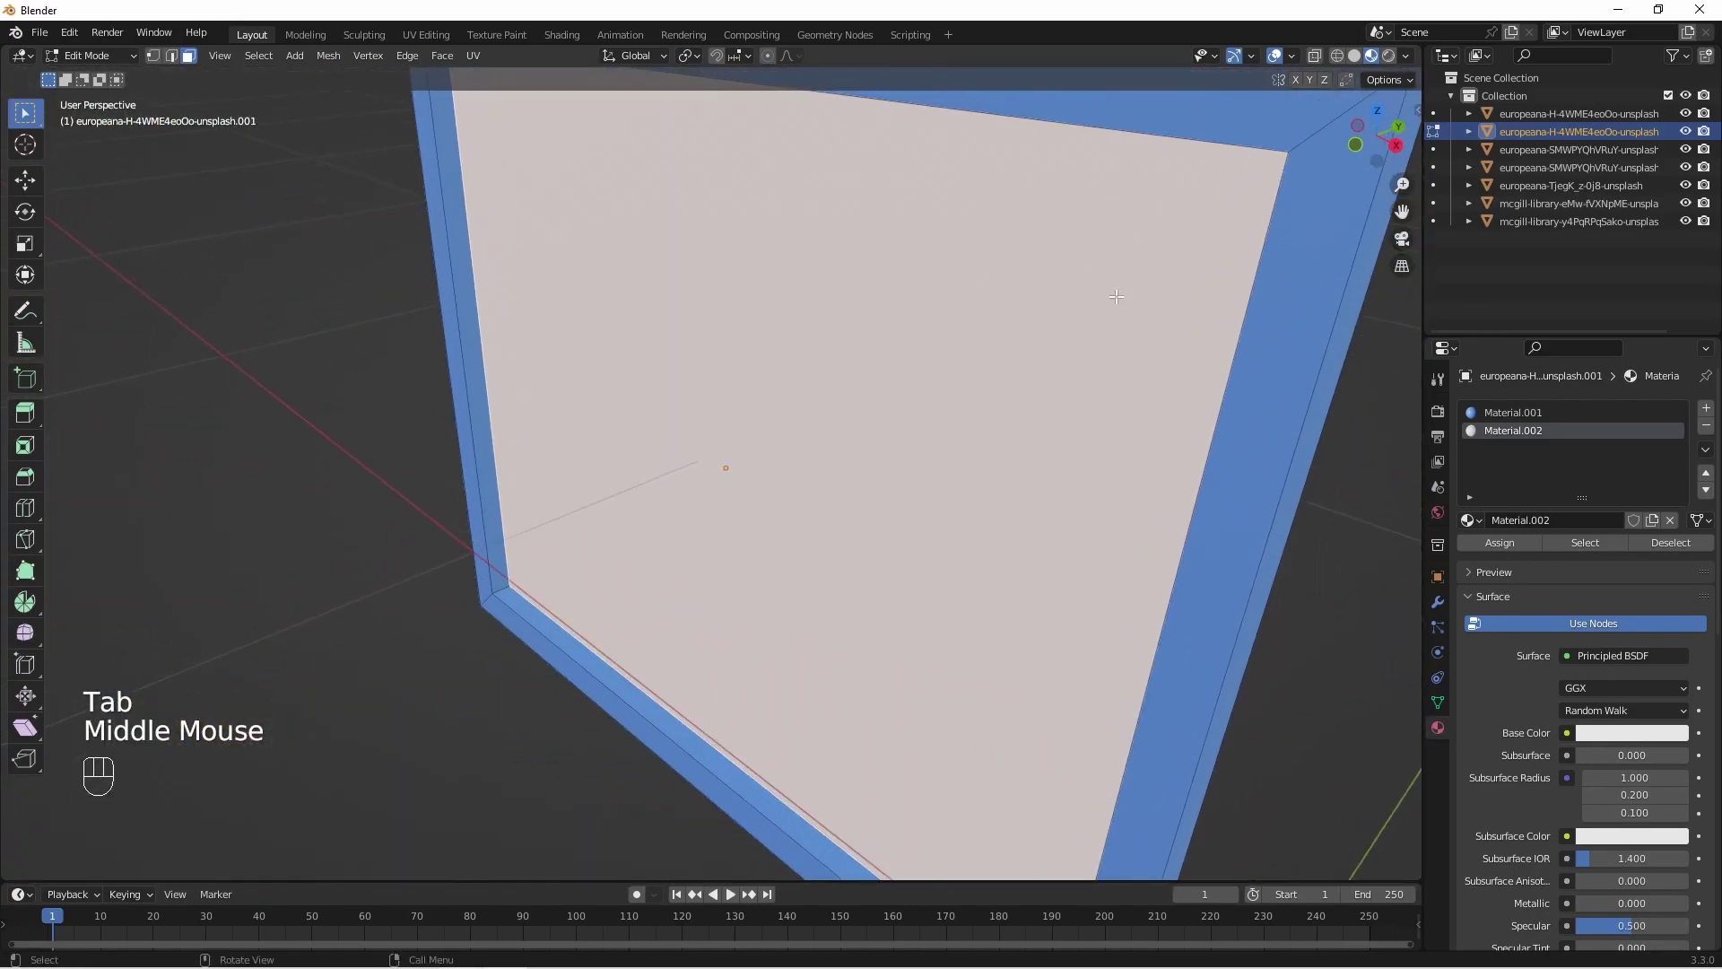
key("i")
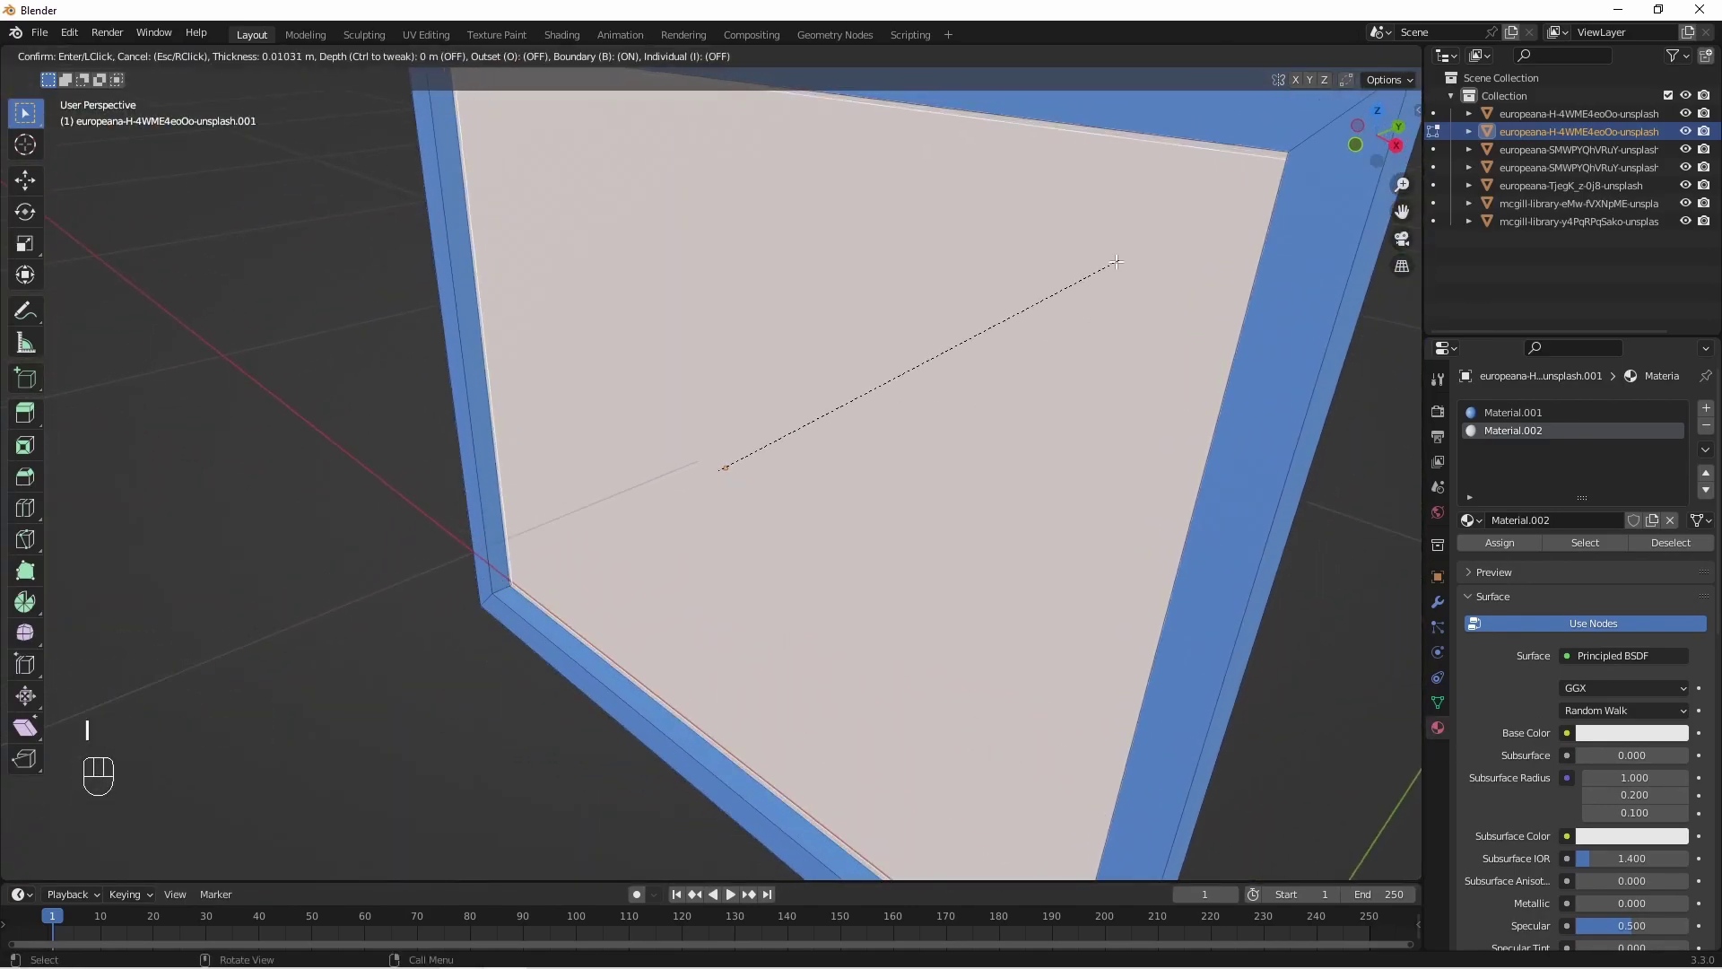
left_click(1058, 323)
middle_click_drag(1058, 323, 1062, 333)
key("e")
left_click(1049, 336)
key("Tab")
Add two loop cuts around the blue frame's front border, one at mid-width and one closer to the outer edge.
scroll(933, 588, "down", 4)
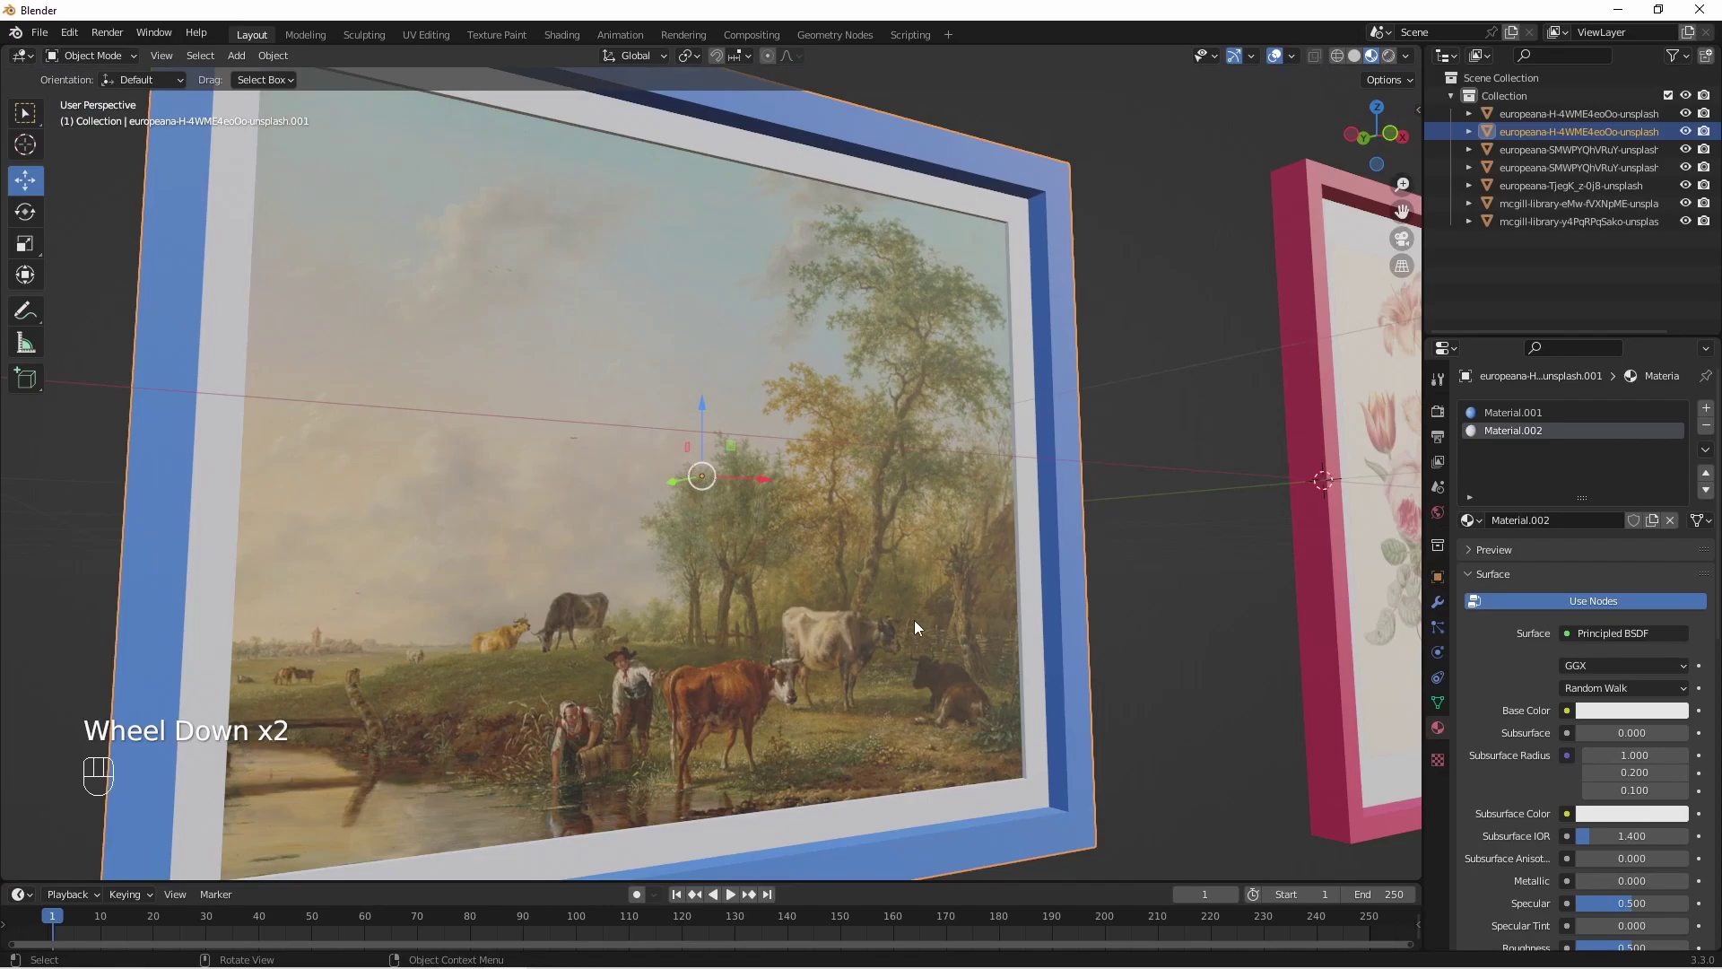
scroll(897, 624, "down", 1)
mouse_move(870, 628)
middle_mouse_down()
mouse_move(768, 639)
mouse_move(349, 423)
middle_mouse_up()
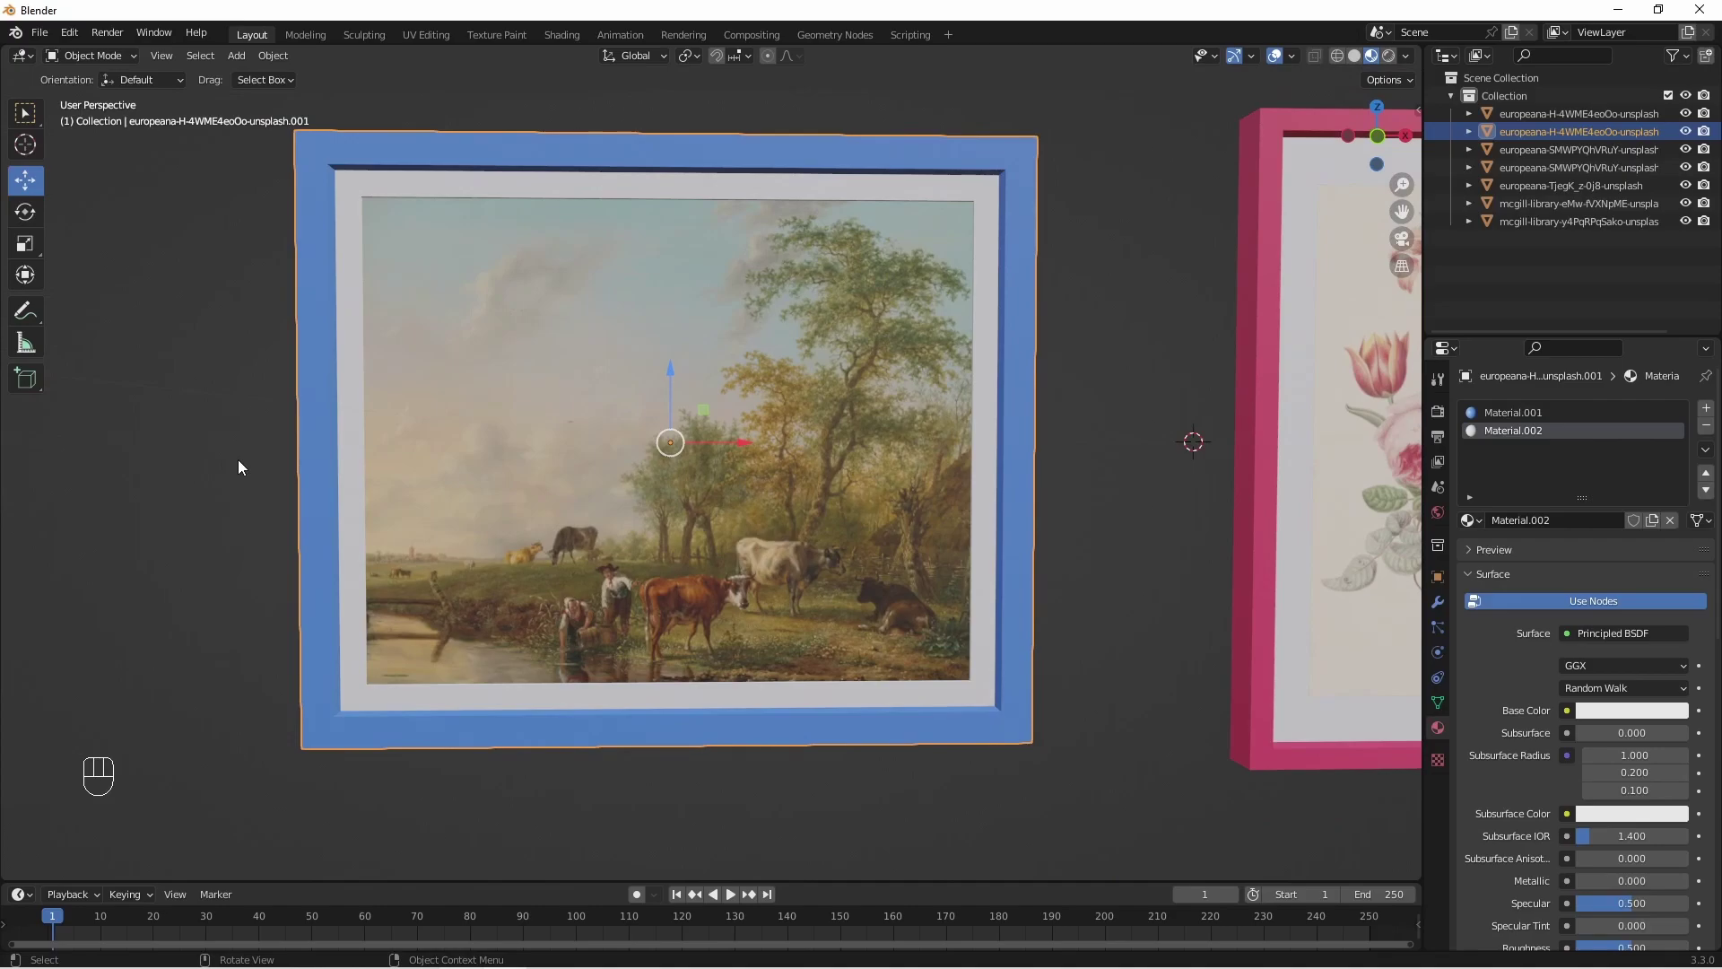
key("Tab")
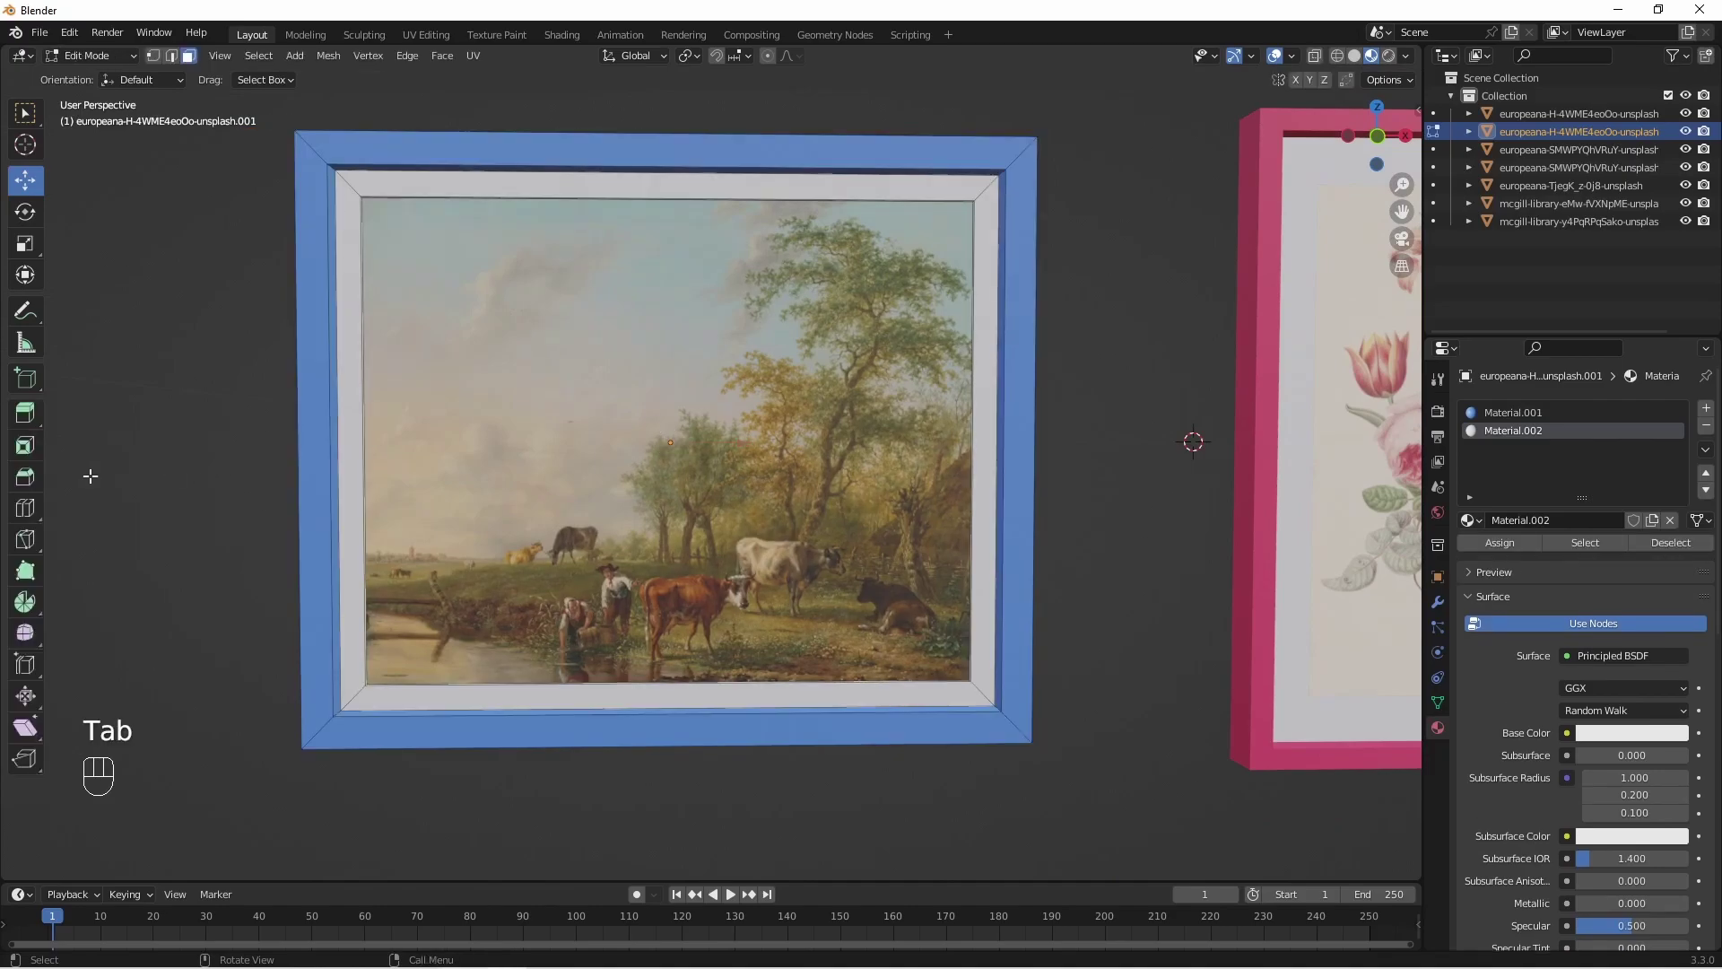
left_click(22, 513)
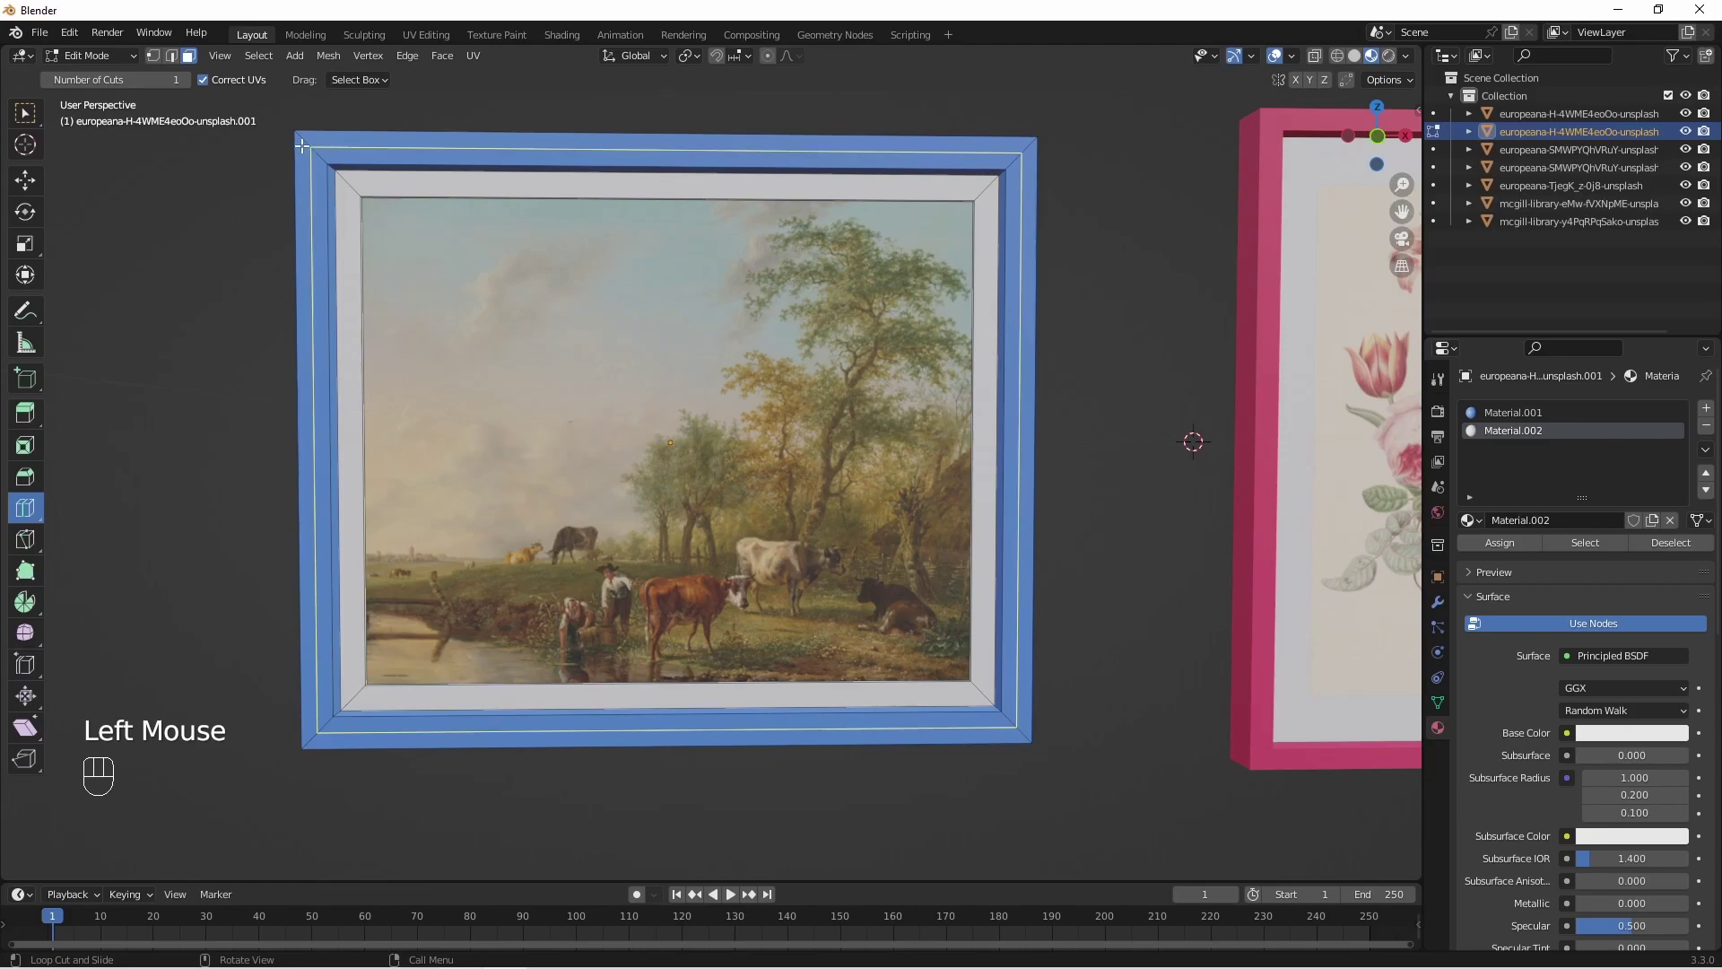
left_click(303, 145)
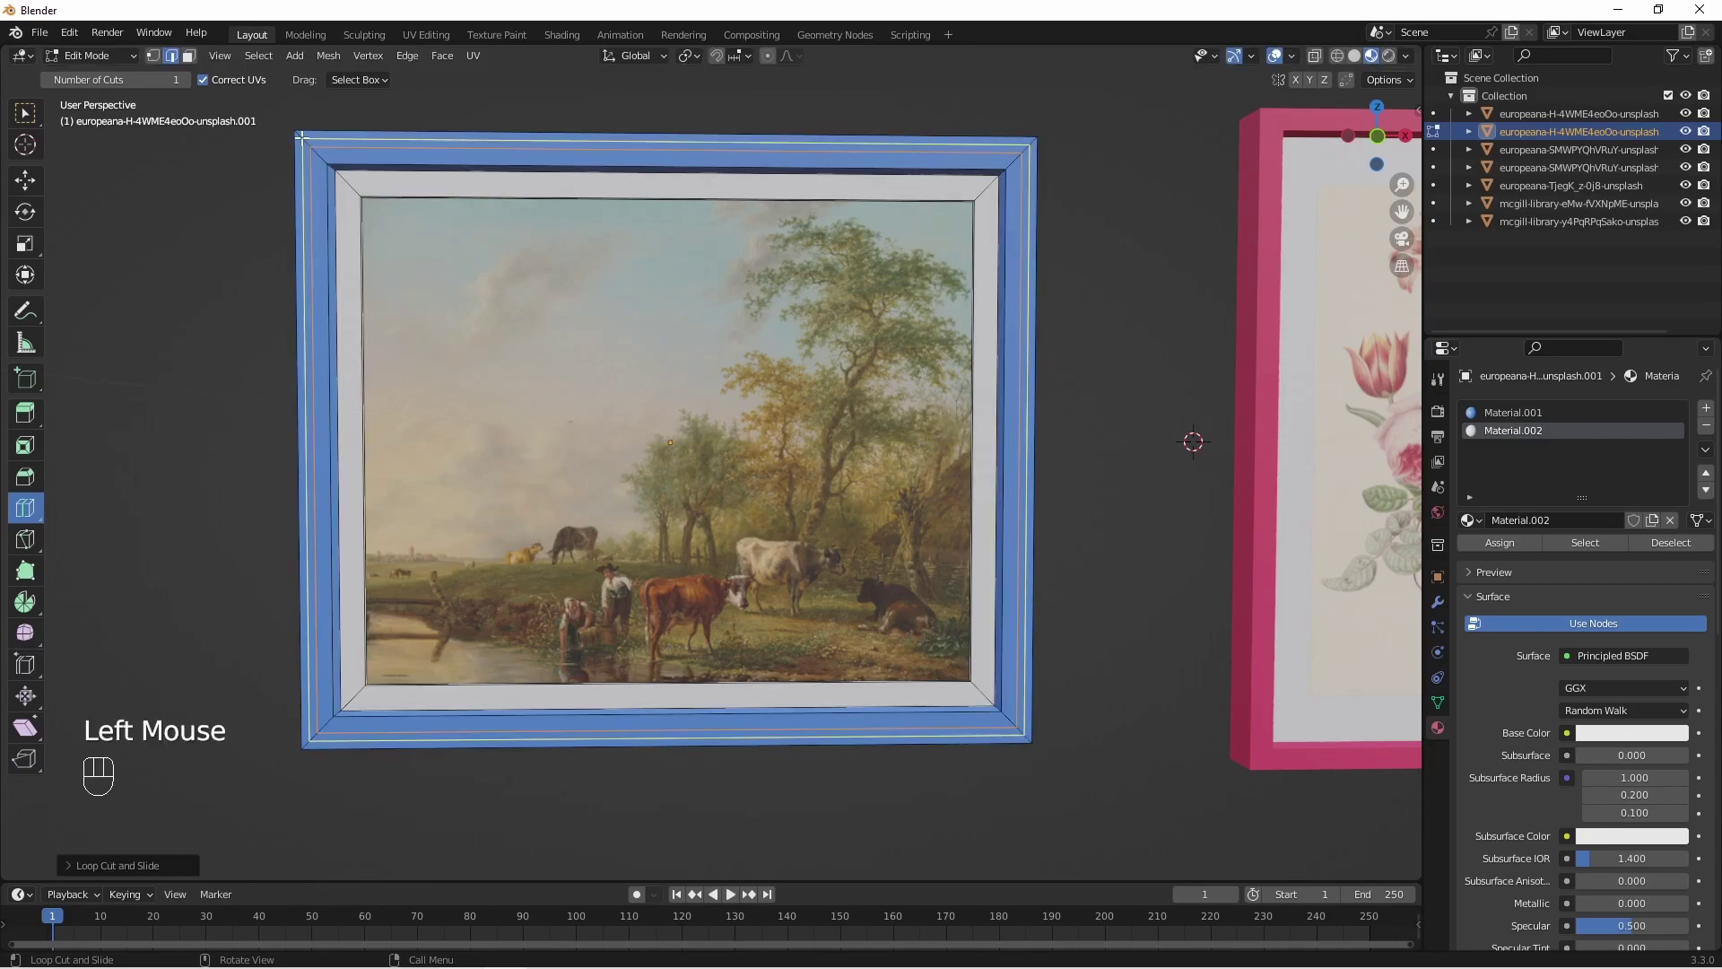
left_click(305, 140)
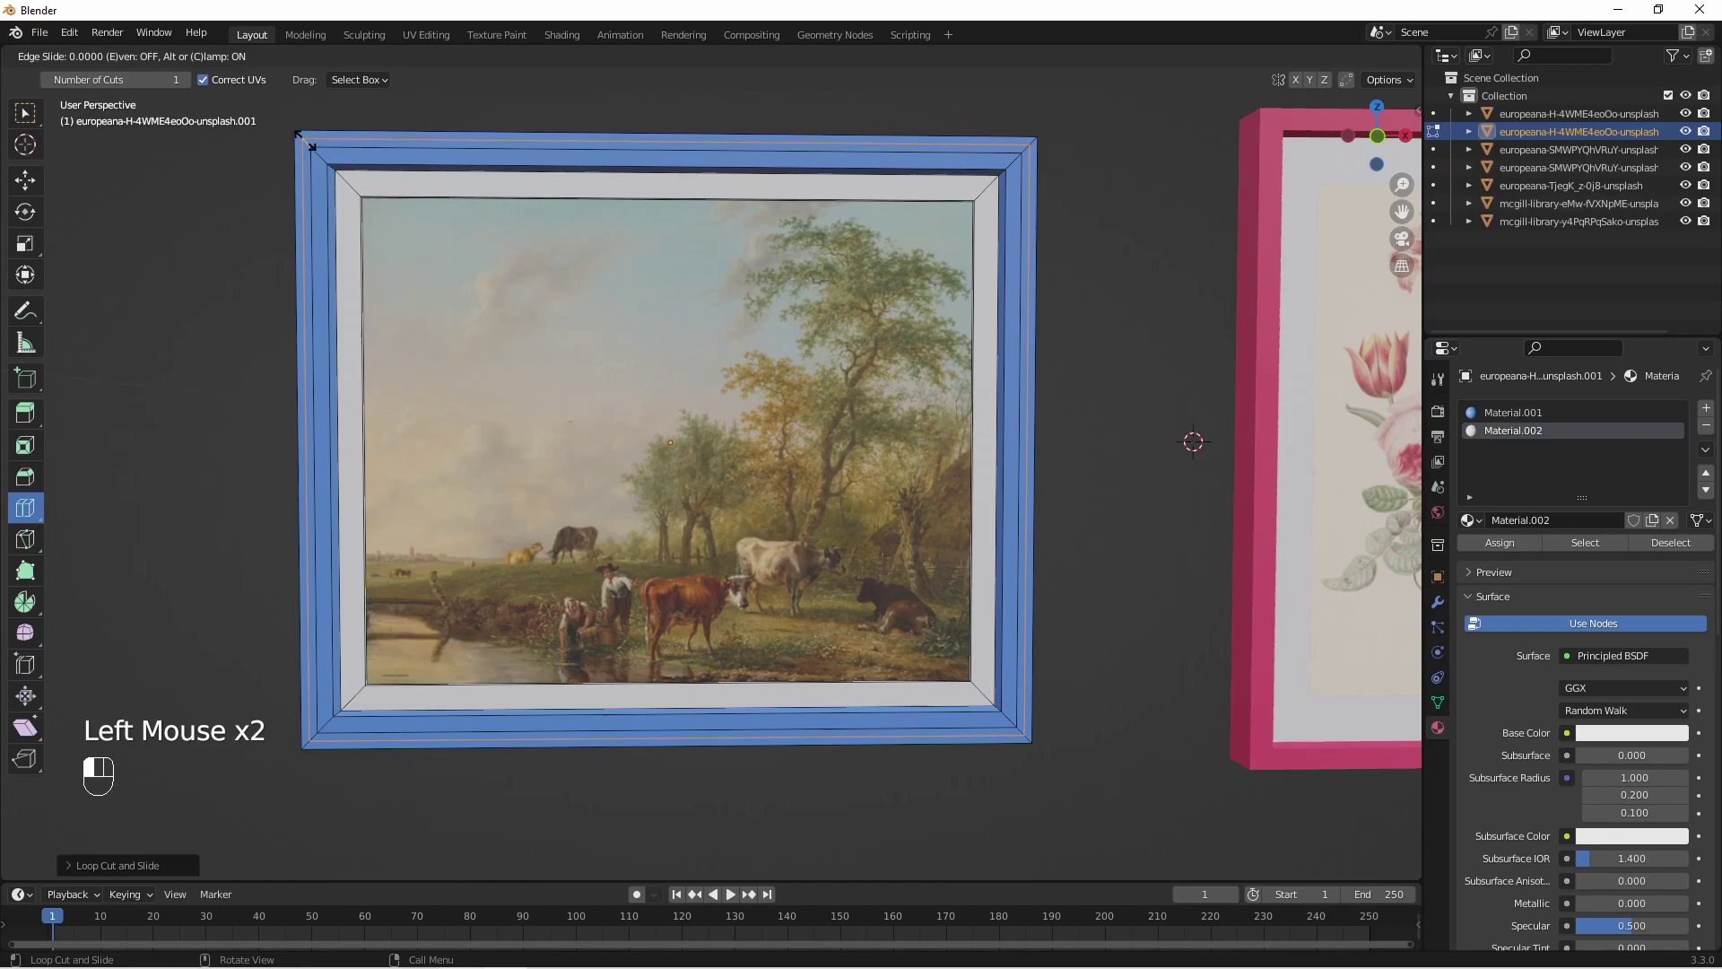
left_click_drag(305, 141, 305, 140)
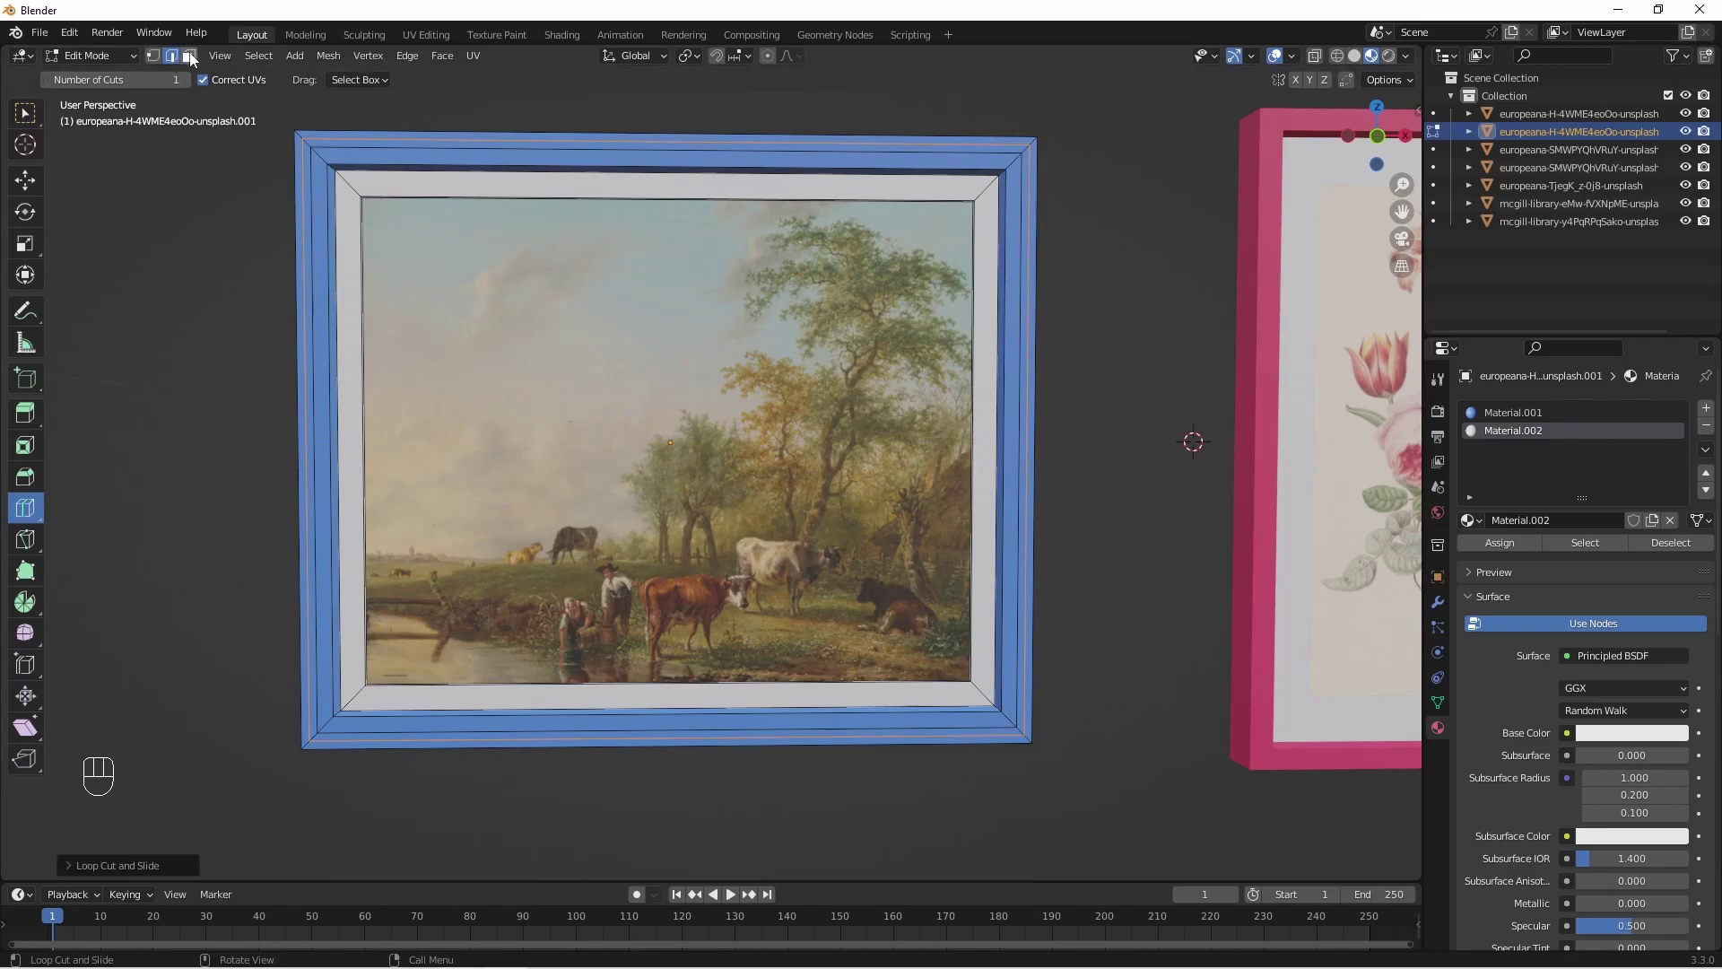
Select the narrow faces between the two loop cuts on all four sides of the blue frame and extrude them slightly inward as a groove.
left_click(30, 183)
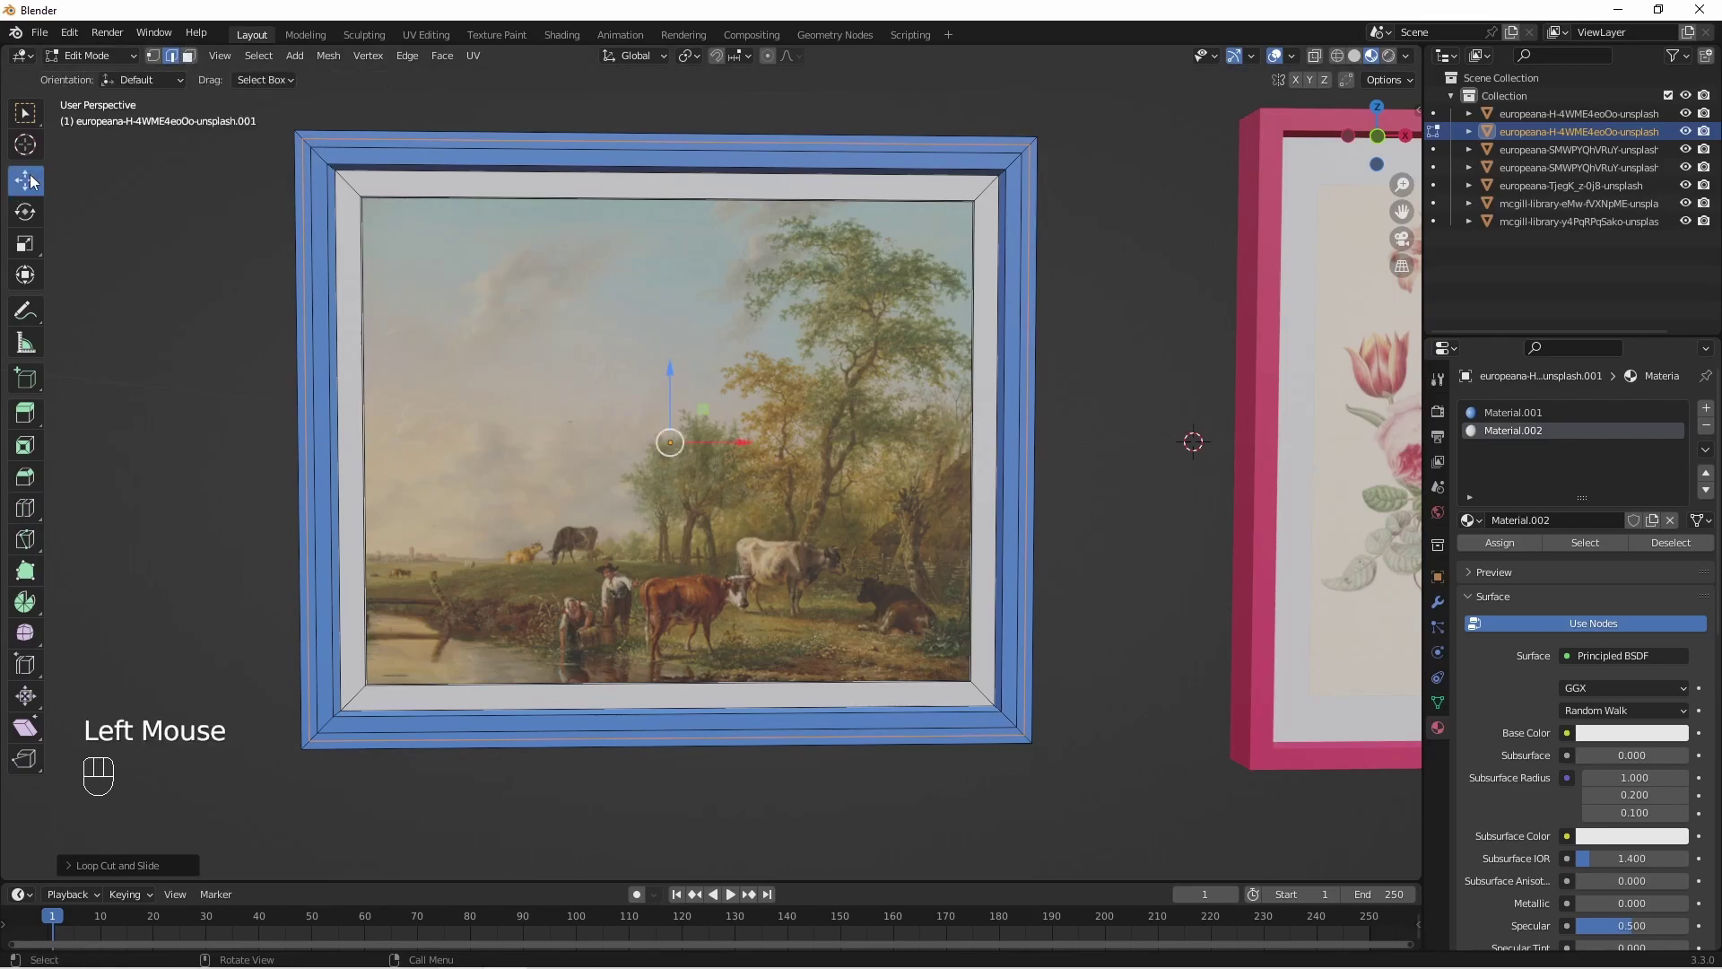
left_click(188, 56)
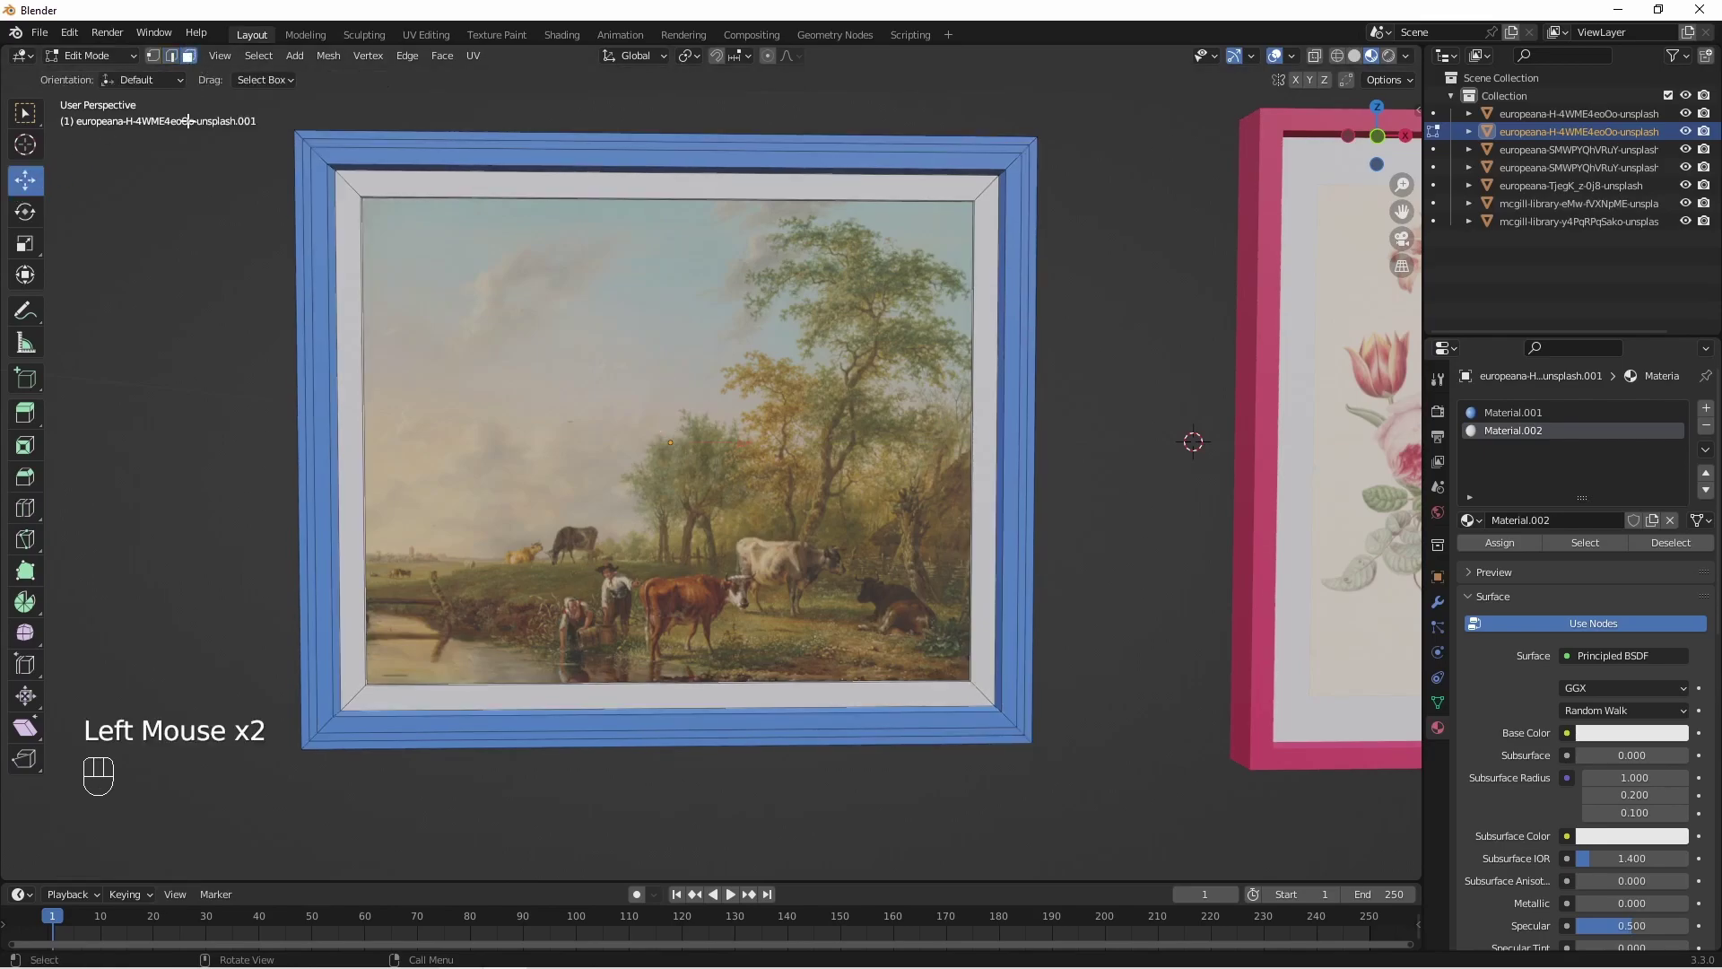
left_click(309, 234)
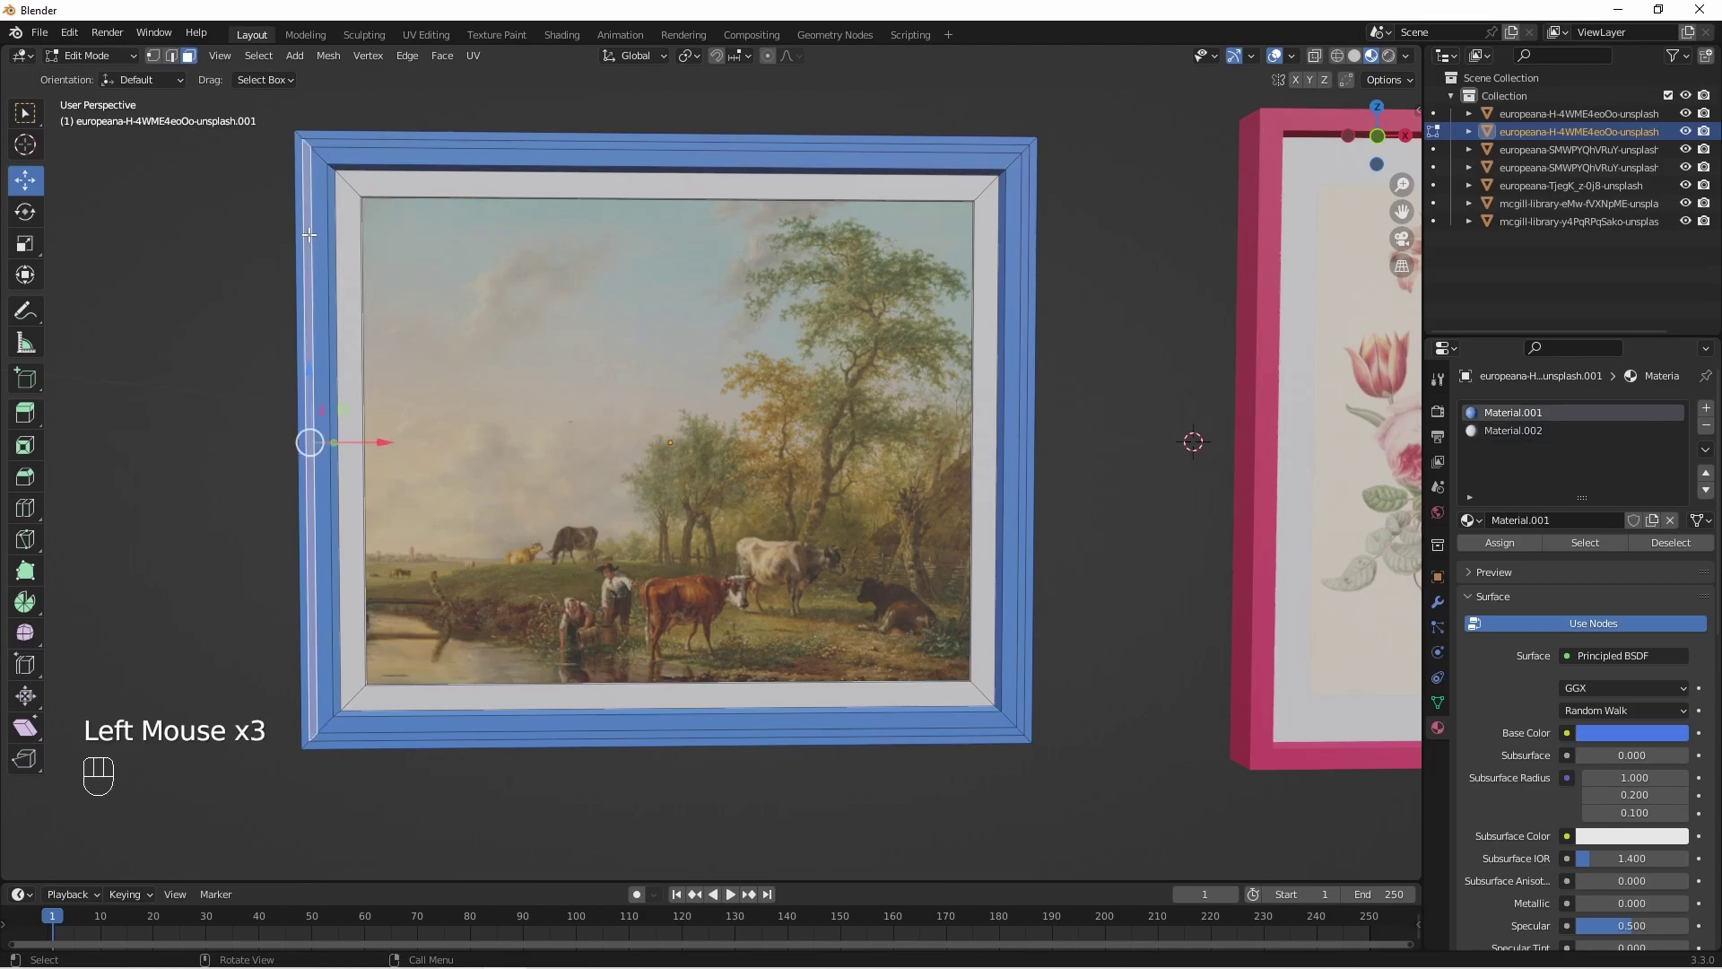
left_click(426, 145, "shift")
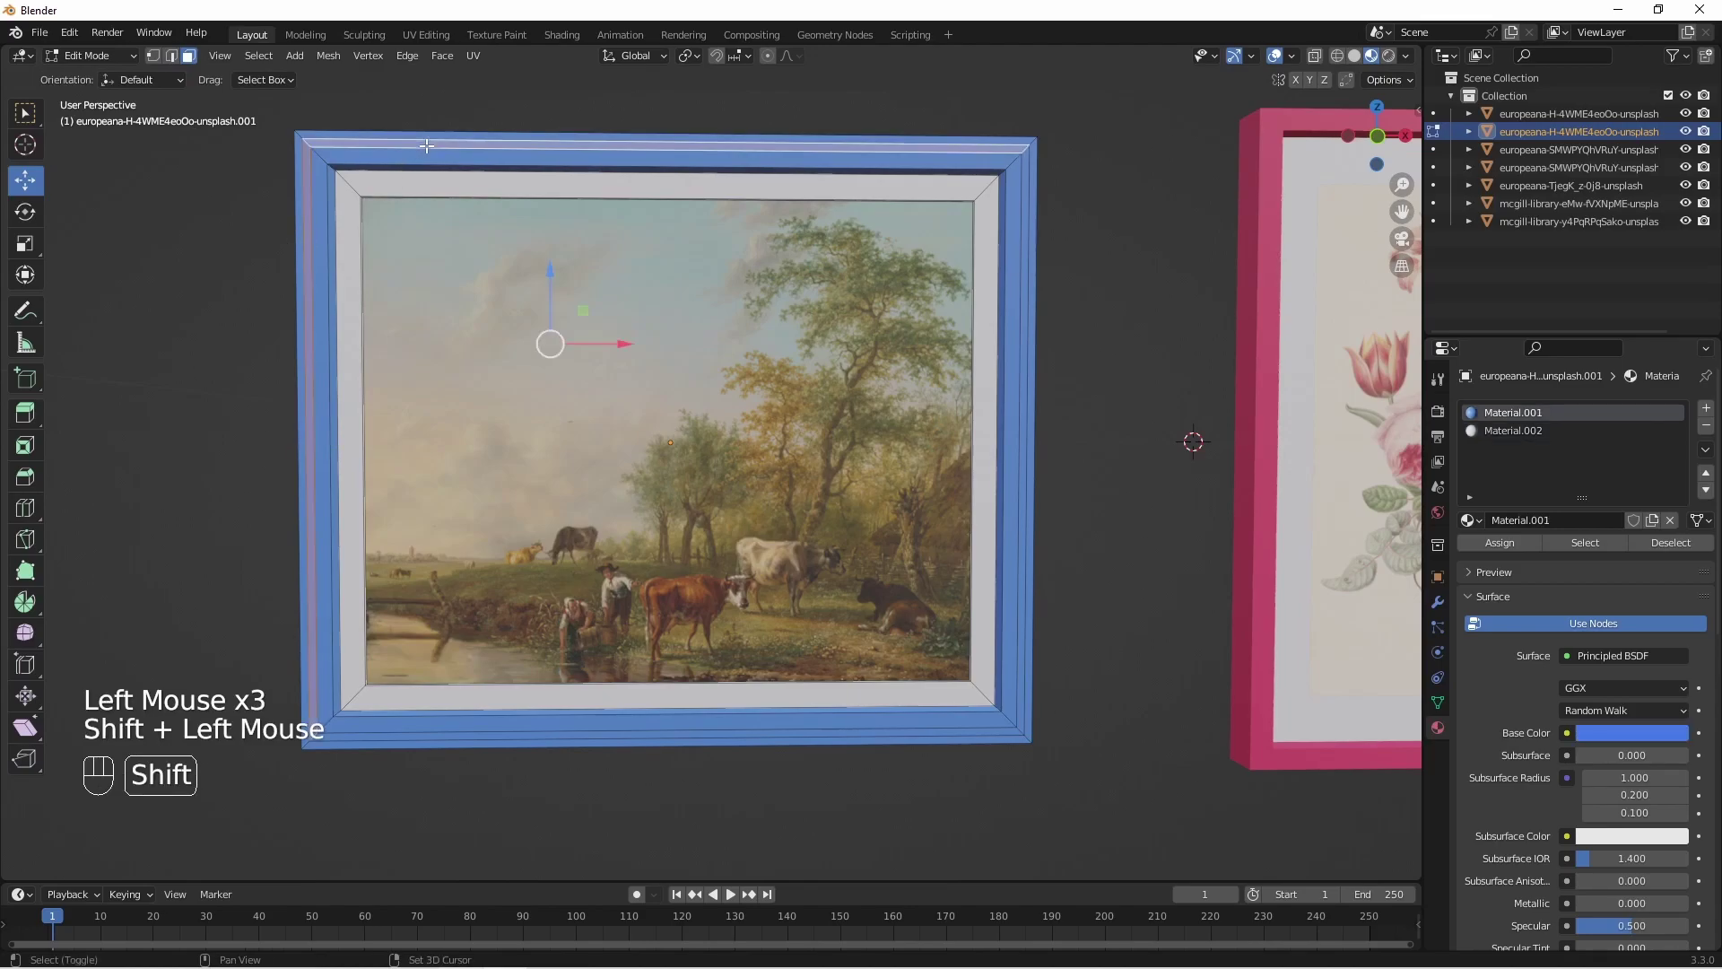
left_click(1031, 302, "shift")
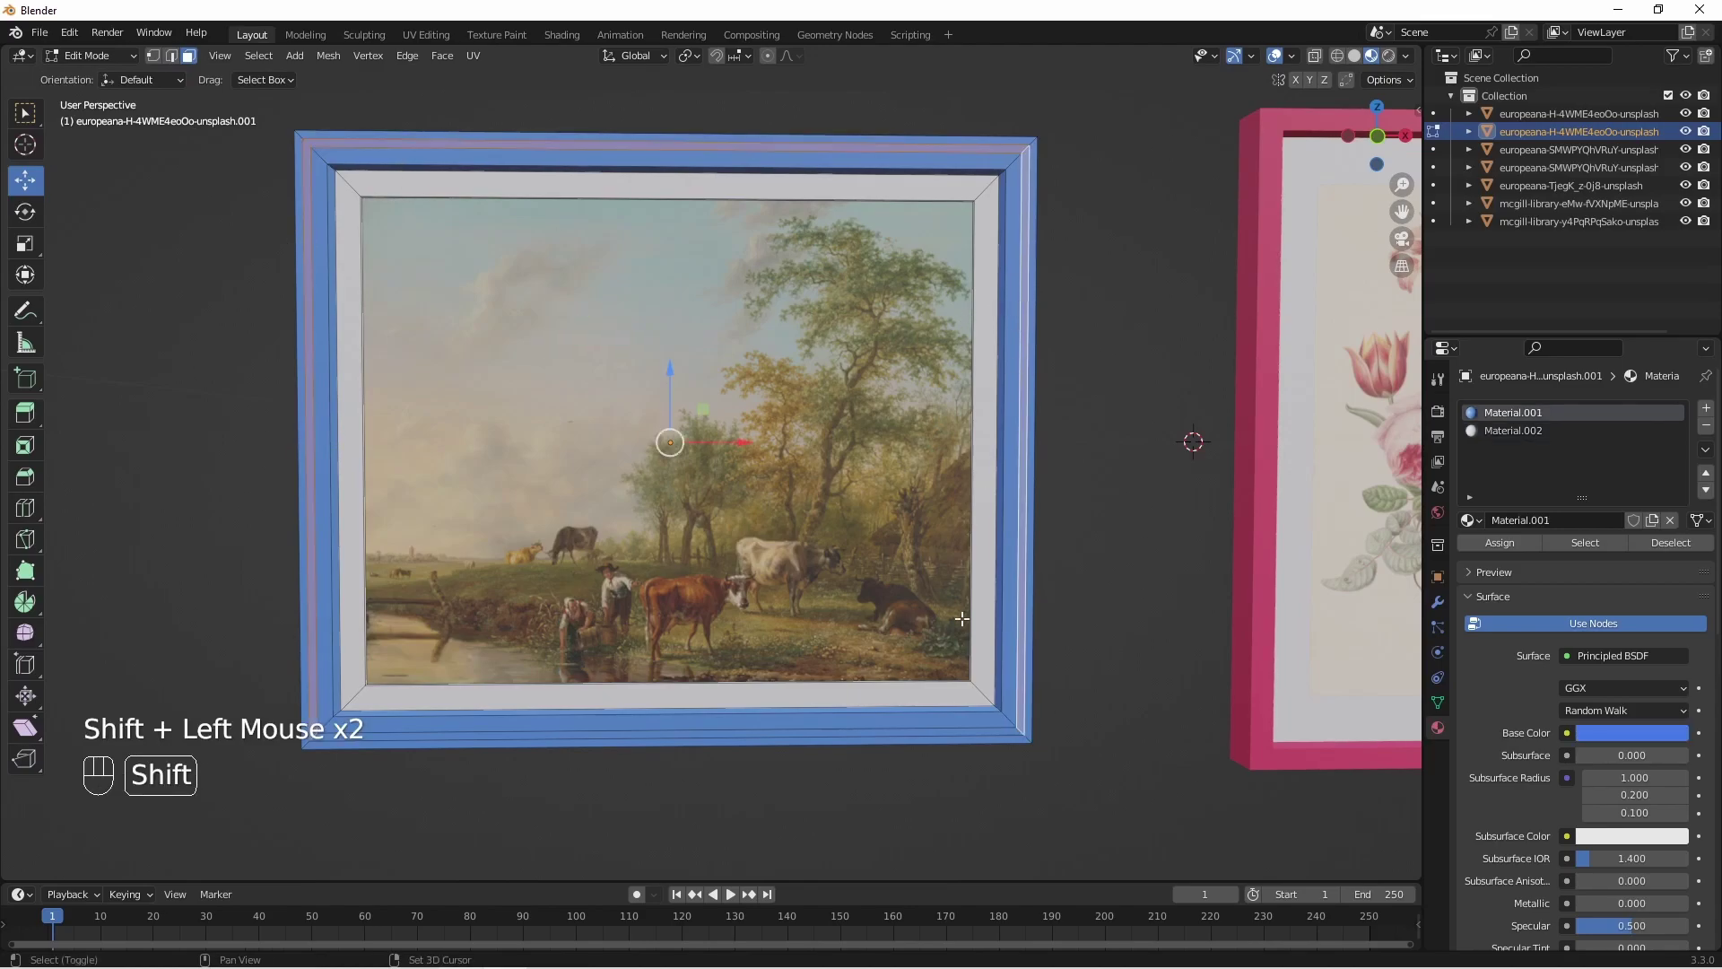
left_click(870, 734, "shift")
middle_click_drag(756, 485, 627, 531)
key("e")
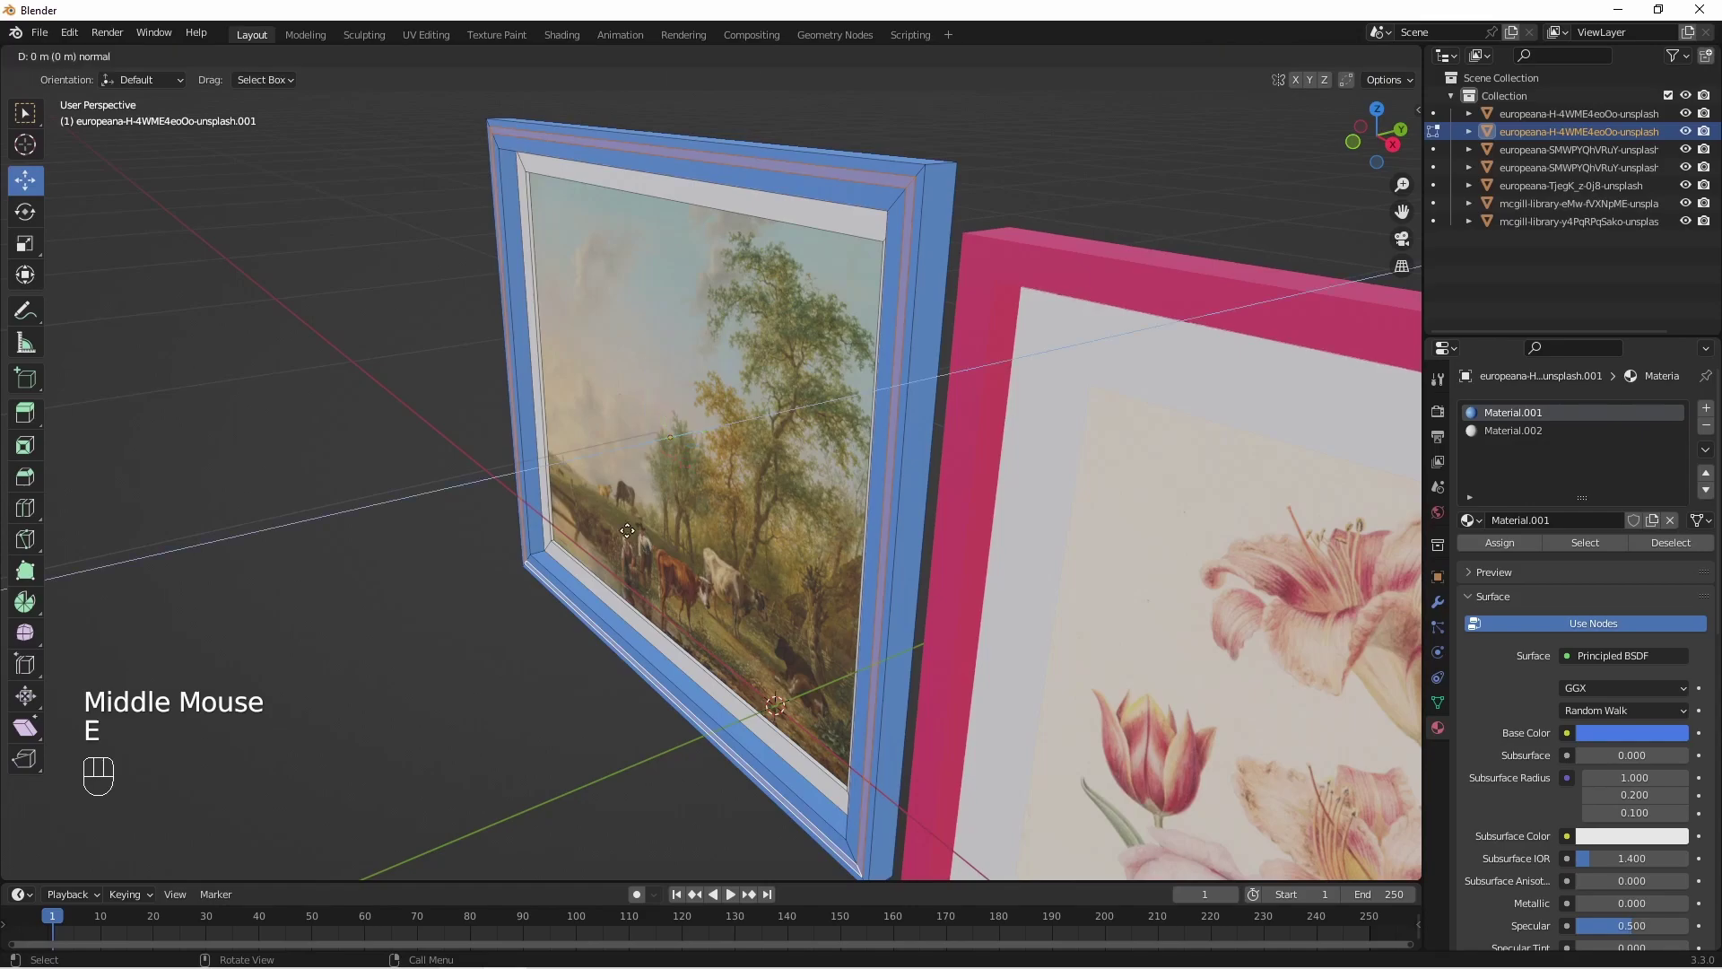
left_click(636, 524)
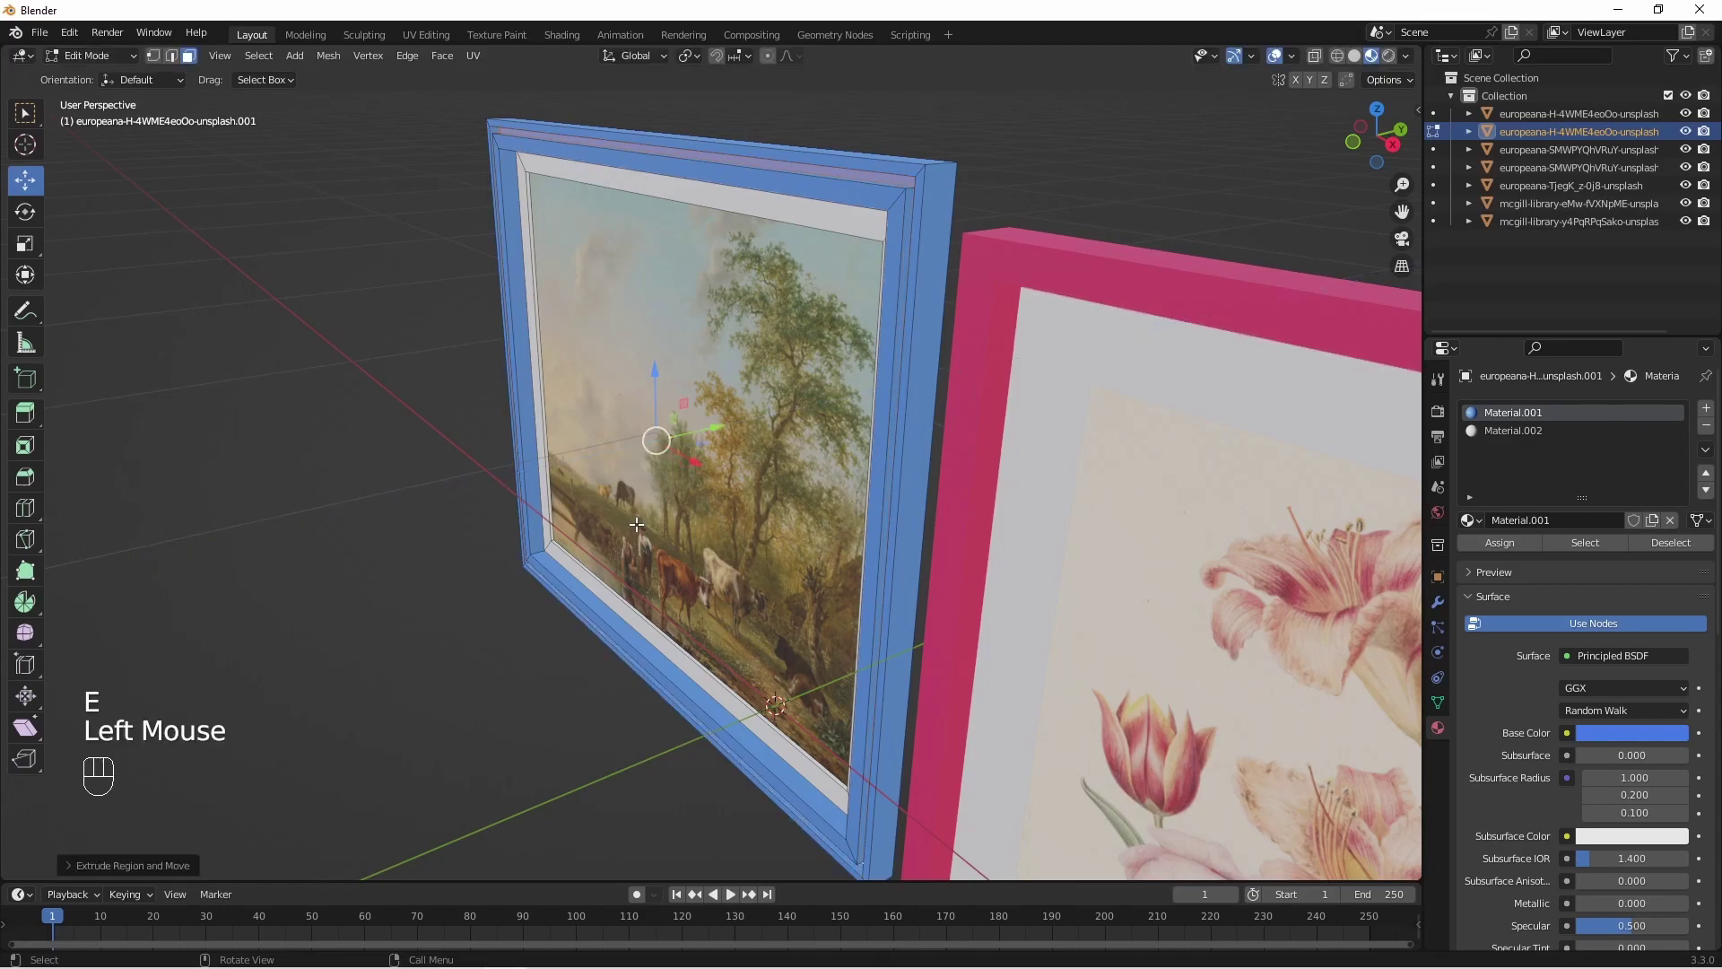
mouse_move(368, 497)
middle_mouse_down()
mouse_move(541, 408)
mouse_move(469, 469)
mouse_move(503, 503)
mouse_move(468, 532)
mouse_move(343, 451)
mouse_move(330, 475)
mouse_move(359, 495)
middle_mouse_up()
key("Tab")
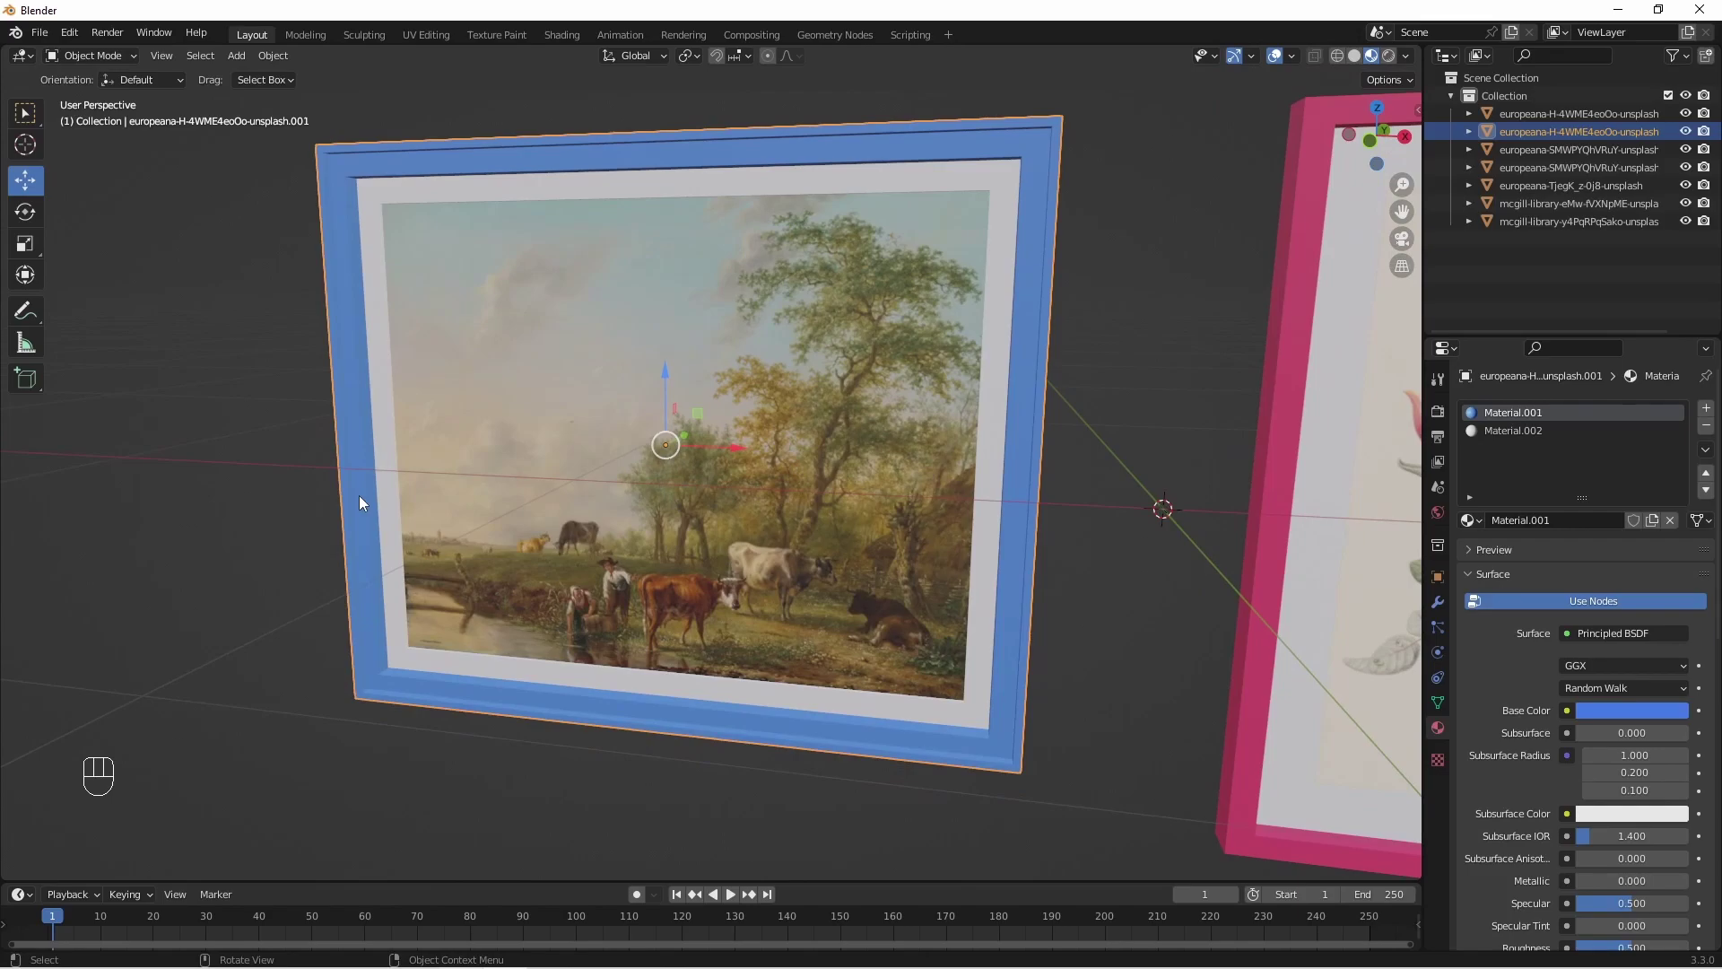
Duplicate the cow landscape picture plane, place the copy slightly forward along the Y axis, and remove the copy's picture material.
middle_click_drag(219, 488, 332, 468)
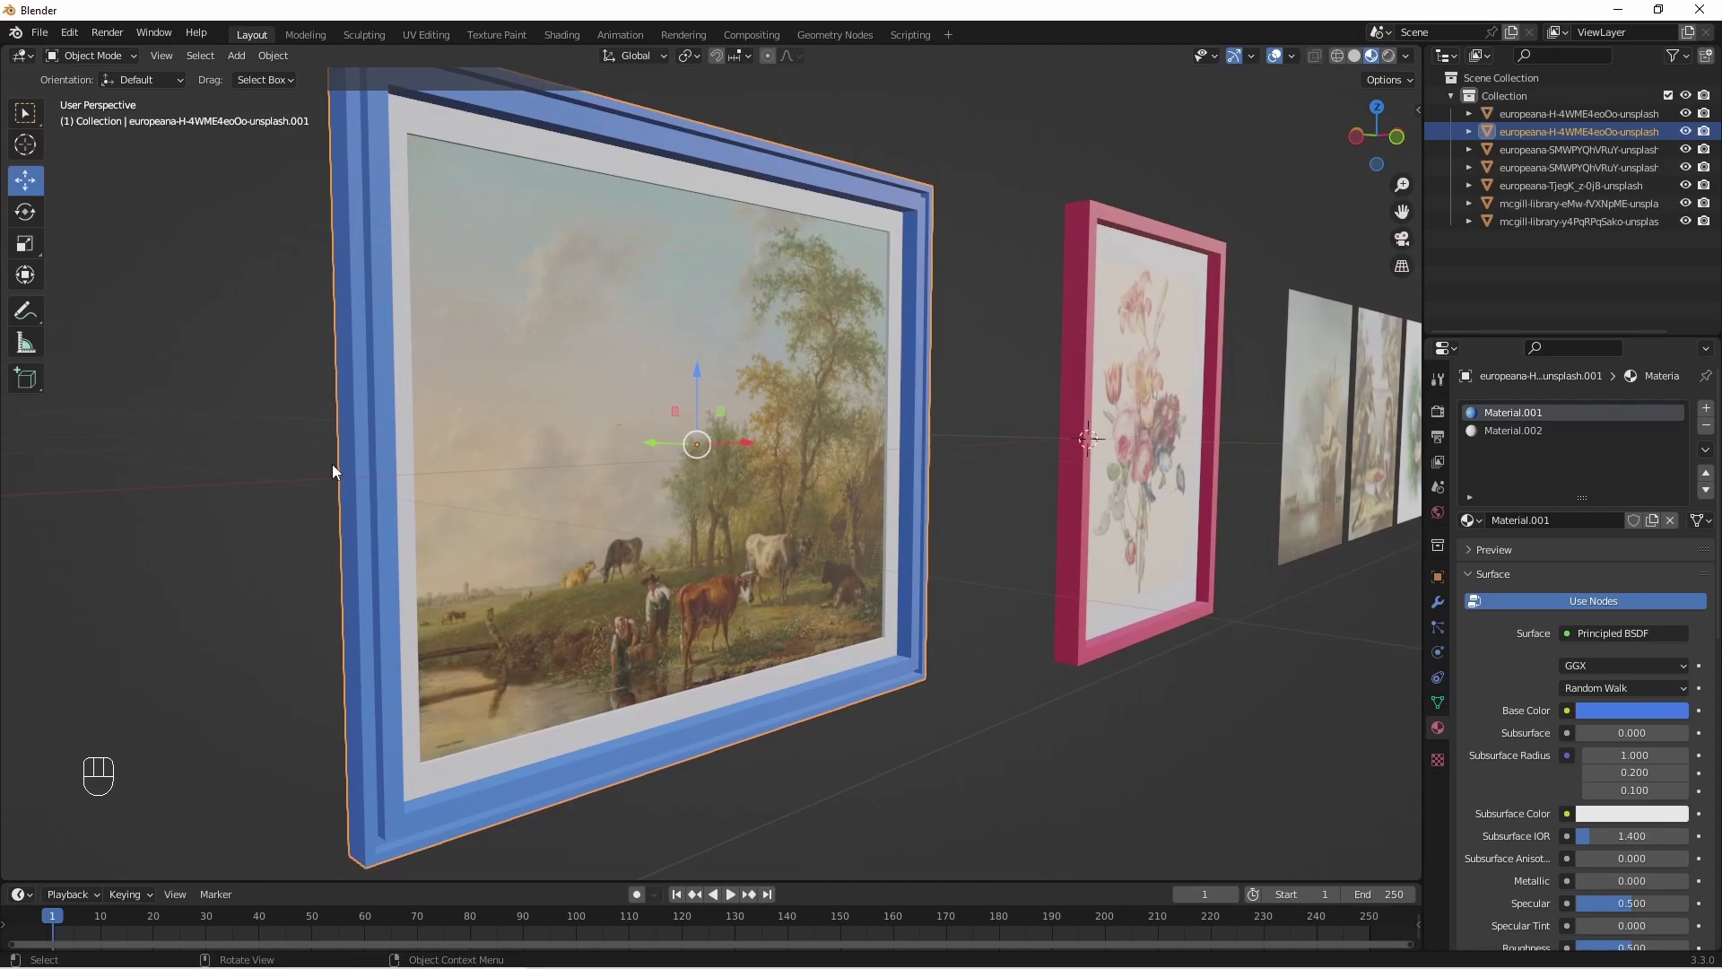
middle_click_drag(1002, 520, 829, 527)
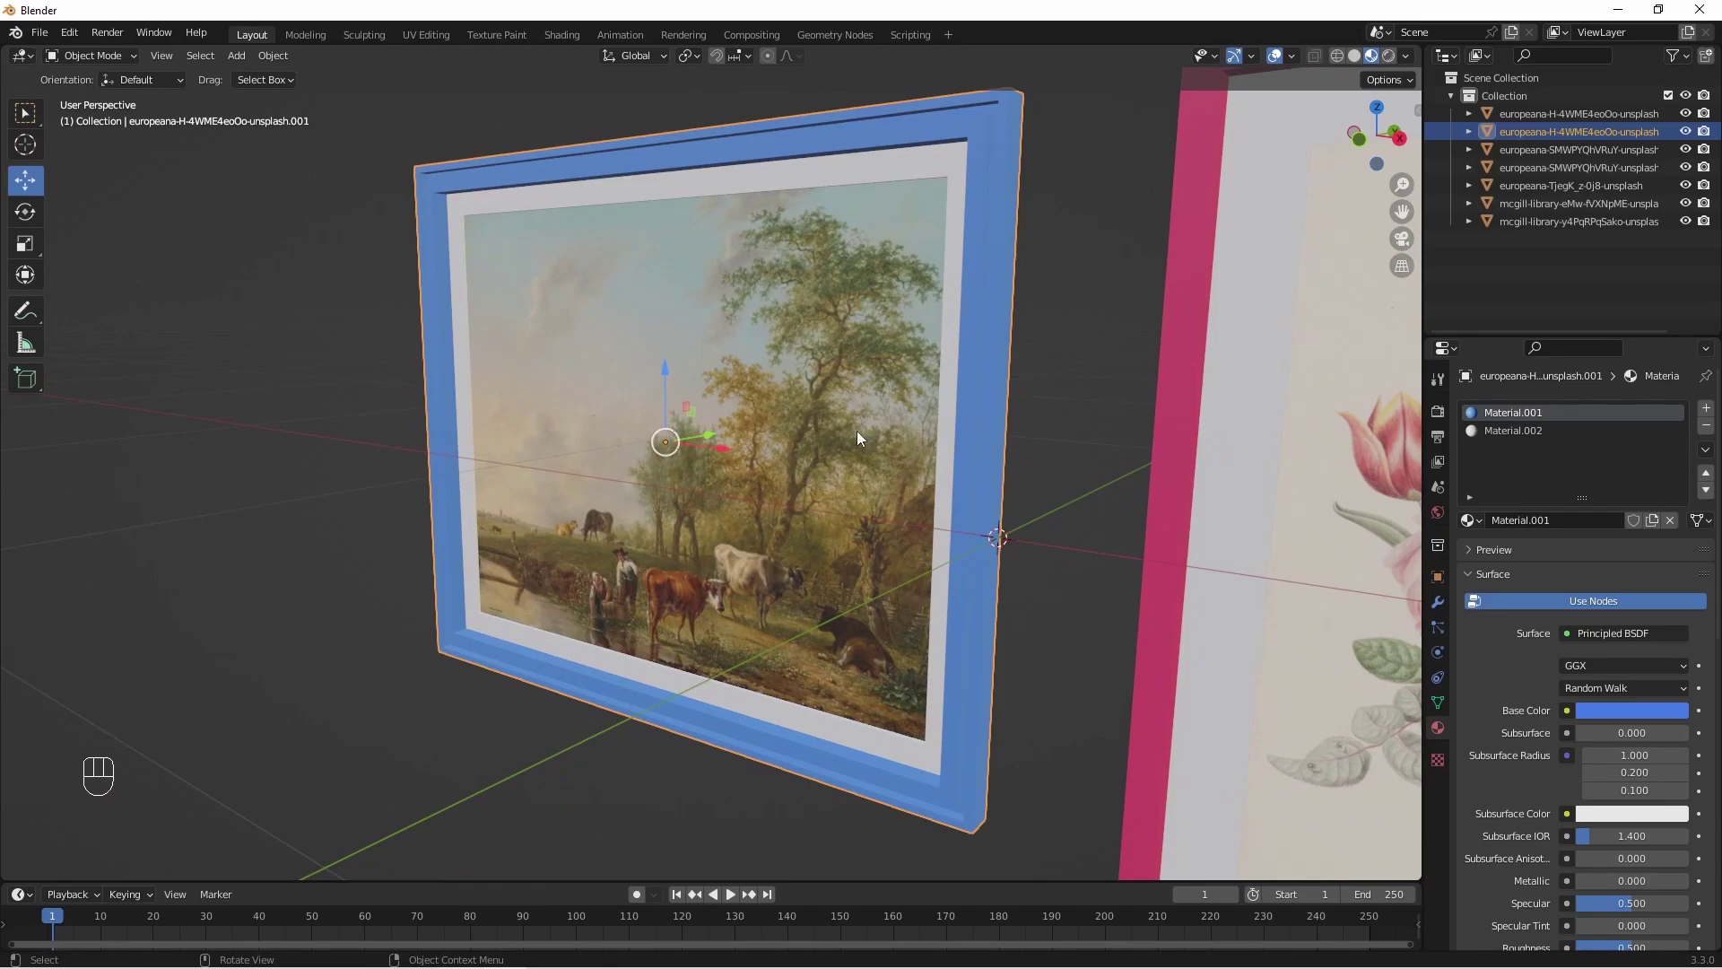
middle_click_drag(980, 466, 956, 513)
left_click(786, 416)
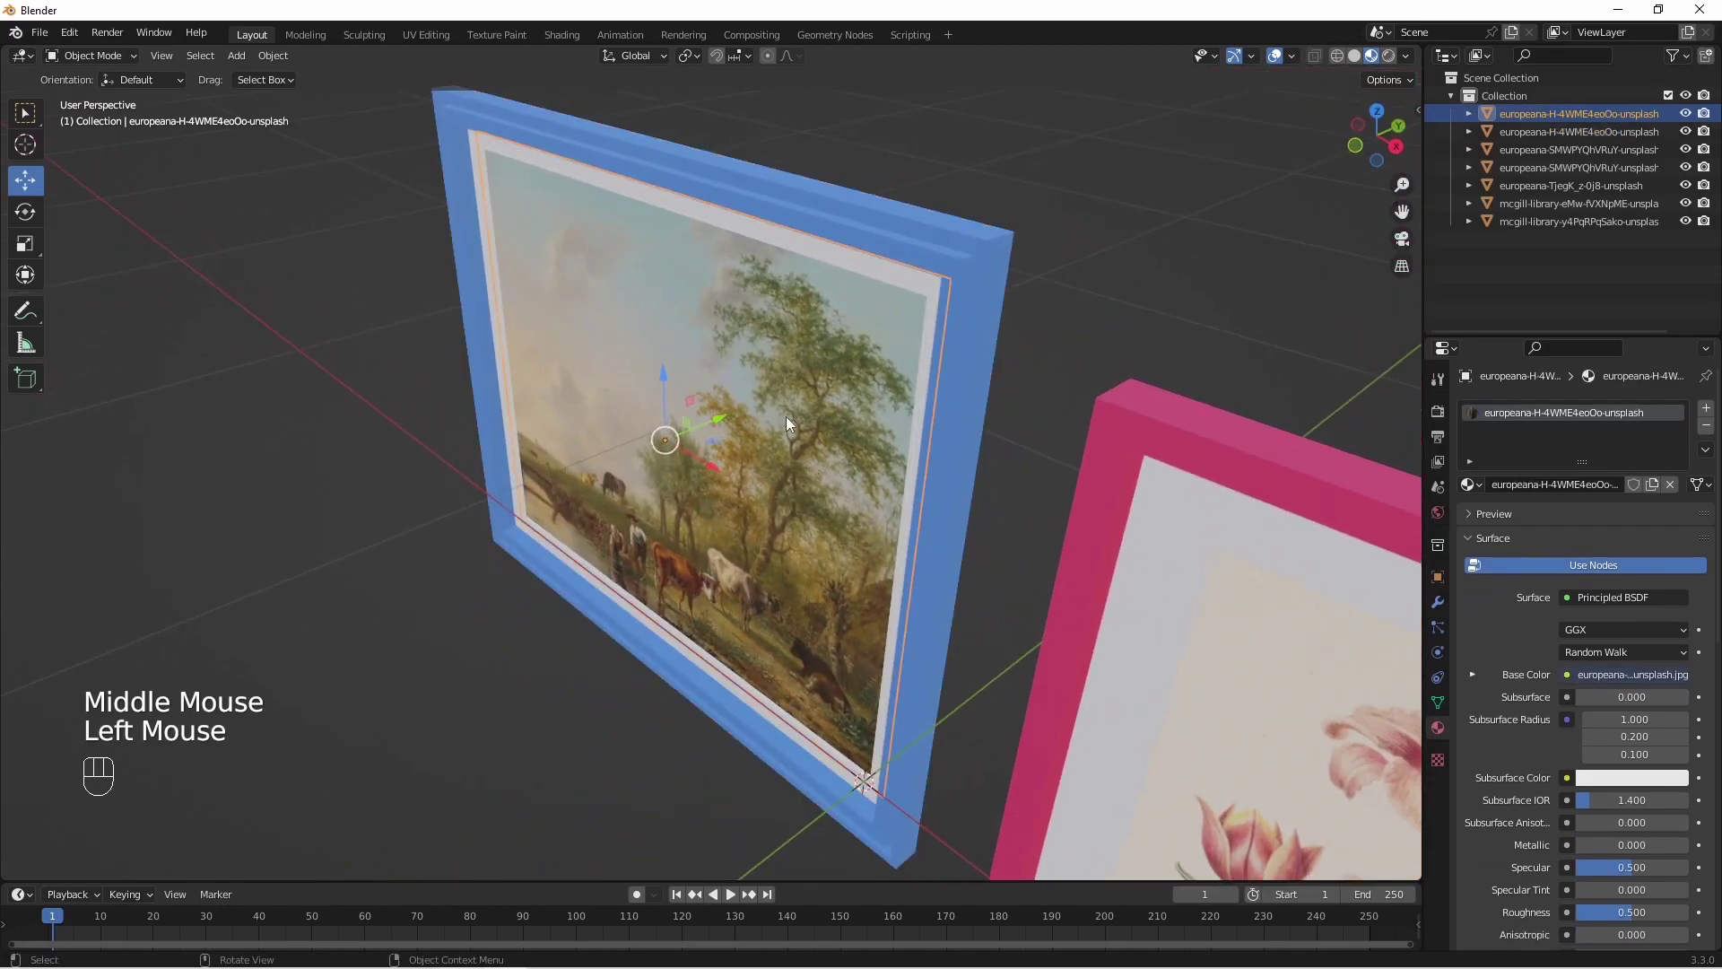
key("shift+d")
key("y")
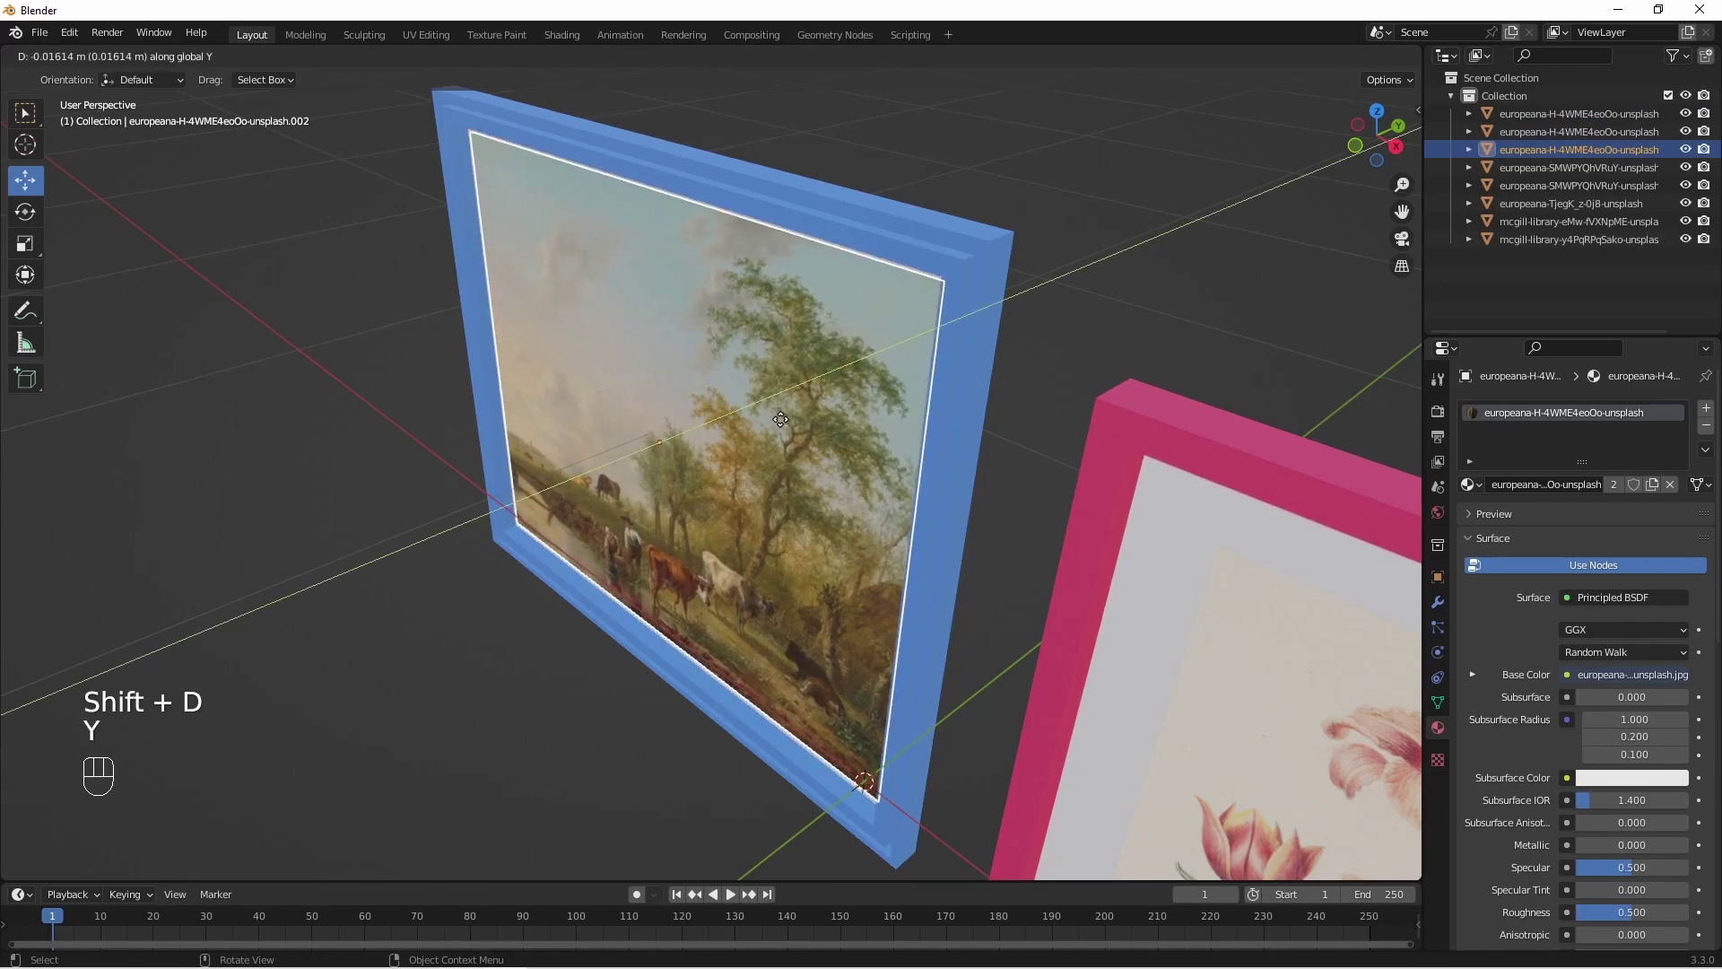
left_click(783, 418)
middle_click_drag(819, 522, 935, 432)
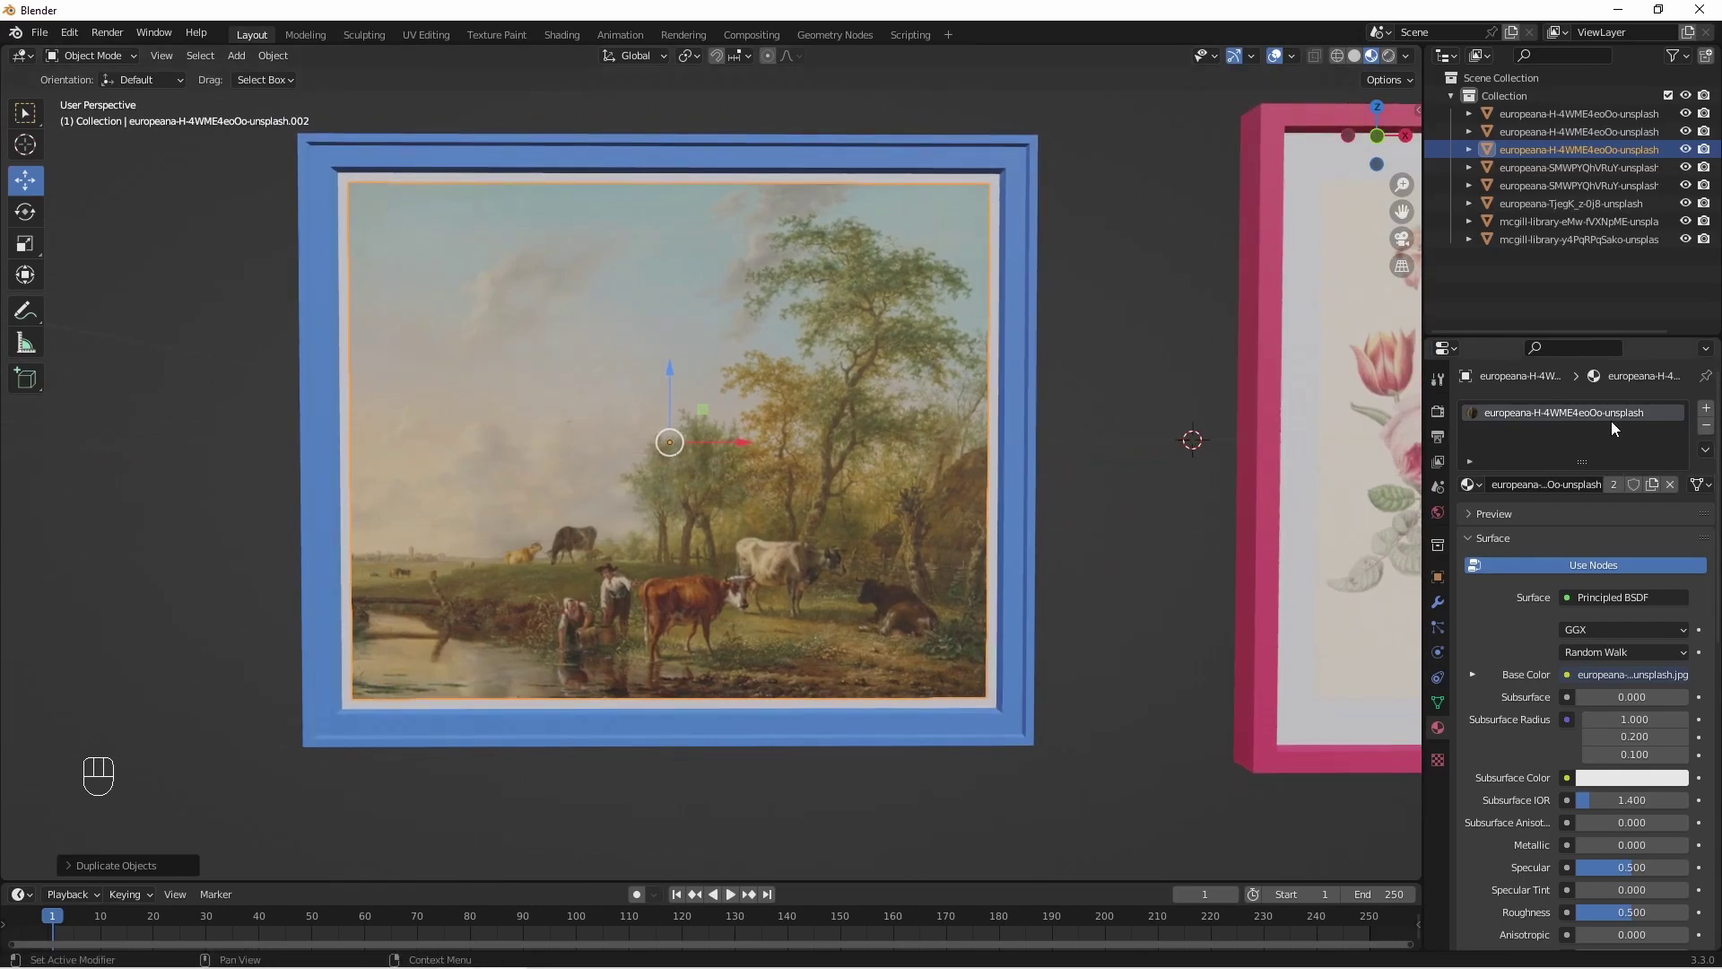
left_click(1707, 427)
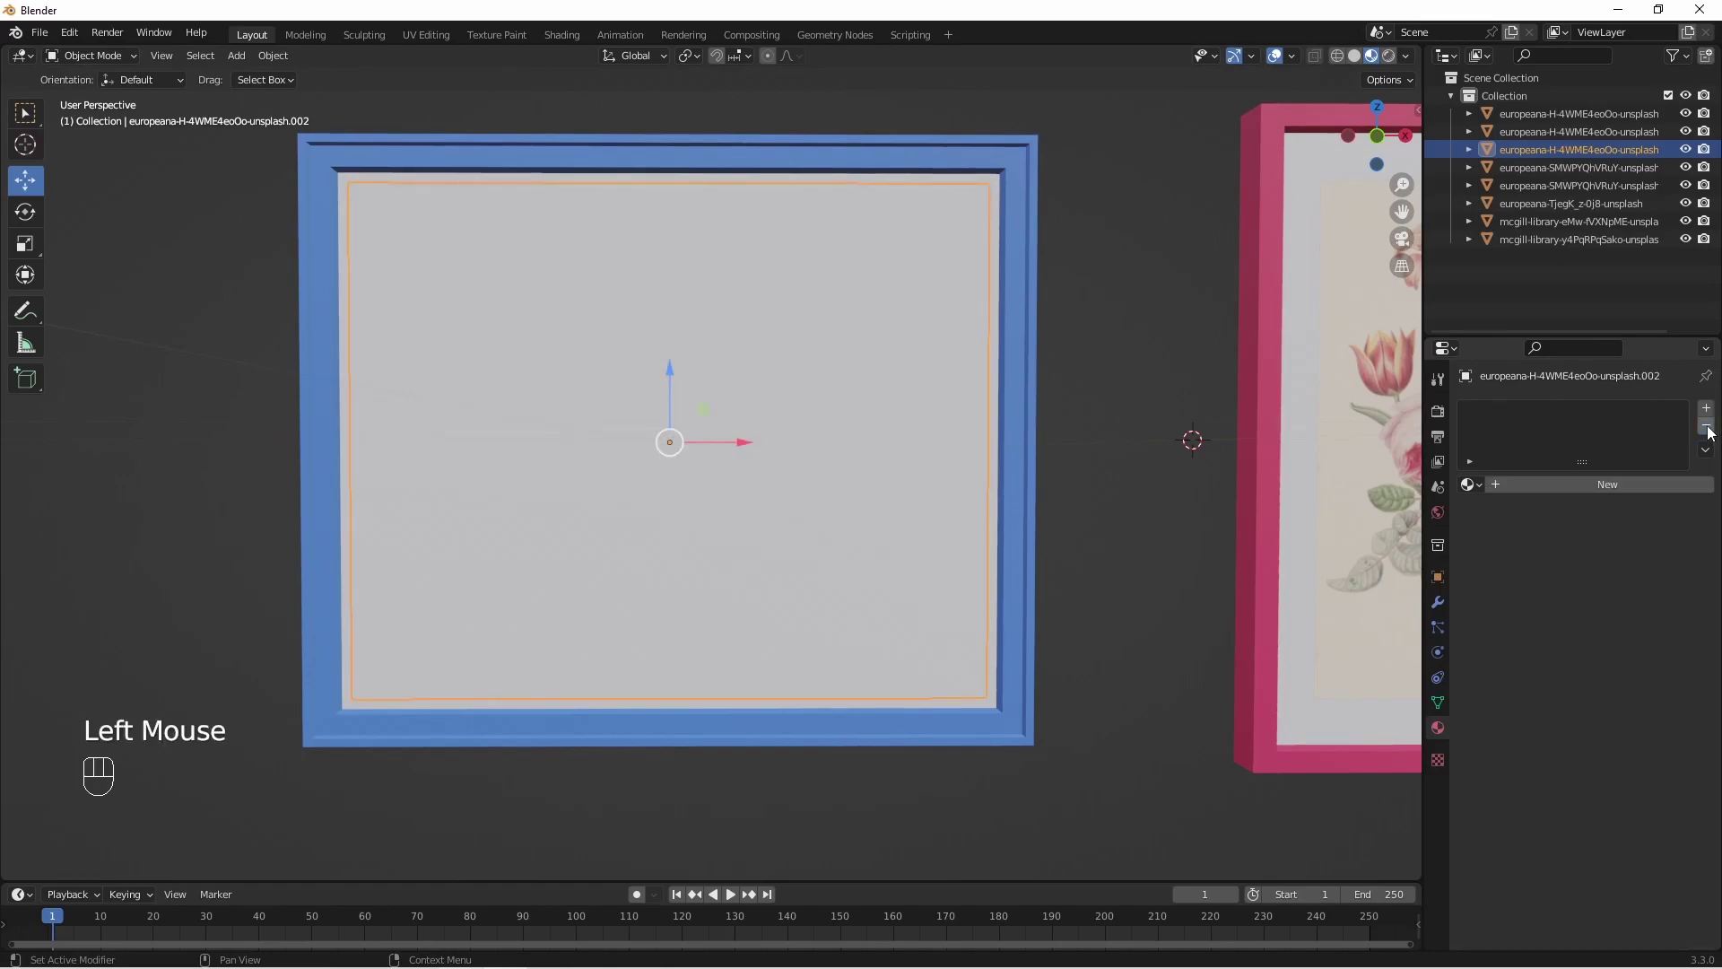
Scale the blank duplicate plane along X and then along Z by about 1.09 so it spans the blue frame's opening.
mouse_move(1071, 337)
middle_mouse_down()
mouse_move(1029, 383)
mouse_move(969, 375)
mouse_move(1075, 352)
mouse_move(1074, 333)
middle_mouse_up()
key("s")
key("x")
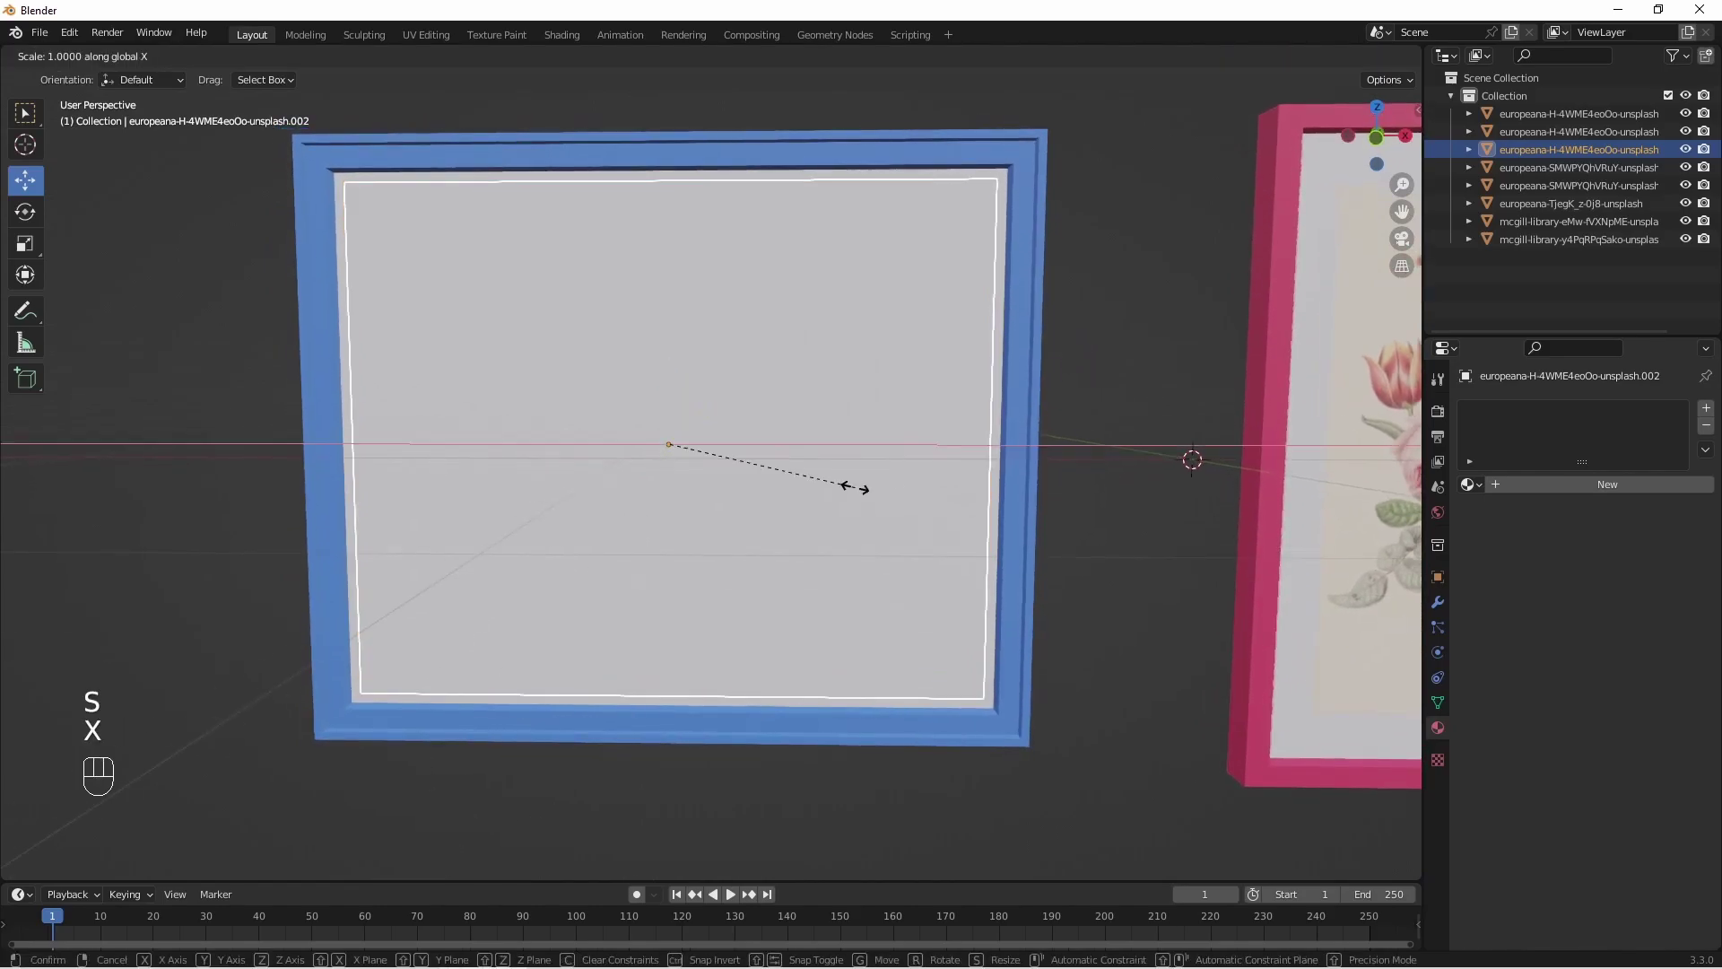
left_click(866, 491)
key("s")
key("z")
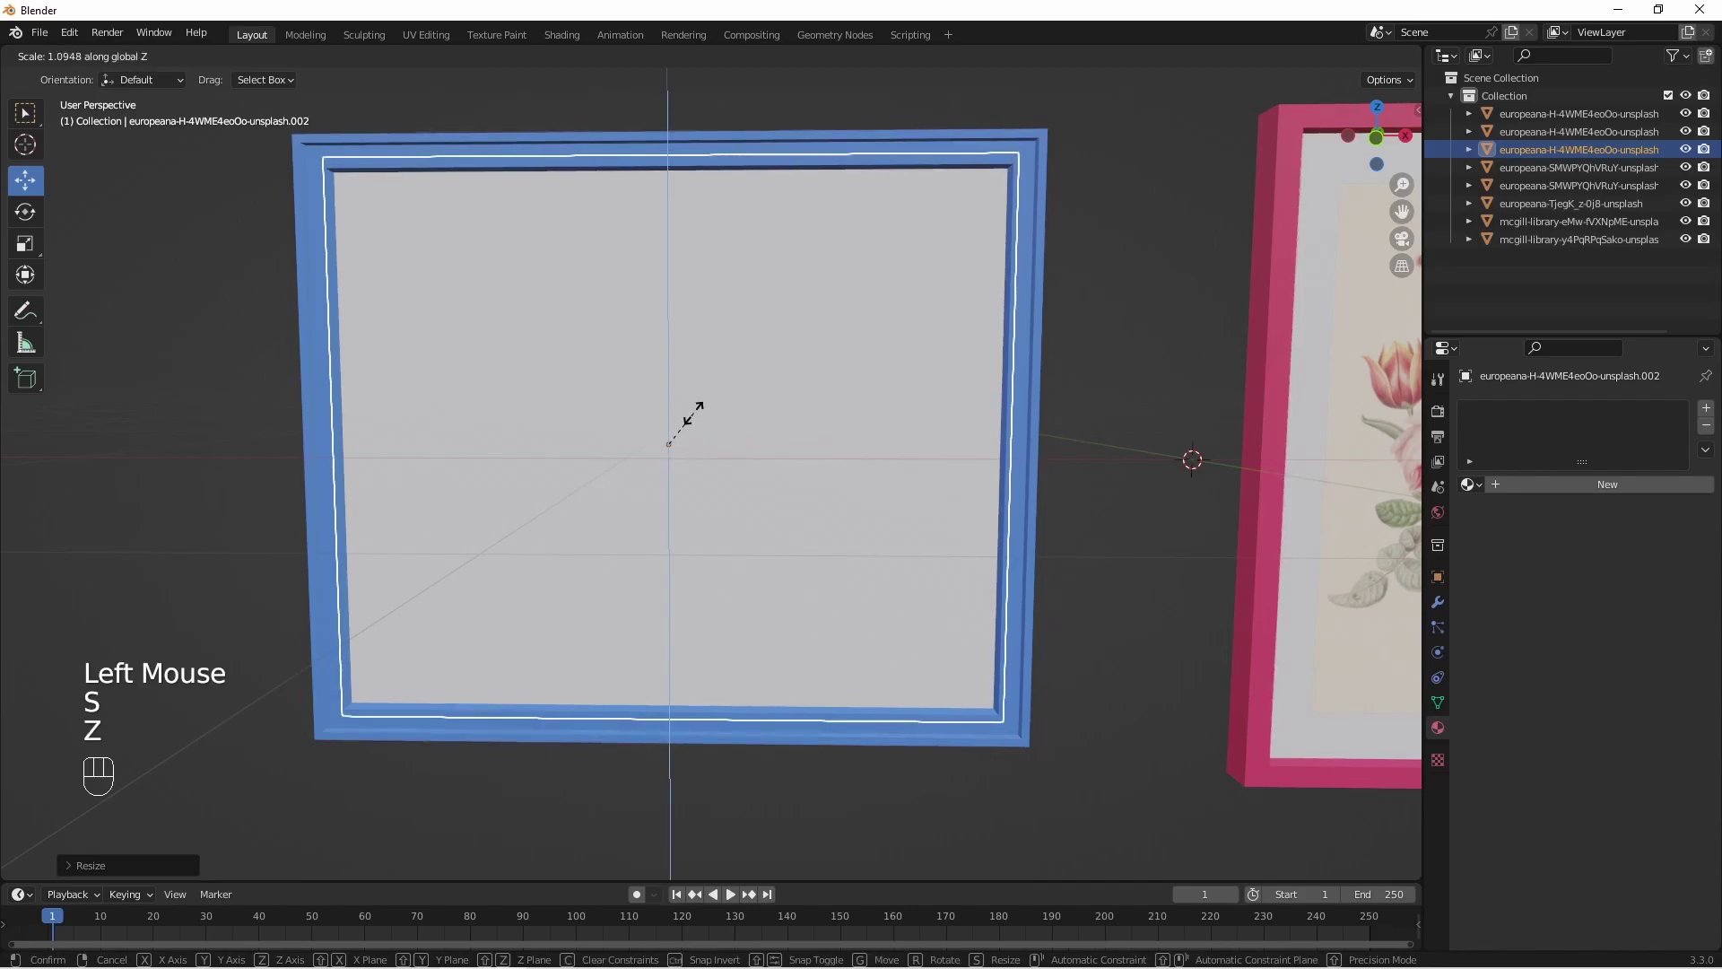
left_click(697, 406)
Create a new material on the blue frame's blank cover plane in the Shading workspace and remove its Principled BSDF node.
middle_click_drag(637, 420, 682, 416)
middle_click_drag(989, 484, 934, 491)
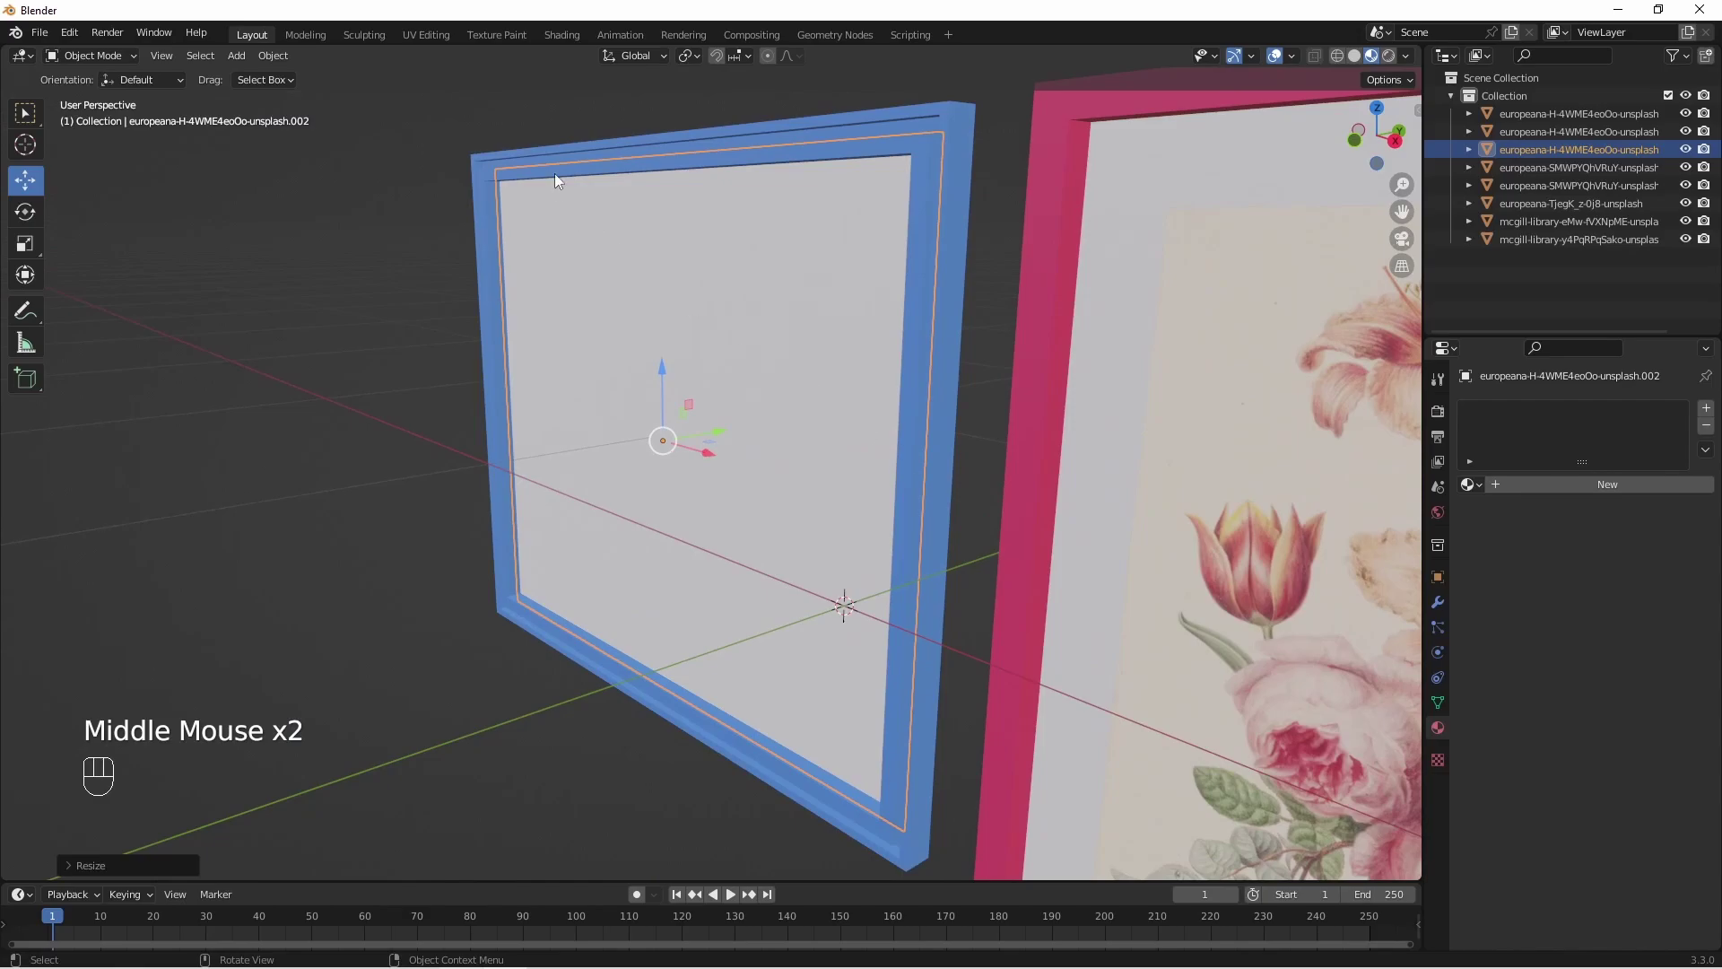
left_click(562, 35)
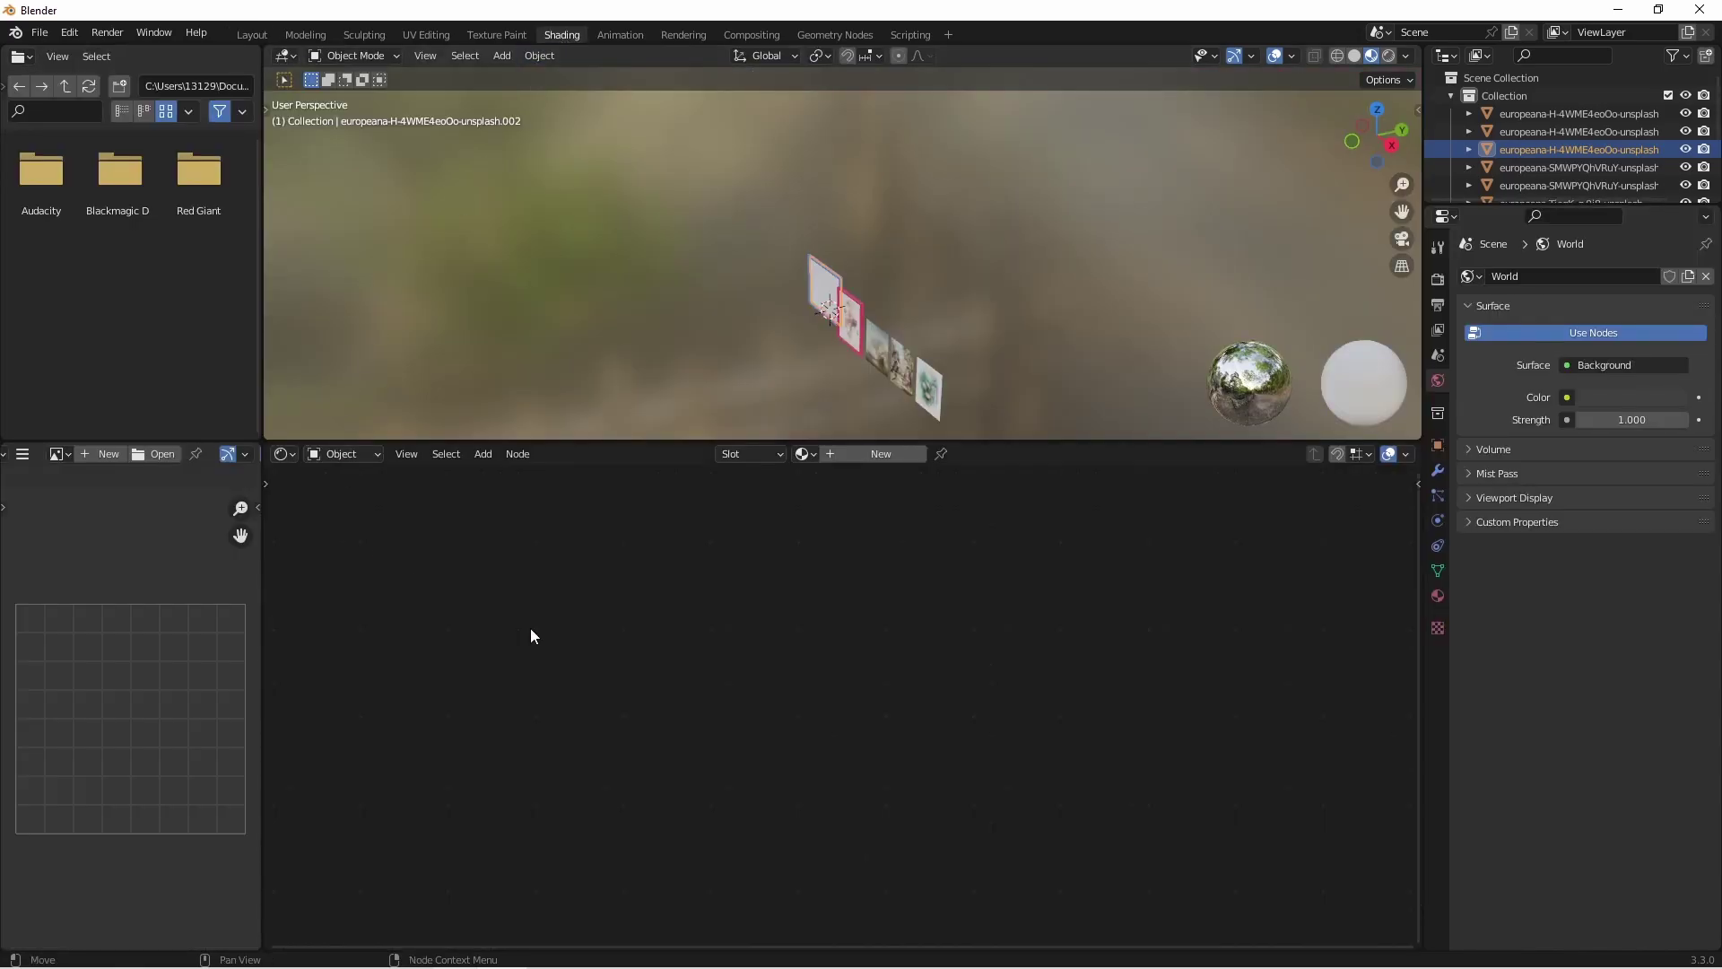
key("KP_Decimal")
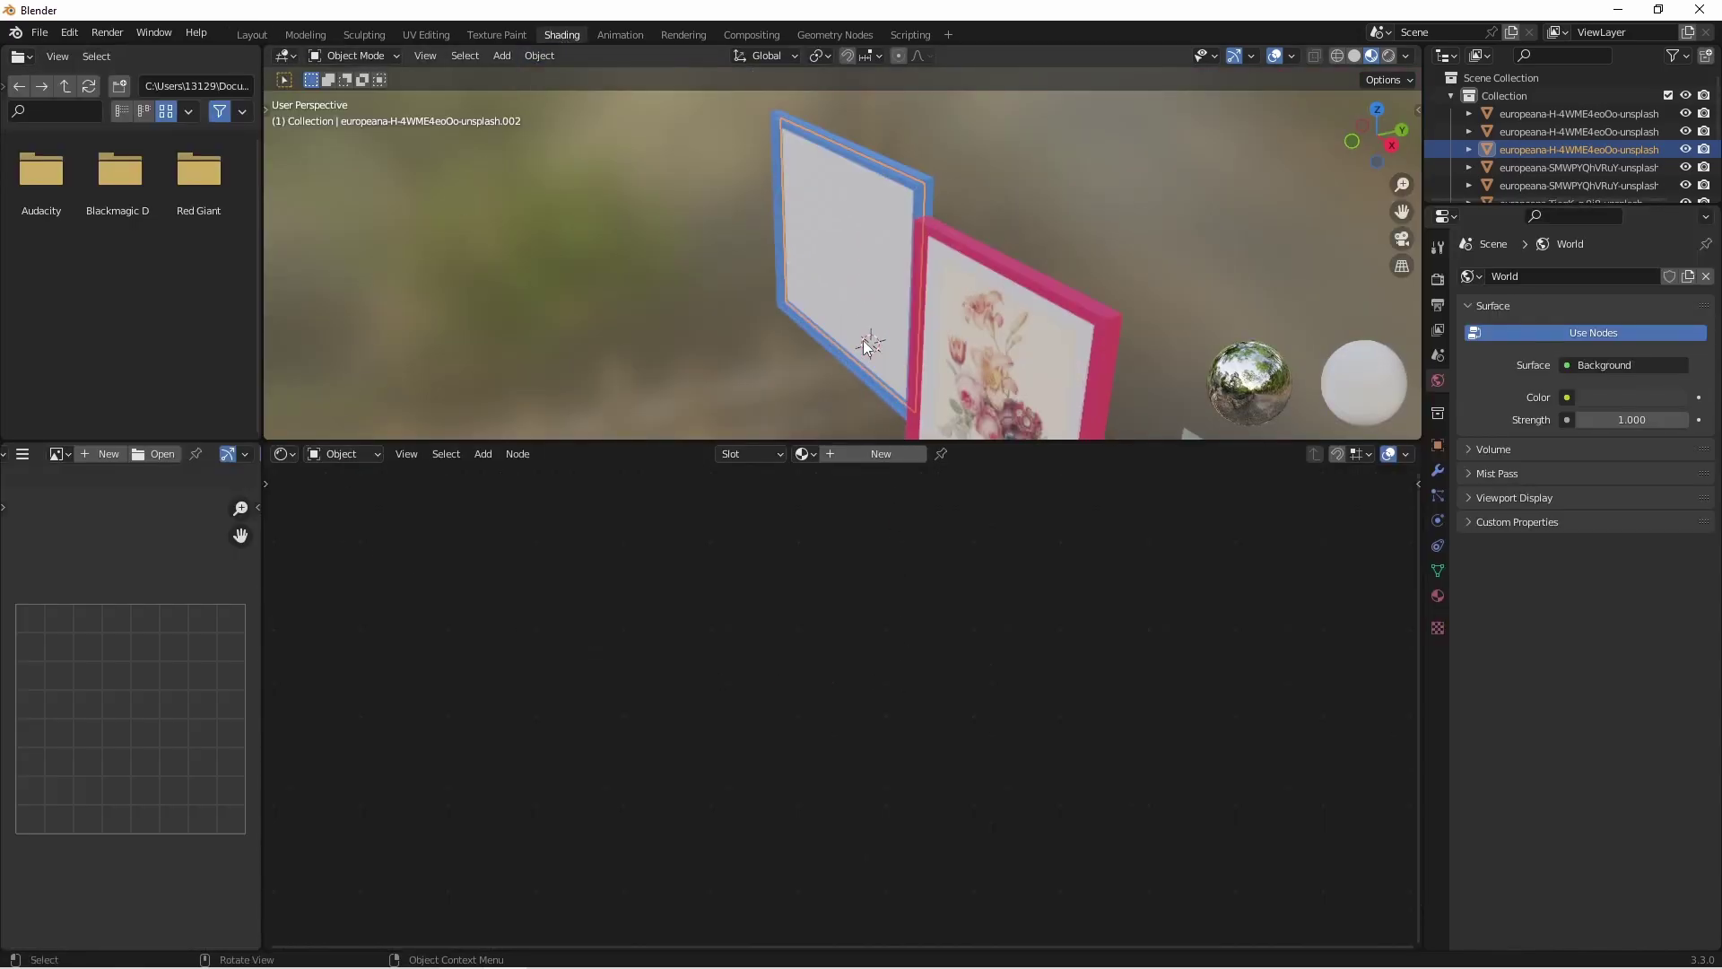
middle_click_drag(830, 309, 881, 303)
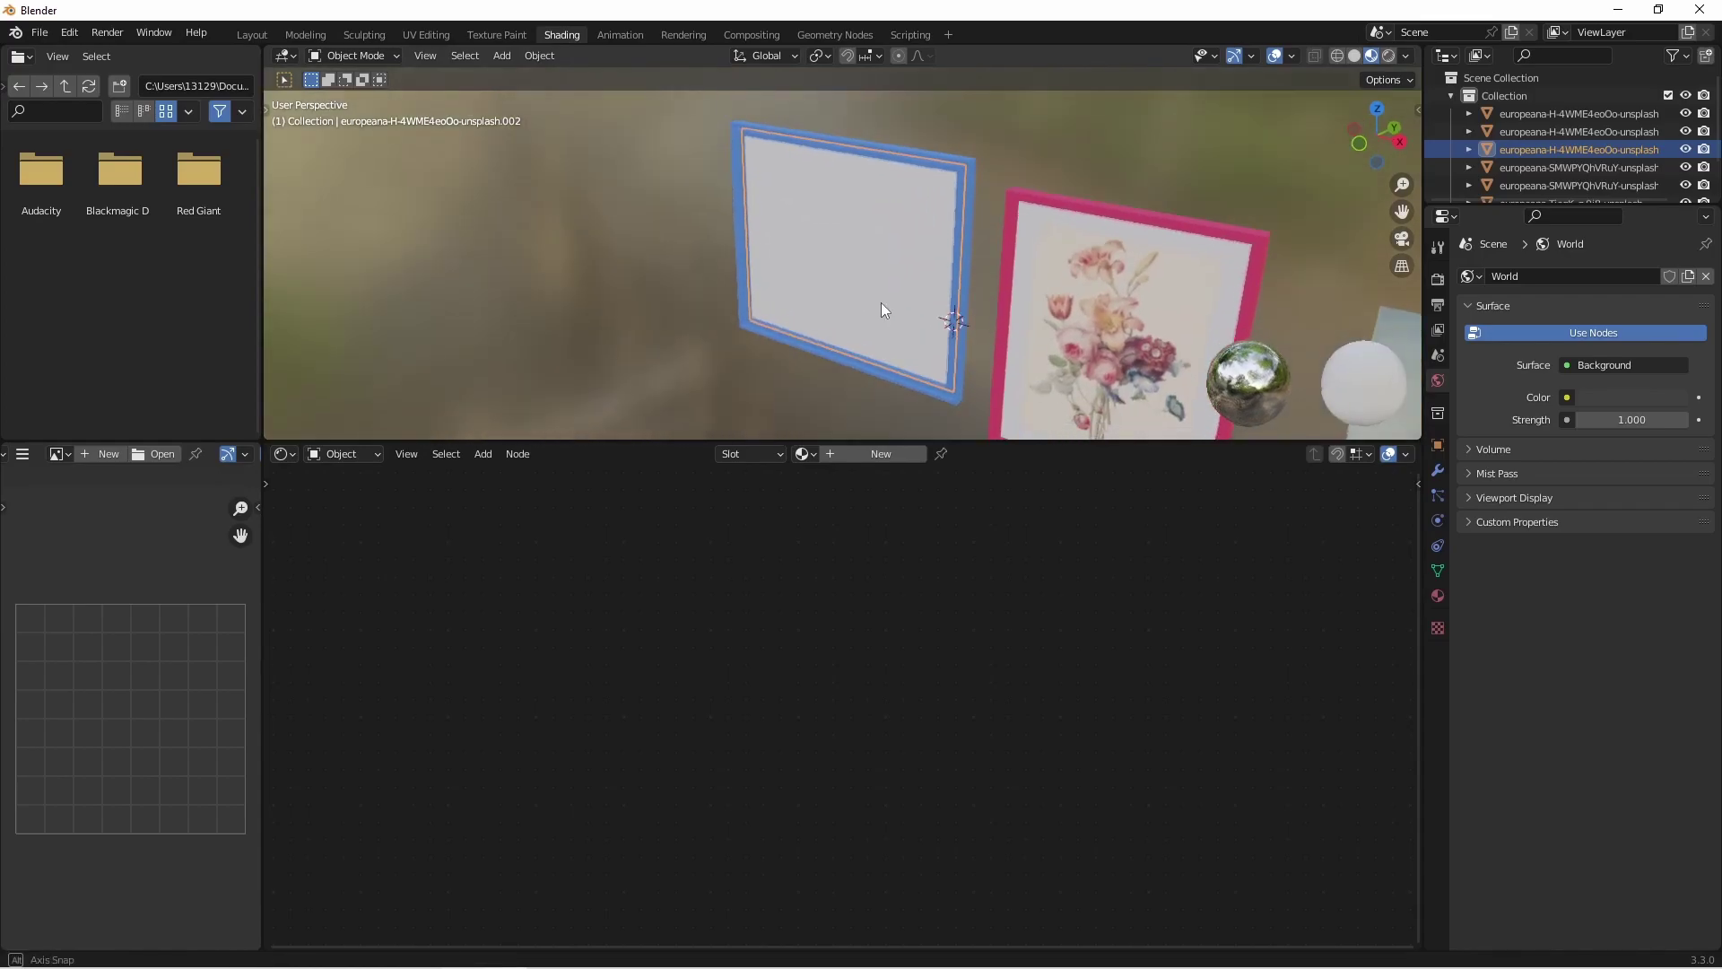
left_click(874, 454)
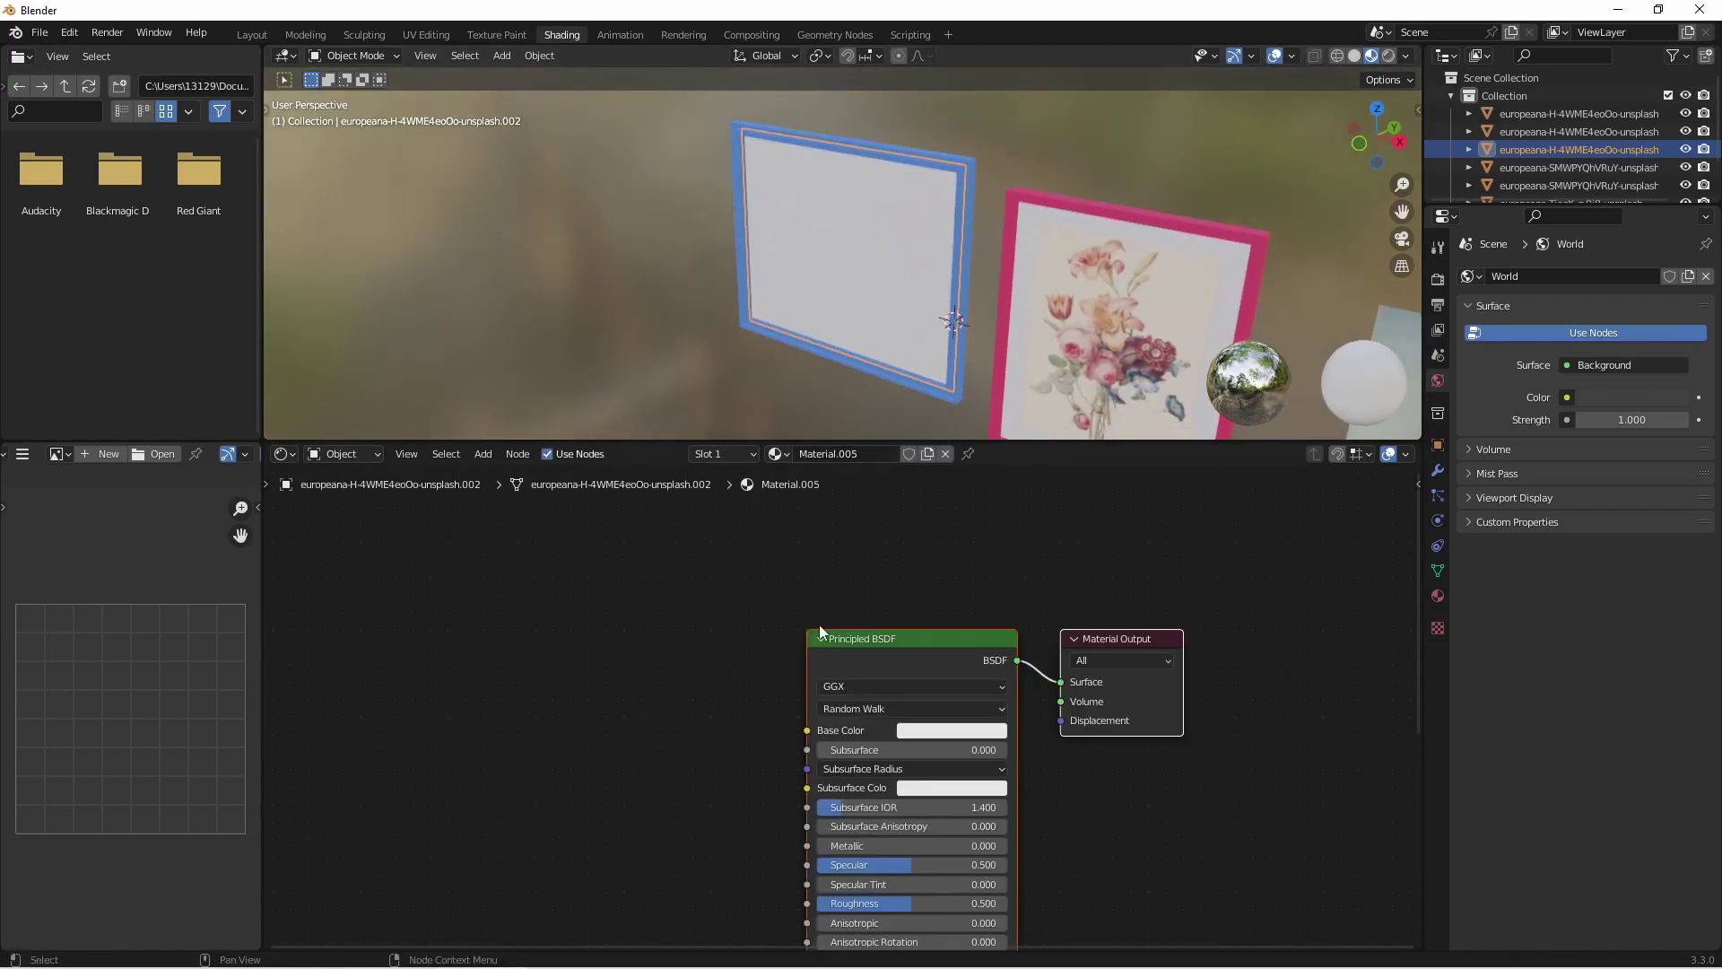
left_click(871, 664)
key("x")
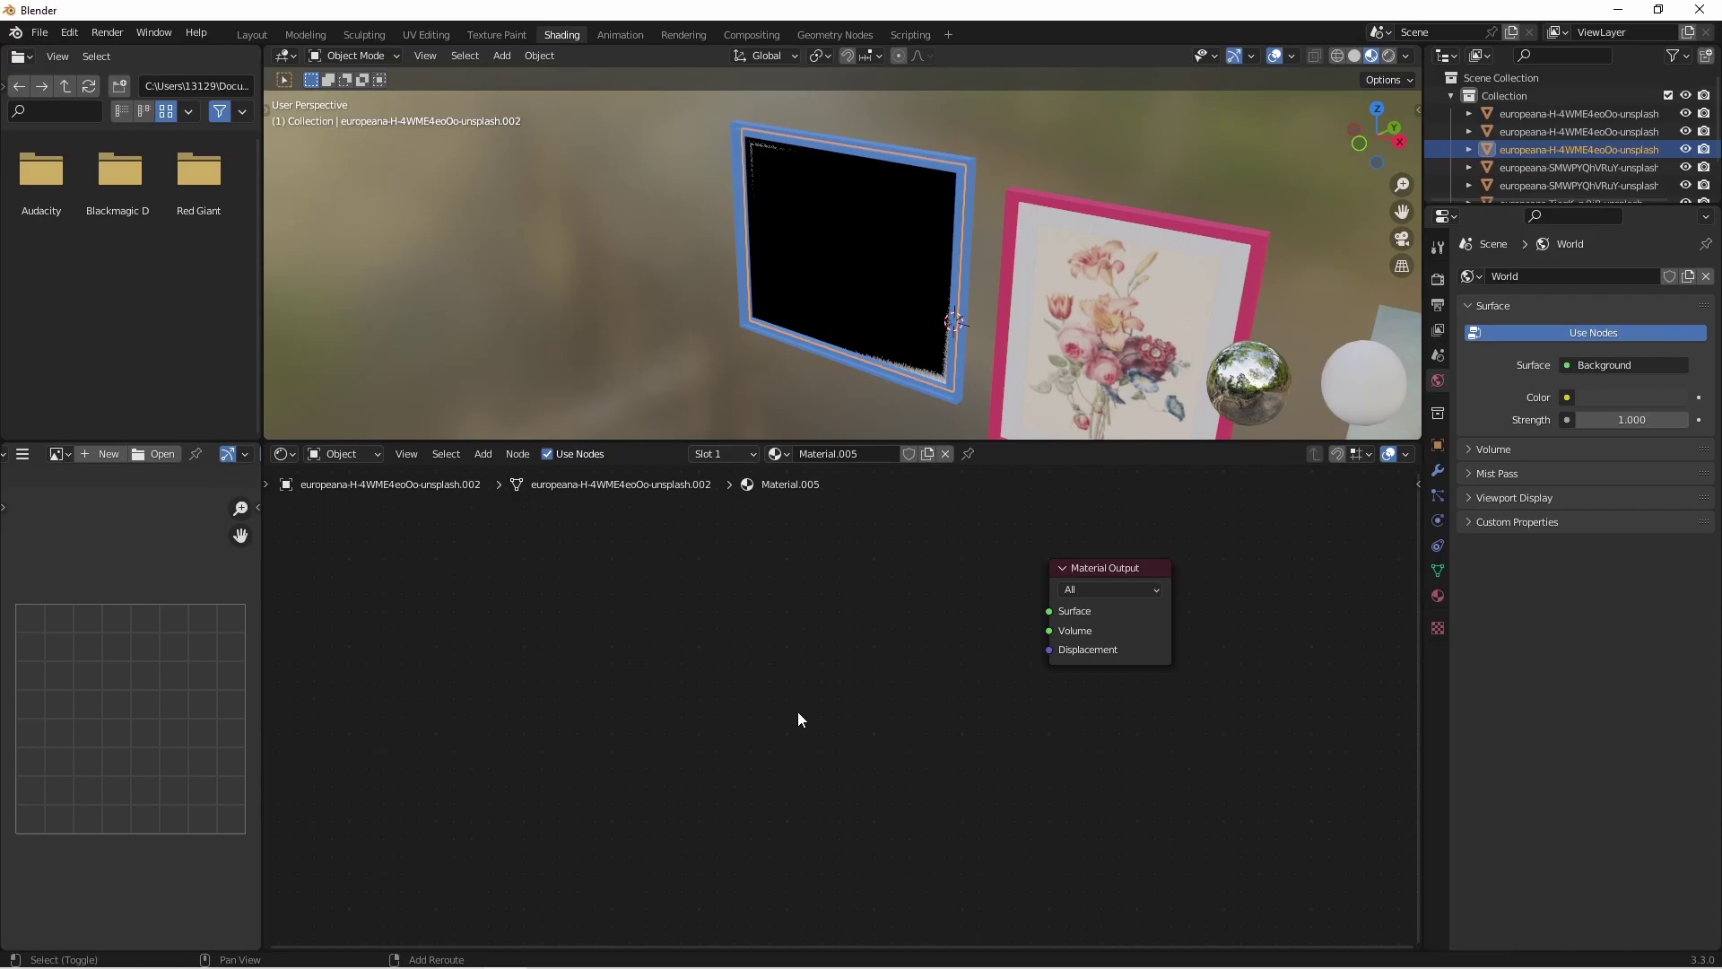
Add a Mix Shader node to the cover plane's material and connect it to the Material Output's Surface.
key("shift+a")
left_click(798, 712)
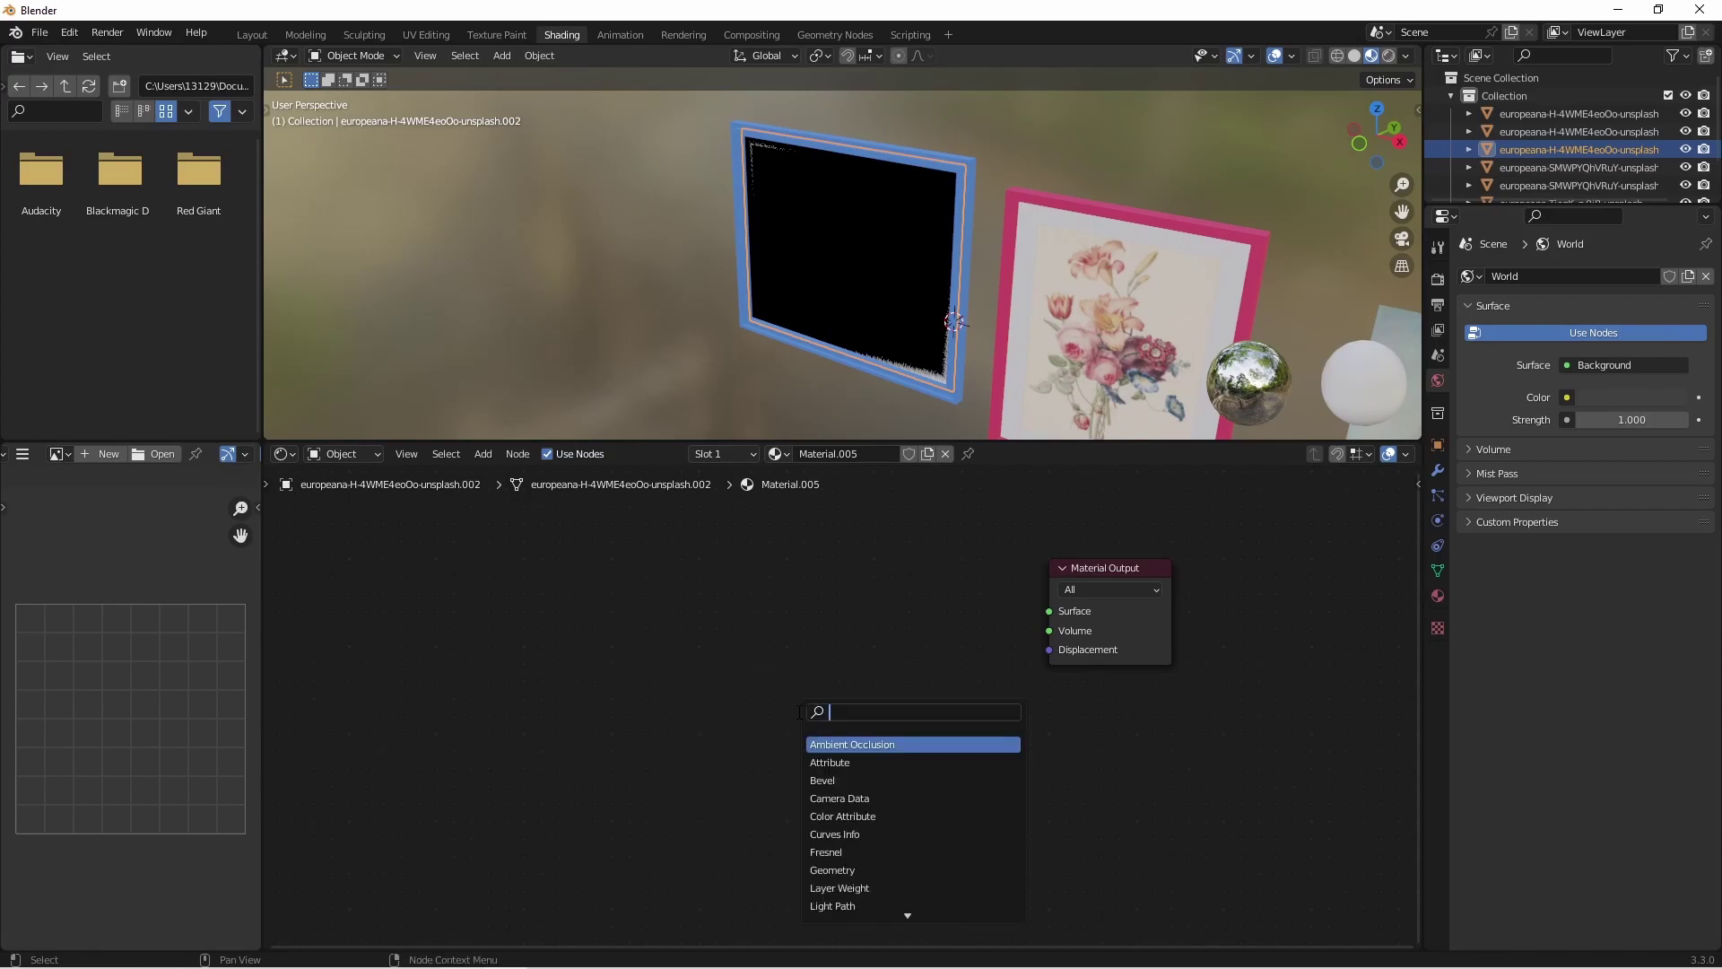
type("mix")
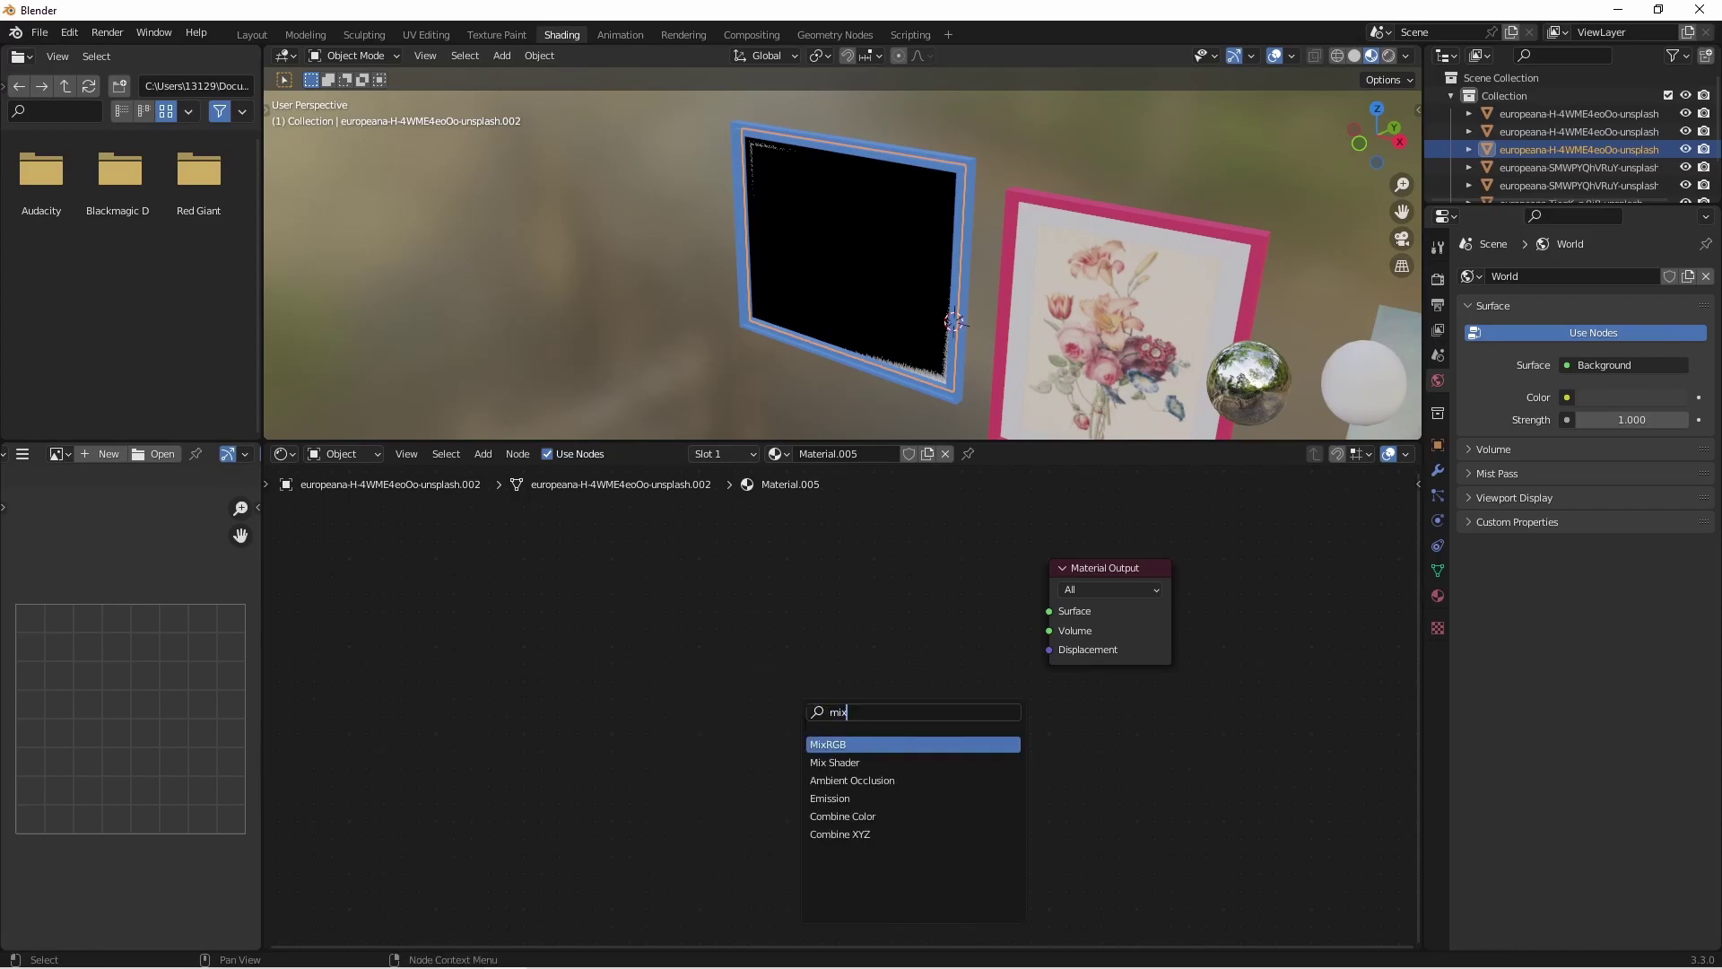
left_click(834, 762)
left_click(966, 656)
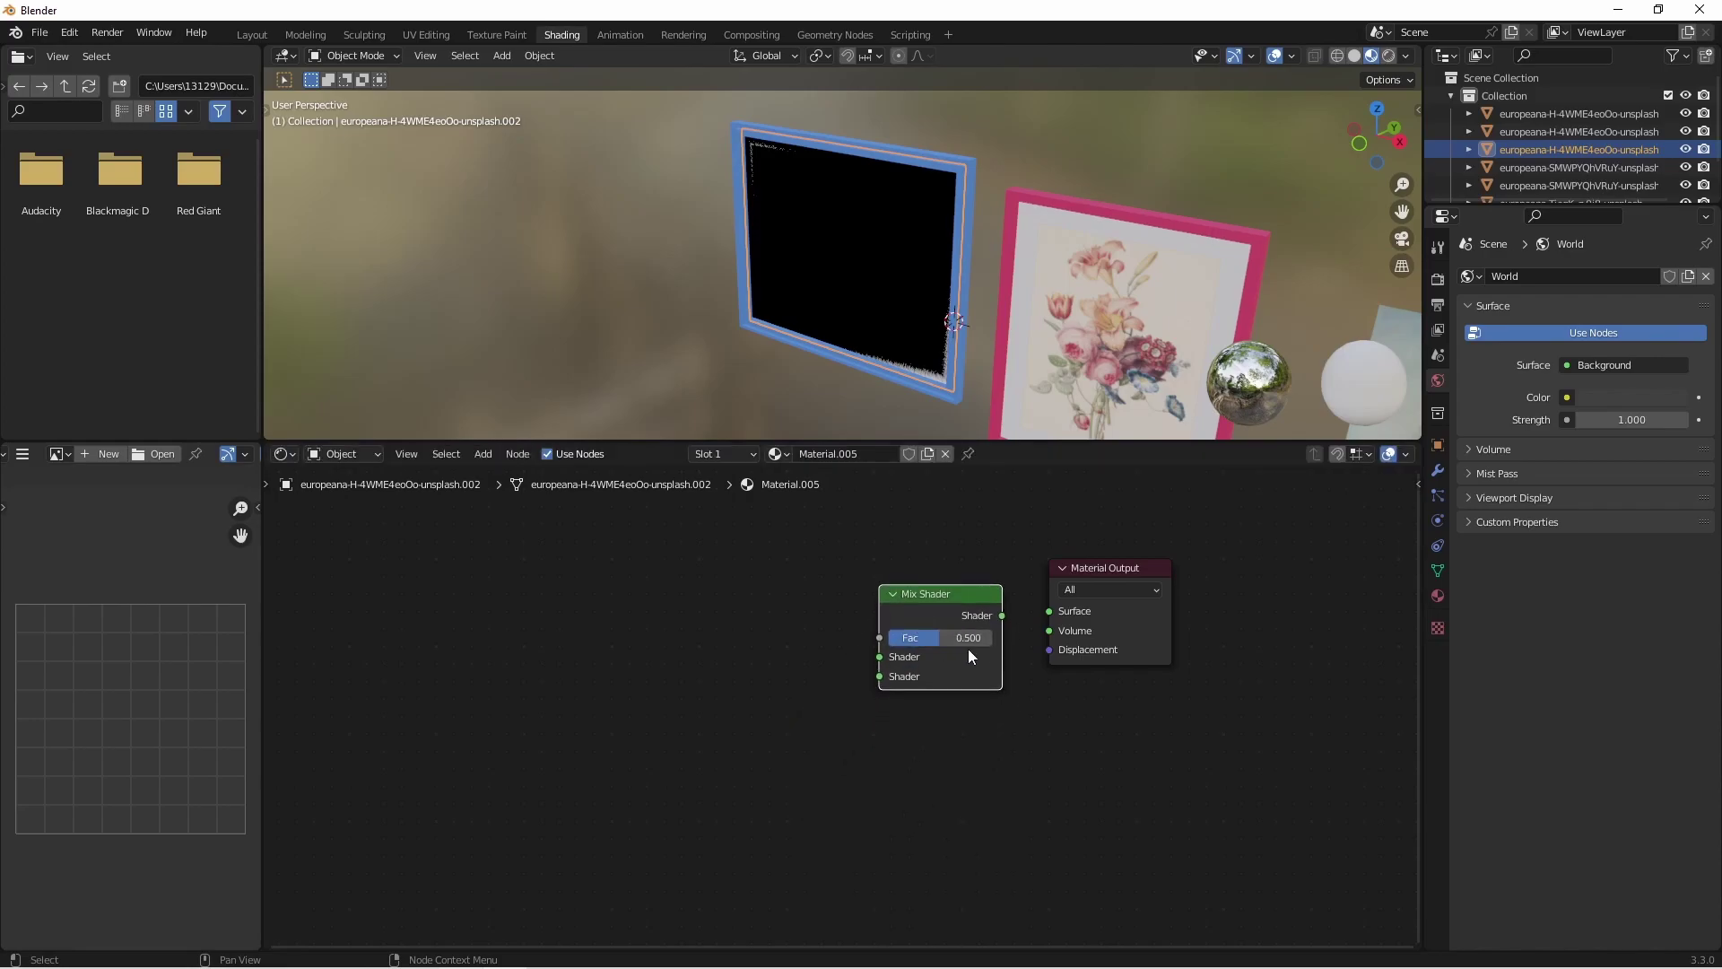
left_click_drag(1003, 615, 1048, 611)
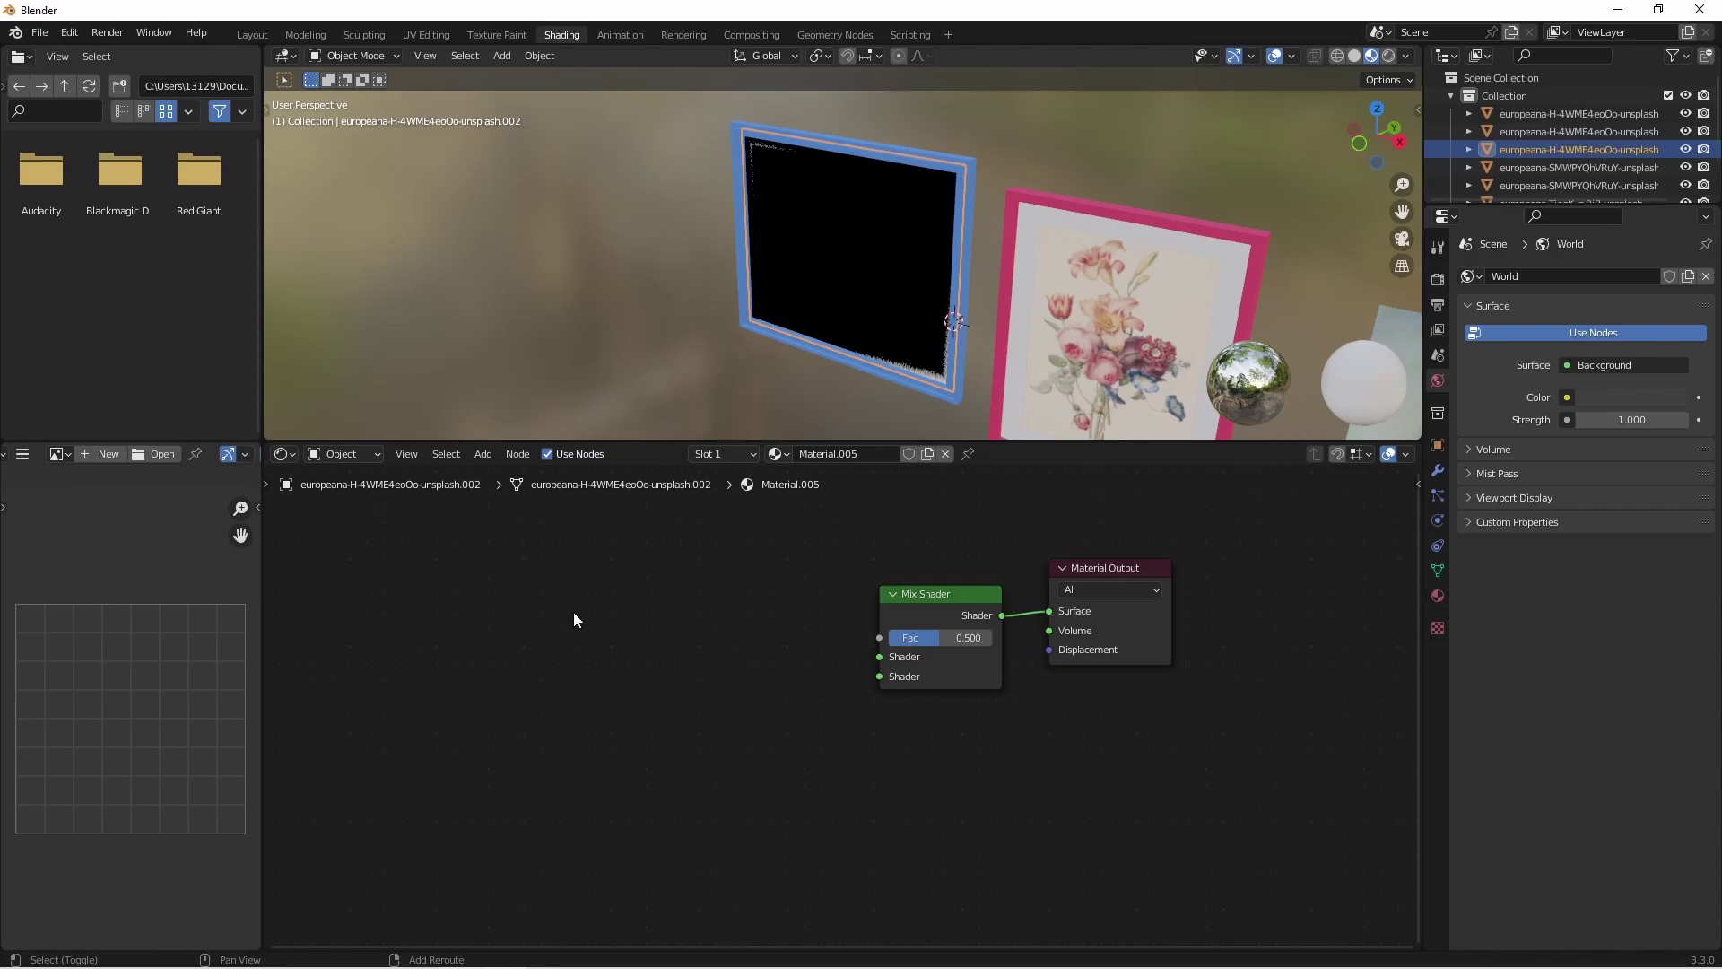
Add Glass BSDF and Transparent BSDF nodes and connect them to the Mix Shader's first and second shader inputs, respectively.
key("shift+a")
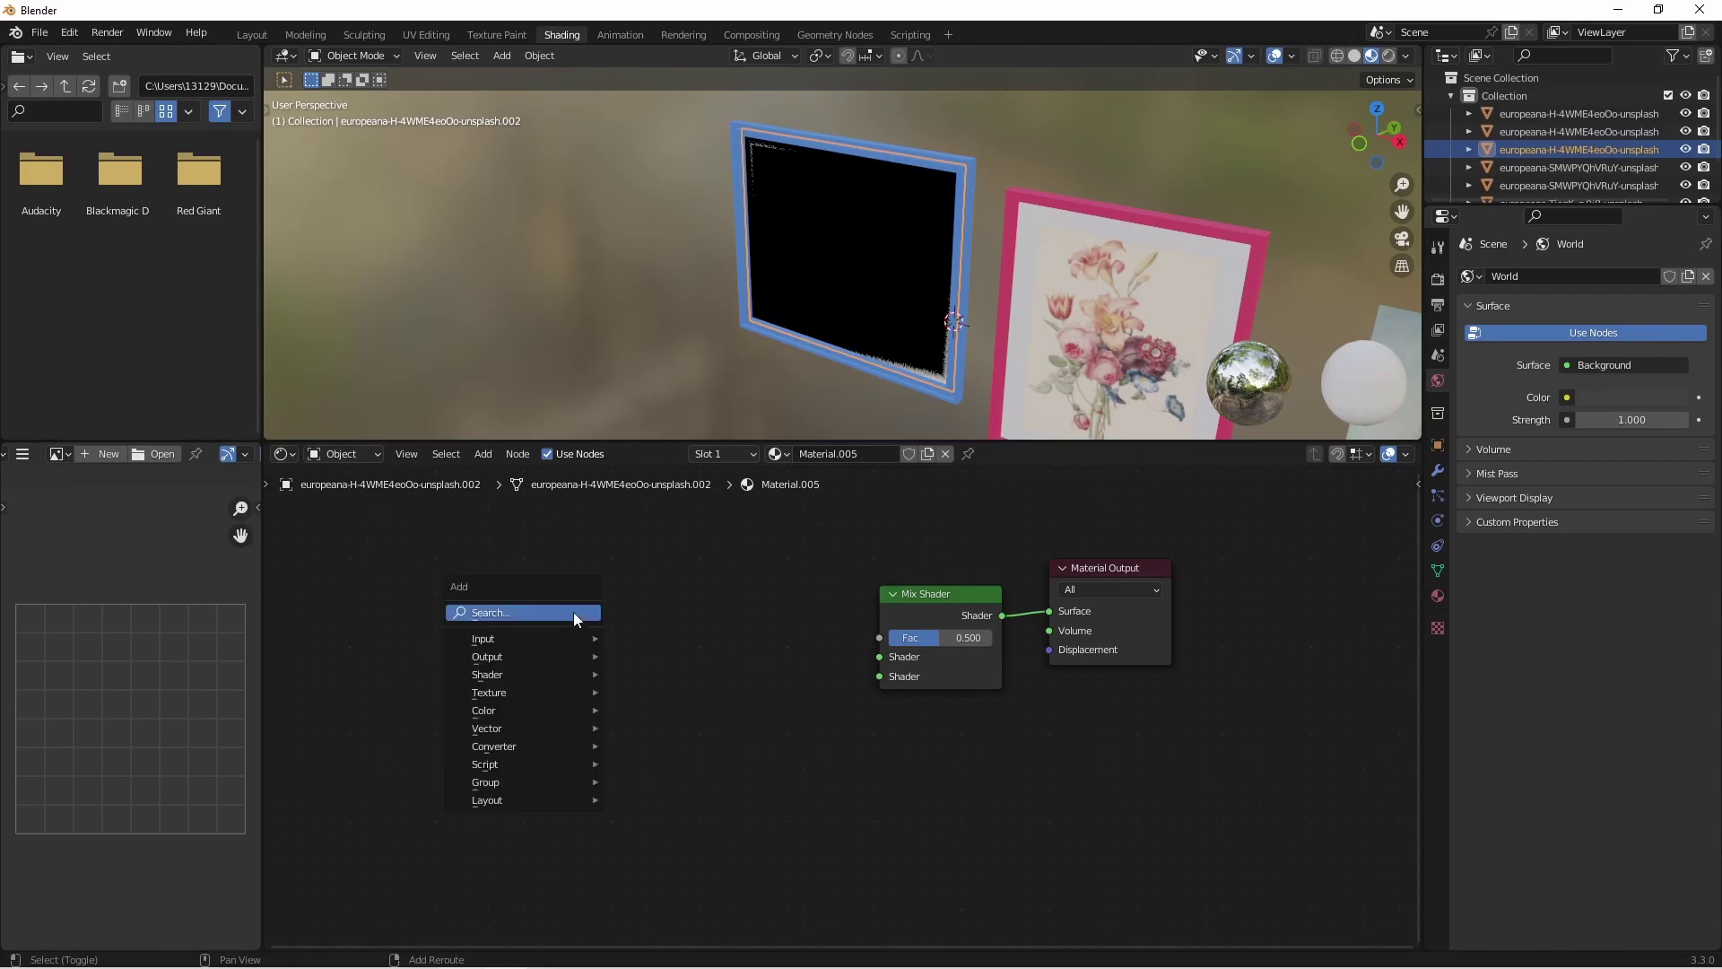
type("glas")
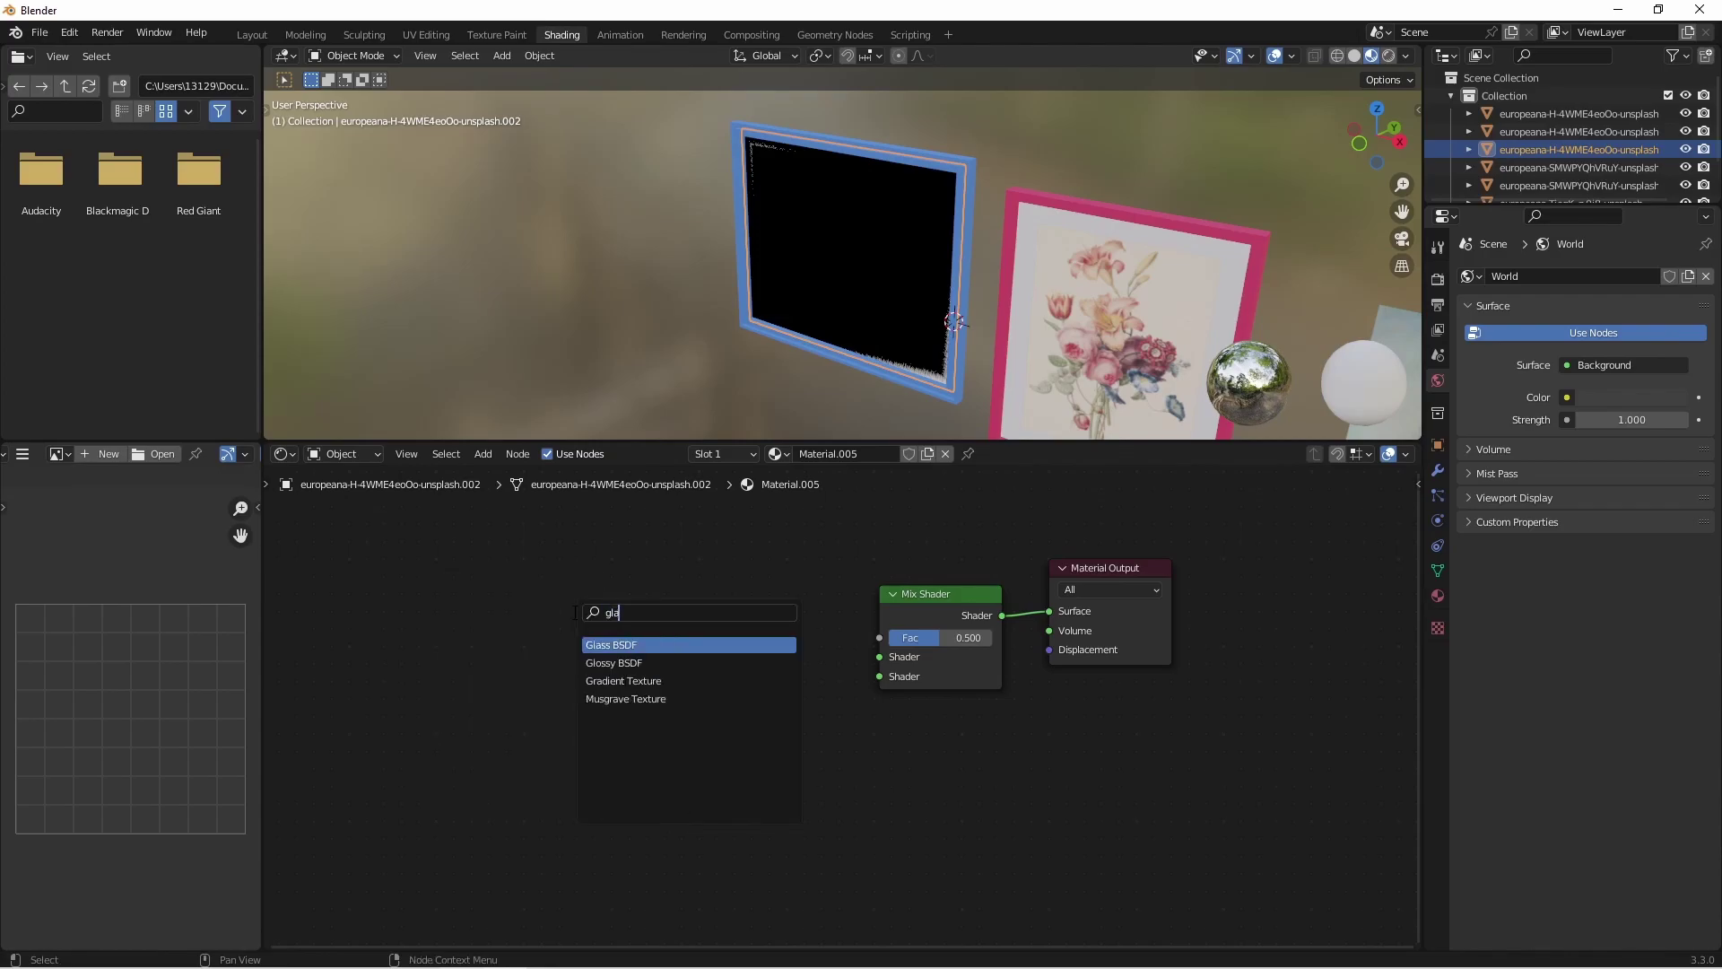
left_click(614, 643)
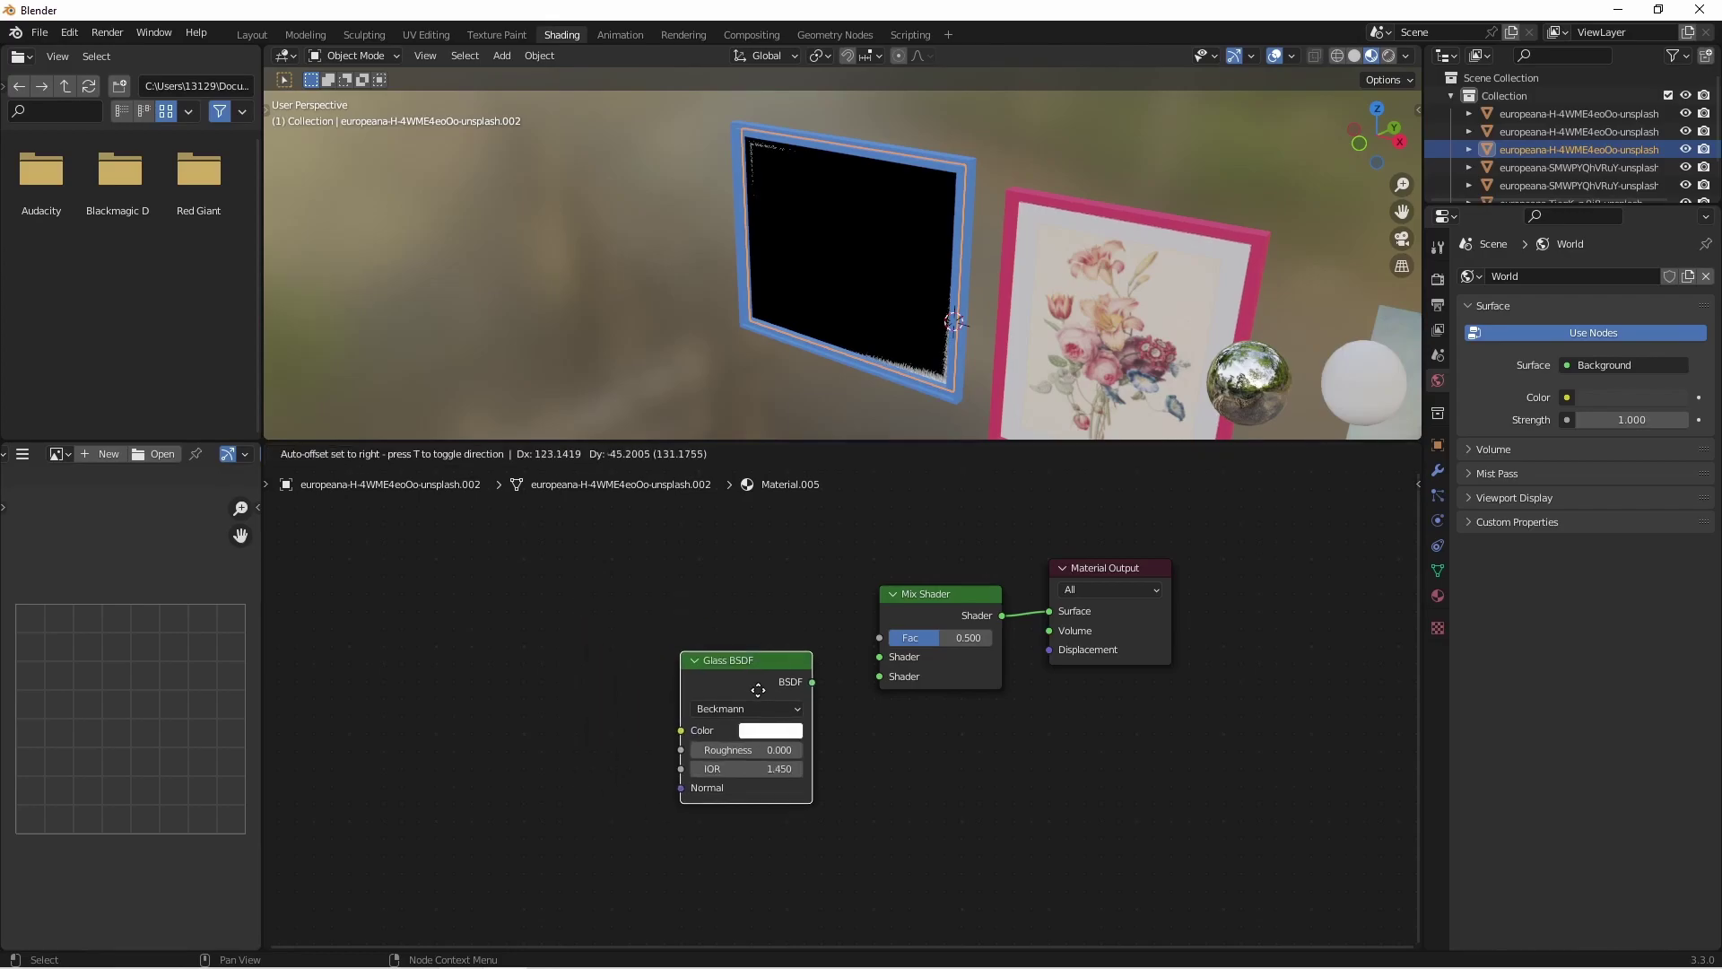
left_click(735, 735)
key("shift+a")
type("tra")
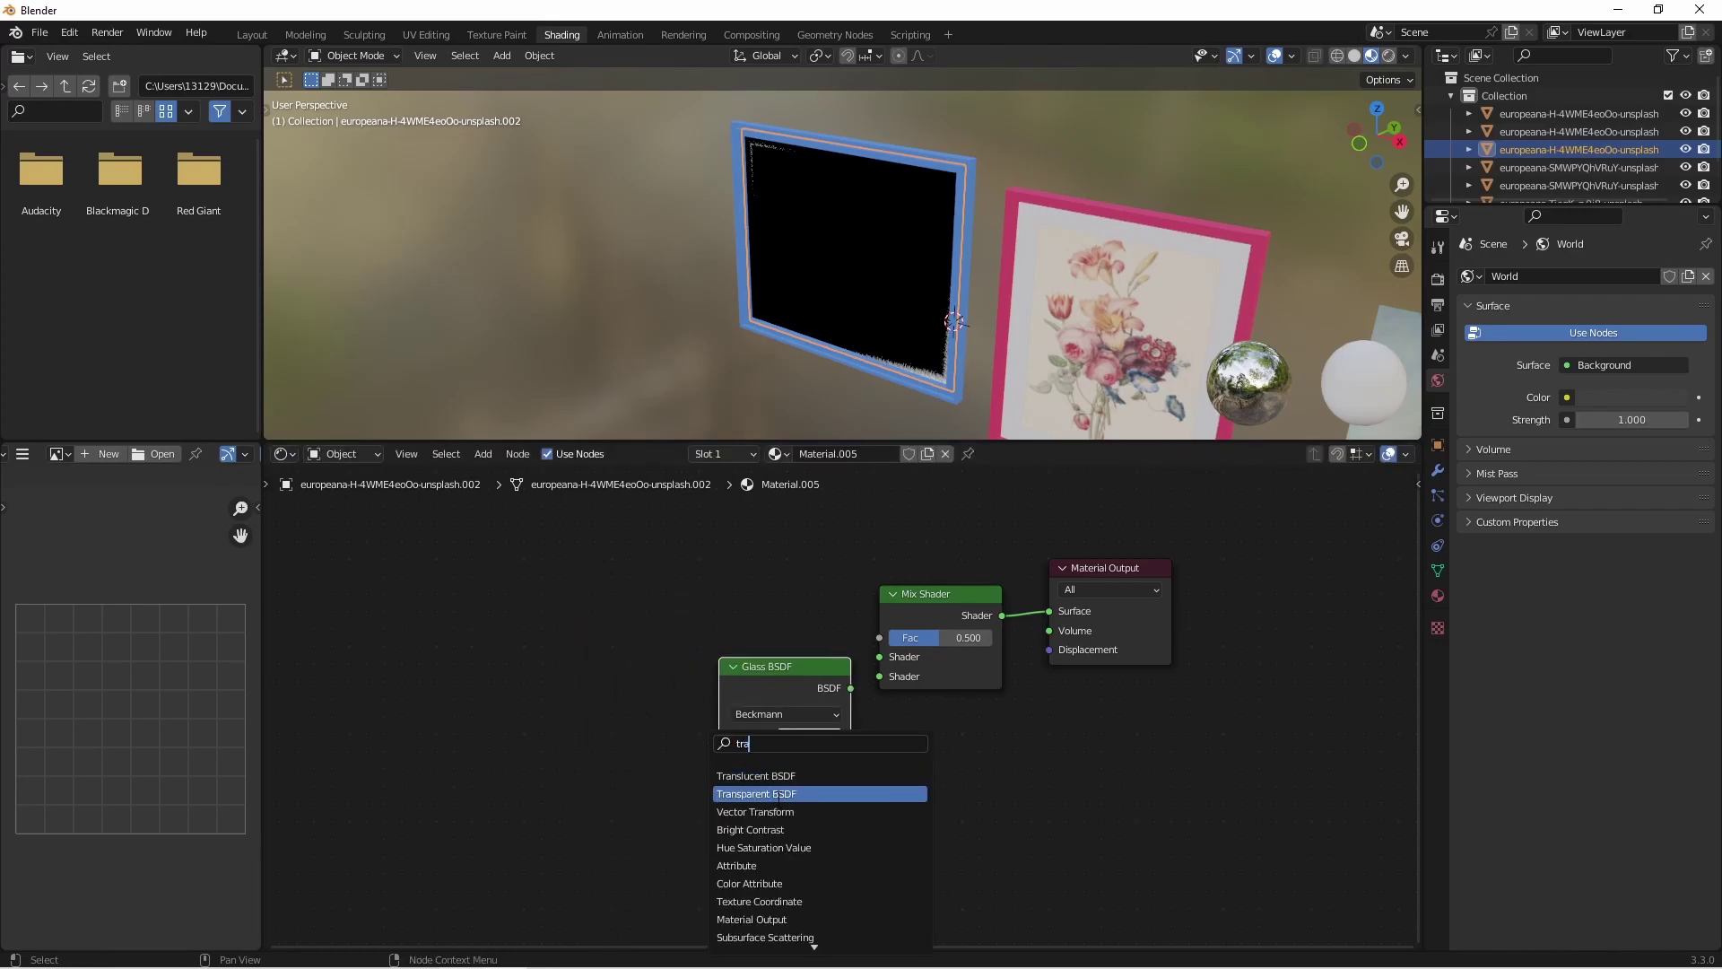
left_click(779, 794)
left_click(807, 866)
left_click_drag(791, 669, 879, 656)
left_click_drag(852, 855, 879, 677)
Add a Light Path node, connect Is Shadow Ray to the Mix Shader's Fac, and return to the Layout workspace.
key("shift+a")
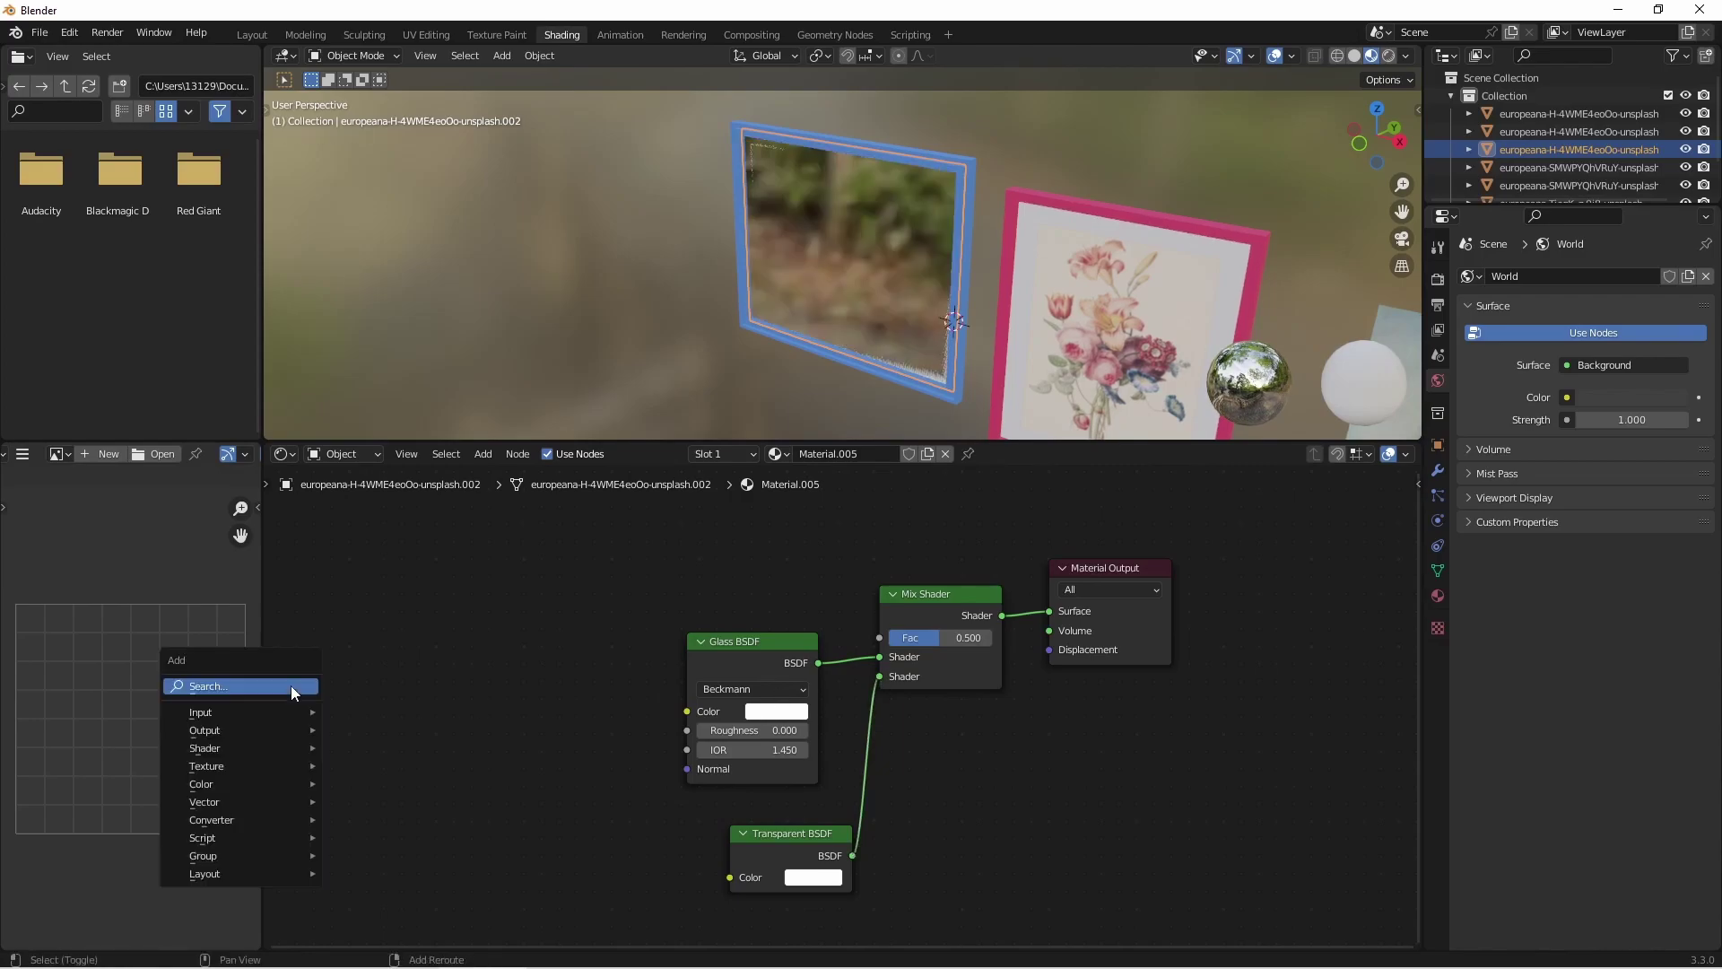
left_click(291, 685)
type("ligh")
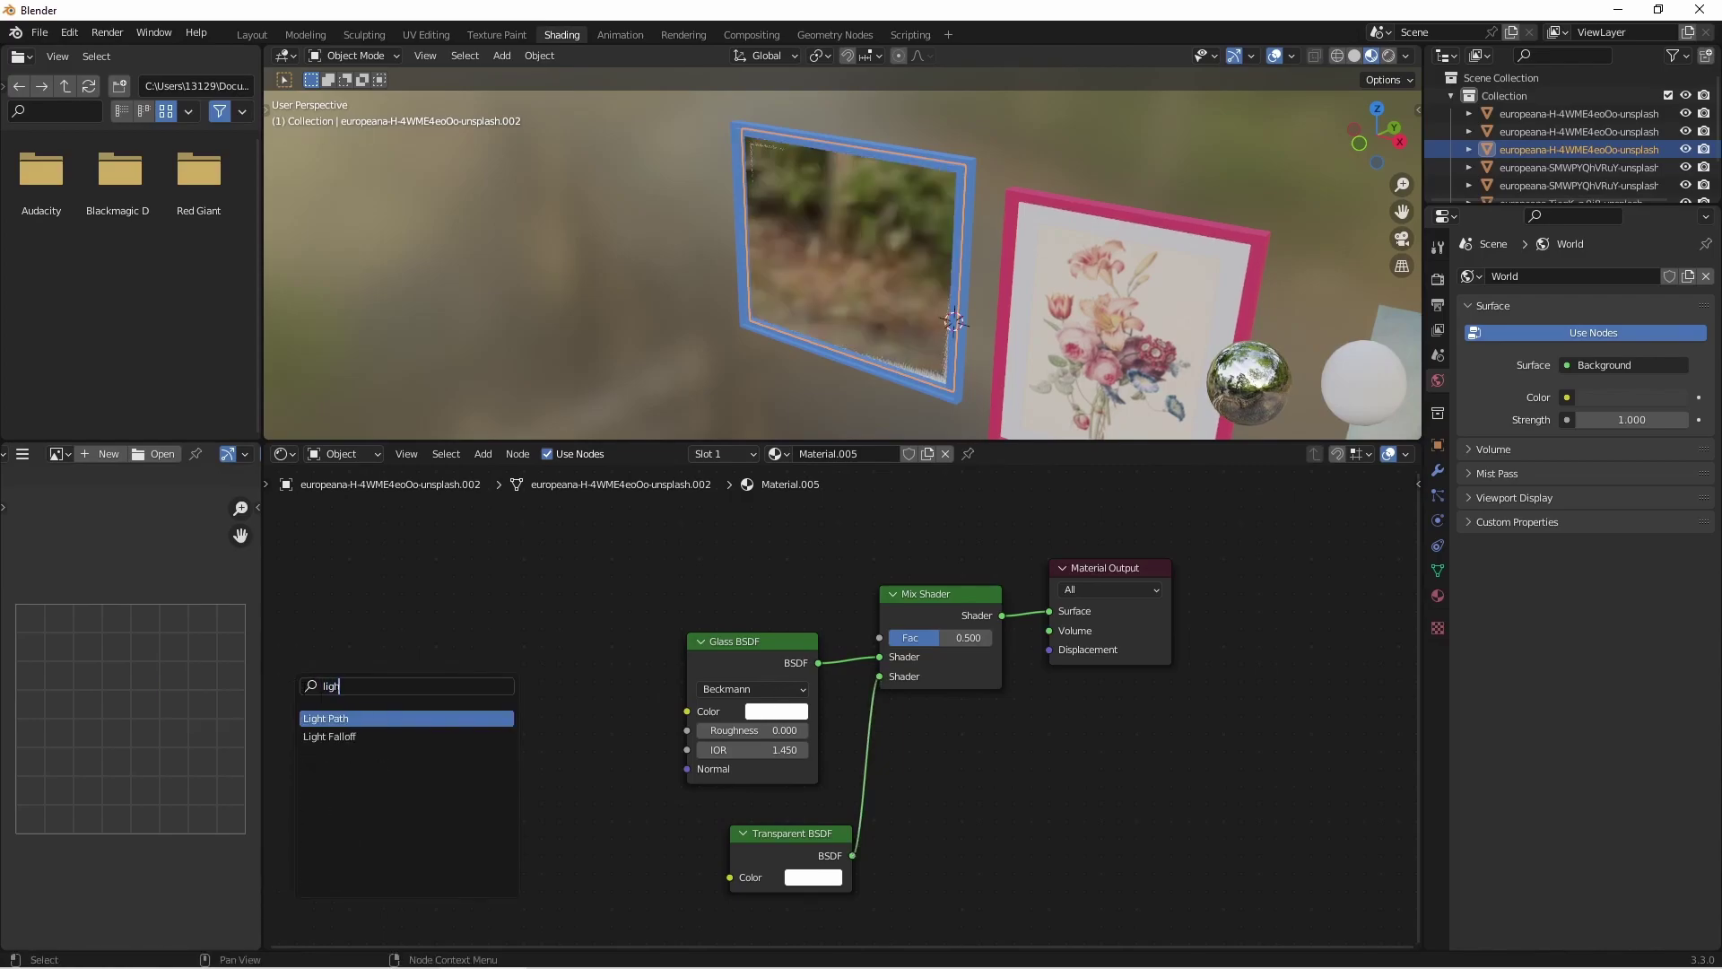
left_click(362, 718)
left_click(545, 617)
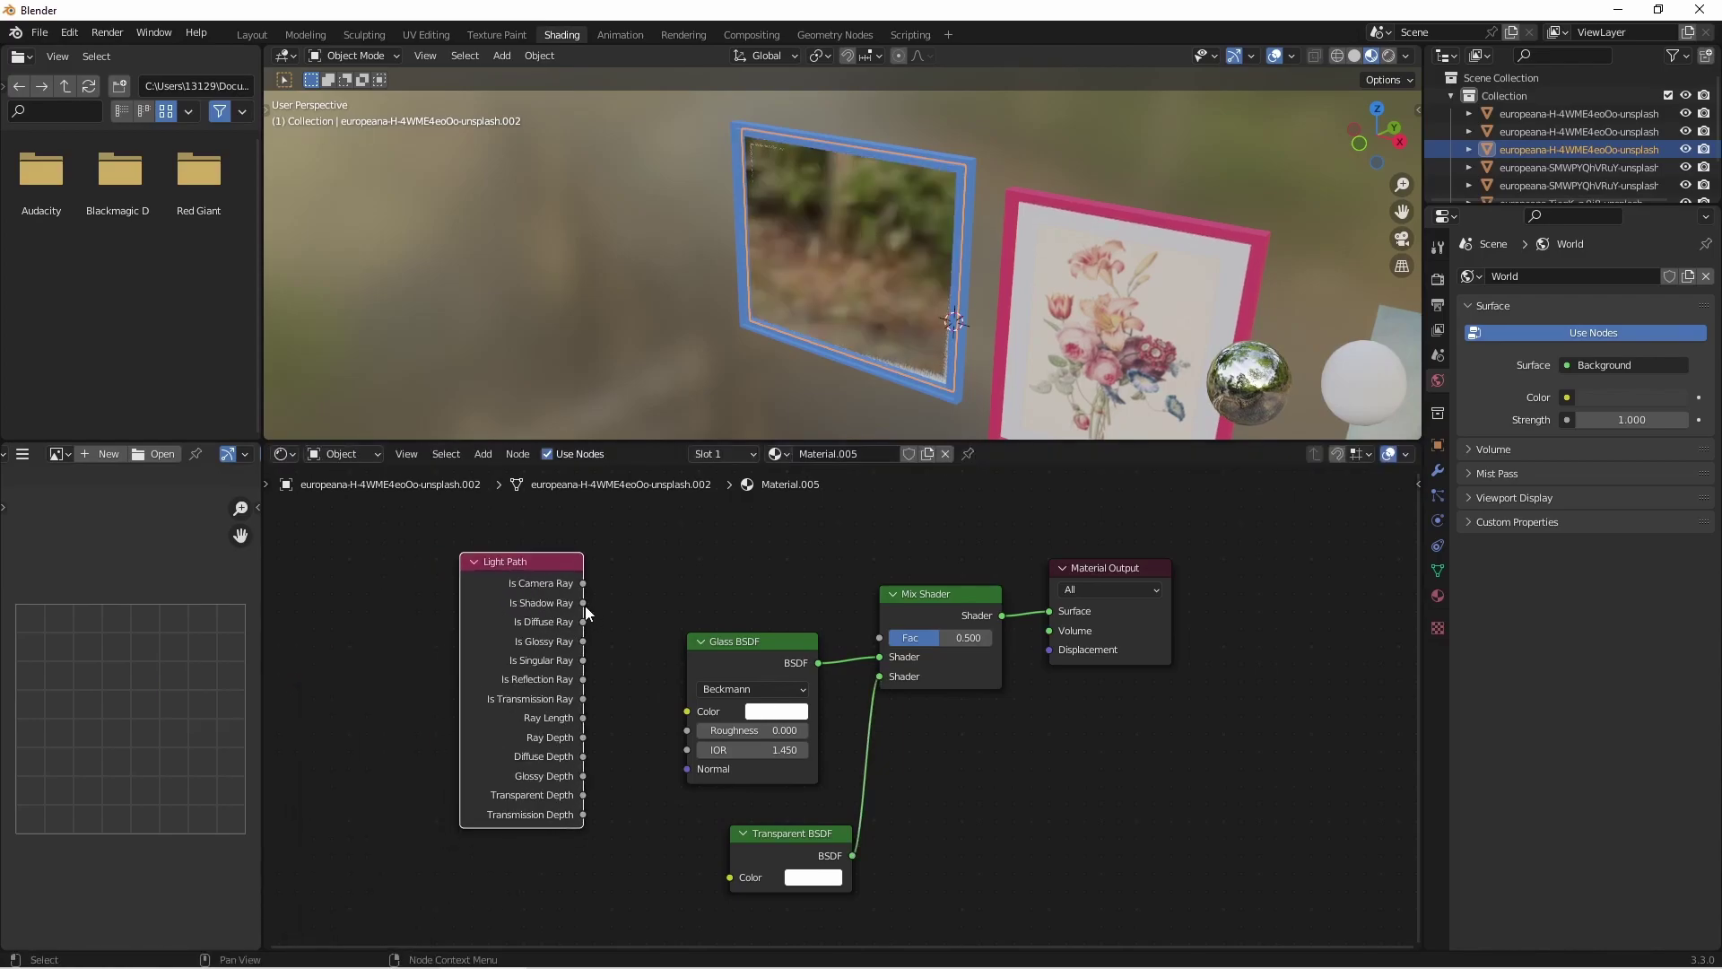
left_click_drag(582, 607, 879, 638)
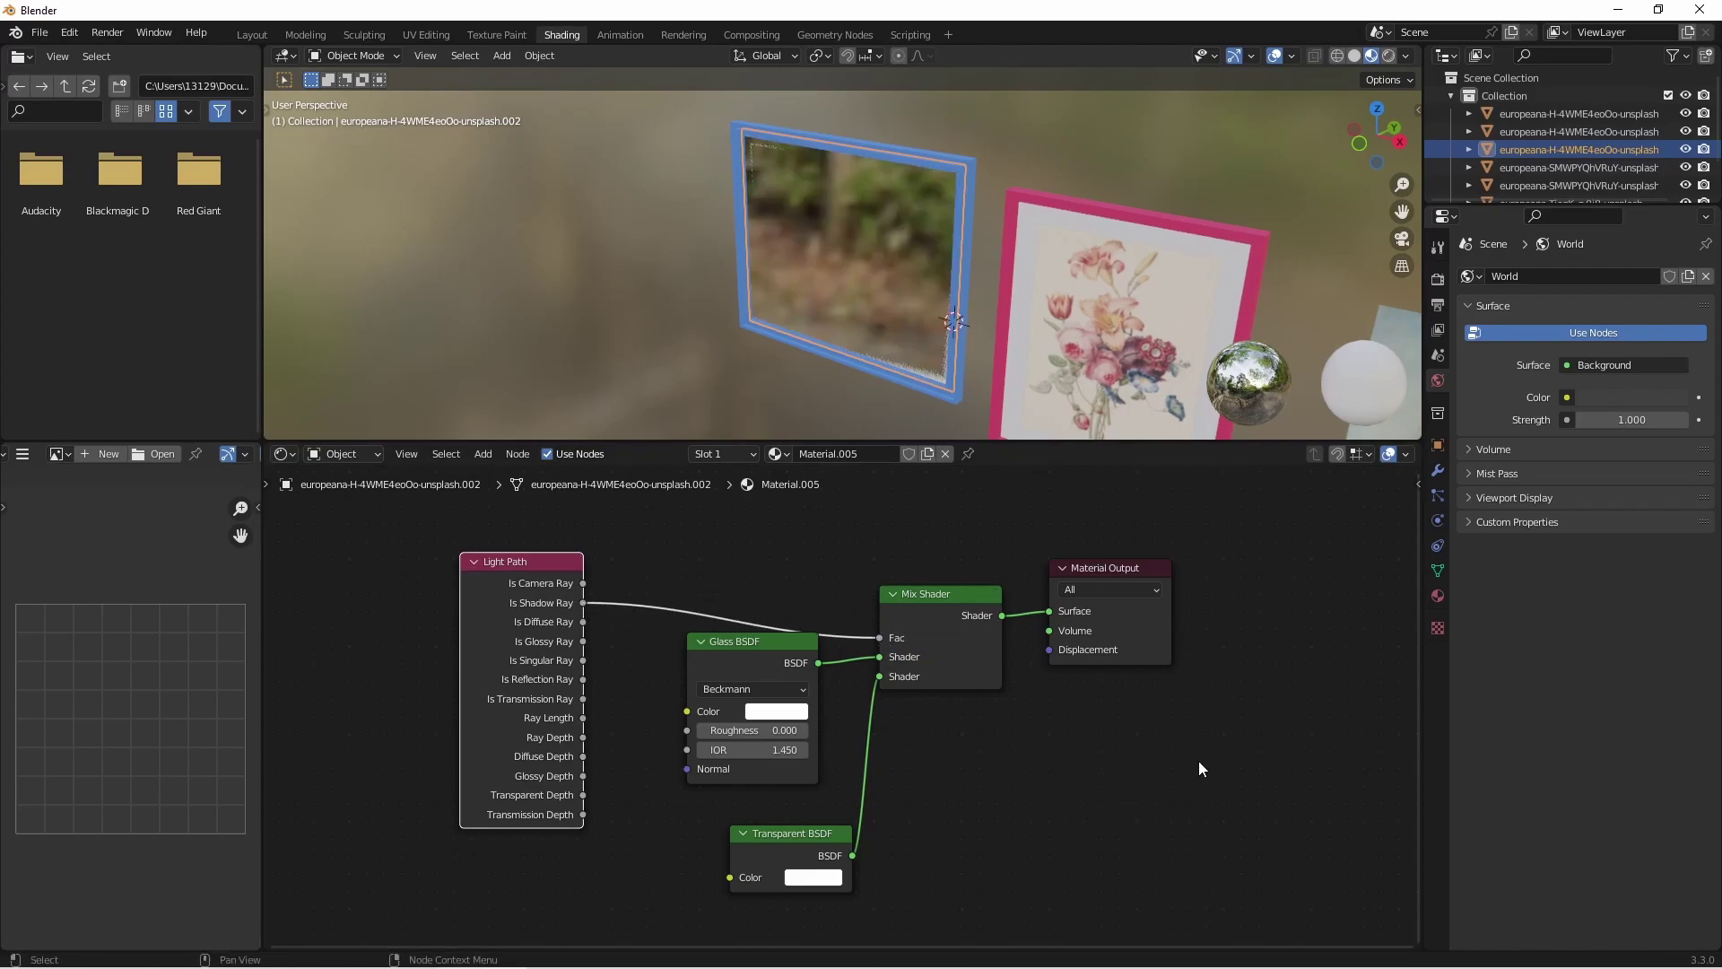
left_click(242, 34)
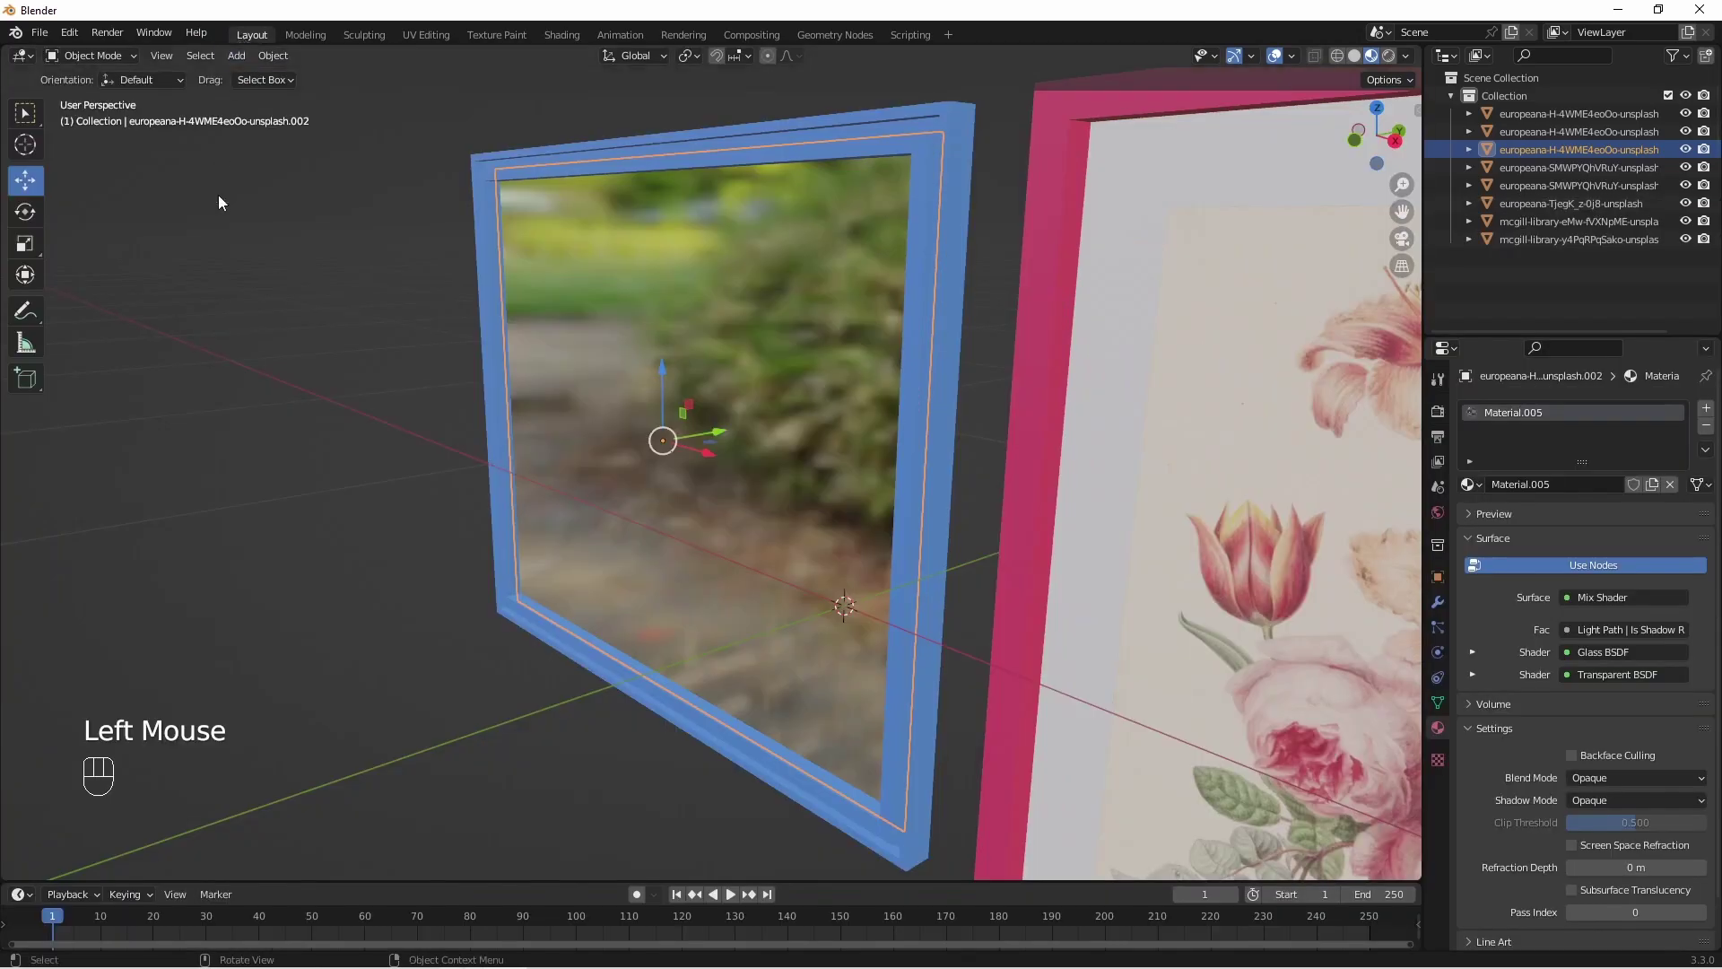
middle_click_drag(314, 534, 524, 522)
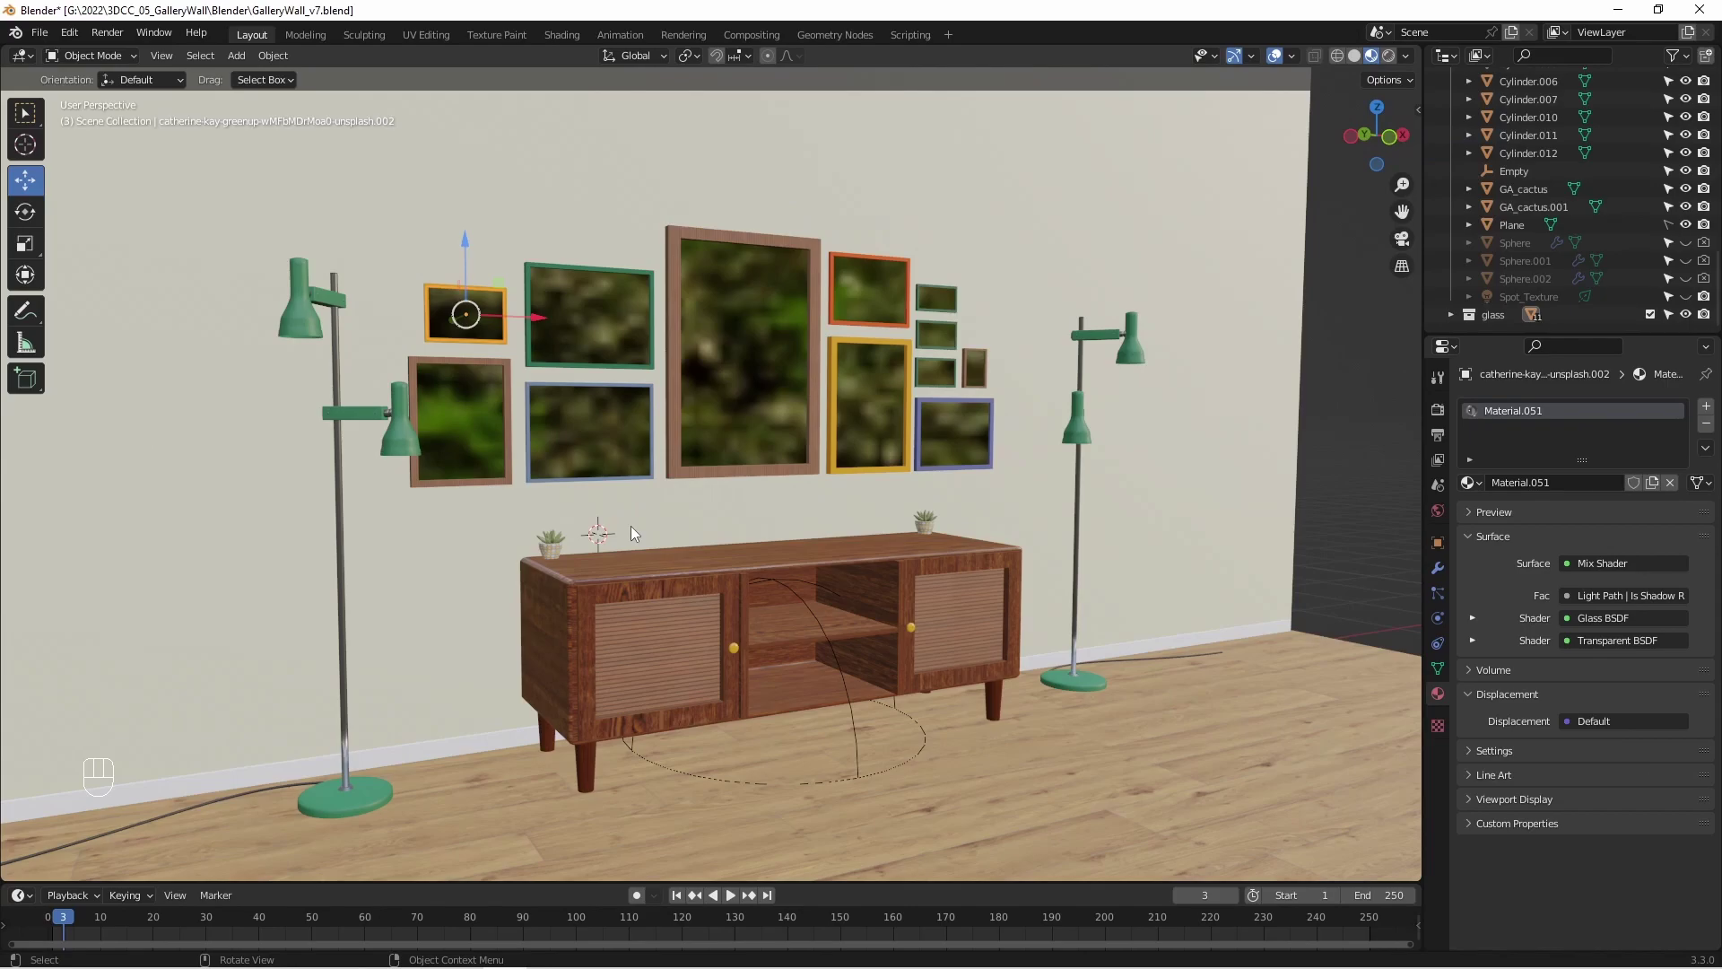
Select all parts of the small yellow-framed picture in the gallery wall scene and join them into a single object.
mouse_move(1067, 581)
middle_mouse_down()
mouse_move(996, 598)
mouse_move(962, 557)
mouse_move(1058, 605)
mouse_move(1059, 588)
middle_mouse_up()
left_click(528, 349)
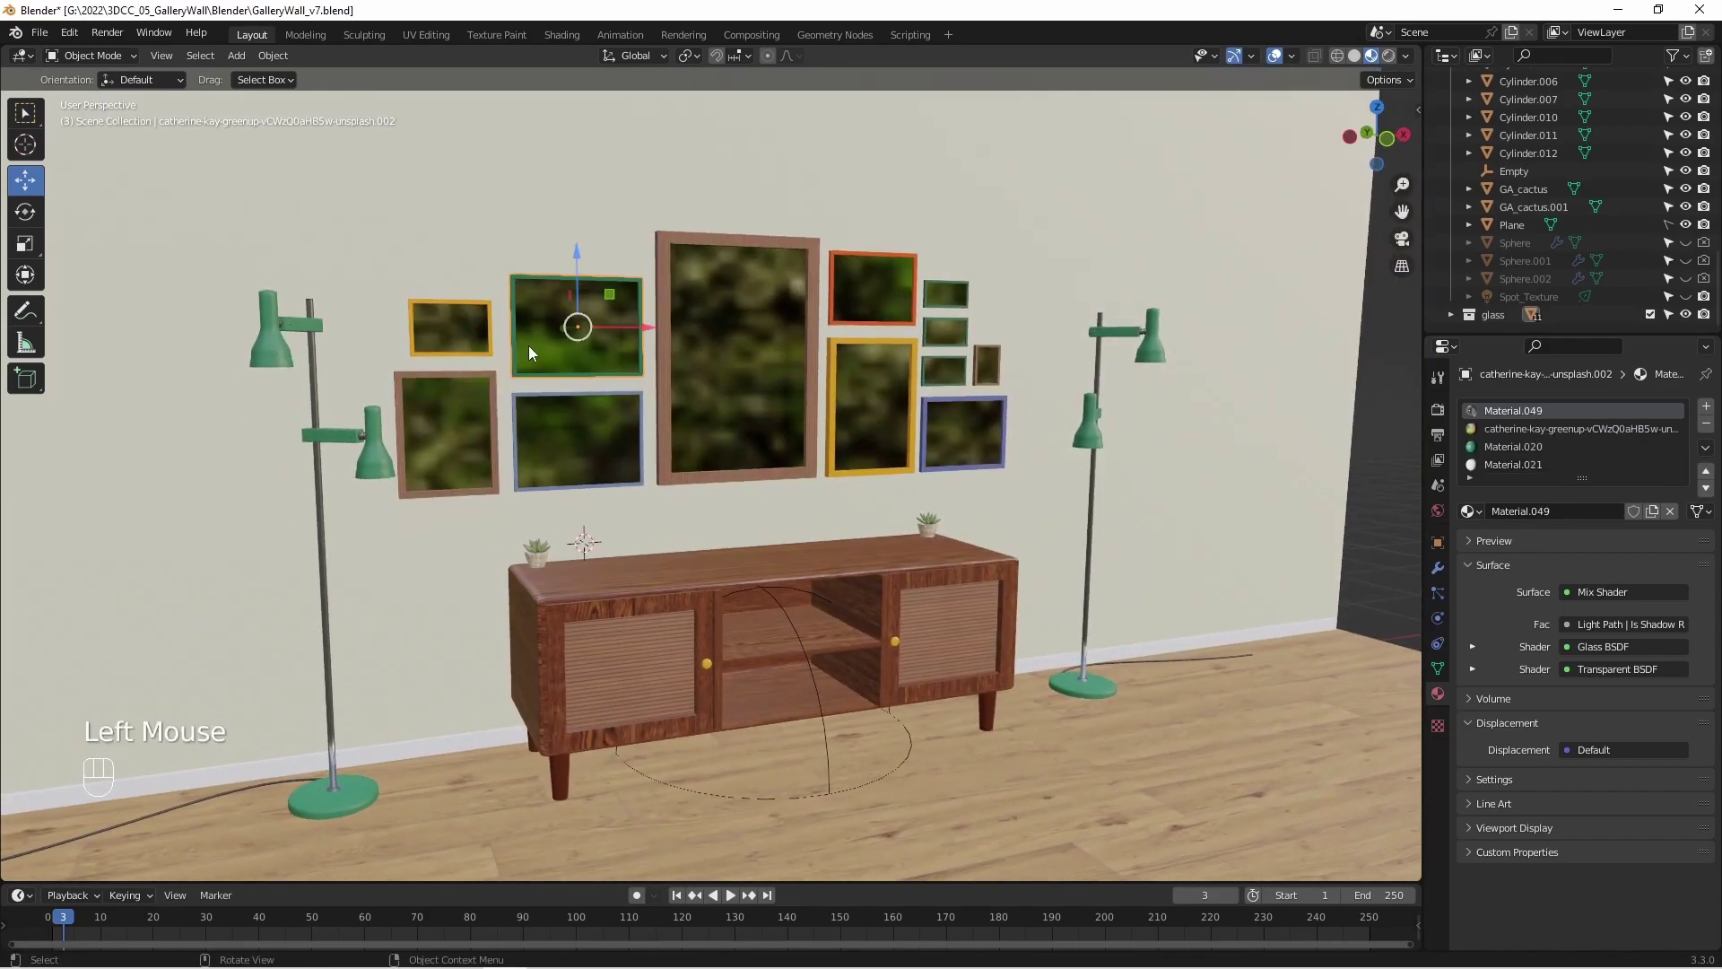
left_click(461, 334)
key("b")
left_click_drag(398, 267, 448, 337)
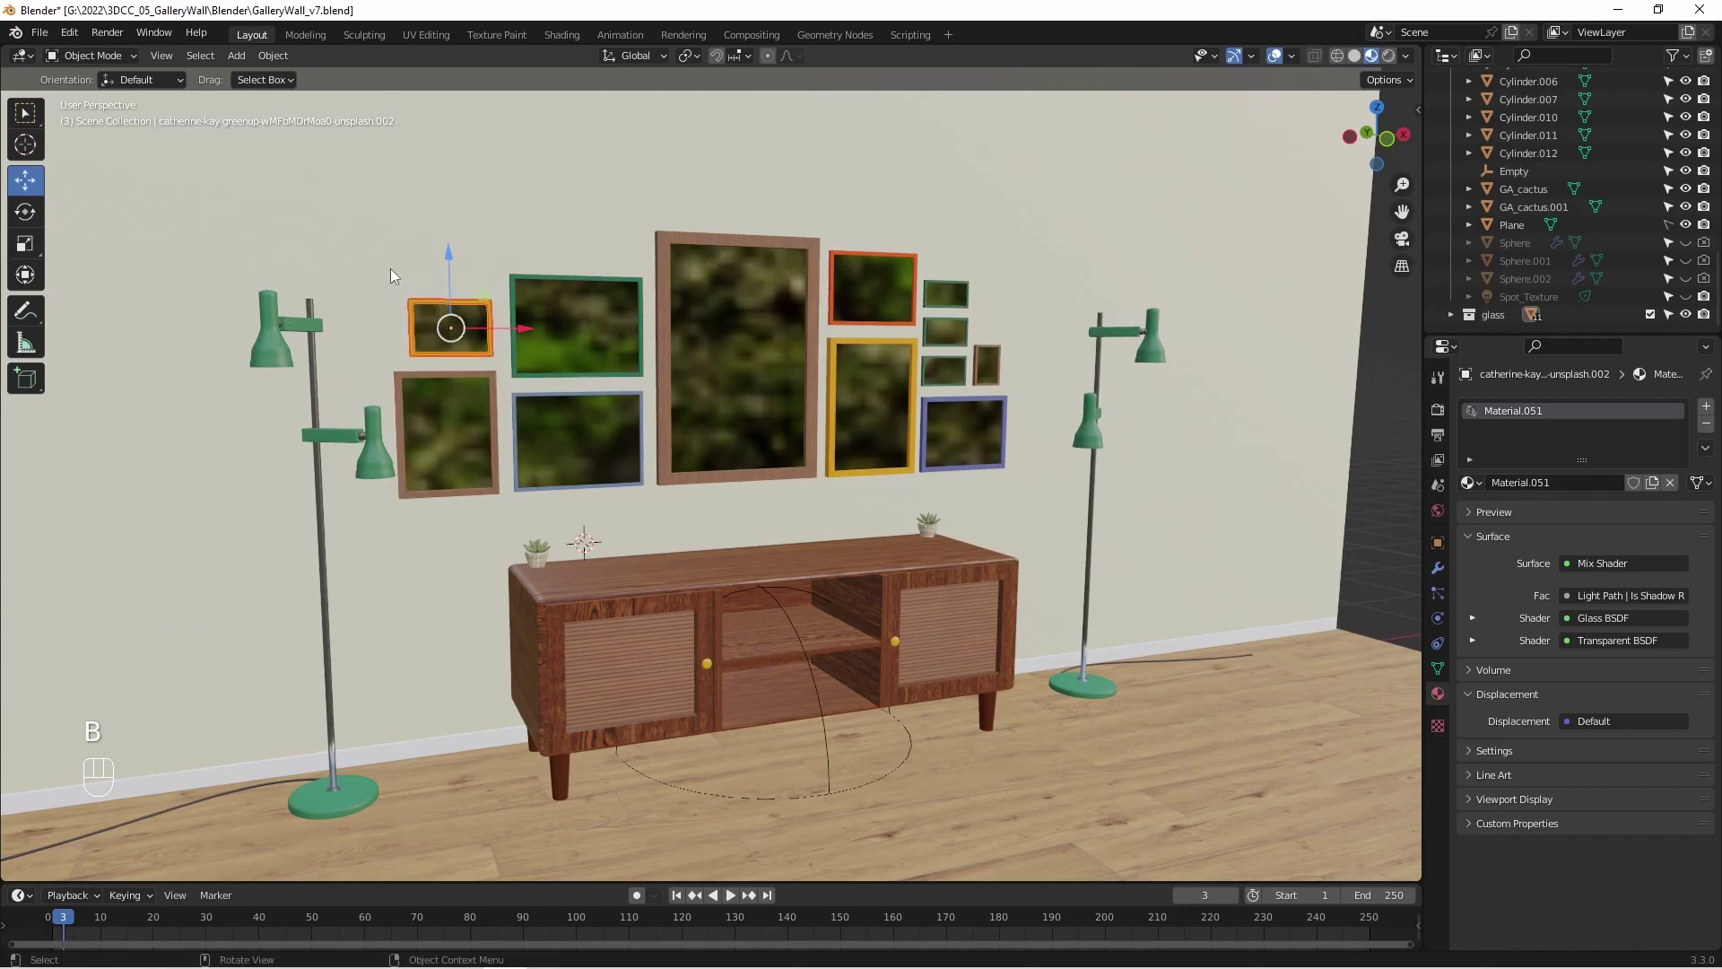
key("ctrl+j")
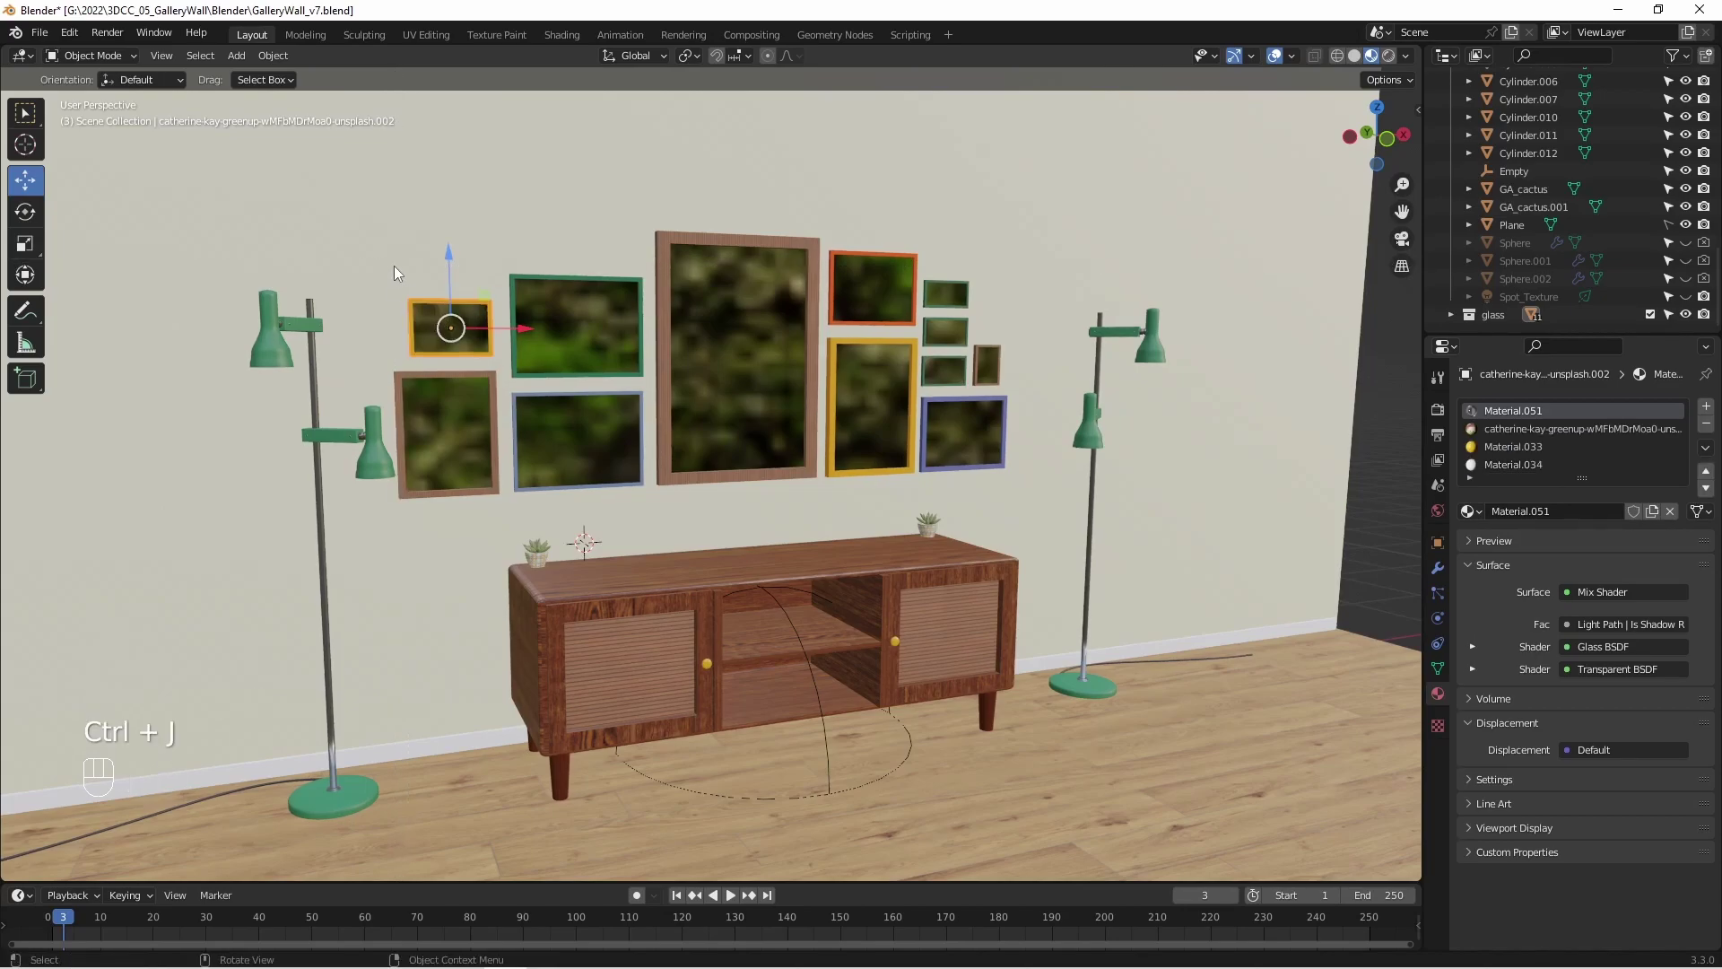
Switch to the camera view and shift the small yellow-framed picture slightly along the X axis.
middle_click_drag(669, 351, 644, 348)
left_click_drag(497, 330, 414, 256)
left_click(611, 317)
left_click_drag(561, 262, 529, 211)
key("KP_0")
left_click(355, 267)
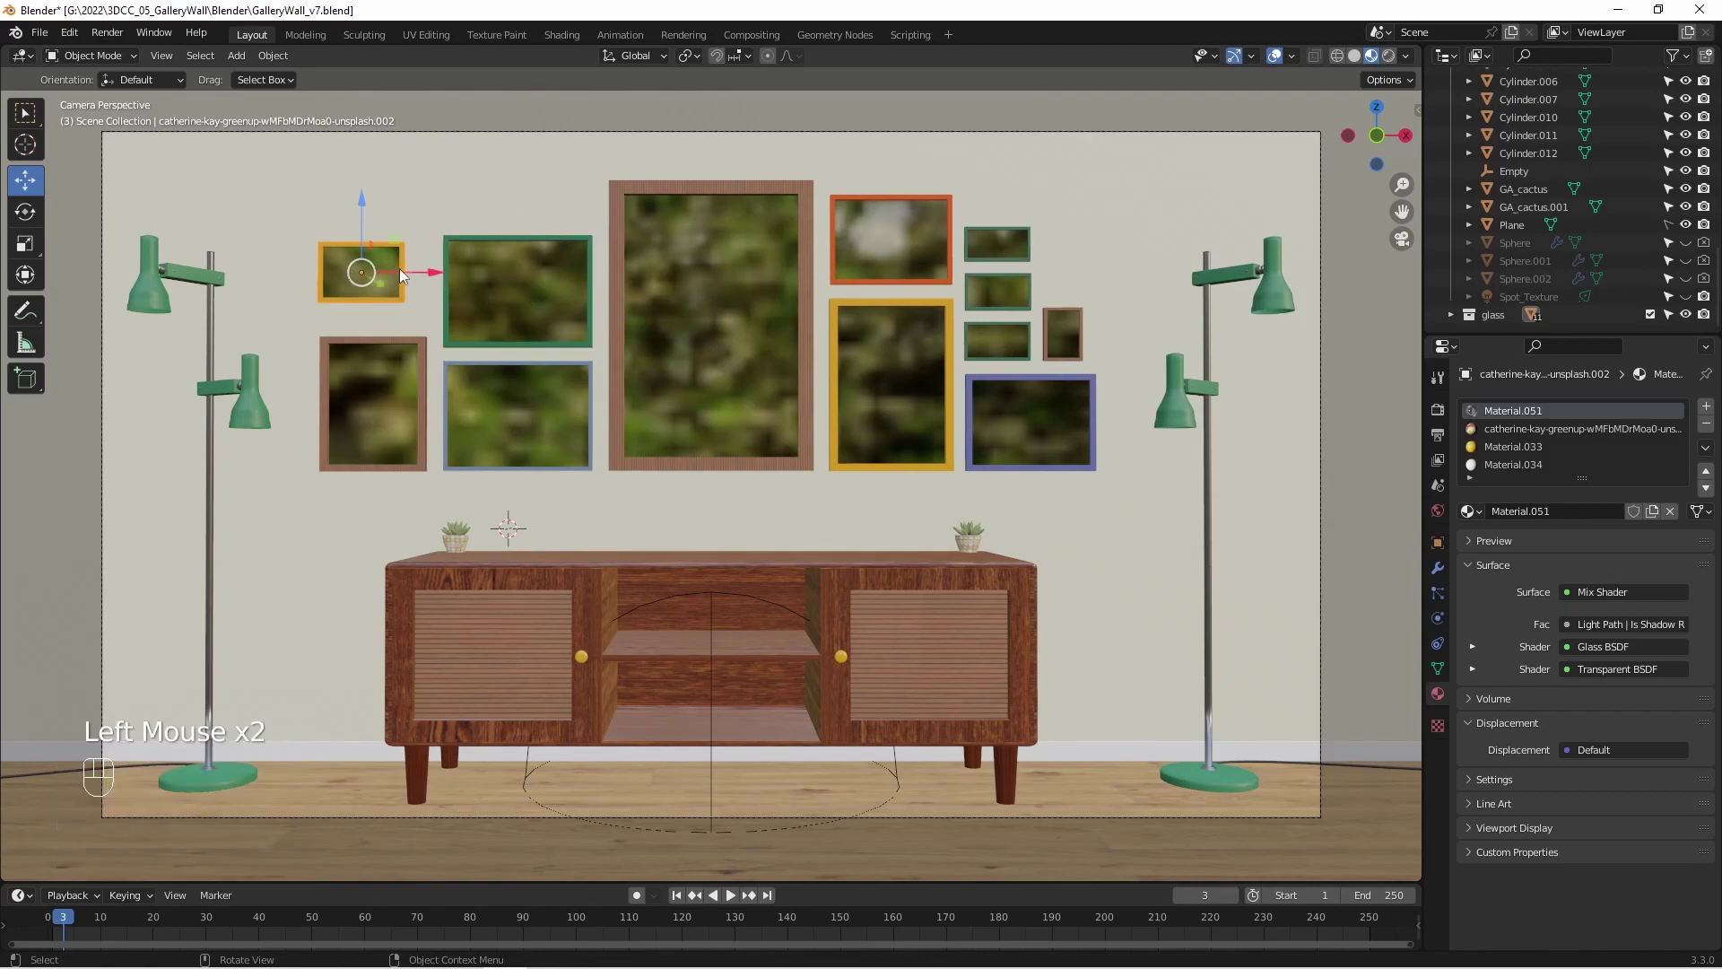
left_click_drag(426, 279, 449, 279)
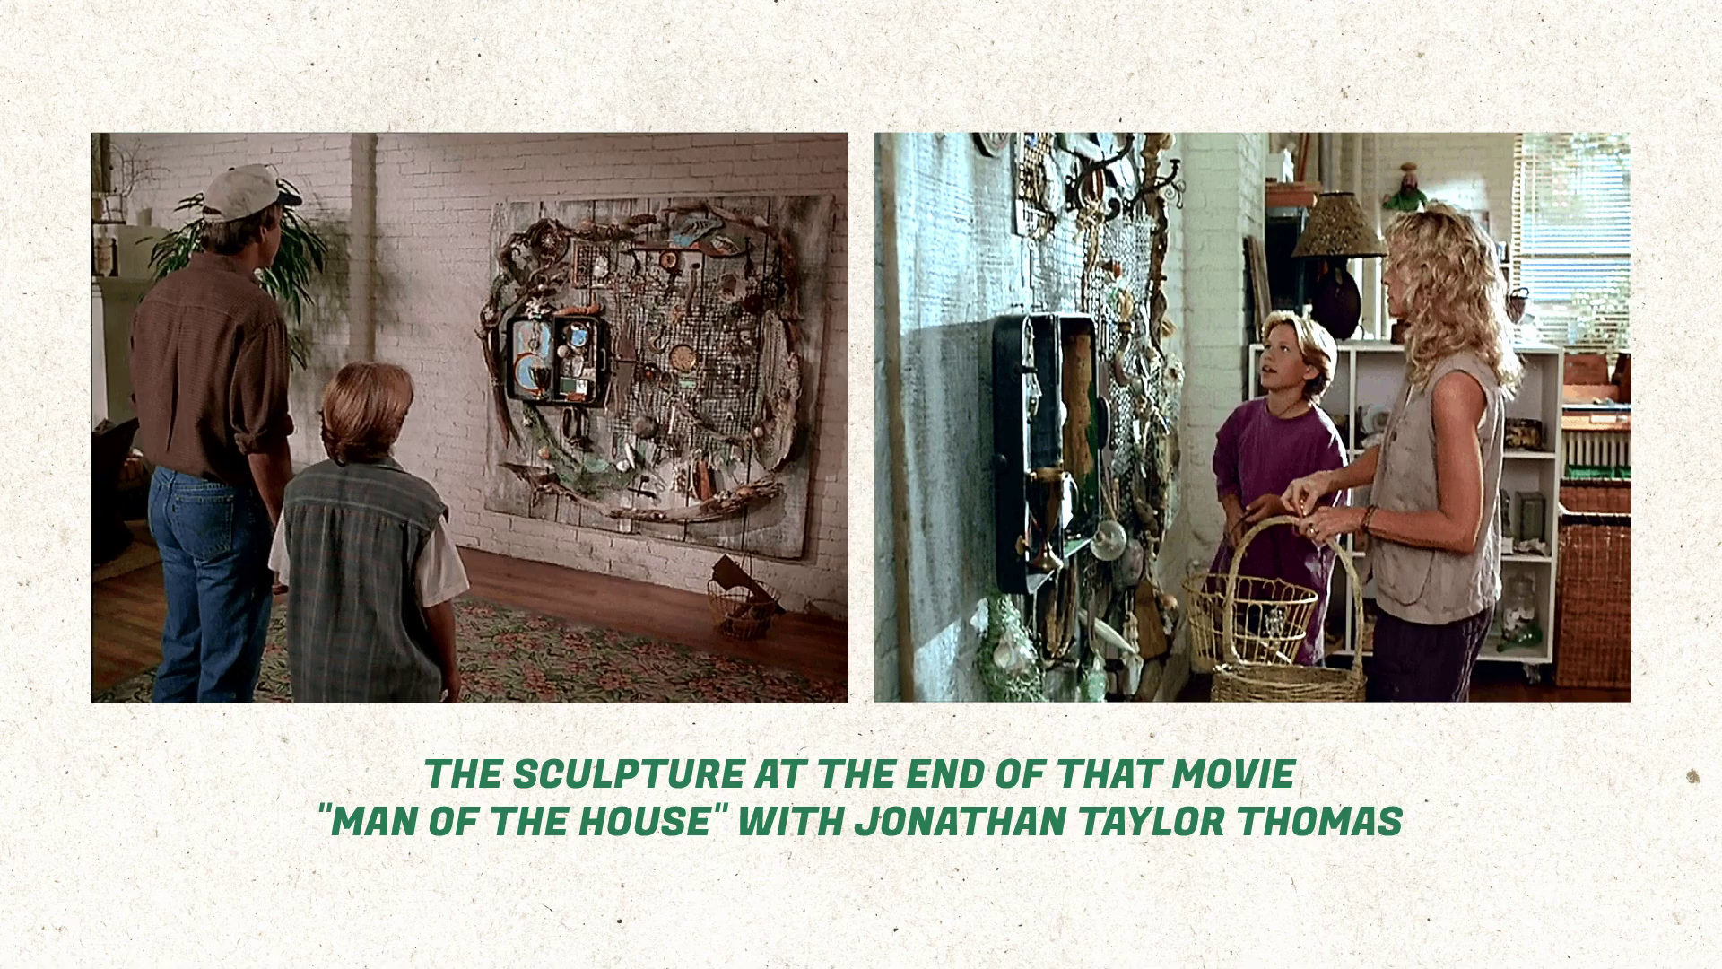